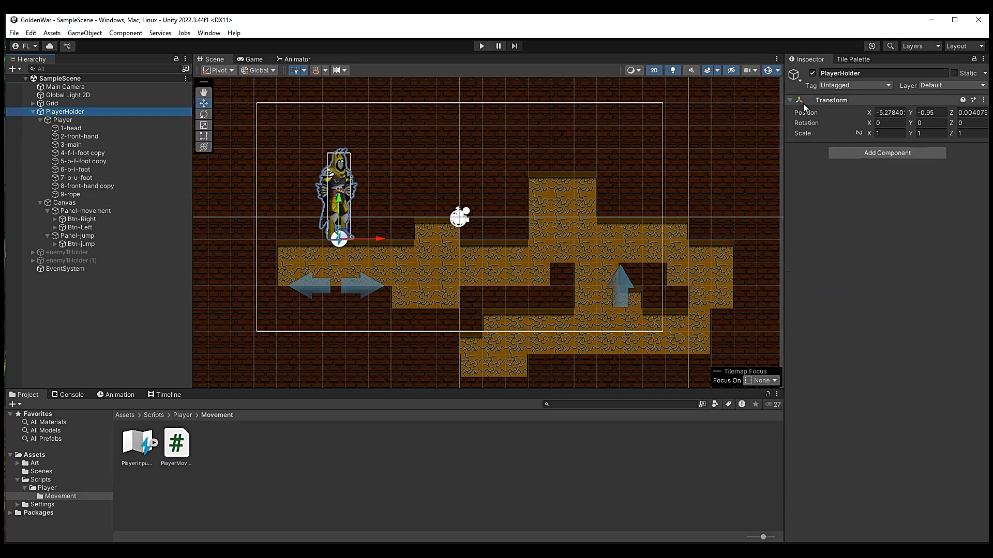
- Dock the Animator window alongside the Animation and Timeline windows
click(68, 122)
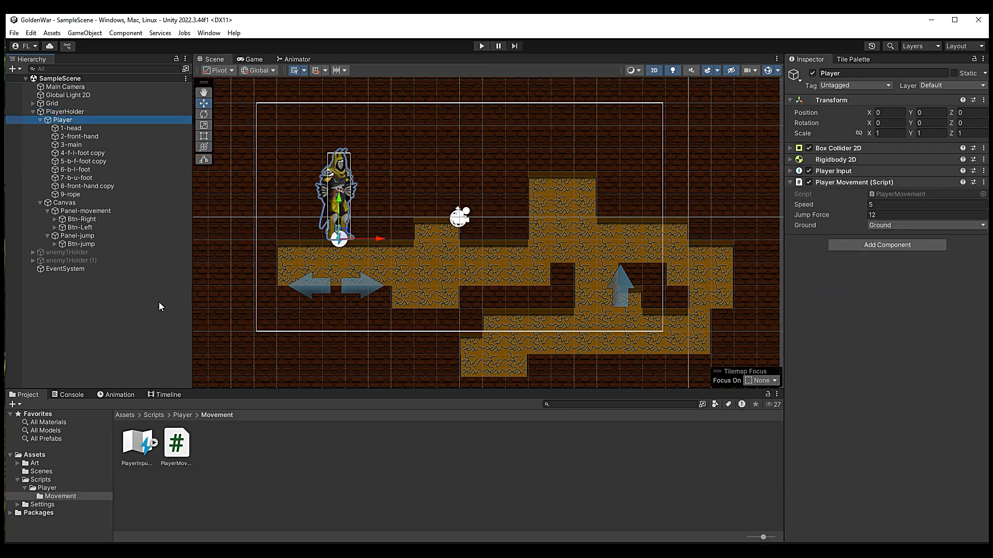
click(291, 59)
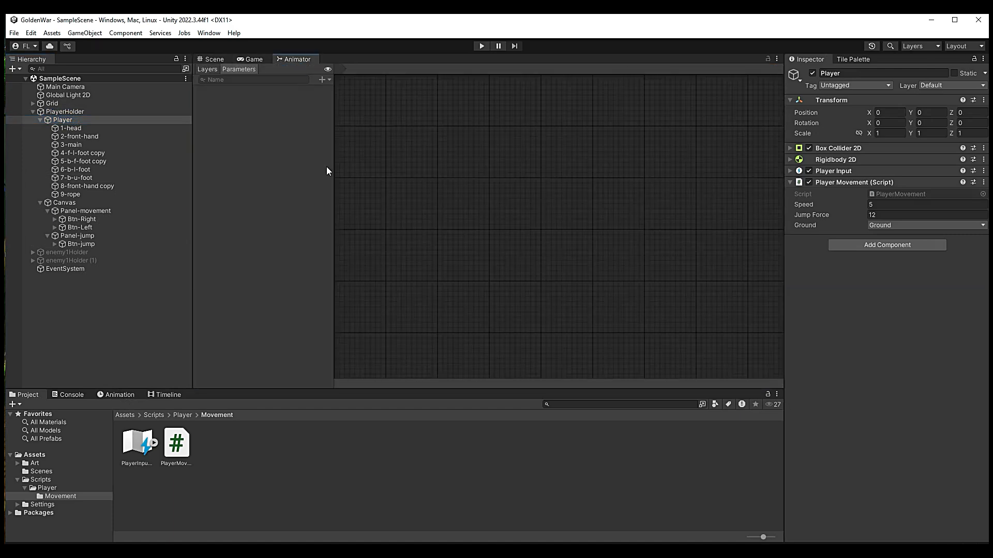
drag(277, 66, 213, 397)
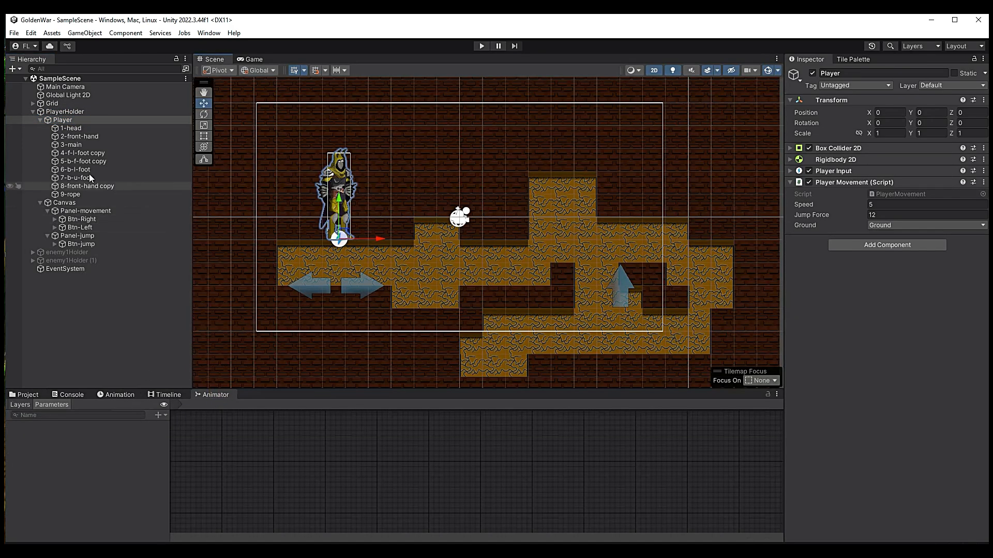
- Start creating an Animator and an animation clip for the Player object
click(78, 127)
click(81, 121)
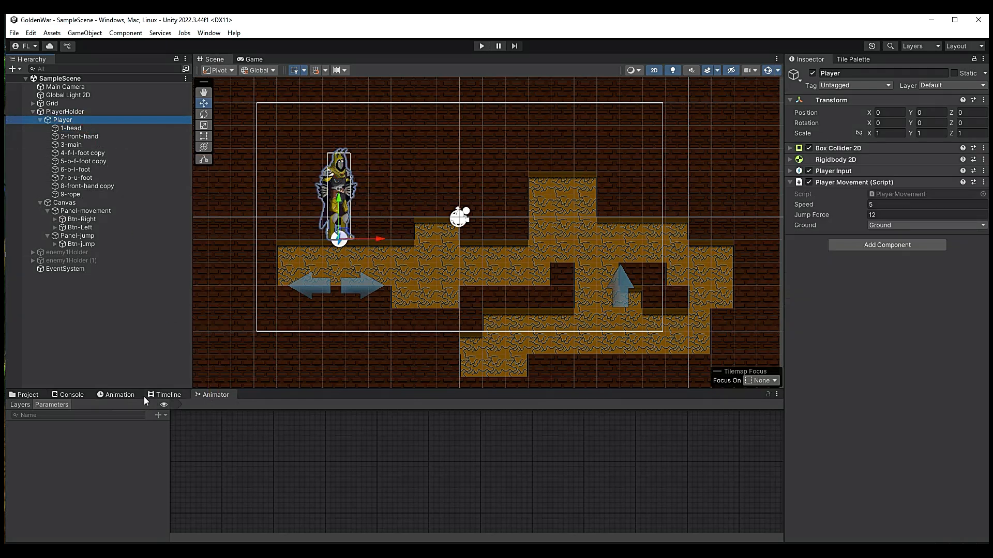
click(120, 396)
click(504, 490)
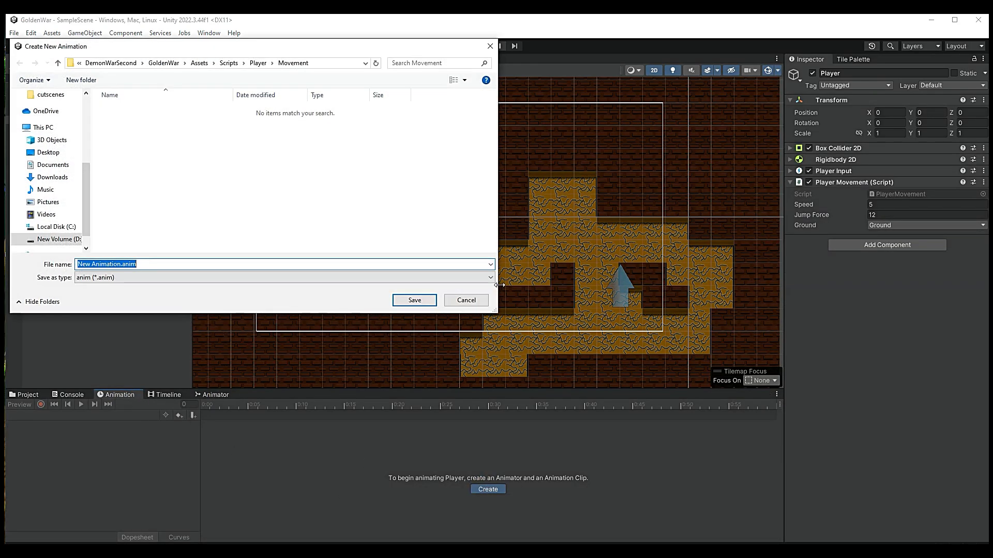
- Create a folder named animation inside the project's Assets folder
click(258, 65)
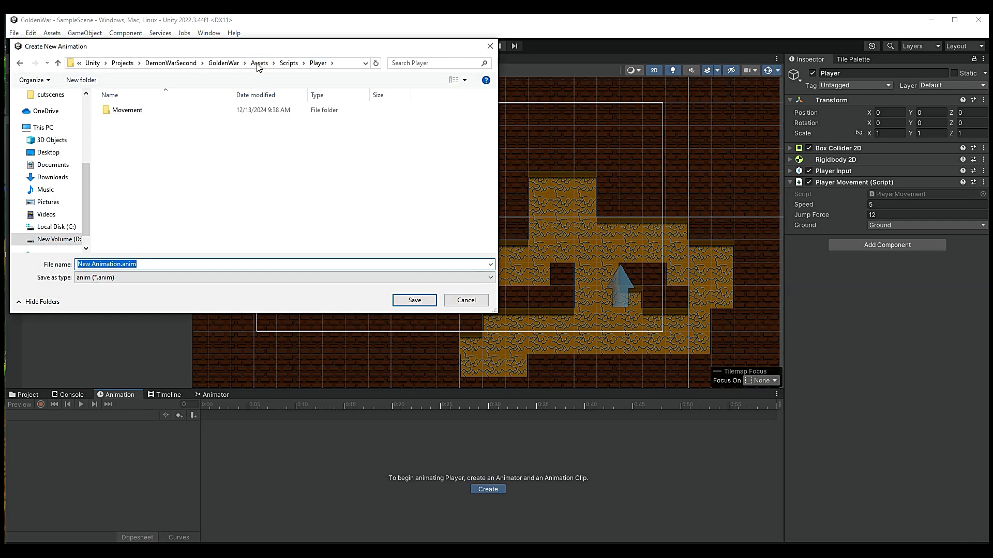
click(259, 63)
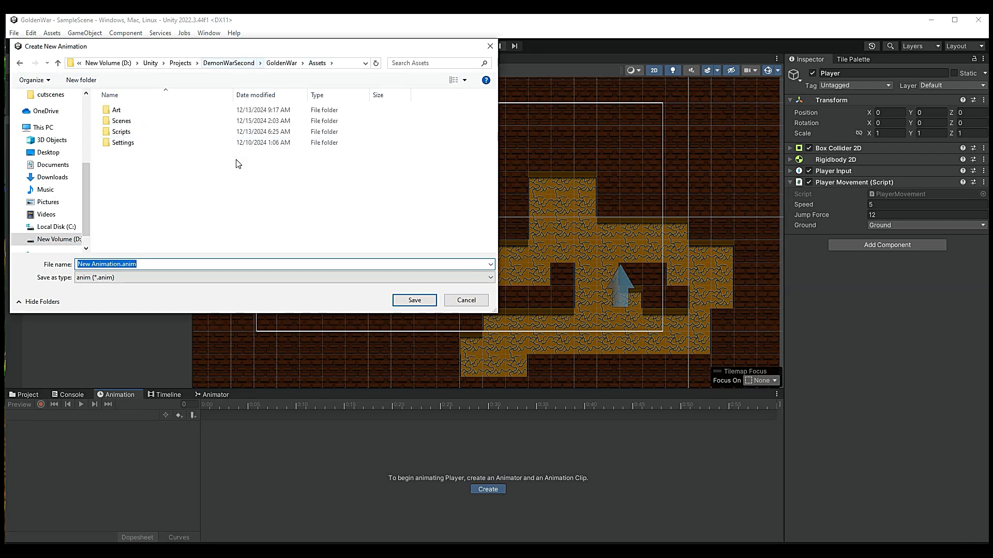
right_click(165, 195)
mouse_move(296, 326)
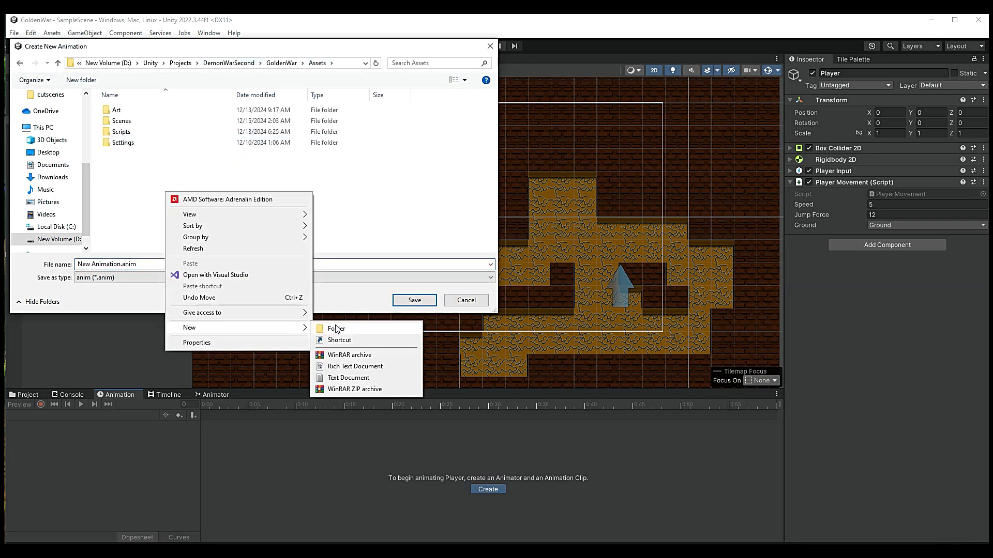
click(336, 327)
text(animation)
key(Return)
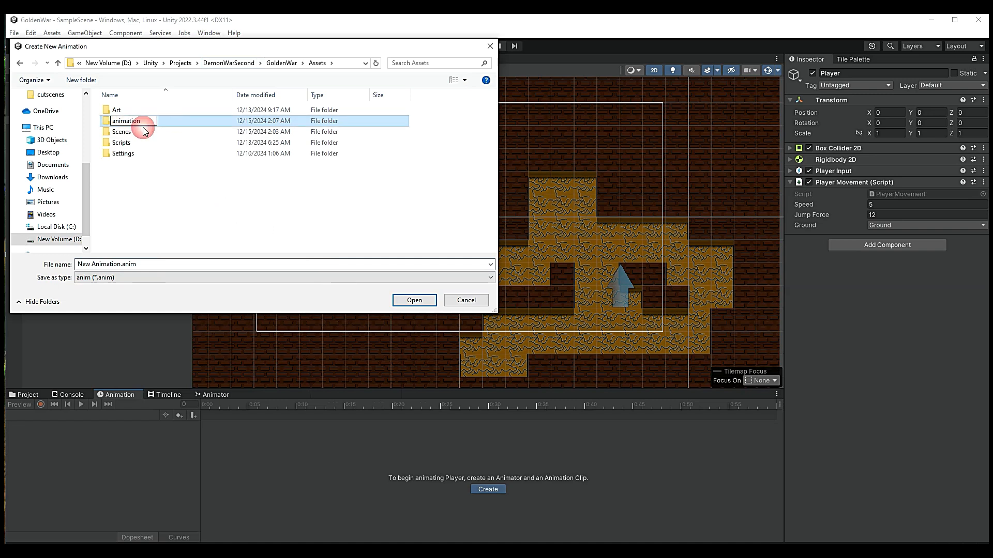
- Save the Player's new animation clip as idle in the animation folder
double_click(127, 109)
click(169, 267)
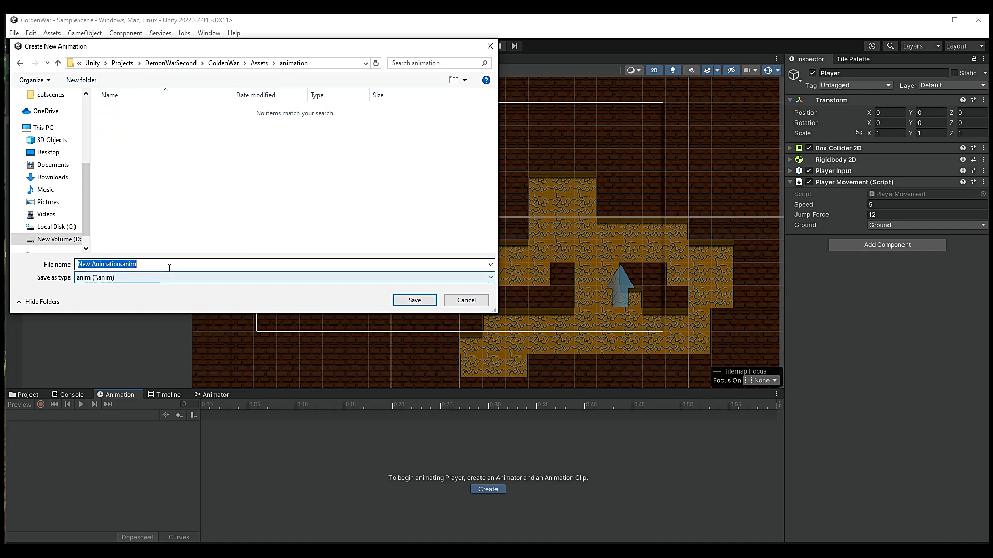
text(idle)
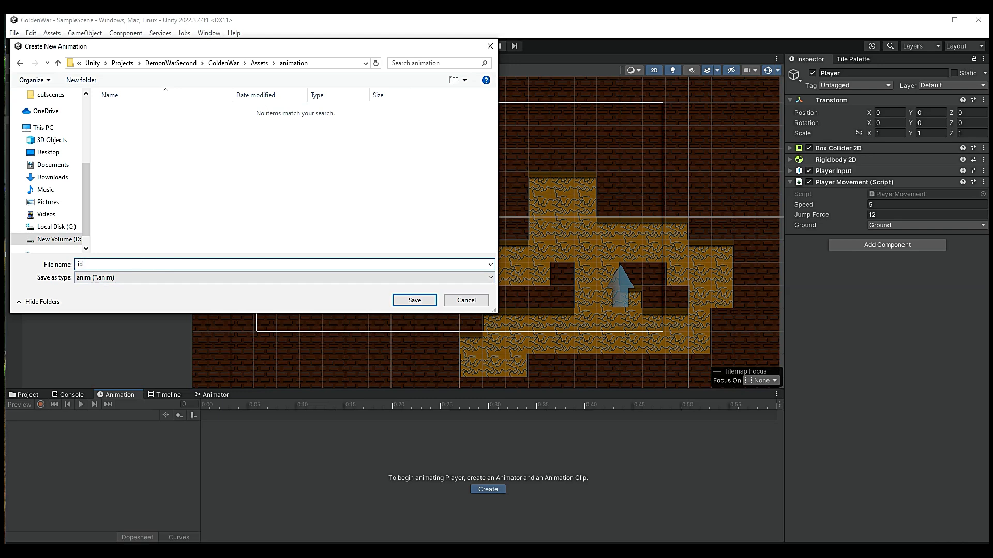
click(414, 300)
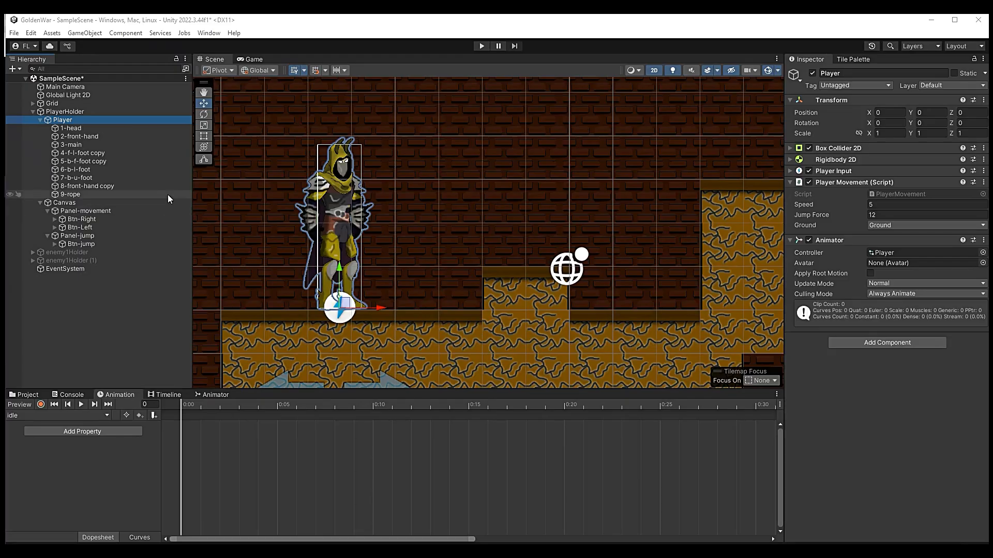
- Examine the Player's sprite parts from 1-head through 9-rope
click(94, 129)
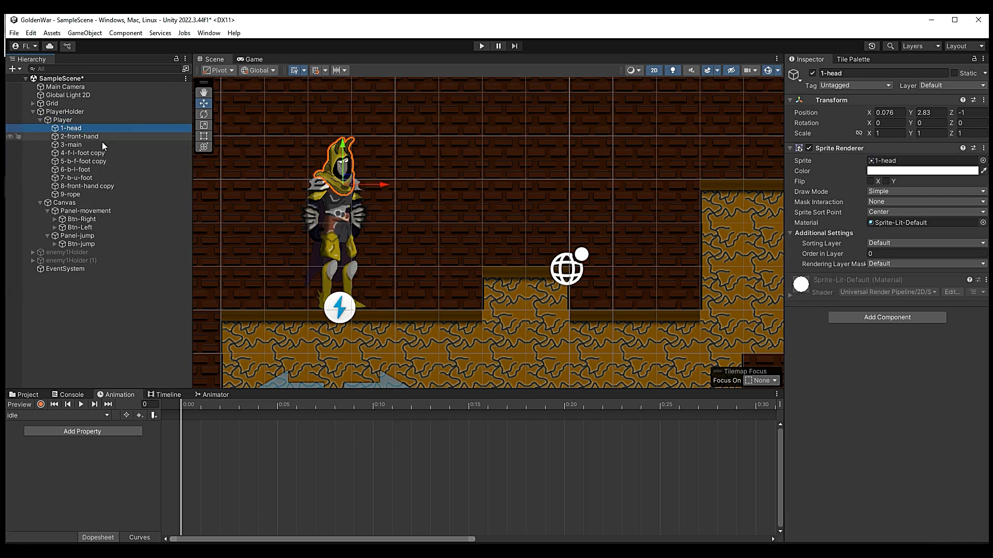
click(117, 144)
click(123, 177)
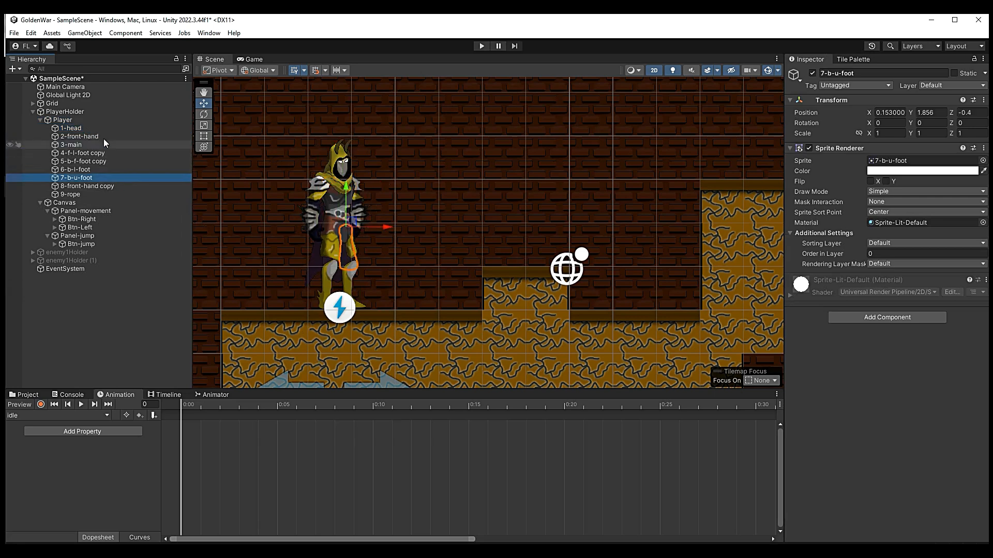
click(91, 129)
shift+click(98, 194)
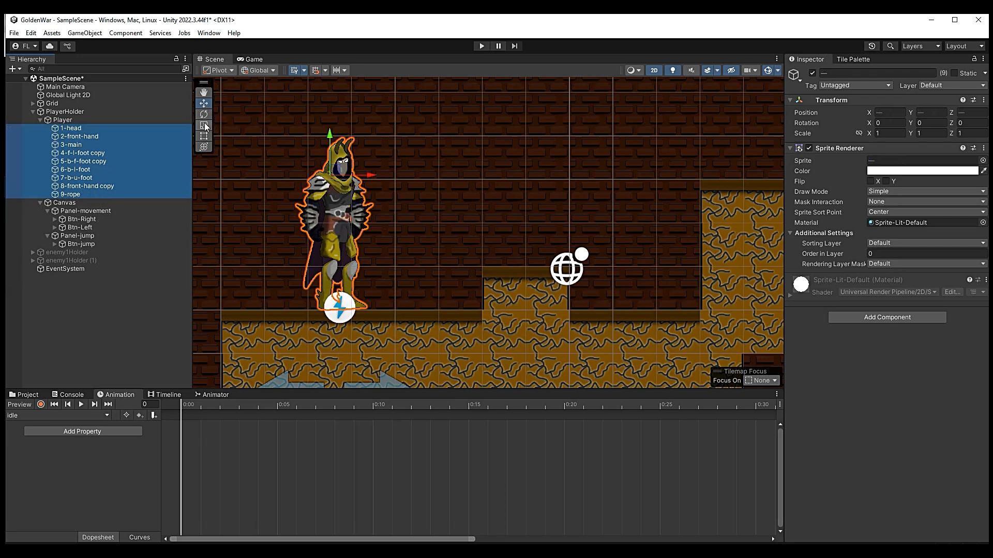
click(94, 121)
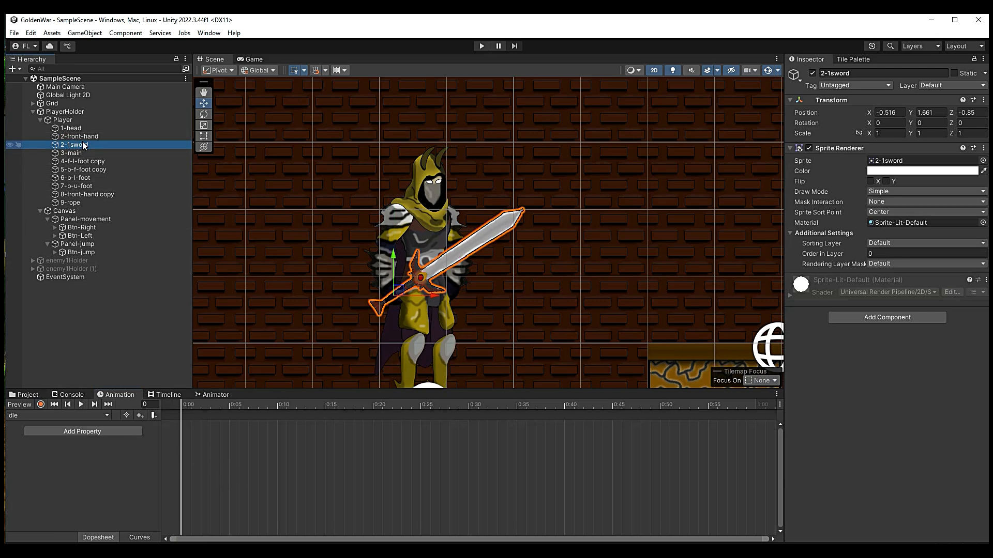
- Make 2-1sword a child of 2-front-hand and collapse that parent in the hierarchy
drag(84, 146, 79, 137)
click(177, 408)
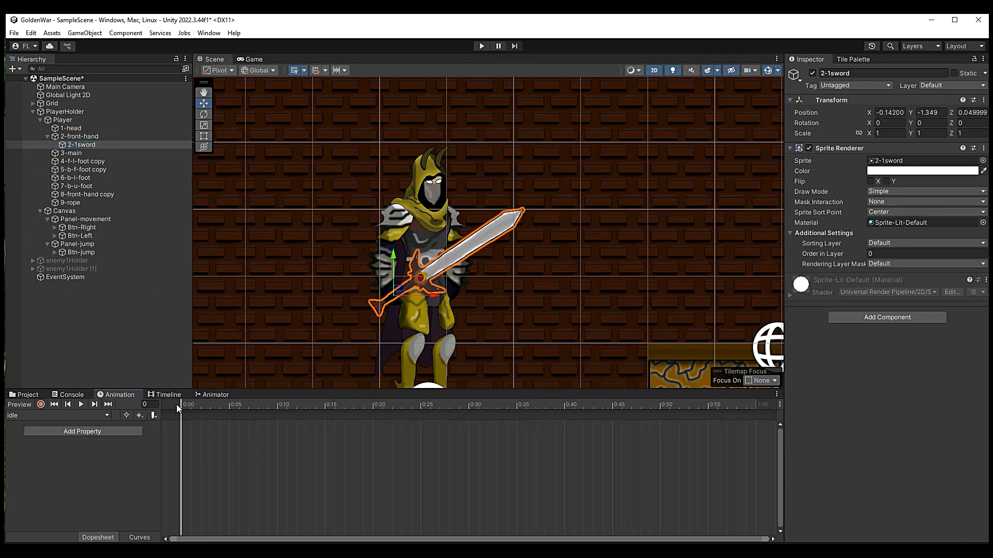
click(48, 137)
- Record rotation and position keyframes at 0:00 for all parts from 1-head to 9-rope, rotating them to about -0.5 on Z and nudging them vertically
click(71, 128)
click(42, 404)
shift+click(98, 195)
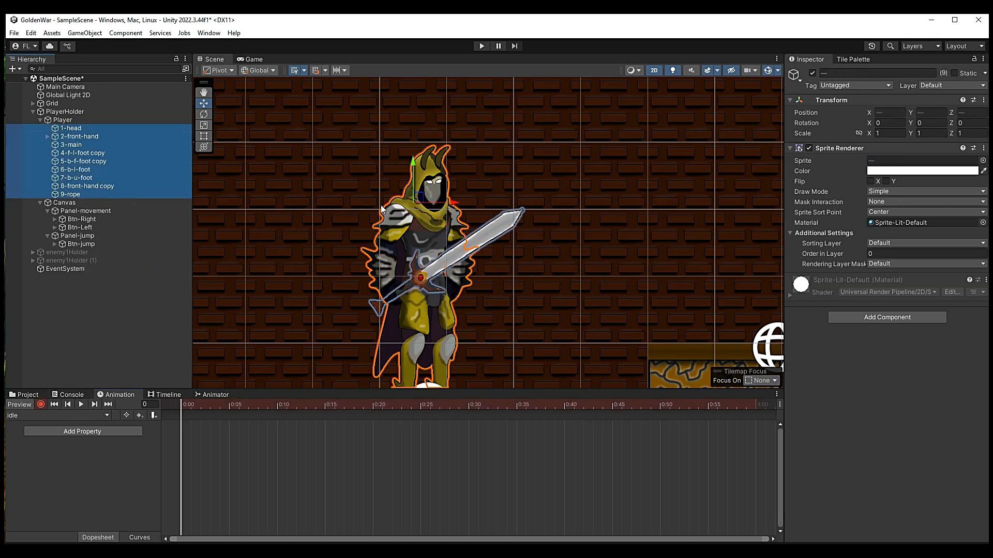
click(204, 114)
drag(430, 240, 430, 240)
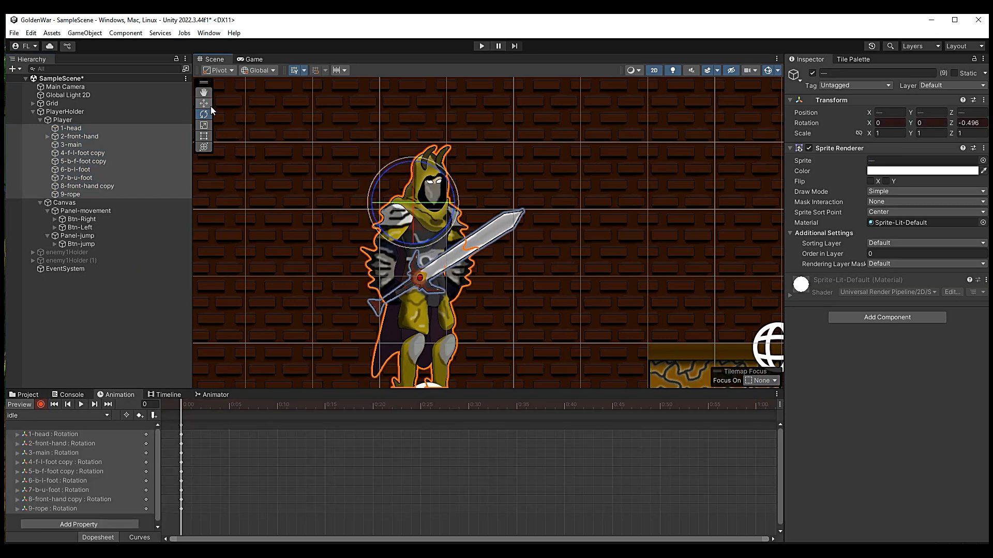
click(204, 105)
drag(413, 165, 412, 162)
- Keyframe the 1-head part at frame 30 with a Z rotation of about -3.35
drag(186, 404, 468, 408)
click(90, 128)
click(203, 113)
drag(473, 211, 473, 208)
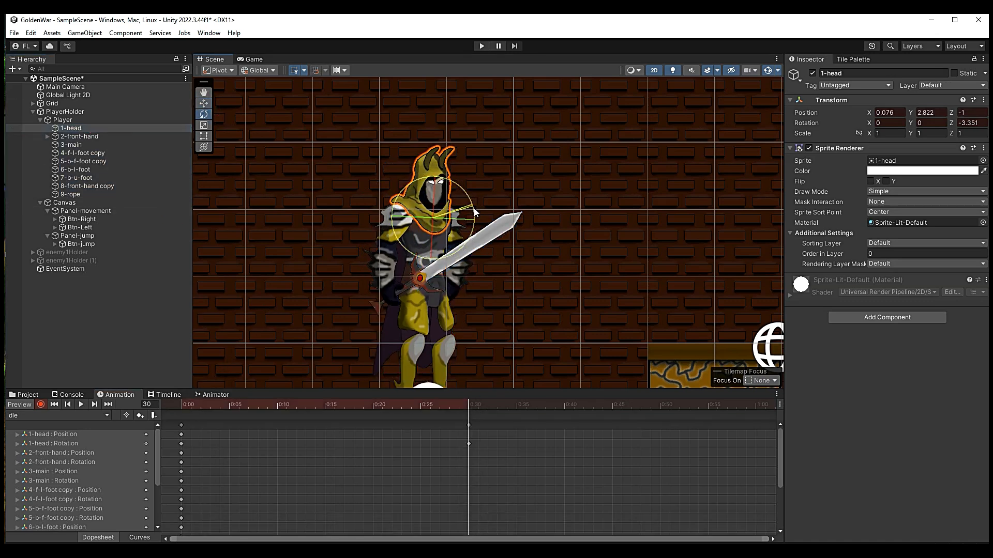
- At frame 30, rotate 2-front-hand to about -5.3 and 8-front-hand copy to about 4 on Z
click(110, 136)
drag(425, 243, 419, 244)
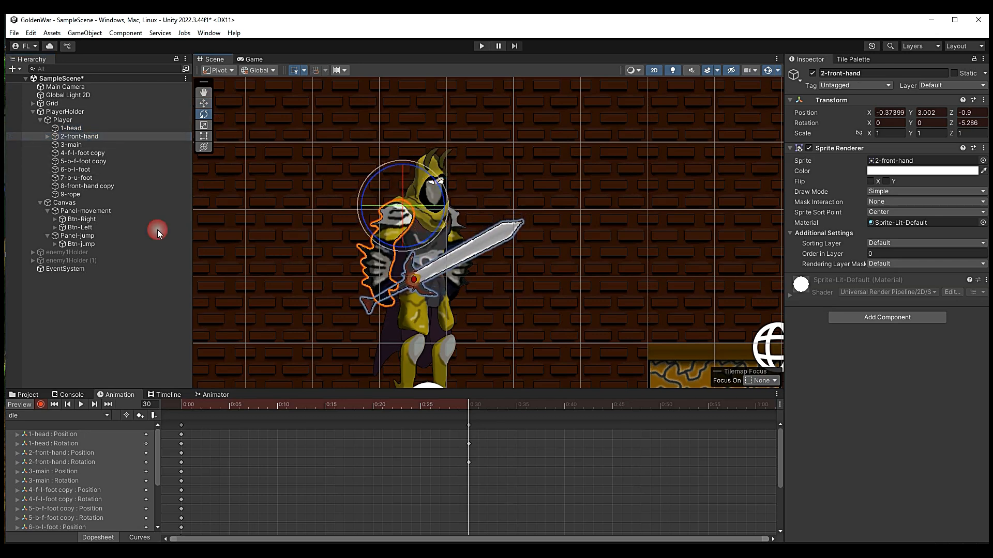
click(110, 186)
drag(472, 239, 475, 236)
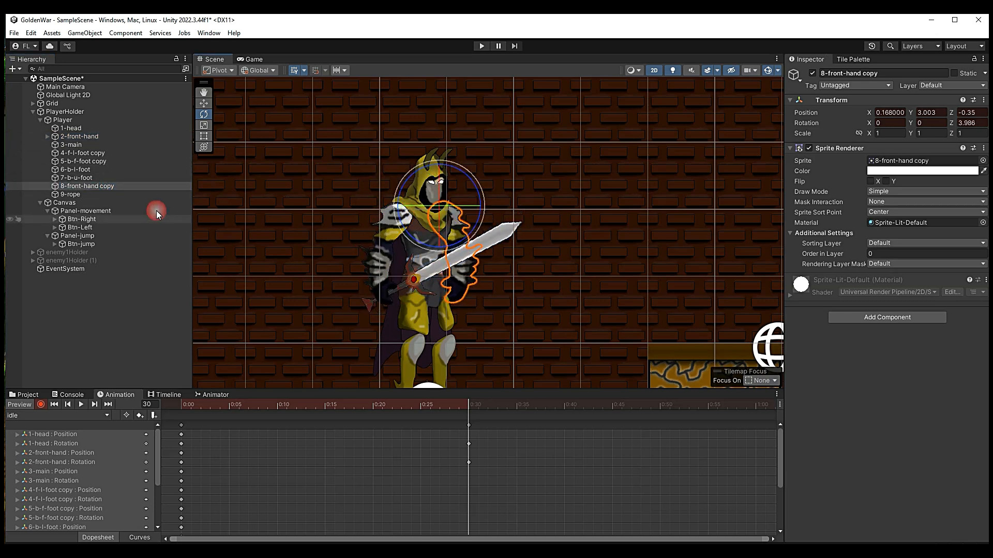
- Lower 3-main to a Y position of about 2.009 at frame 30 and scrub the timeline to check the motion
click(39, 145)
click(204, 104)
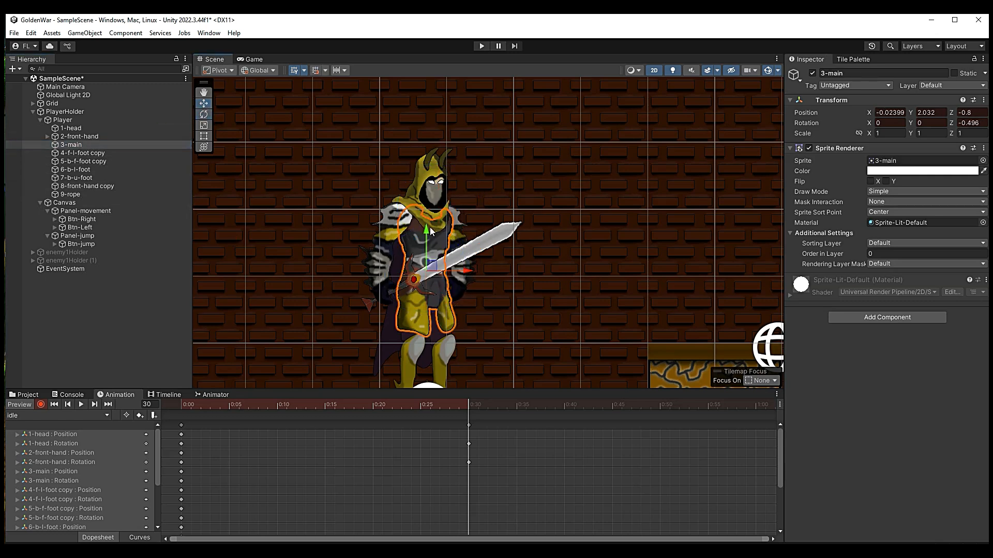
drag(427, 231, 428, 233)
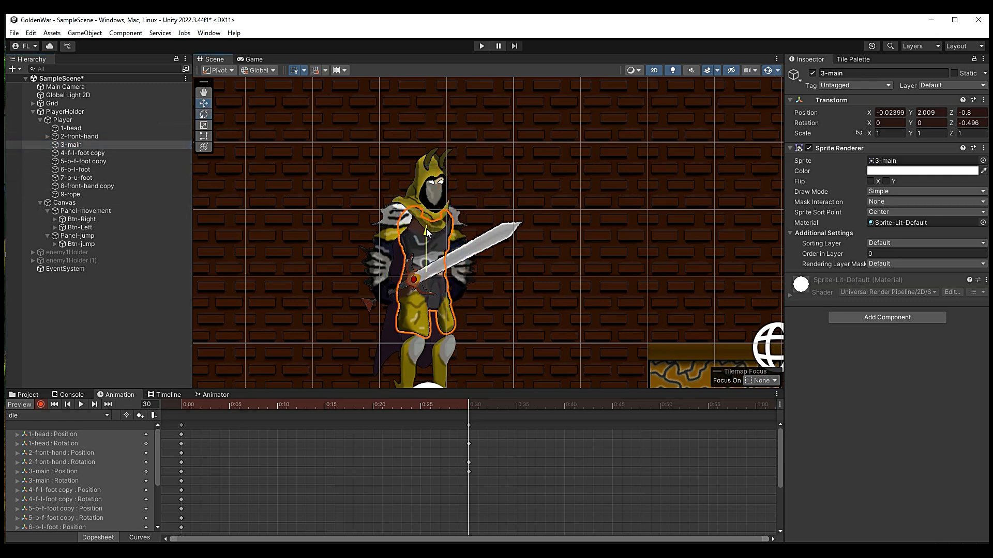
drag(458, 407, 150, 474)
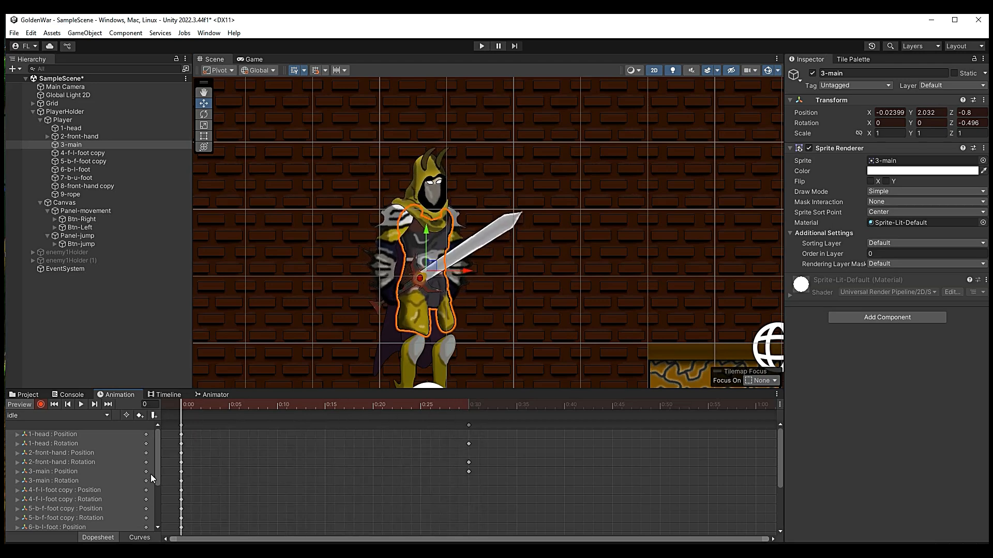
click(471, 406)
- Resume recording the Player's idle clip and keyframe 9-rope at frame 30 with a Z rotation of about -6.35
click(385, 340)
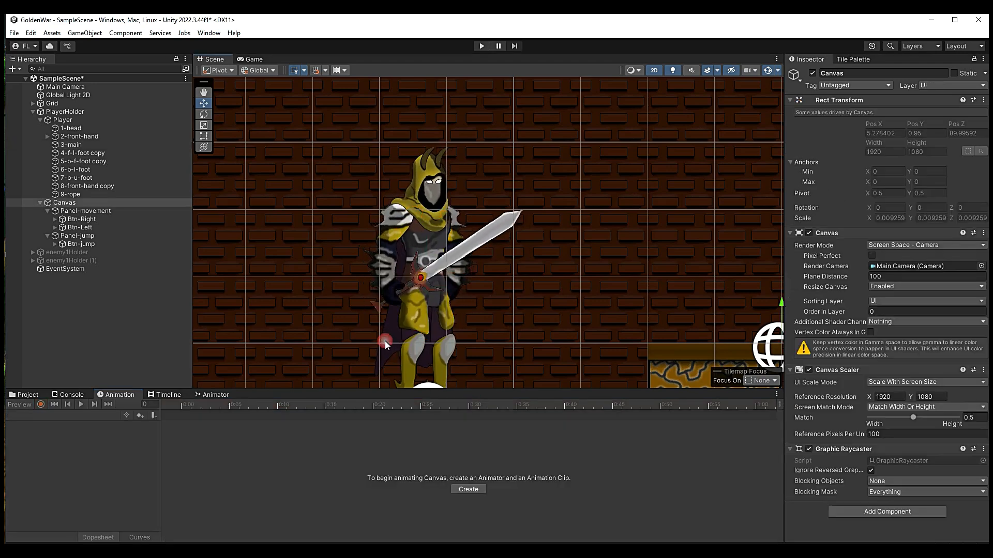
click(387, 341)
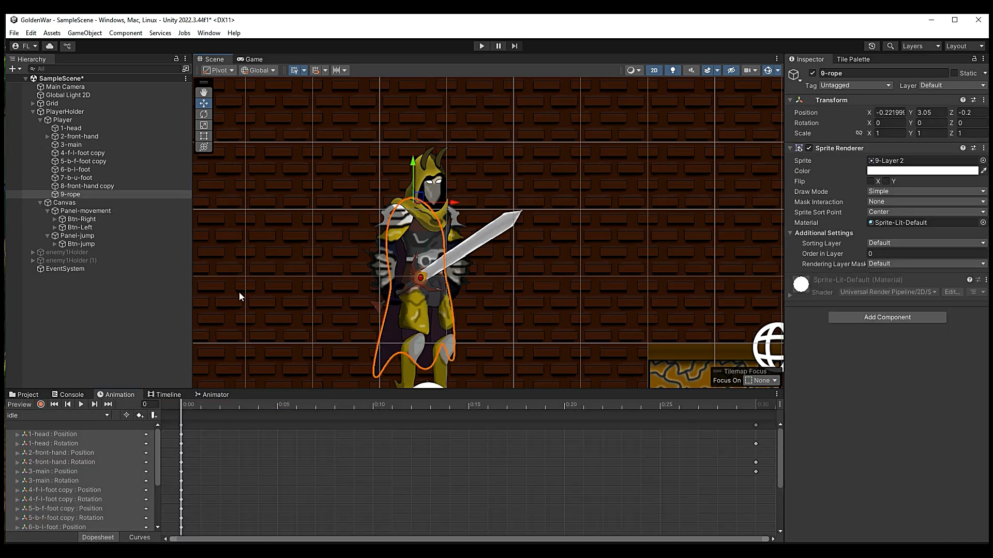
click(83, 121)
click(42, 404)
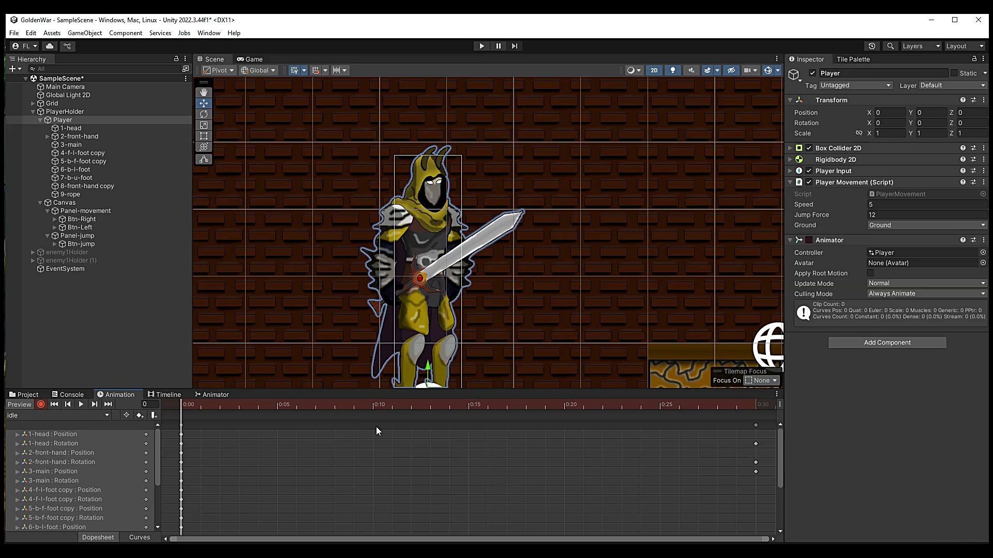
click(755, 404)
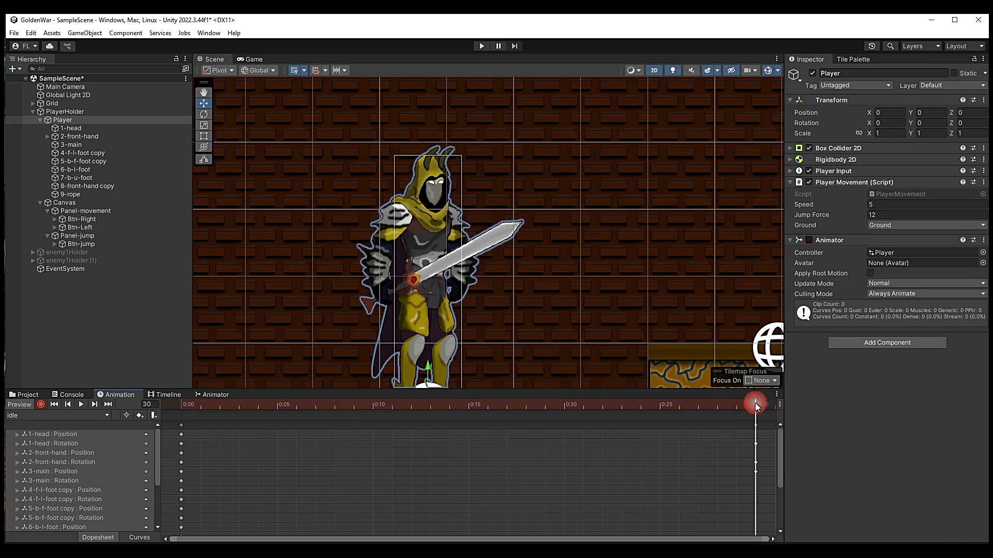
click(89, 196)
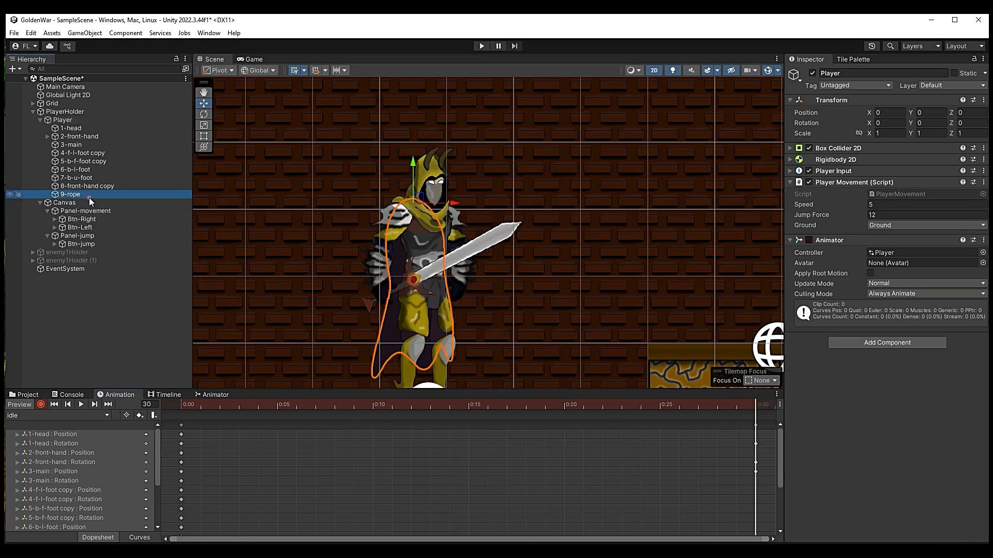
click(203, 114)
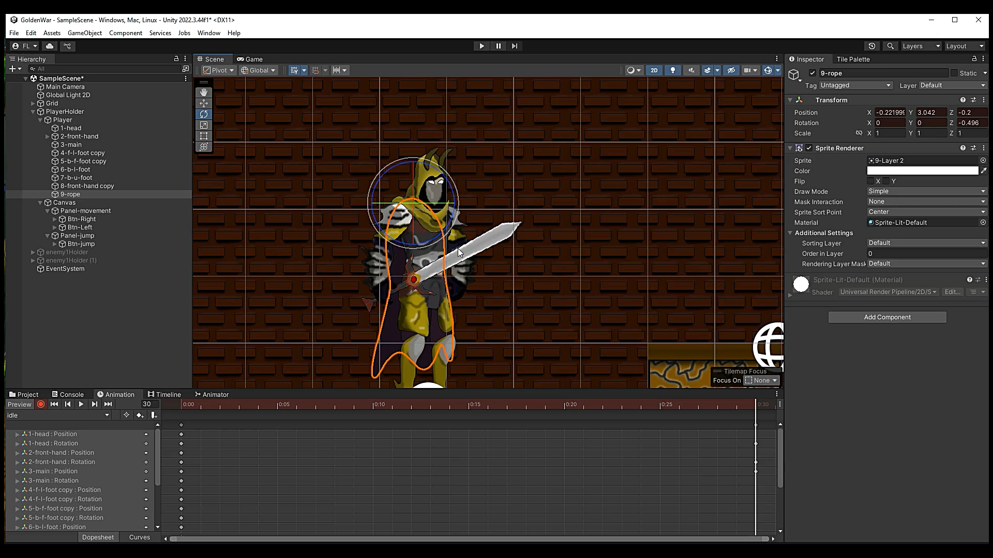
drag(431, 240, 423, 241)
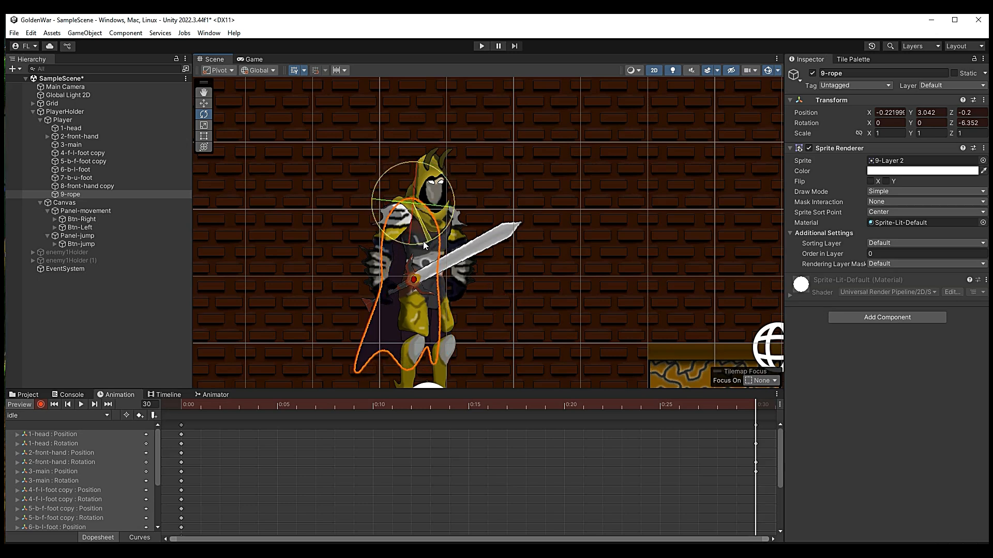
drag(758, 405, 755, 434)
- Copy all body-part keyframes from frame 0 of the idle clip and paste them at frame 60
scroll(497, 449, down, 5)
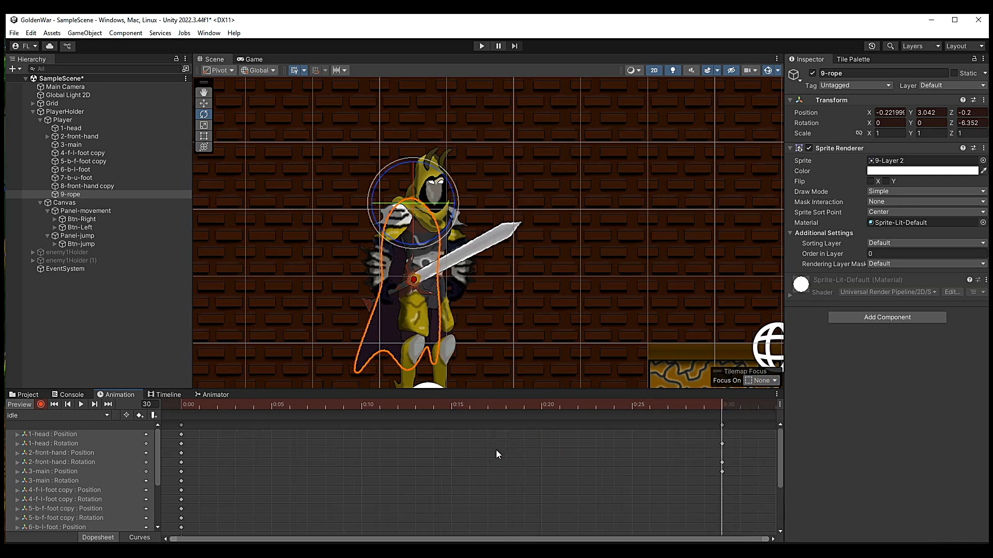
scroll(499, 452, down, 3)
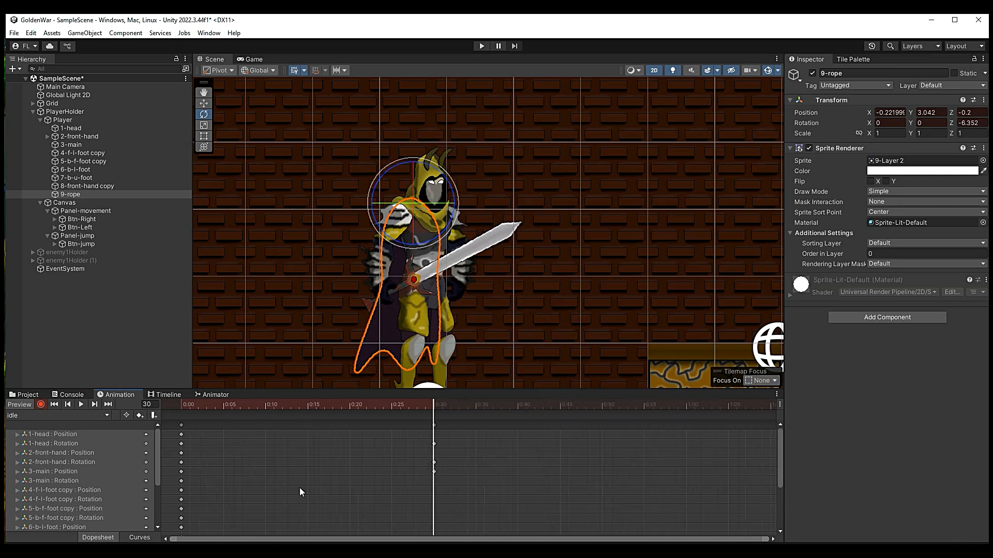
drag(198, 421, 183, 458)
drag(199, 421, 178, 535)
scroll(197, 500, down, 2)
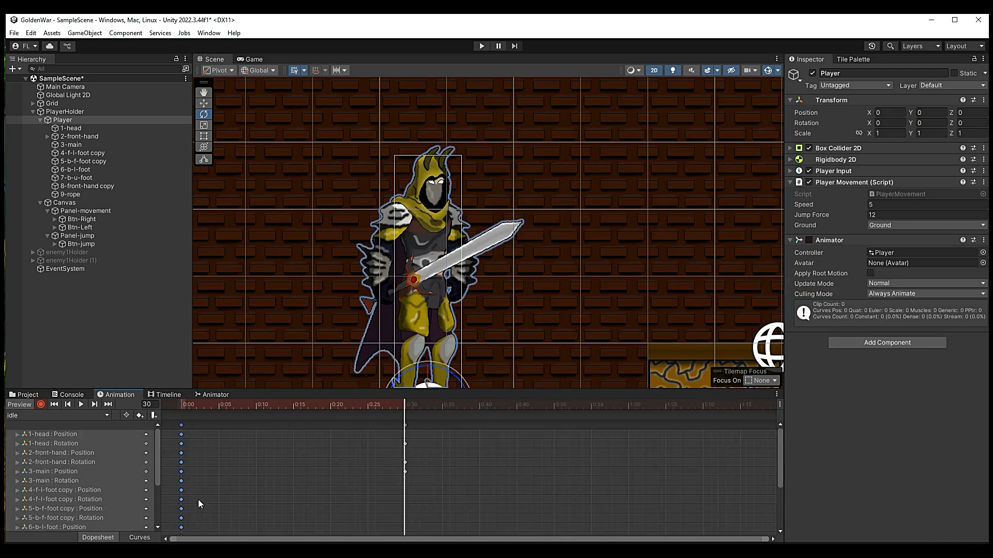
click(197, 424)
scroll(191, 429, down, 3)
drag(187, 421, 175, 487)
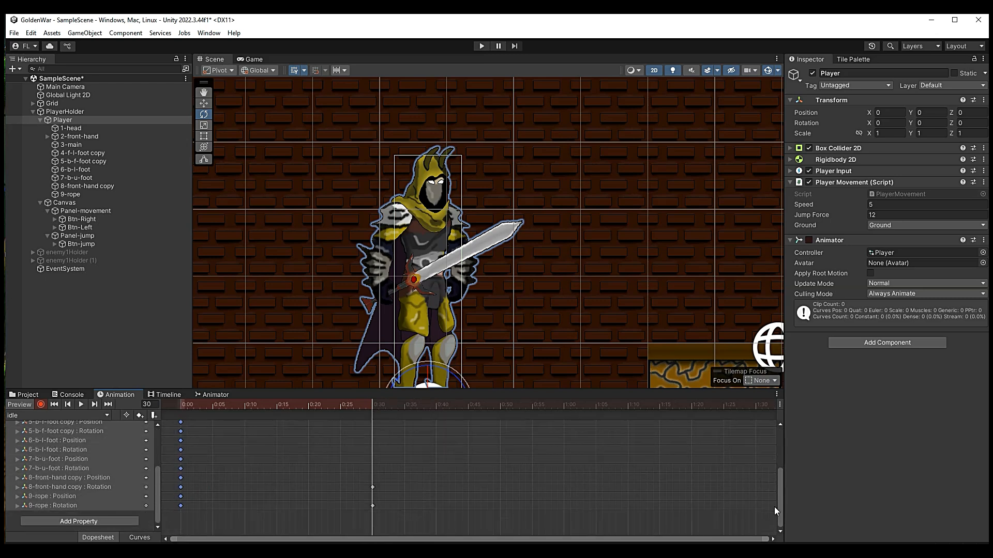
click(209, 423)
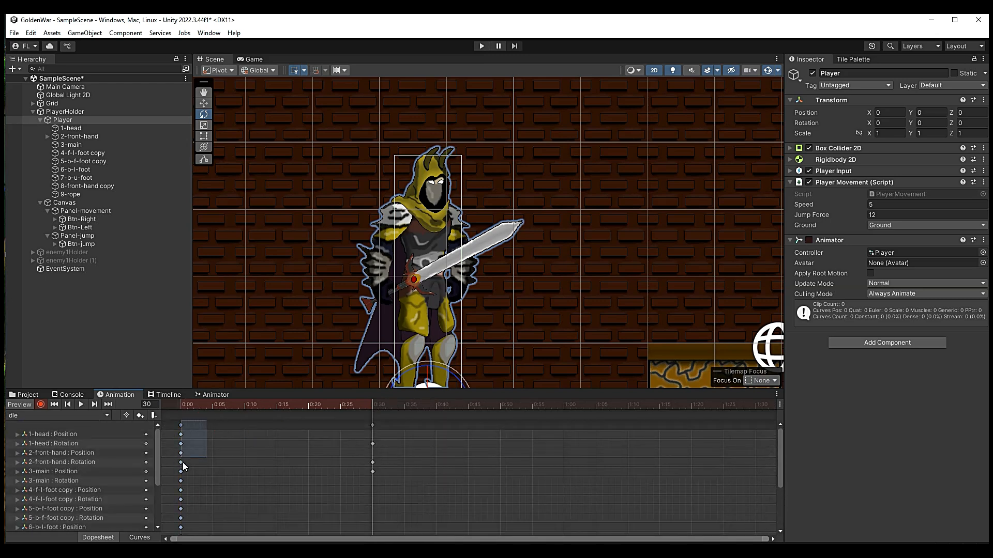
drag(182, 462, 202, 519)
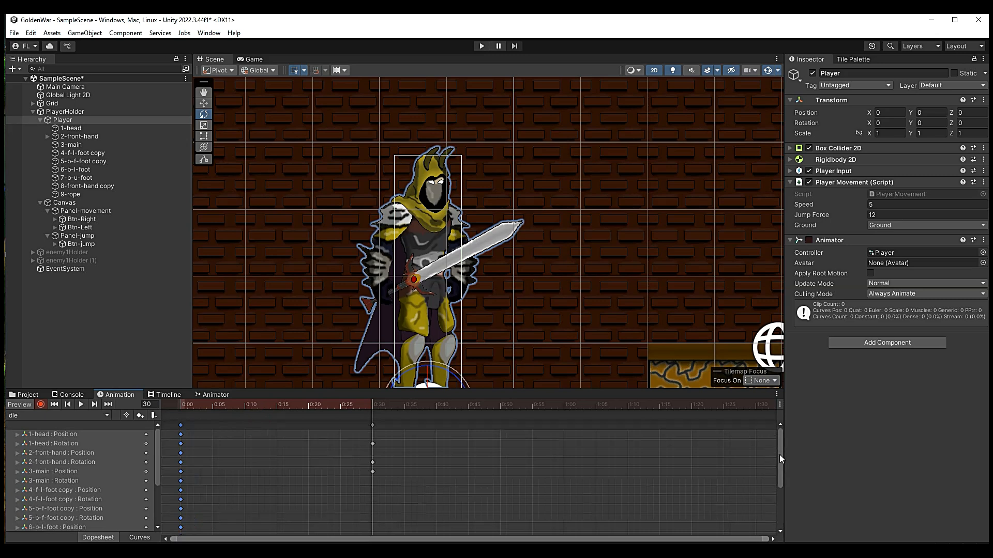
scroll(780, 451, down, 2)
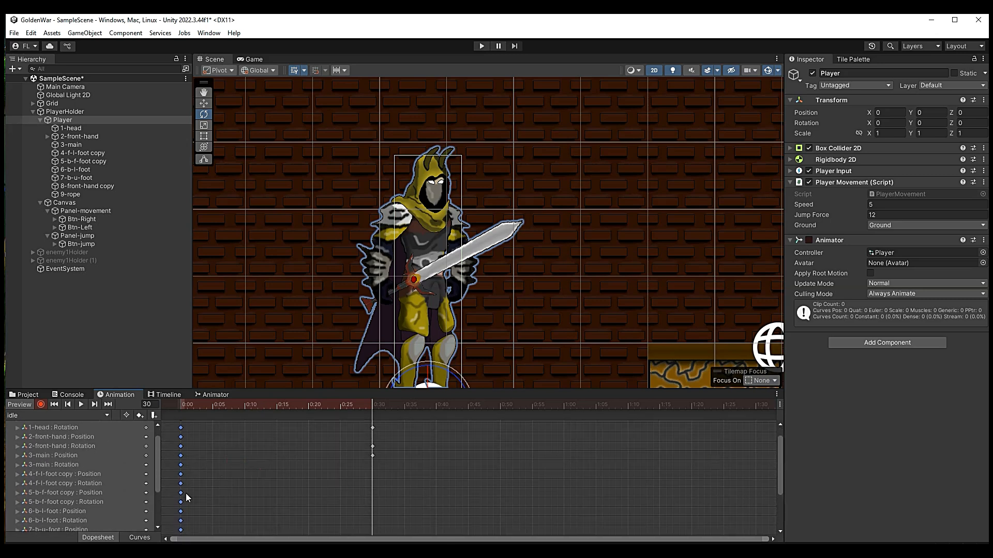
scroll(183, 445, up, 2)
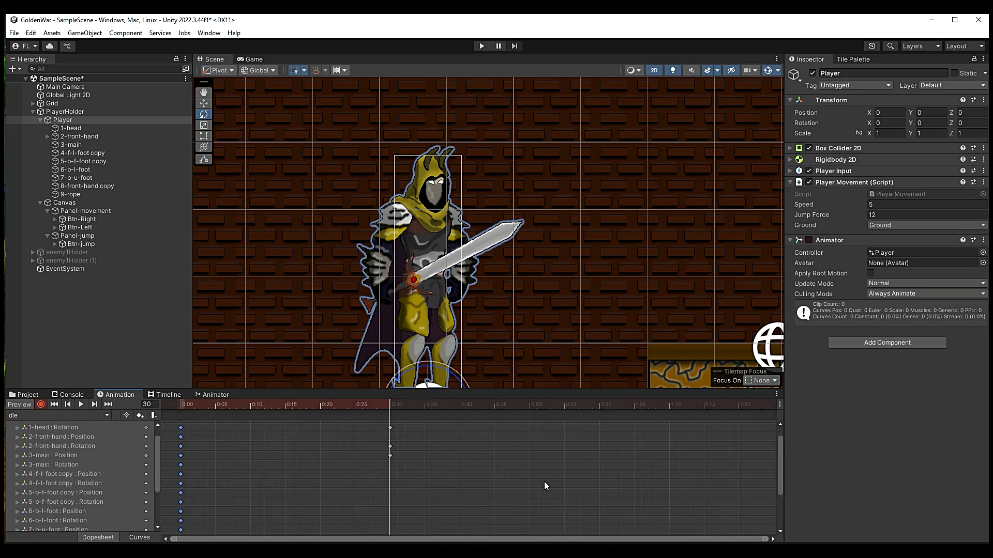
scroll(780, 457, up, 2)
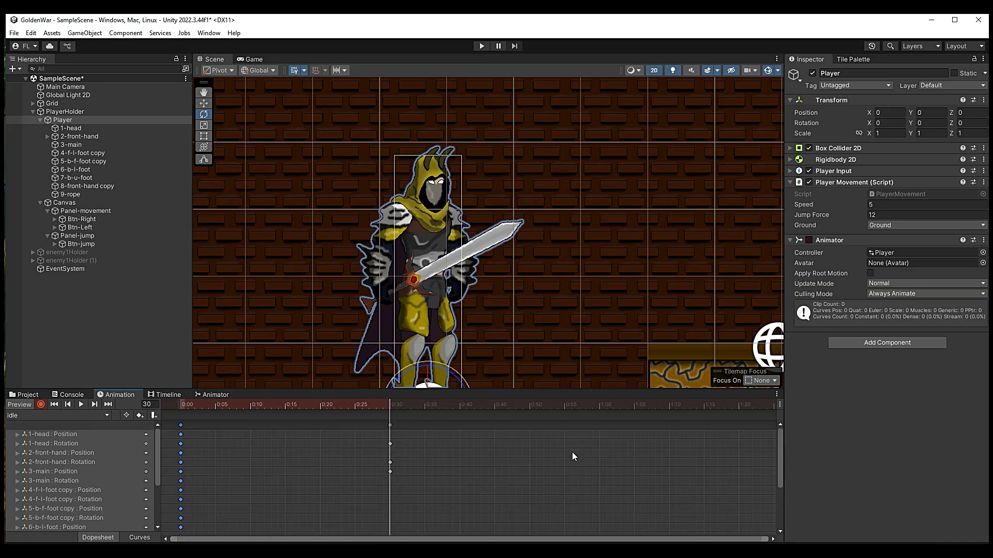
click(600, 408)
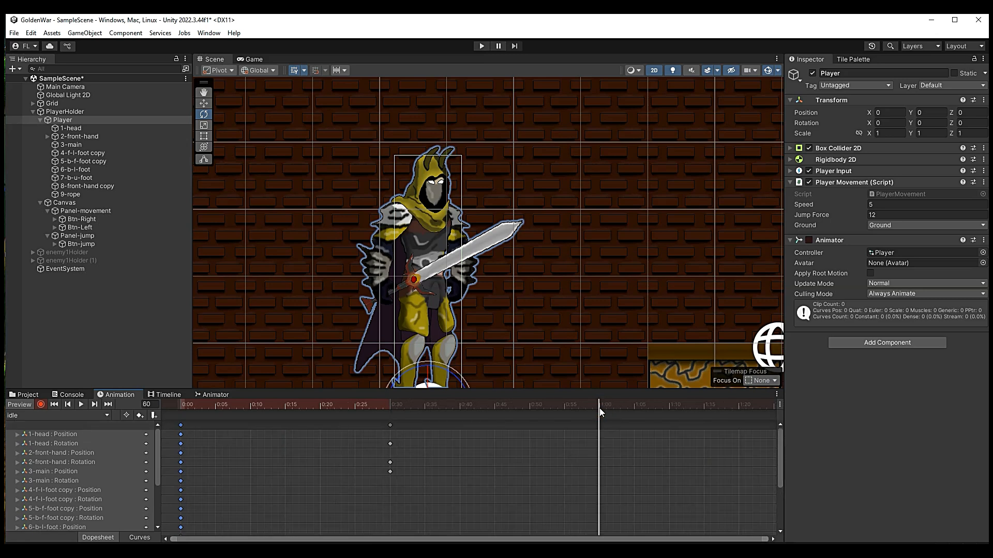
key(ctrl+v)
- Play the idle clip and check the Player's looping motion from a wider view of the scene
click(81, 404)
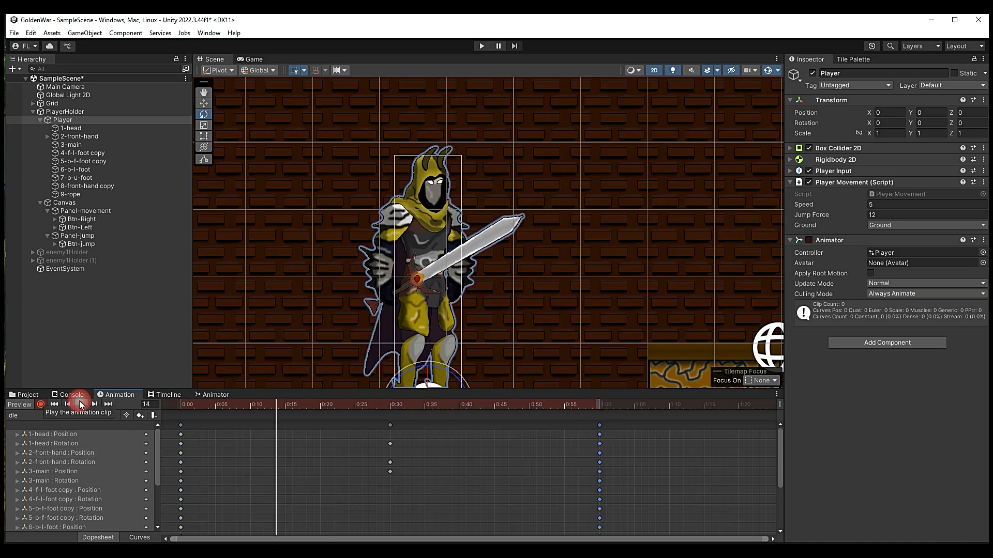
scroll(510, 310, down, 5)
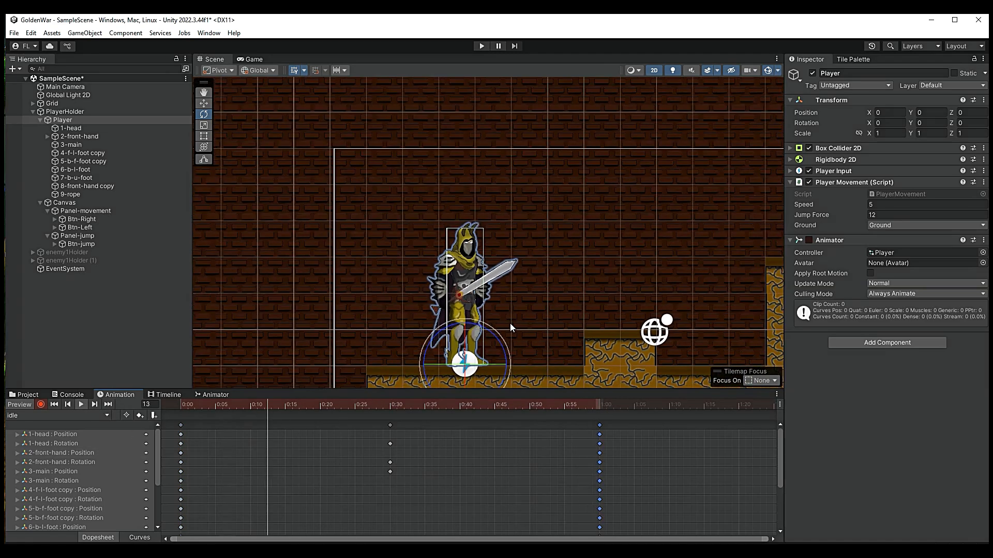
scroll(540, 342, down, 1)
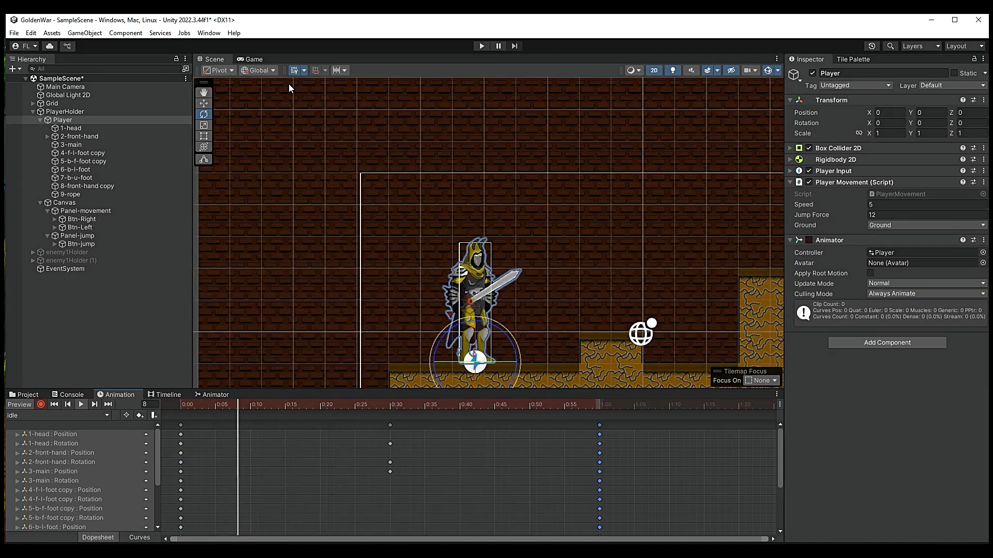
click(253, 60)
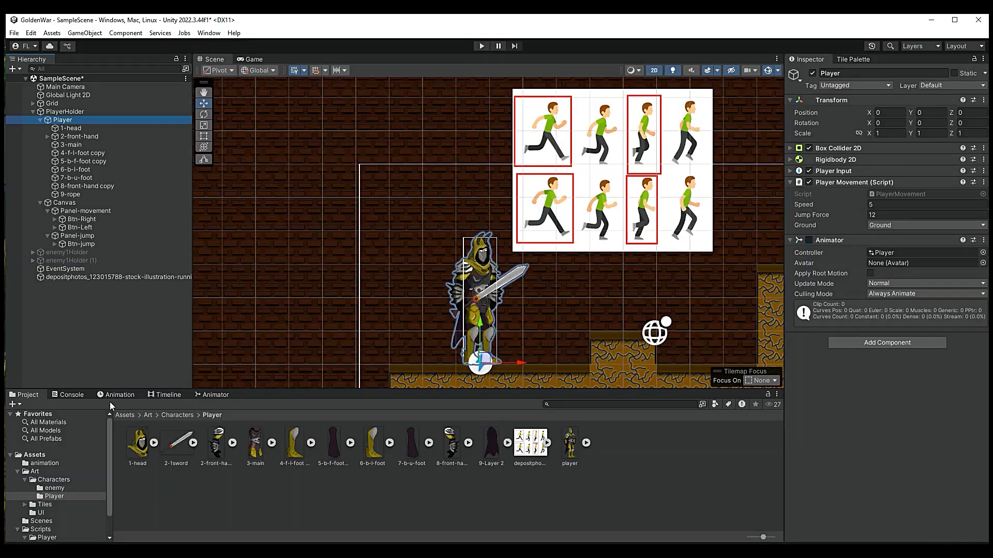
- Start a new animation clip for the Player and browse to the project's Assets/animation folder as its location
click(119, 395)
click(52, 416)
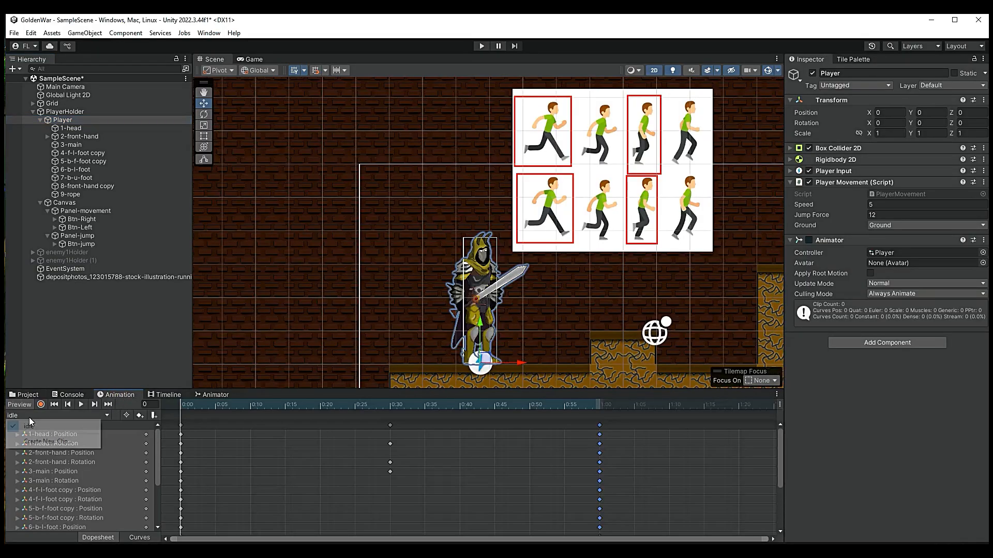
click(52, 442)
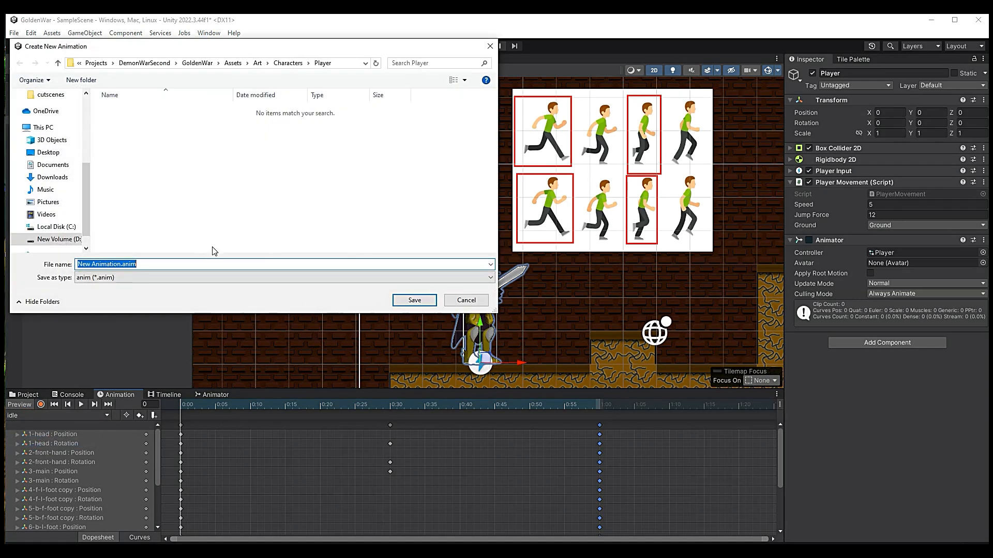
click(258, 63)
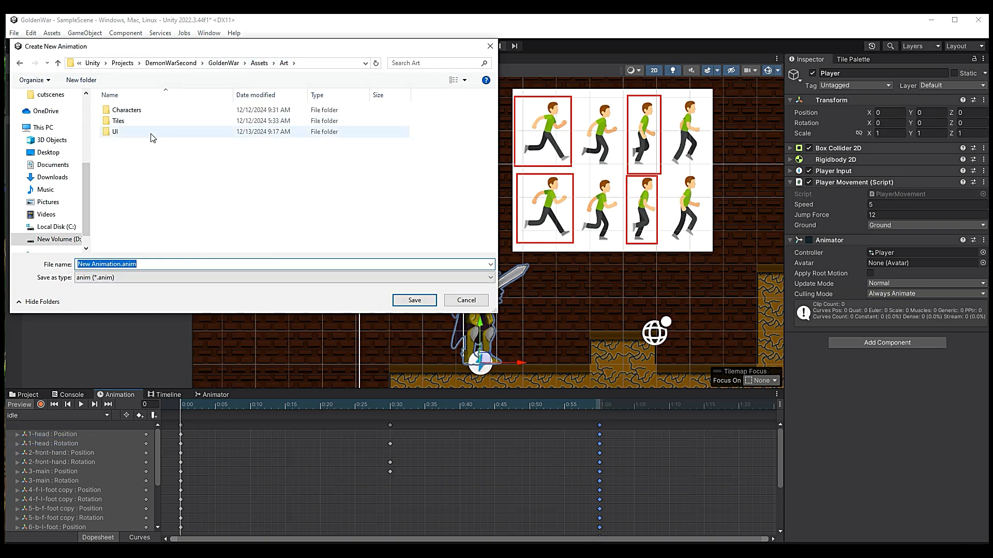
click(258, 63)
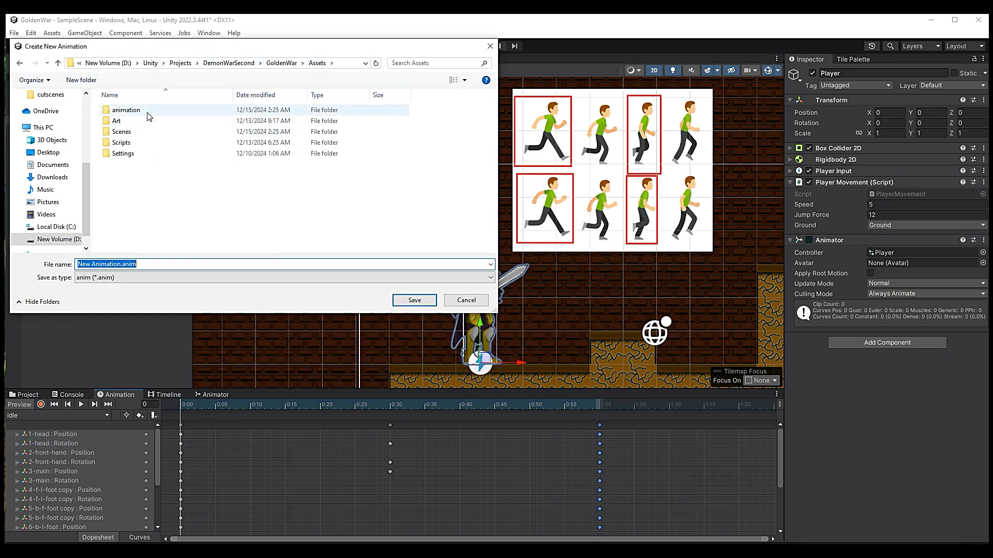
double_click(126, 109)
- Create a folder named Player inside the animation folder and move idle.anim into it
click(147, 110)
right_click(130, 158)
mouse_move(303, 284)
click(357, 286)
text(Player)
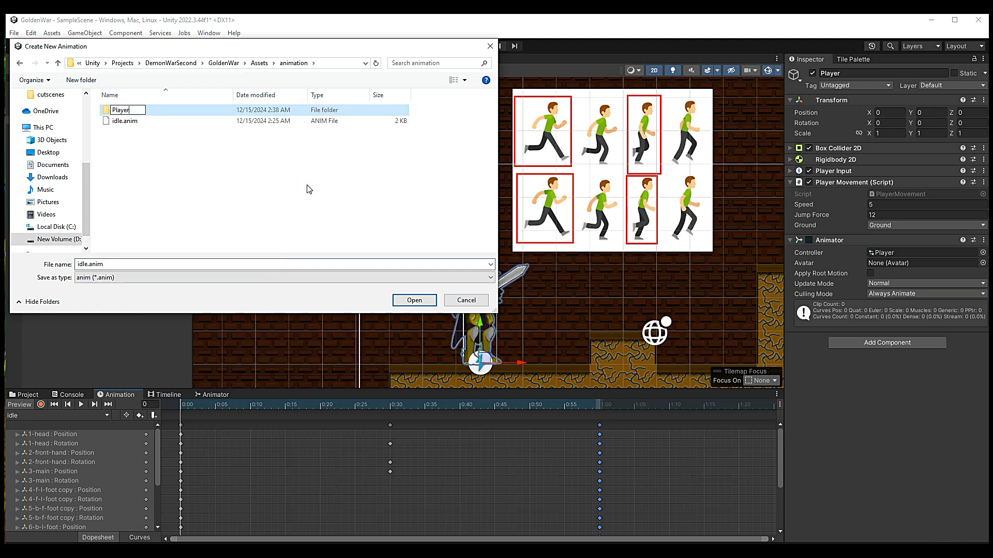
click(125, 121)
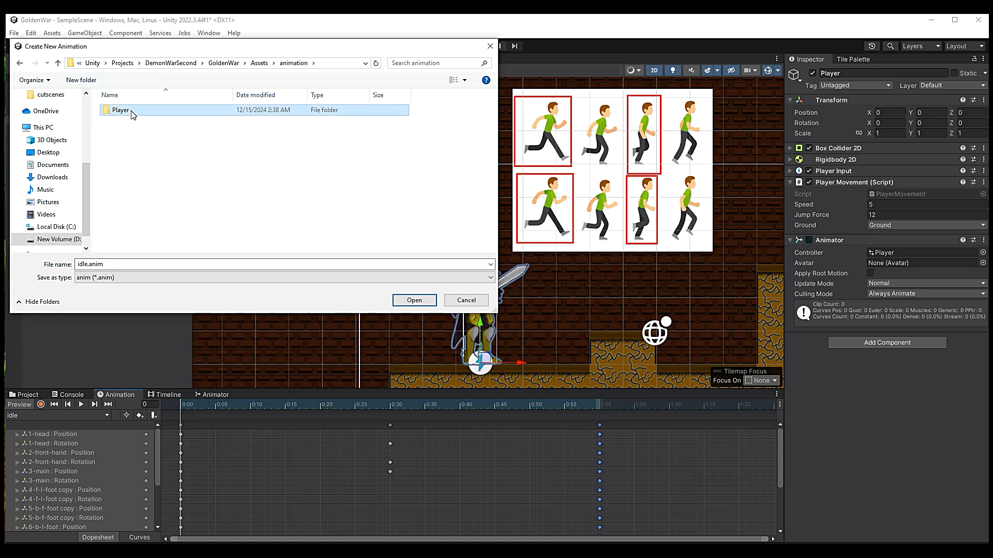
- Save the new animation clip as run in the animation/Player folder
double_click(132, 115)
double_click(128, 265)
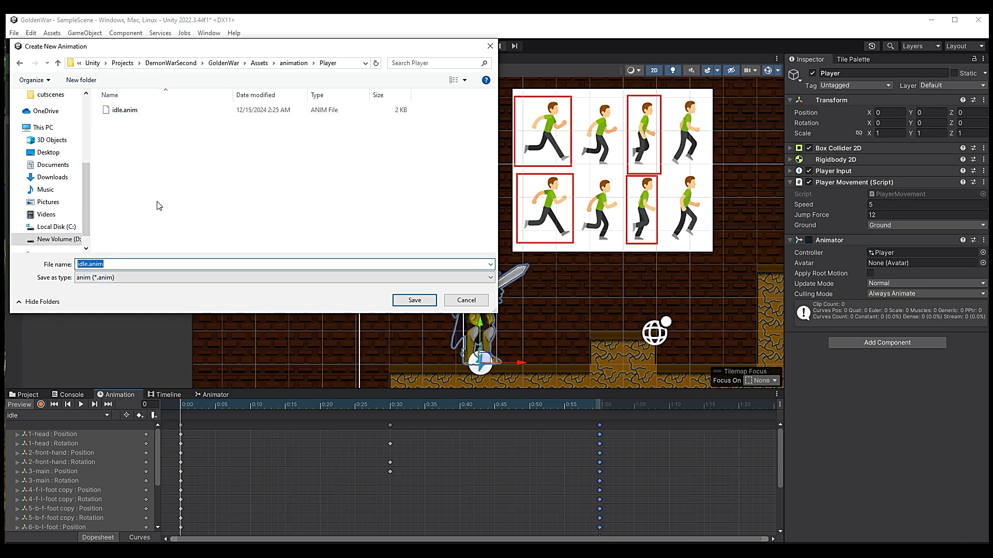
text(run)
click(415, 300)
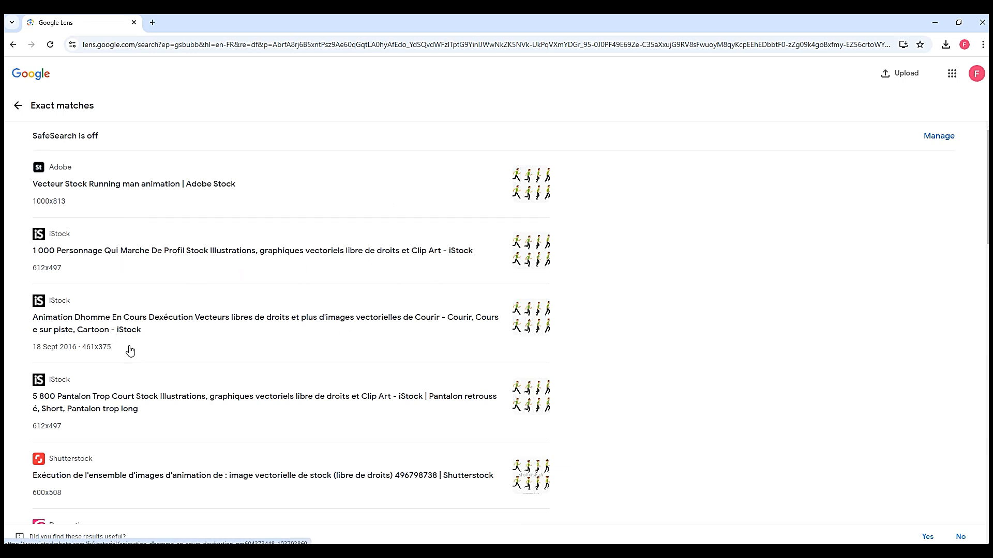
- Switch to Google Lens and look through the exact matches for the running-man reference image
scroll(171, 362, down, 1)
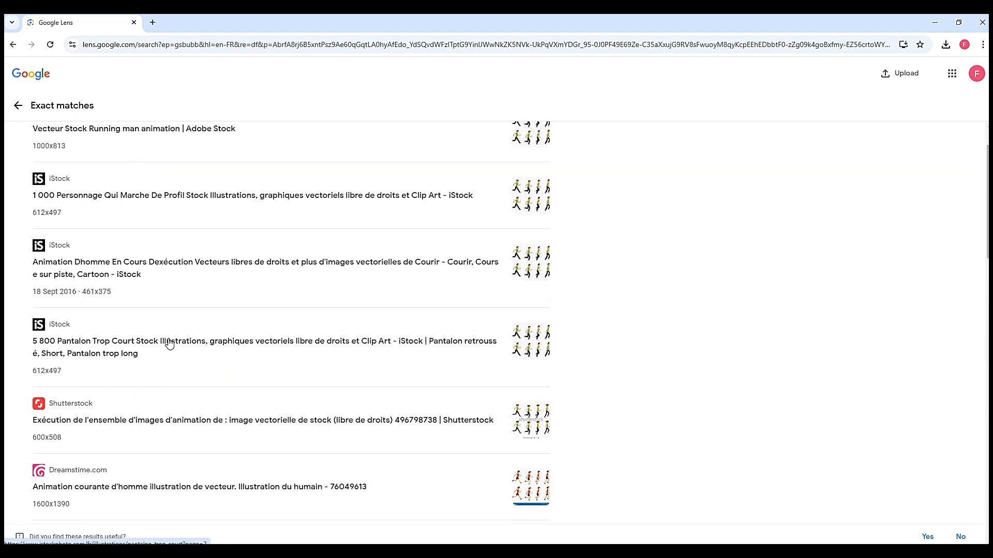
scroll(168, 343, up, 1)
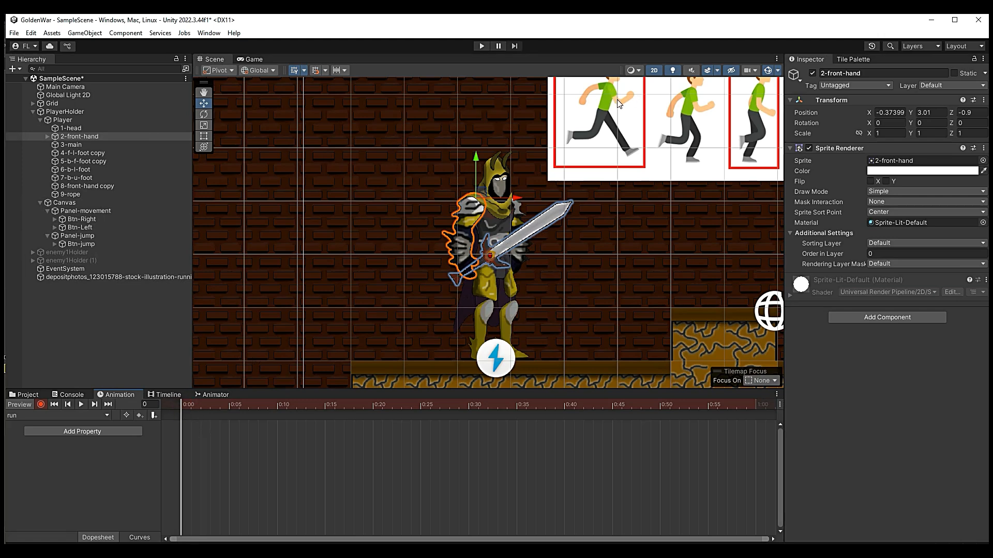
- Keyframe 2-front-hand at frame 0 of the run clip with a Z rotation of about 57.06, swinging the arm forward
click(204, 114)
drag(468, 241, 548, 234)
scroll(592, 193, up, 2)
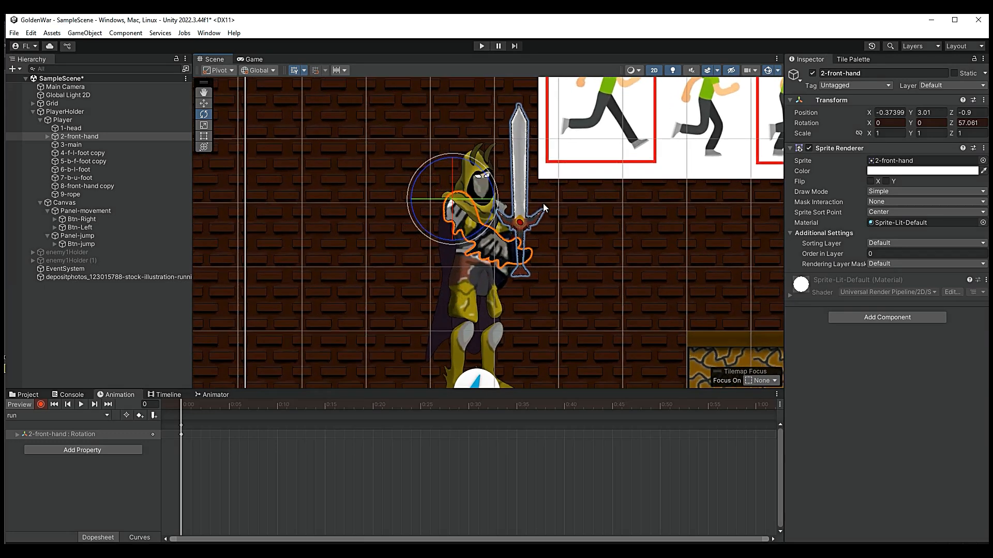
- Keyframe 2-1sword, the child of 2-front-hand, at frame 0 with a Z rotation of about -13.63
scroll(597, 251, down, 3)
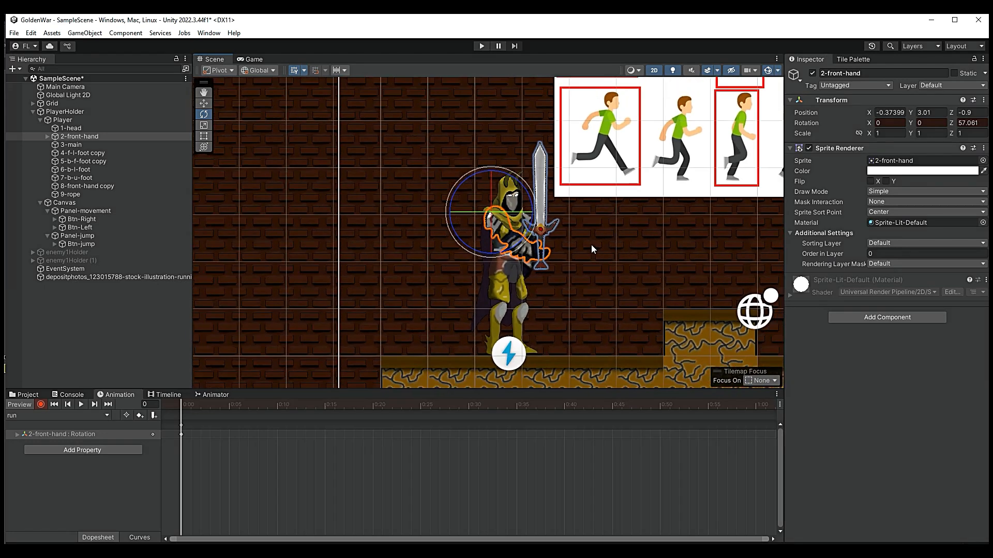
click(42, 137)
click(47, 136)
click(77, 146)
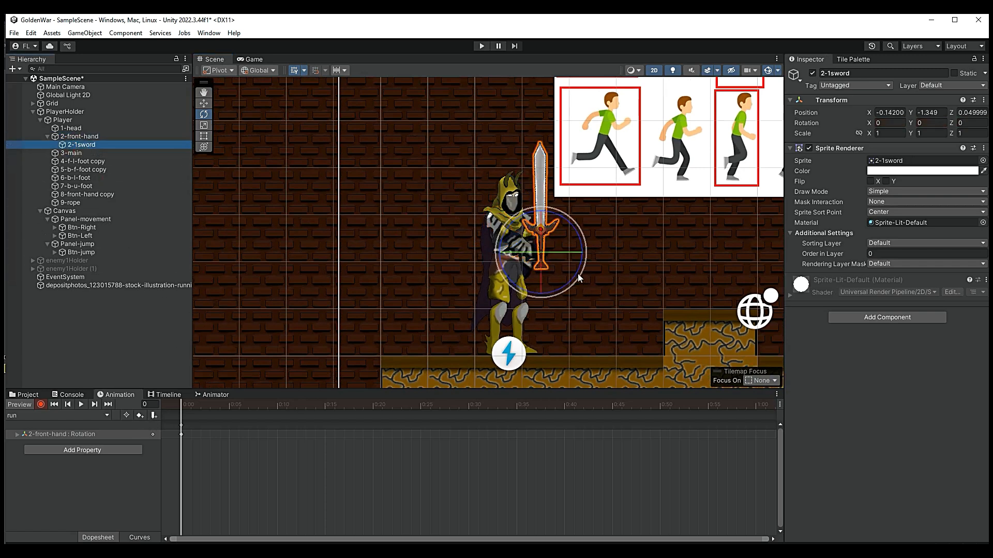
mouse_move(577, 269)
mouse_down()
mouse_move(558, 308)
mouse_move(521, 327)
mouse_move(575, 285)
mouse_up()
scroll(620, 251, up, 1)
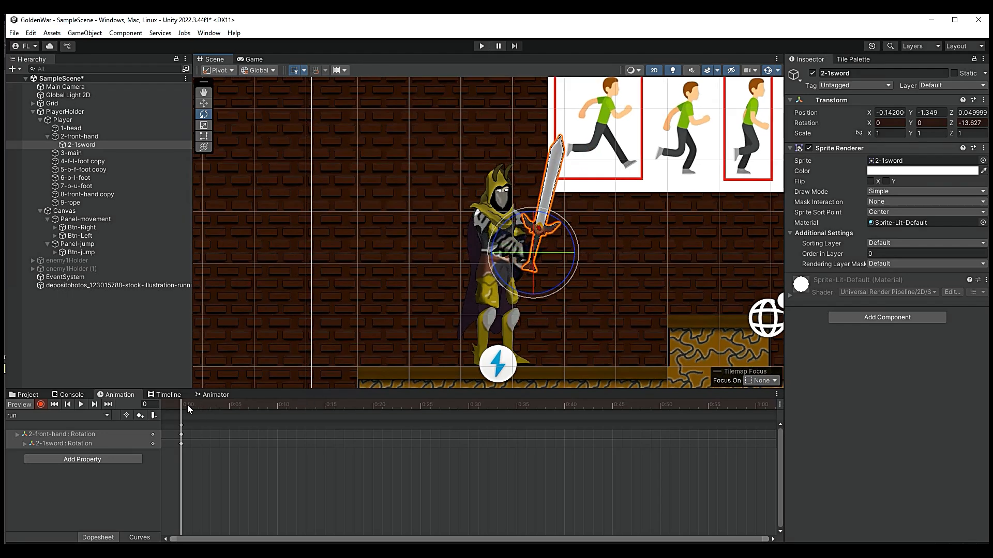
scroll(556, 248, up, 2)
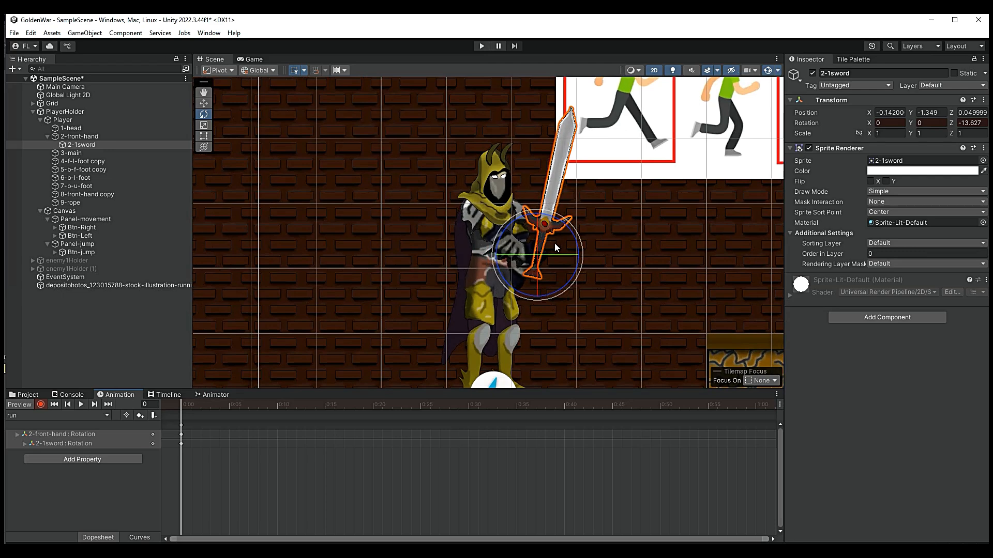
scroll(575, 250, down, 1)
scroll(568, 256, down, 3)
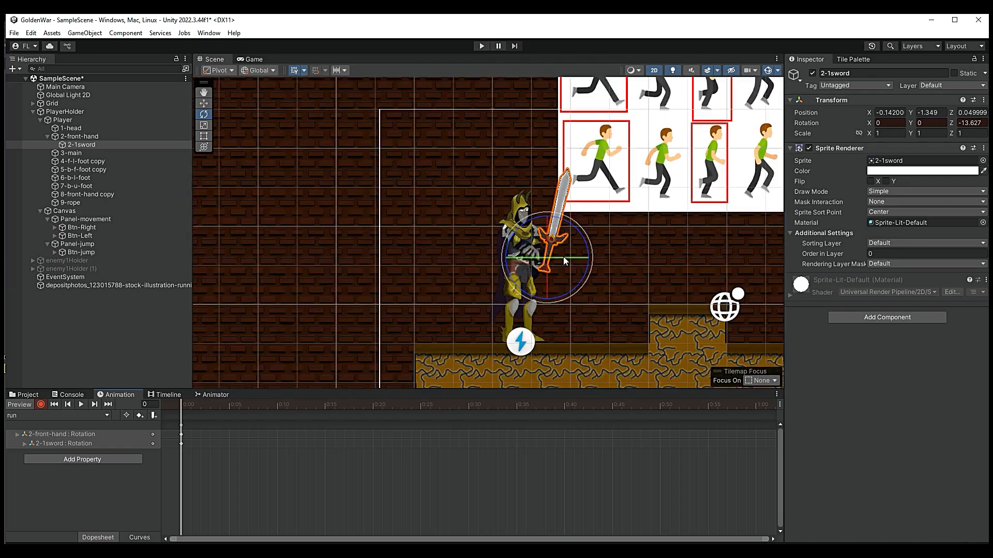
scroll(564, 259, down, 1)
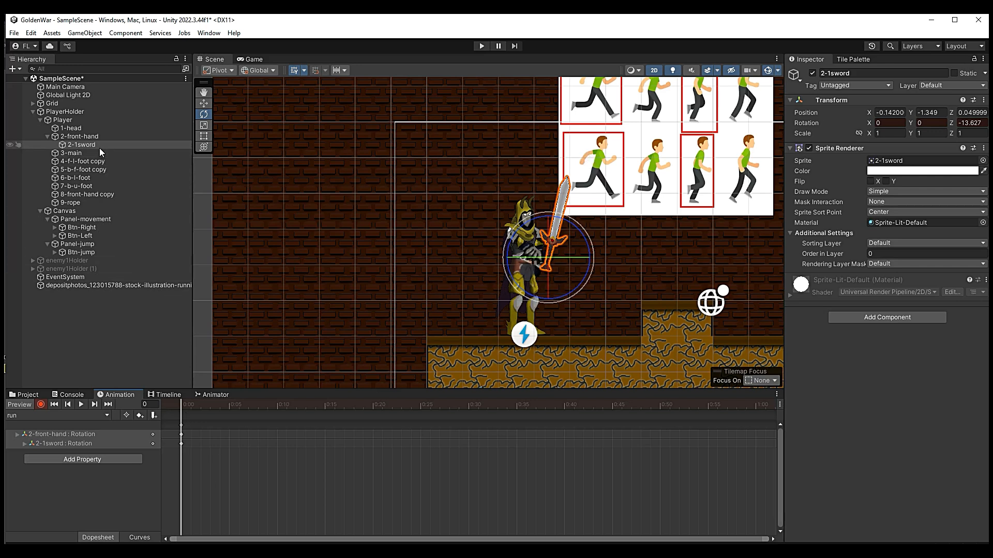
- Collapse 2-front-hand and keyframe 8-front-hand copy at frame 0 with a Z rotation of about -46.27
click(48, 136)
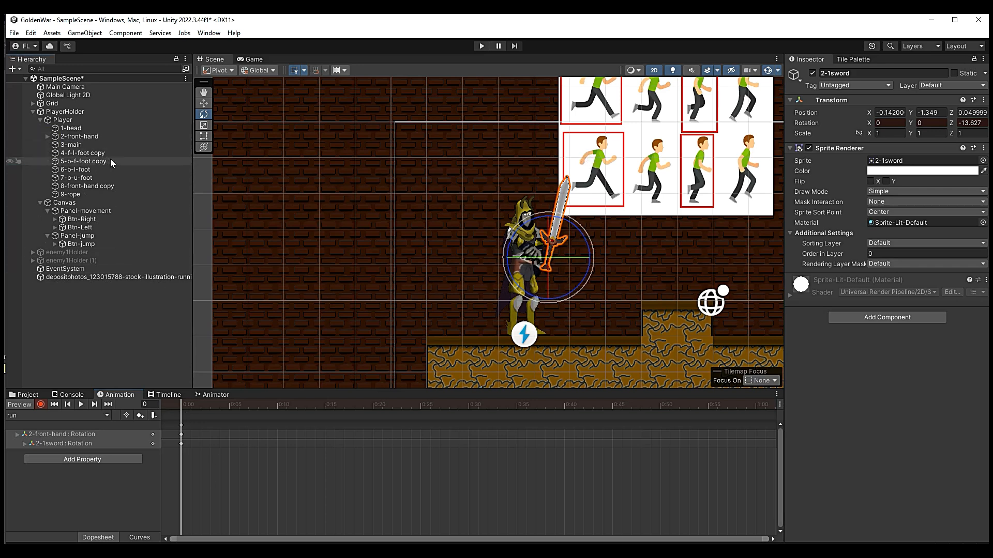
click(98, 186)
scroll(569, 262, up, 3)
drag(557, 238, 476, 266)
scroll(546, 271, up, 3)
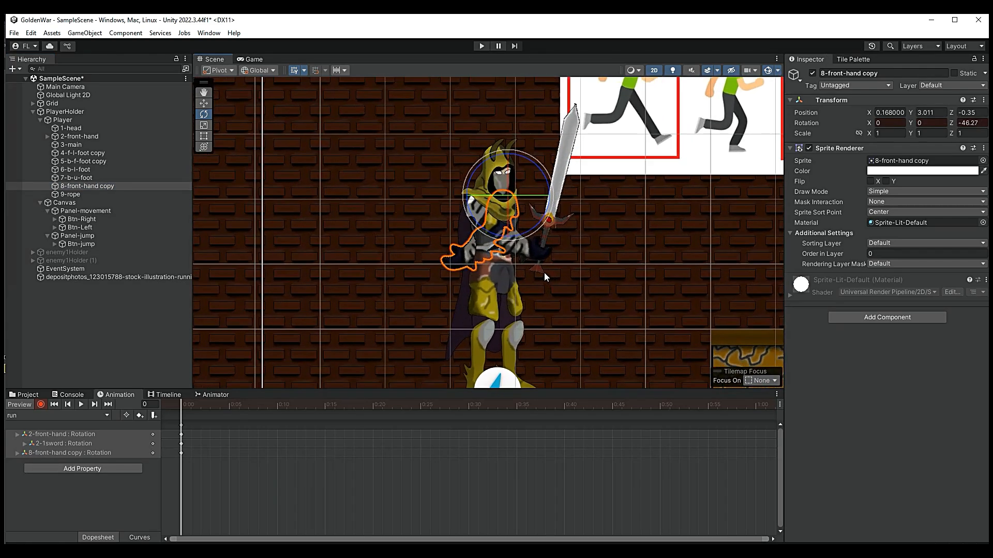
- Keyframe 5-b-f-foot copy at frame 0 of the run clip with a Z rotation of about -21.13, swinging the upper leg backward
scroll(541, 274, down, 2)
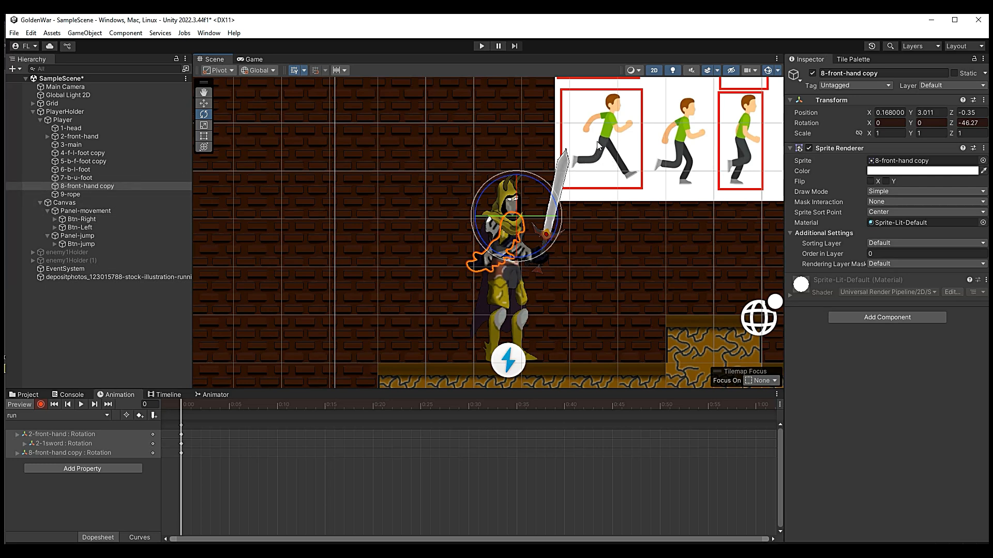
click(112, 162)
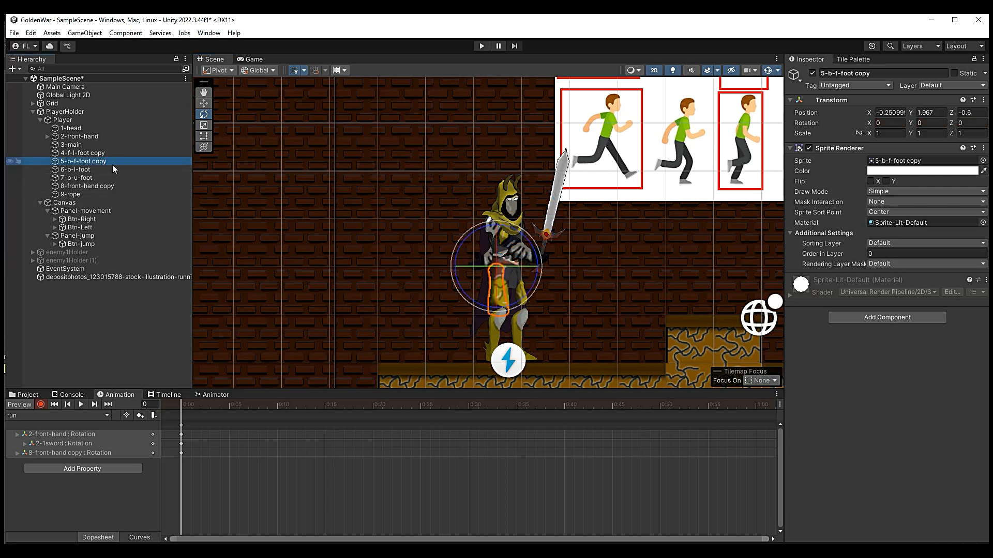
scroll(529, 234, up, 5)
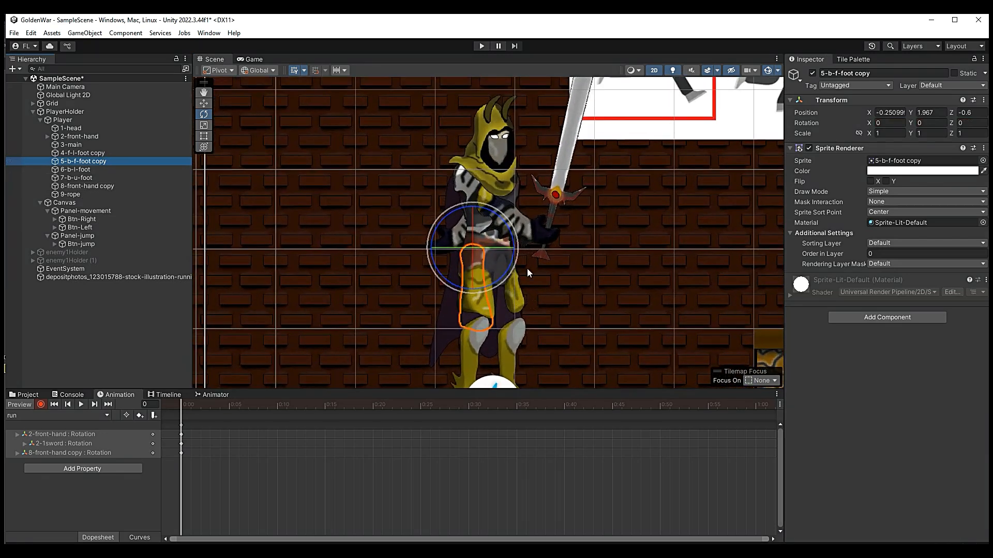
scroll(621, 202, down, 2)
drag(548, 259, 517, 271)
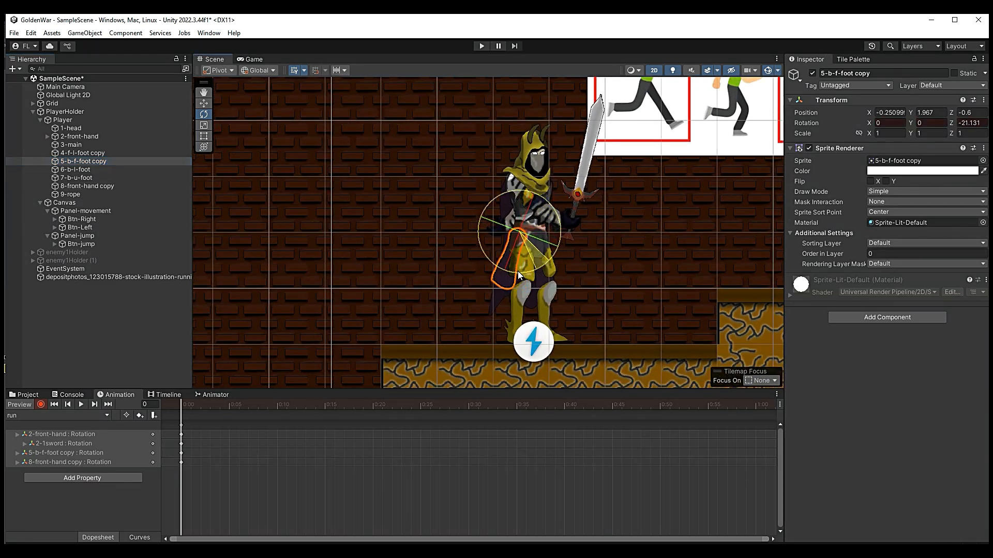
- Keyframe 4-f-l-foot copy at frame 0 with a Z rotation of about -50.46 and an X position of -0.538
scroll(566, 205, down, 2)
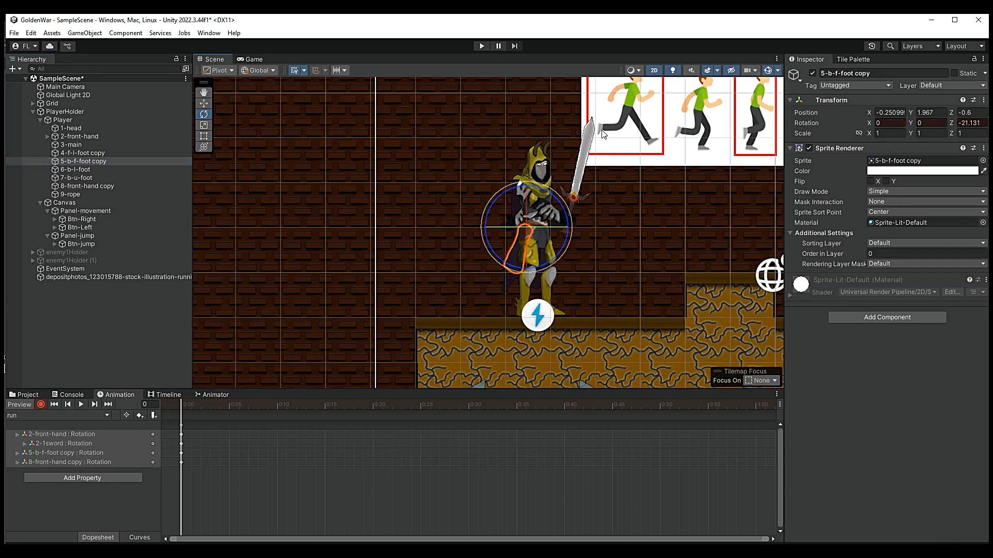
scroll(535, 285, up, 1)
click(99, 154)
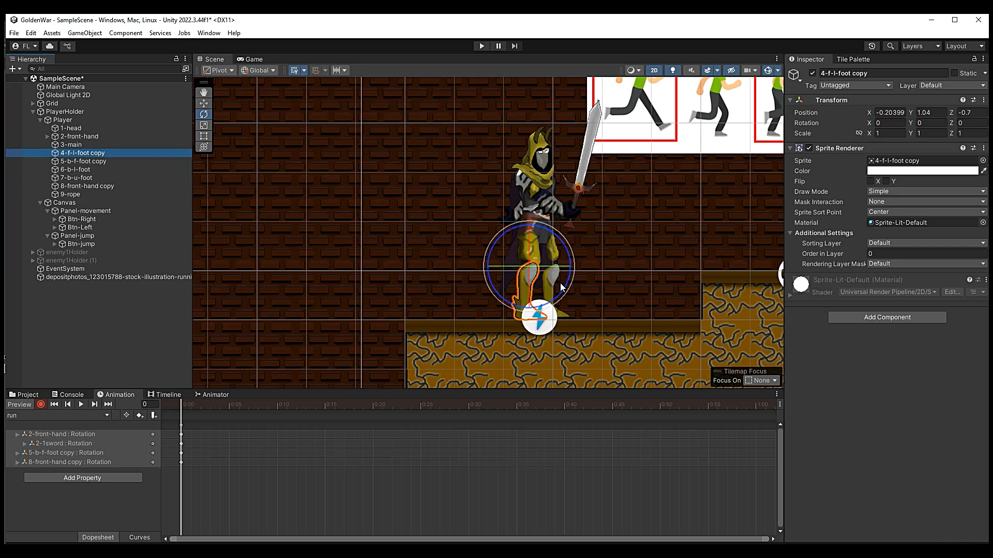
drag(566, 291, 281, 141)
click(204, 103)
scroll(555, 282, up, 3)
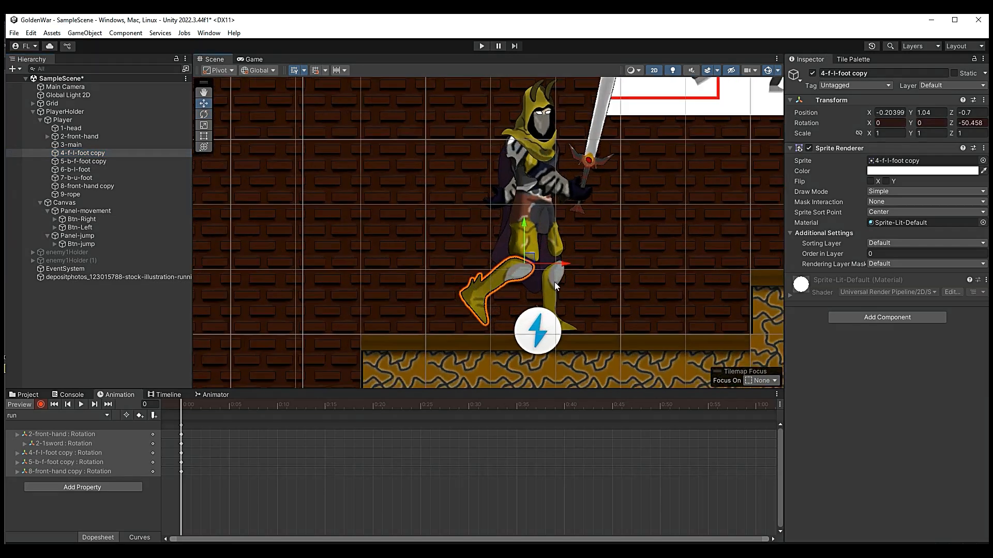
mouse_move(556, 267)
mouse_down()
mouse_move(519, 272)
mouse_move(537, 269)
mouse_up()
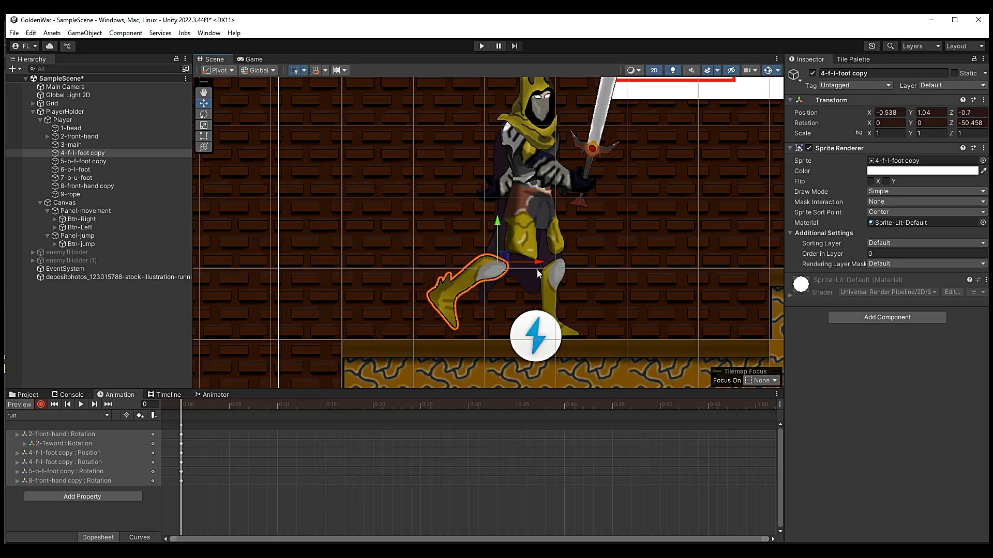
- Refine the frame 0 keys of 4-f-l-foot copy to a Y position of 1.054 and a Z rotation of about -66.77
scroll(619, 240, down, 1)
scroll(619, 240, down, 2)
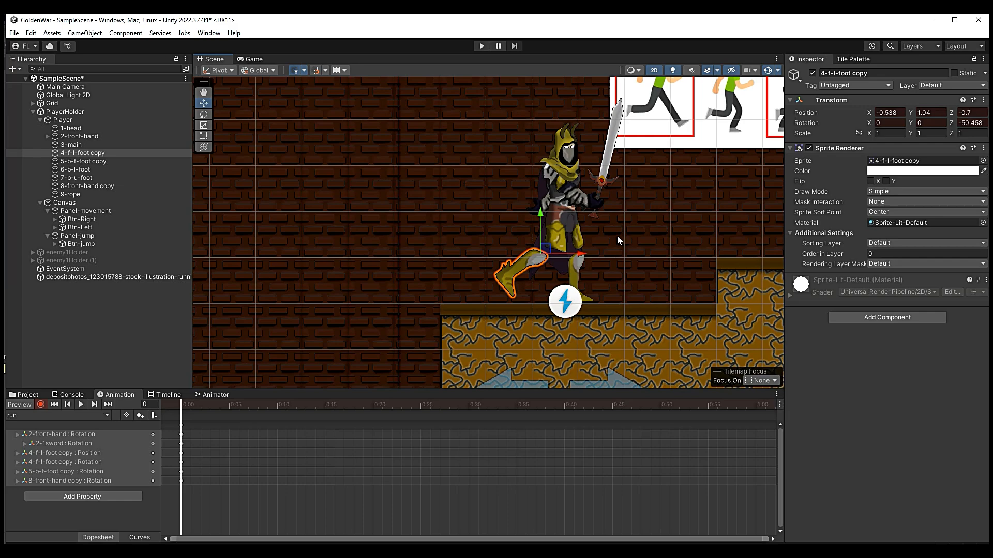
scroll(647, 197, up, 3)
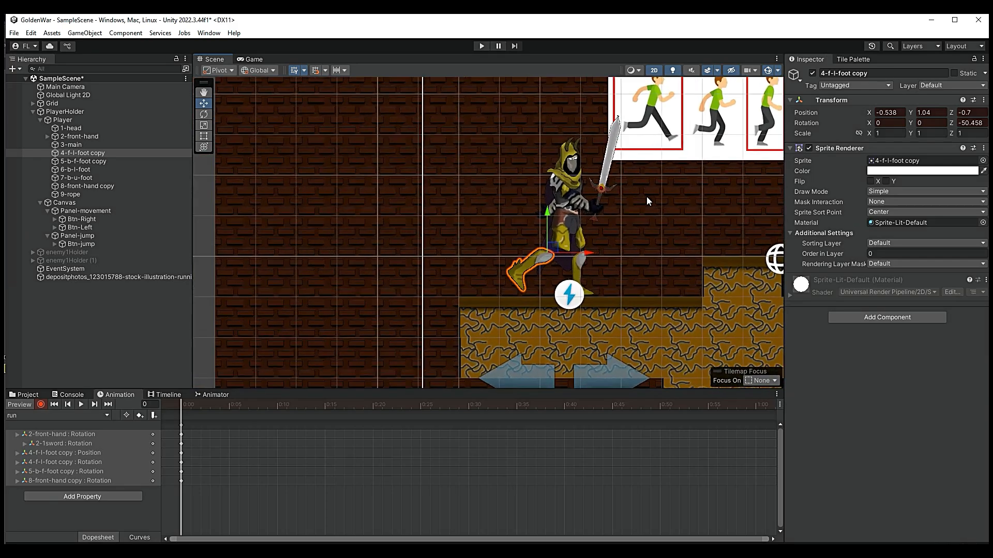
scroll(644, 197, up, 2)
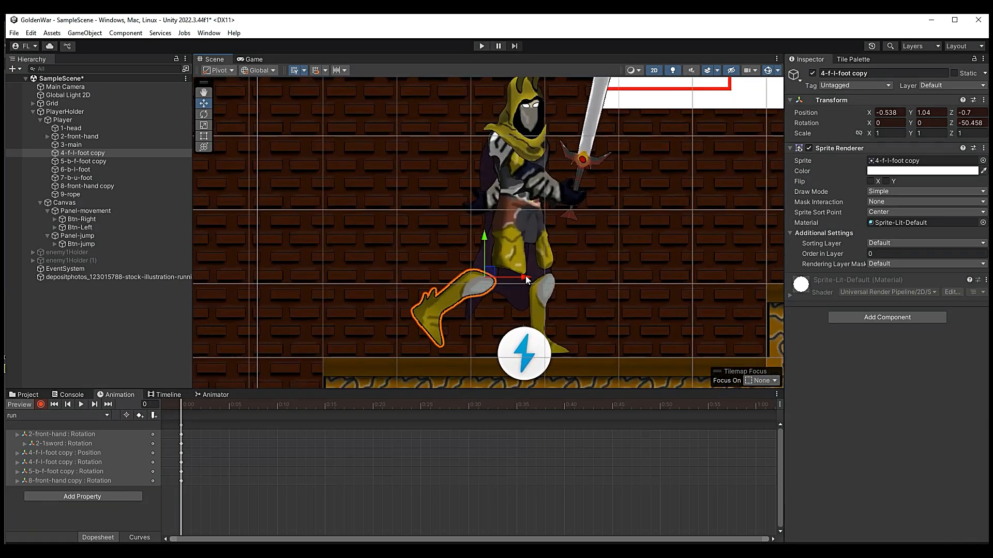
drag(485, 243, 485, 240)
scroll(608, 247, down, 3)
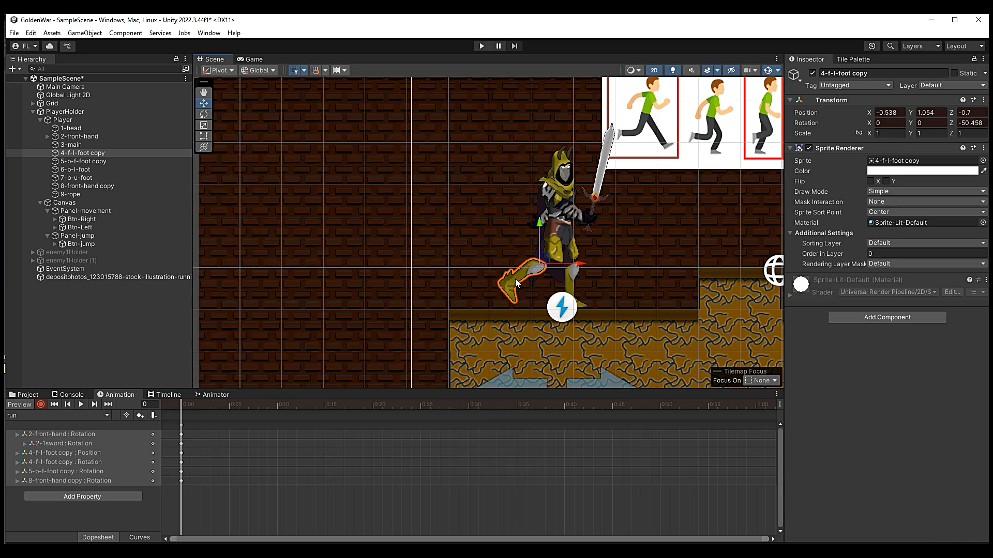
scroll(530, 280, up, 1)
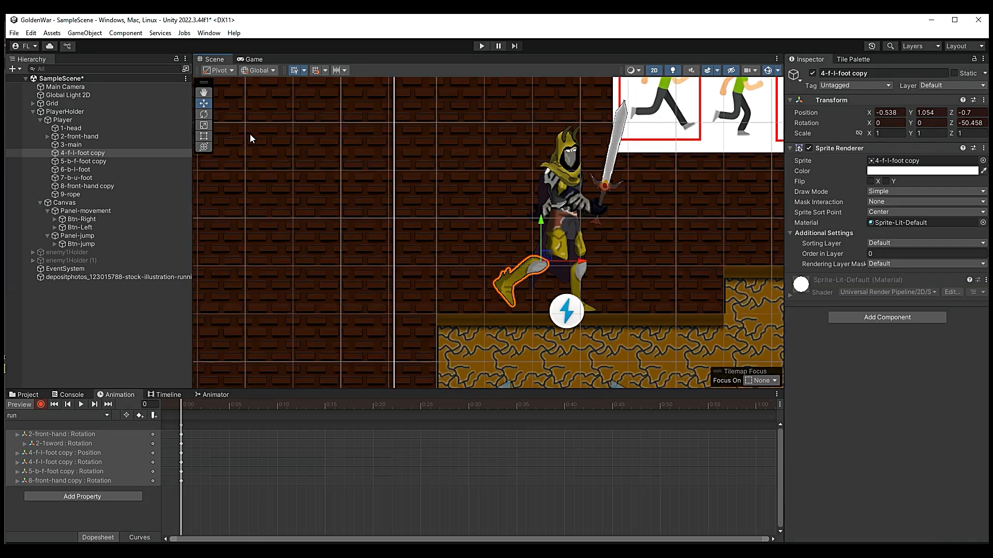
click(204, 114)
drag(564, 290, 544, 288)
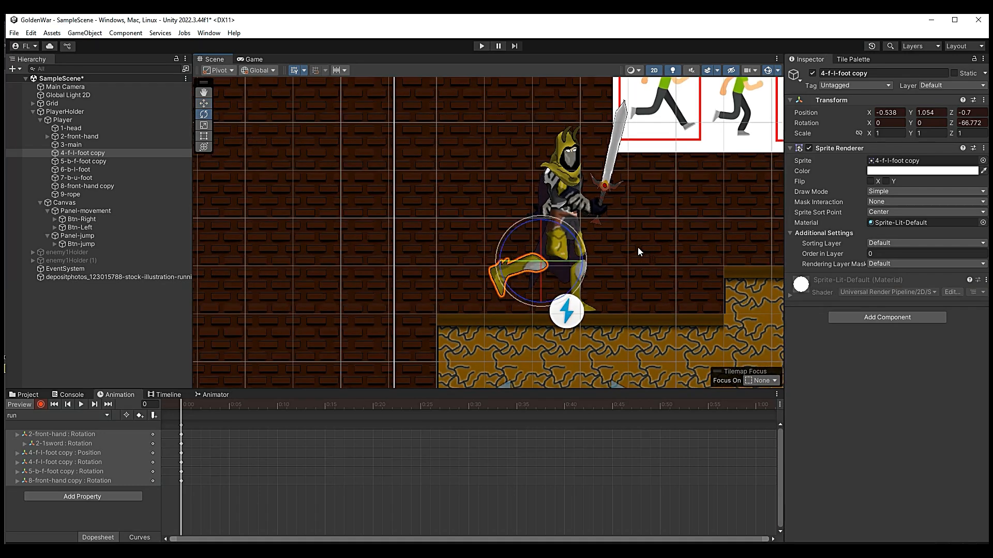
- Examine the running poses in the reference image and compare the character's leg placement with the framed full-stride pose
scroll(637, 247, down, 3)
click(204, 93)
drag(560, 161, 448, 160)
drag(558, 201, 542, 264)
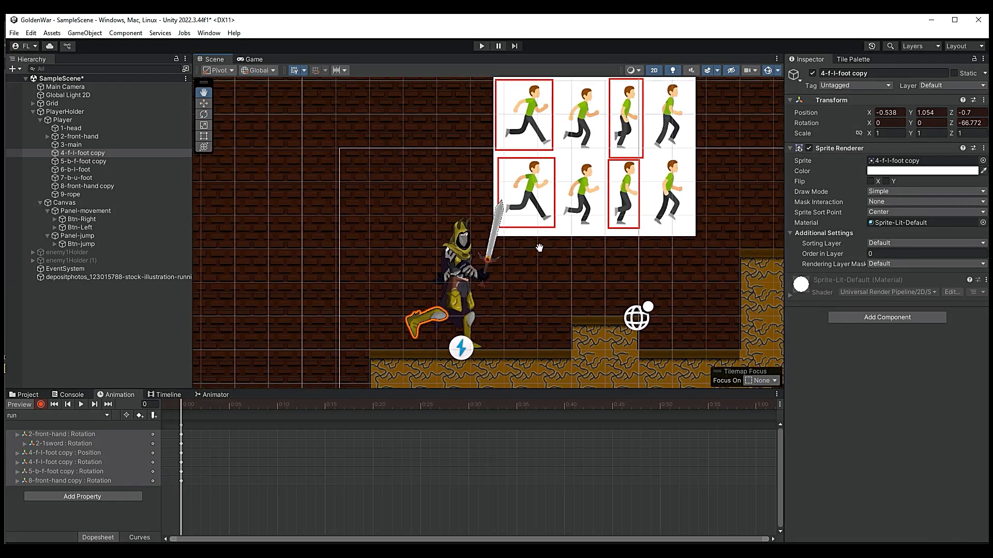
scroll(534, 266, up, 2)
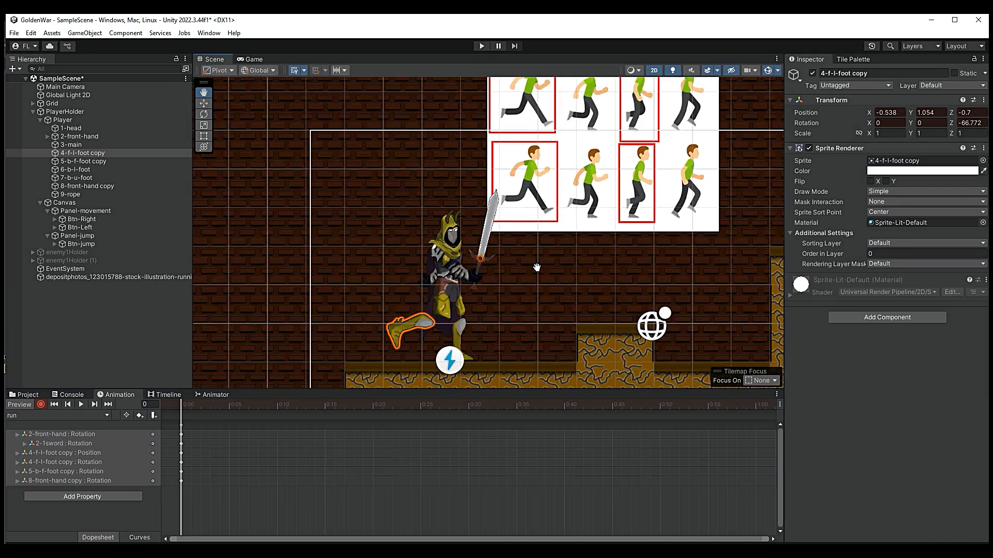
drag(558, 193, 557, 261)
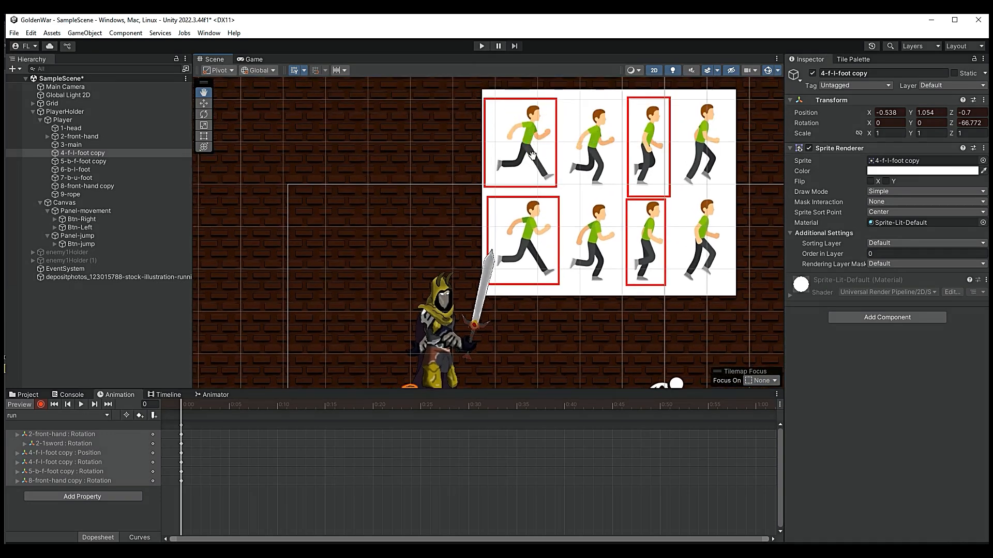
drag(573, 278, 572, 241)
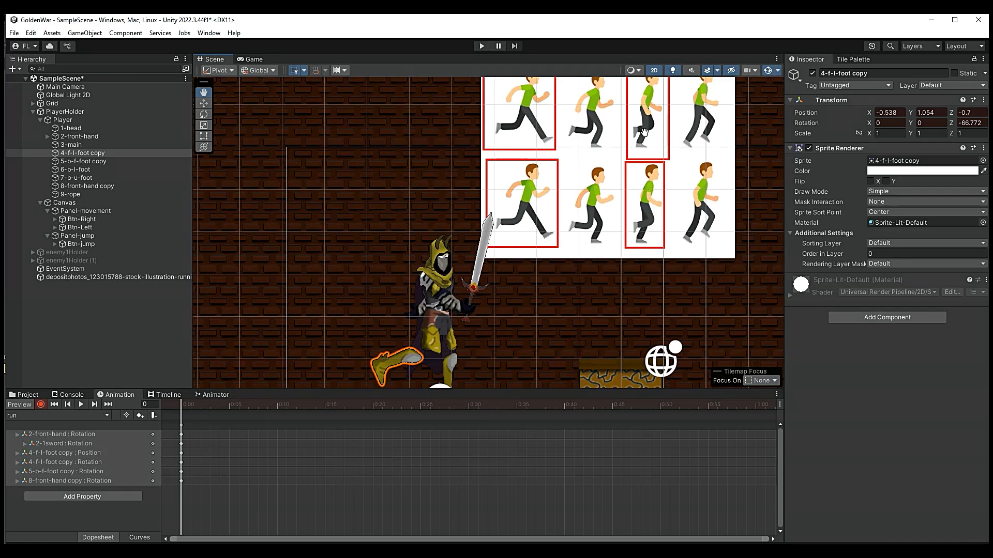
scroll(539, 296, down, 3)
drag(509, 295, 527, 250)
scroll(512, 211, up, 4)
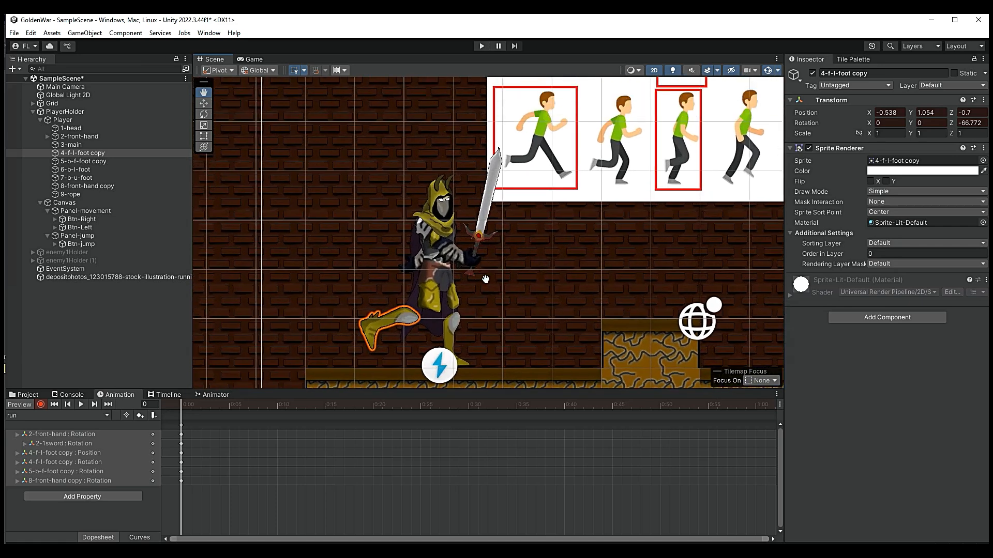
key(w)
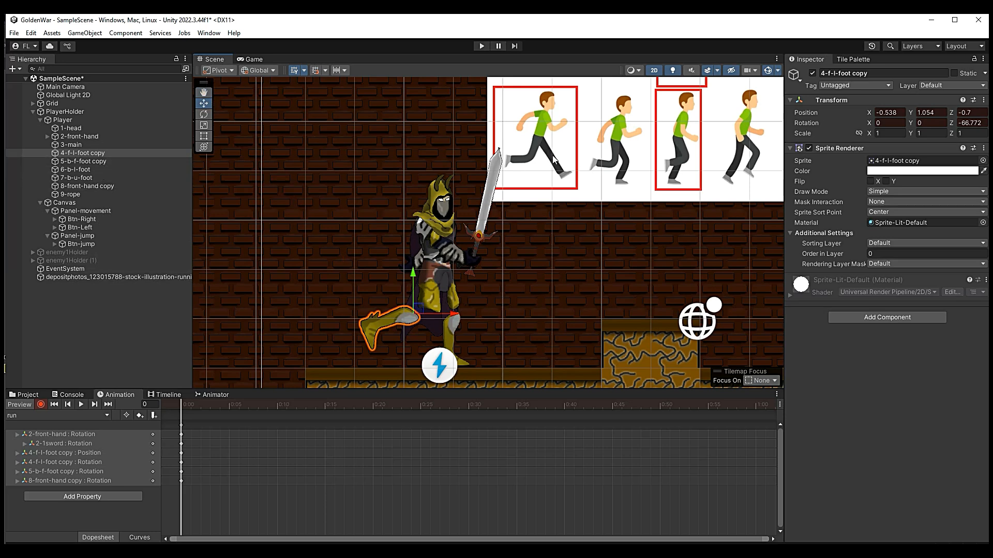
- Keyframe the rotation of 7-b-u-foot at frame 0, swinging the other upper leg forward
click(107, 161)
click(108, 170)
click(108, 177)
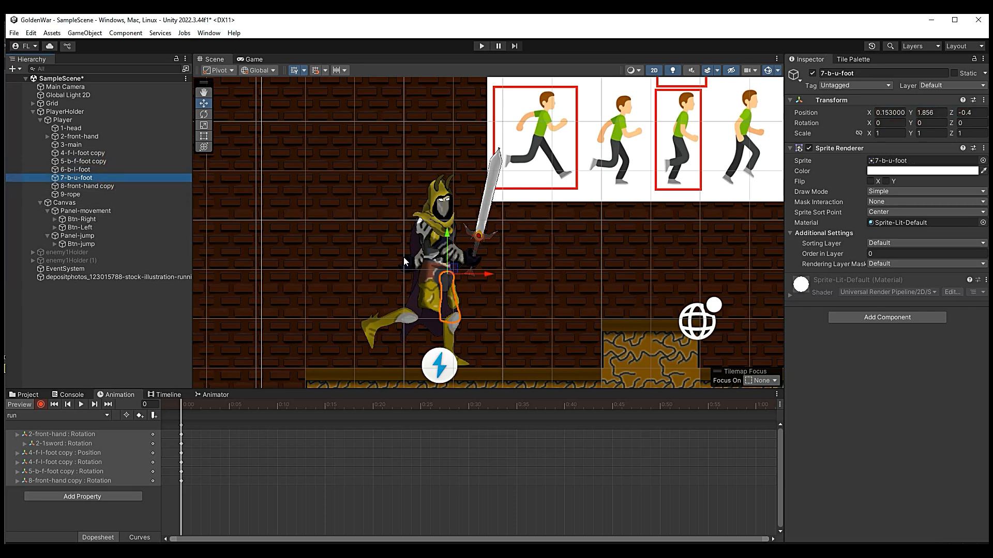
click(204, 114)
scroll(485, 315, up, 2)
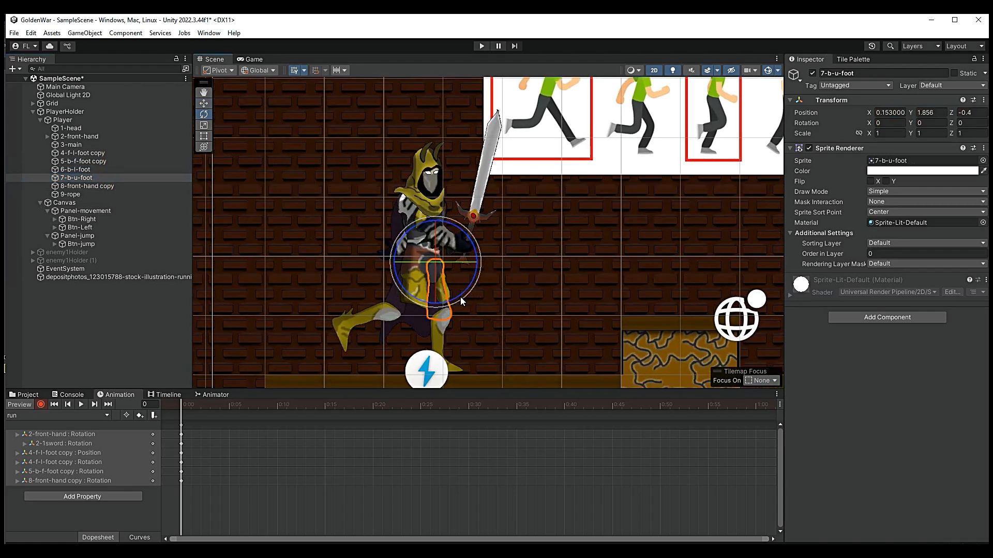
drag(460, 297, 486, 283)
- Keyframe 6-b-l-foot at frame 0 with a Z rotation of about 31.46 and a position of X 0.581, Y 1.076
click(108, 169)
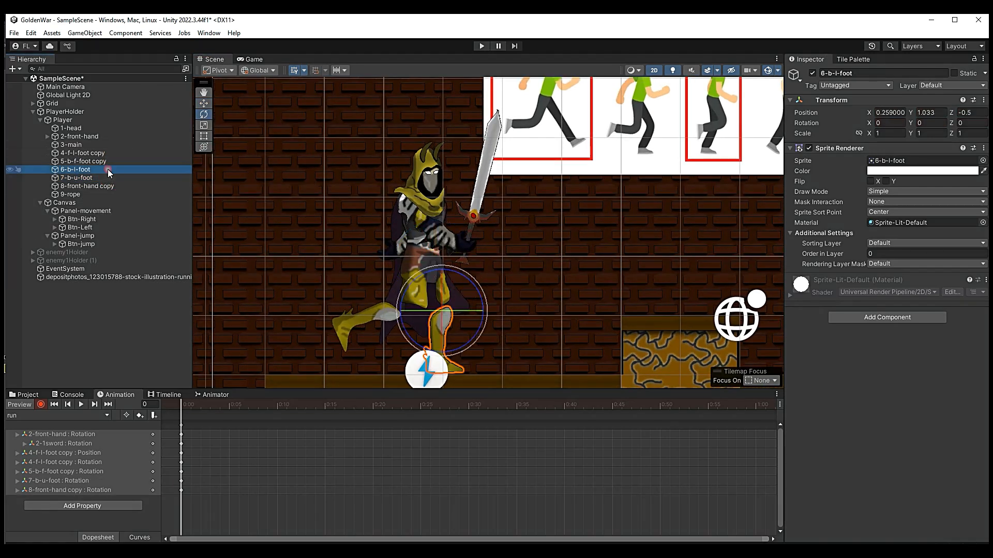
drag(458, 355, 500, 310)
click(203, 106)
drag(459, 270, 463, 271)
scroll(520, 287, down, 4)
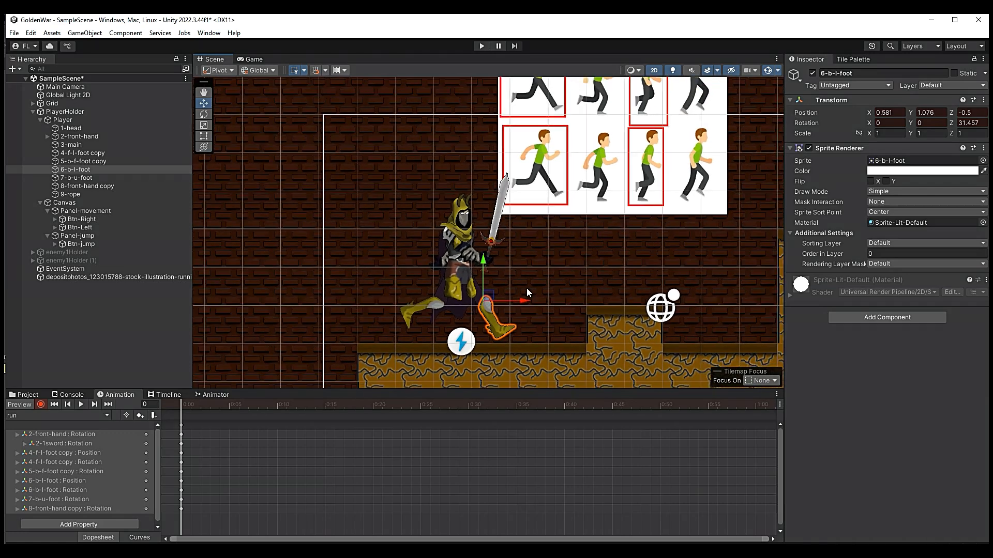
scroll(527, 259, down, 1)
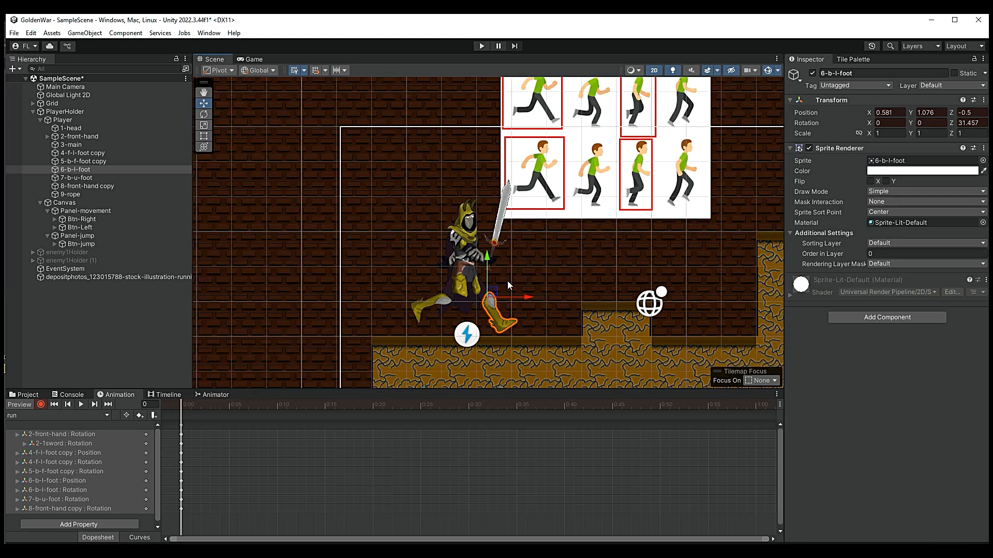
- Reselect Player and turn the run clip's preview back on
click(462, 268)
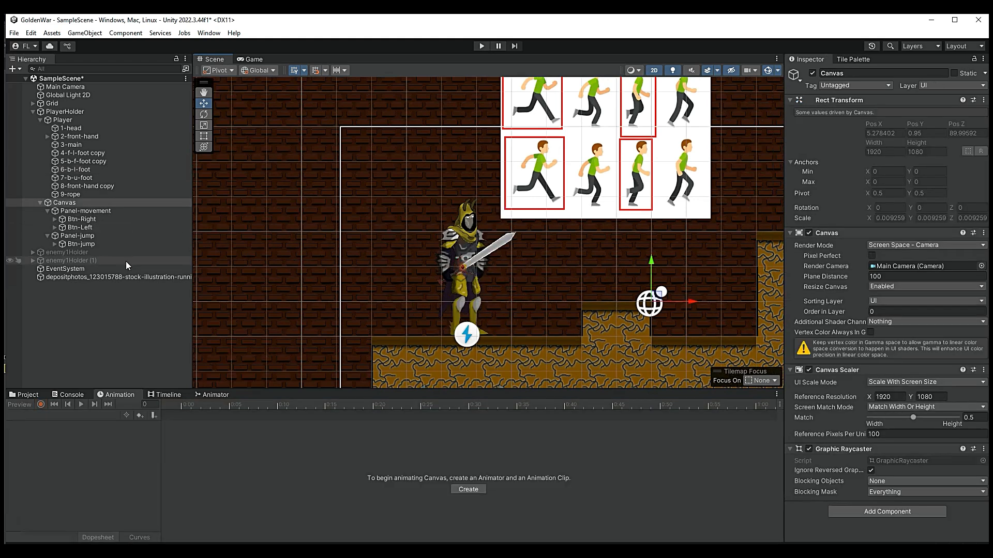
click(75, 120)
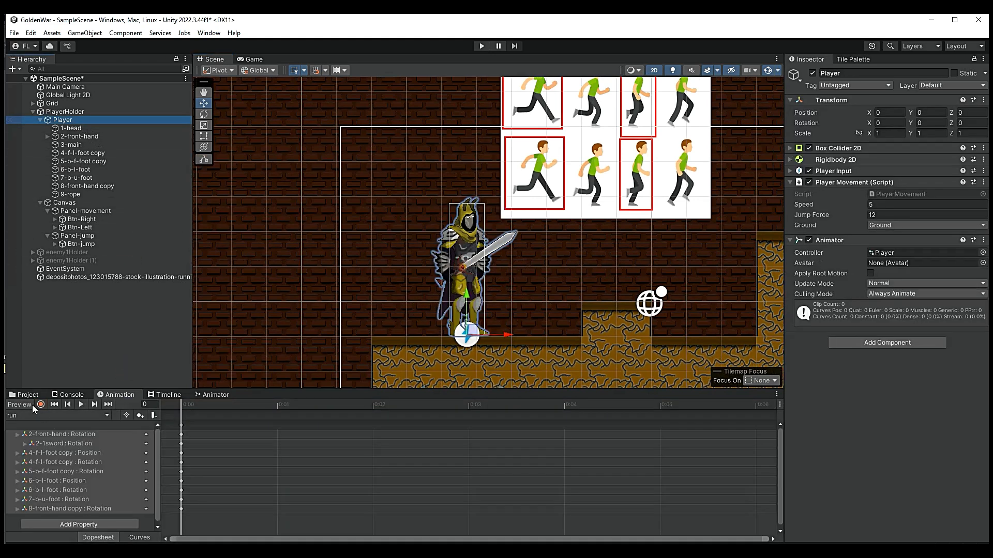
click(30, 406)
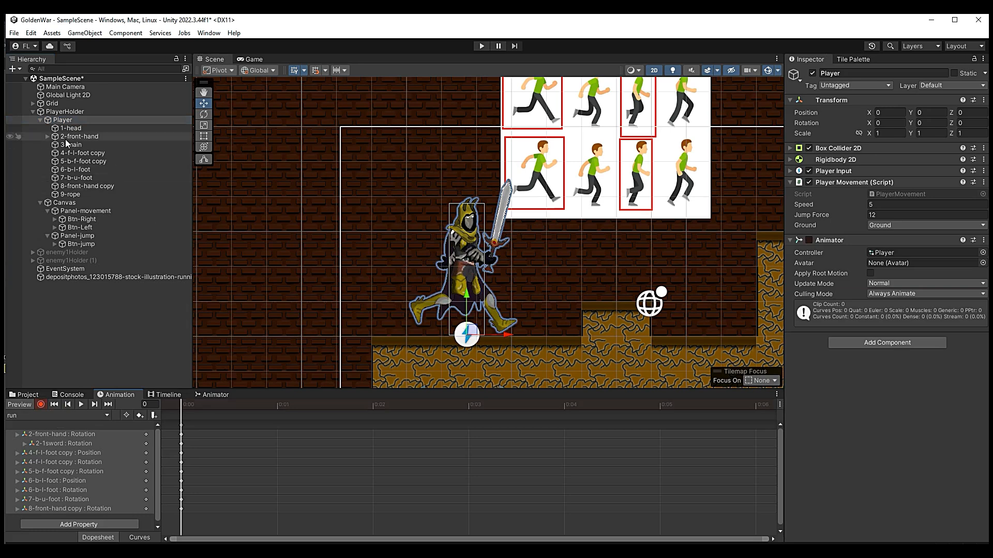
- Keyframe the 3-main torso at frame 0 with a Z rotation of about -0.36
click(83, 147)
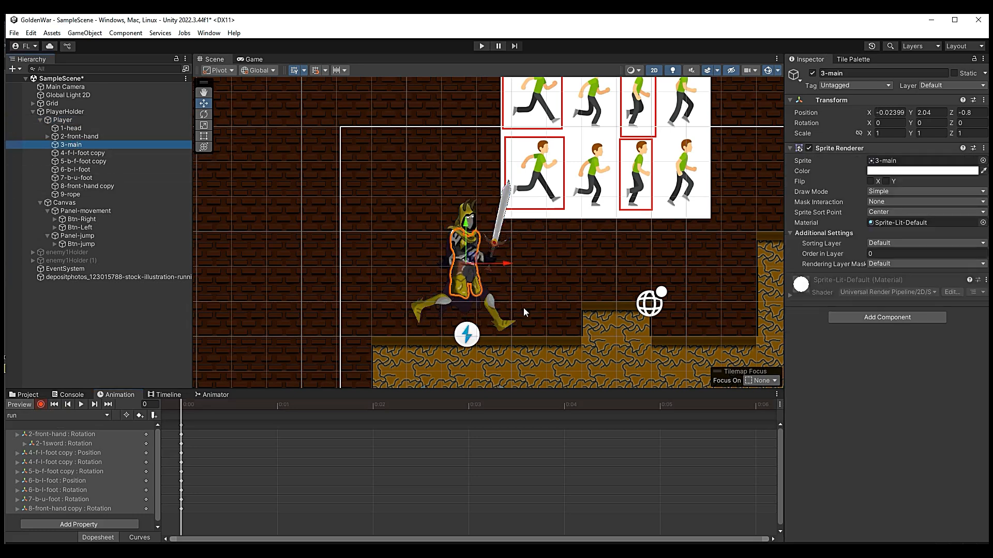
scroll(492, 288, up, 3)
click(203, 115)
drag(492, 269, 493, 271)
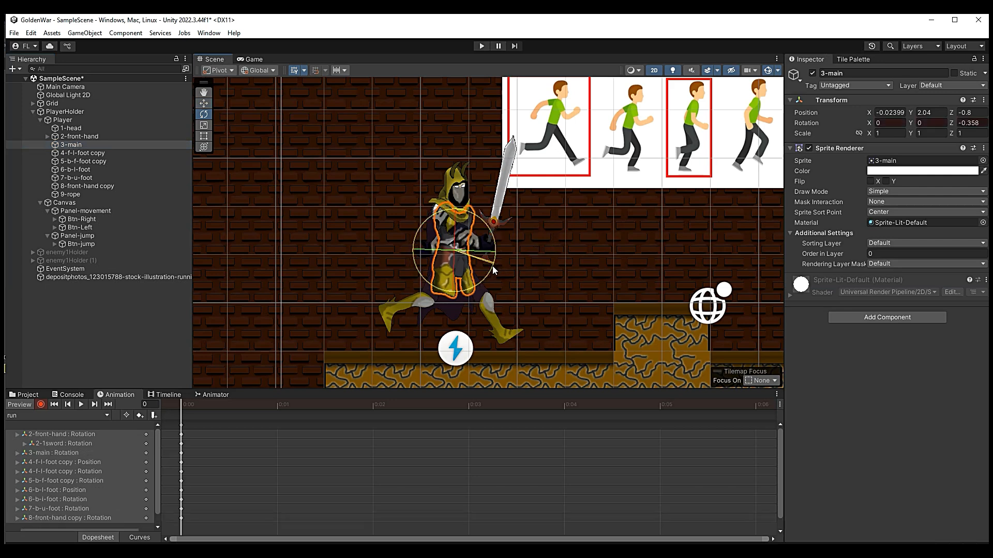
- Keyframe 1-head at frame 0 with an X position of 0.17, shifting the head forward
click(94, 129)
key(w)
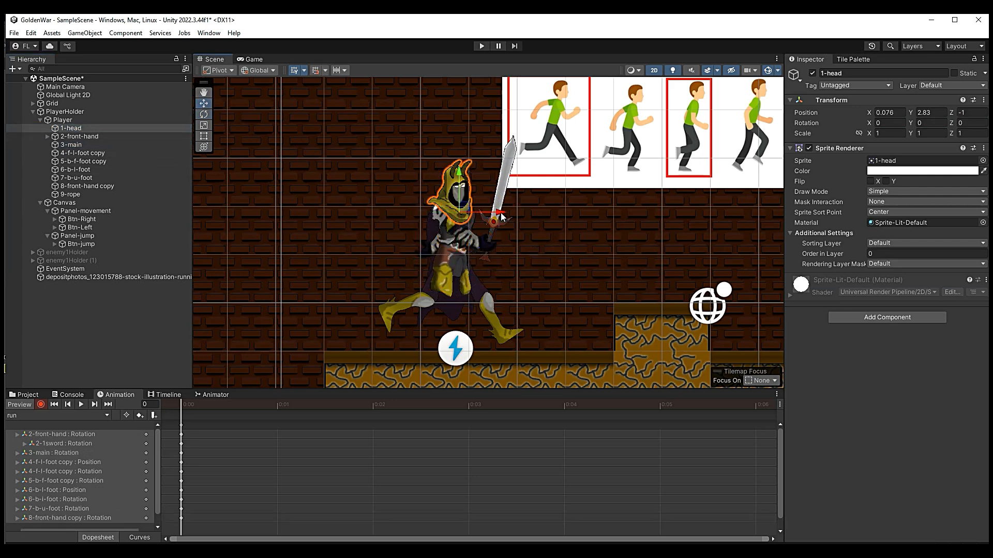
drag(502, 217, 506, 217)
- Keyframe the rotation of 1-head at frame 0 to about -6.31 on Z, tilting the head forward
key(e)
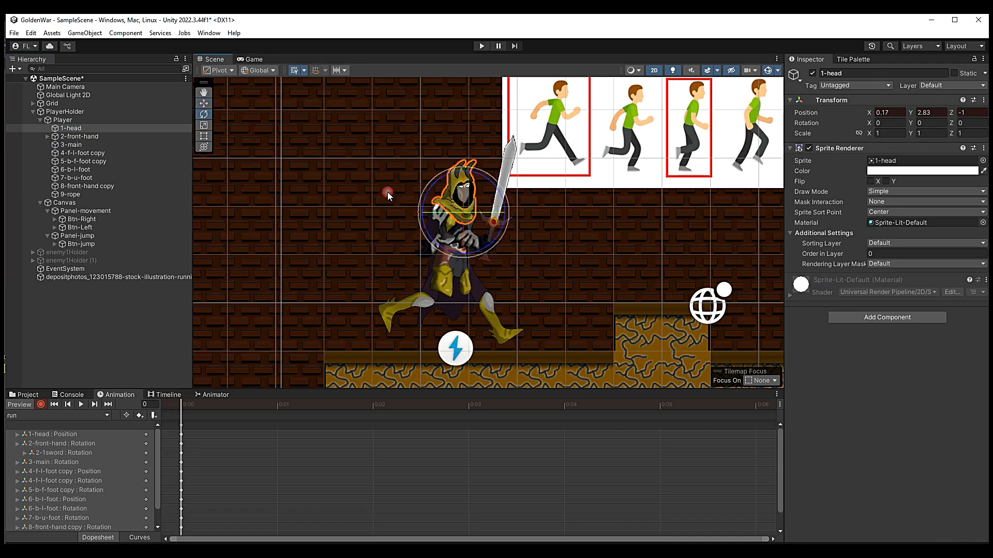
drag(506, 231, 519, 307)
scroll(519, 303, down, 2)
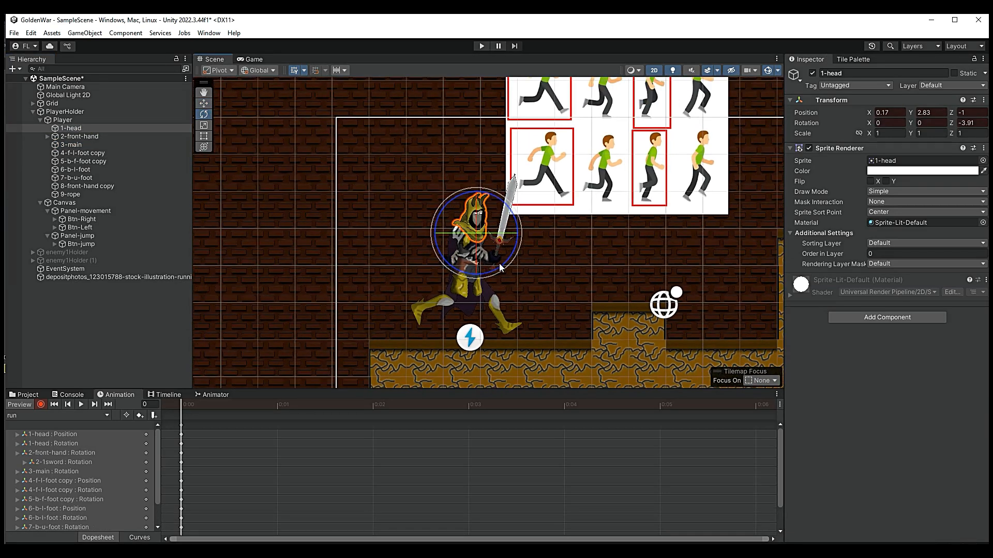
scroll(502, 291, up, 1)
scroll(509, 296, up, 1)
drag(491, 231, 488, 239)
key(w)
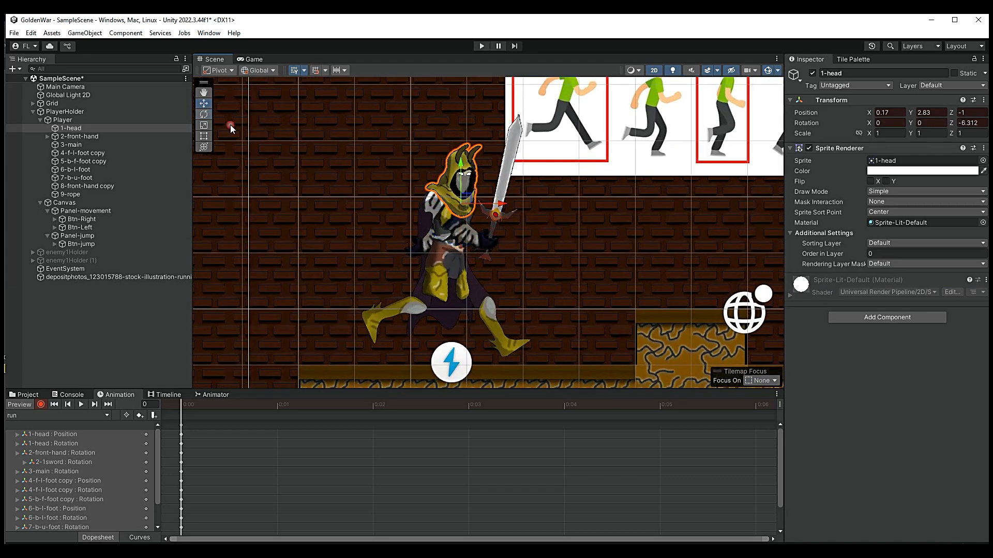
scroll(530, 315, down, 4)
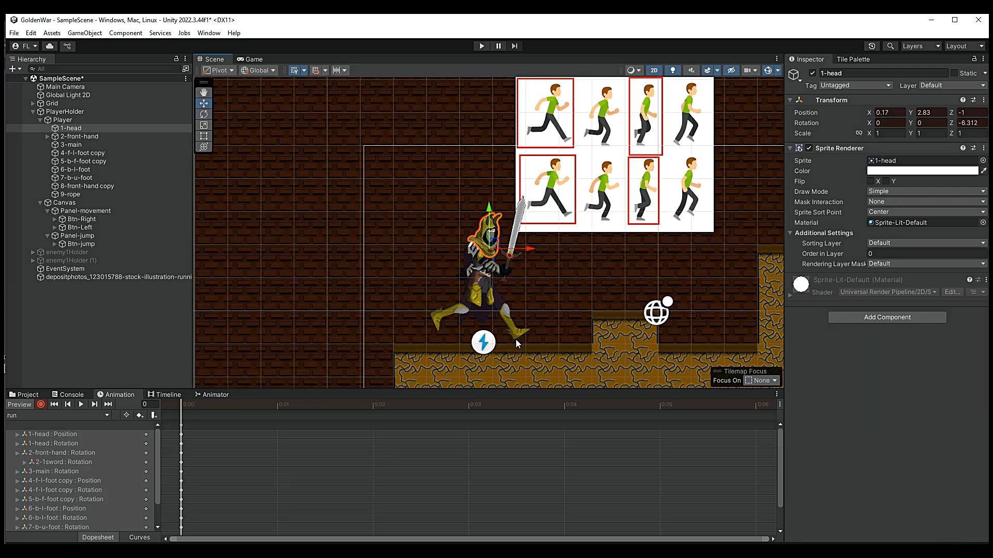
- Keyframe all nine body parts slightly lower at frame 0, bringing 1-head to a Y position of 2.72
shift+click(98, 193)
drag(476, 203, 476, 203)
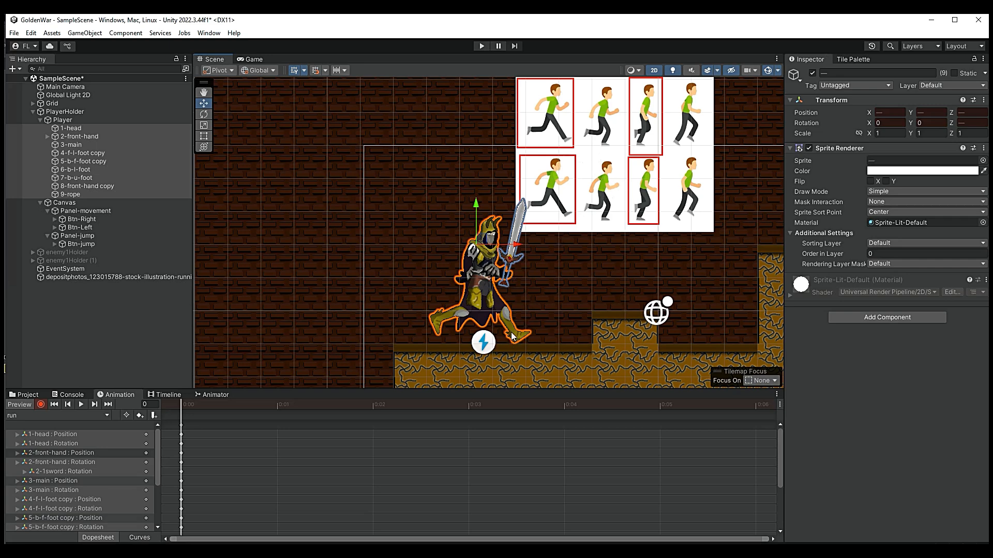
scroll(517, 340, up, 4)
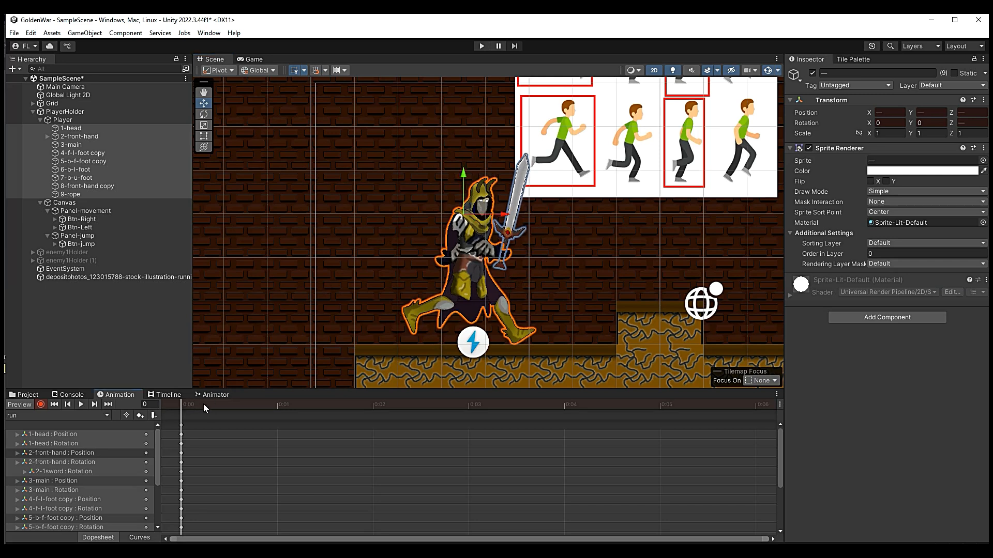
- Keyframe 2-1sword at frame 0 with position X -0.13 and Y -1.34 so it sits in the front hand
click(72, 137)
click(48, 137)
click(88, 145)
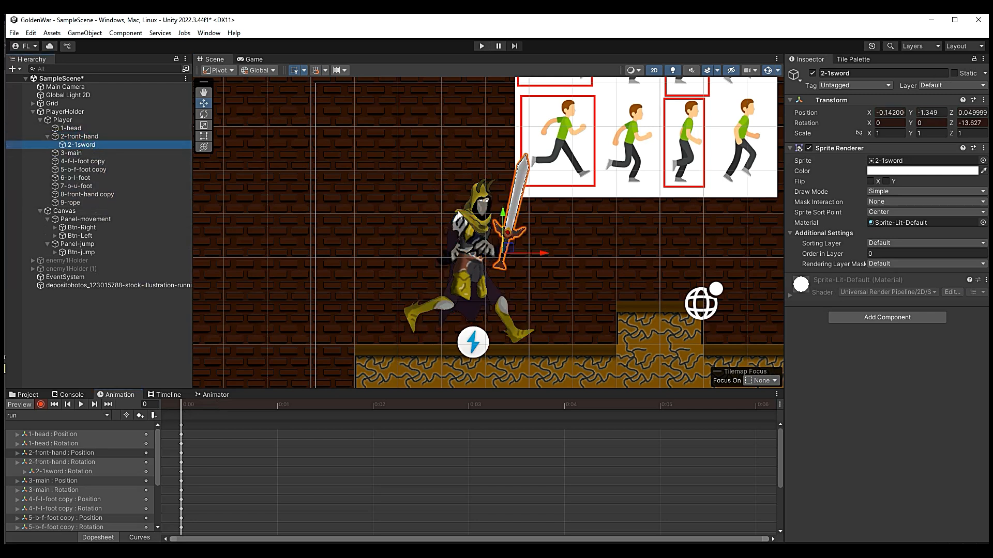
scroll(204, 475, down, 1)
drag(502, 213, 503, 214)
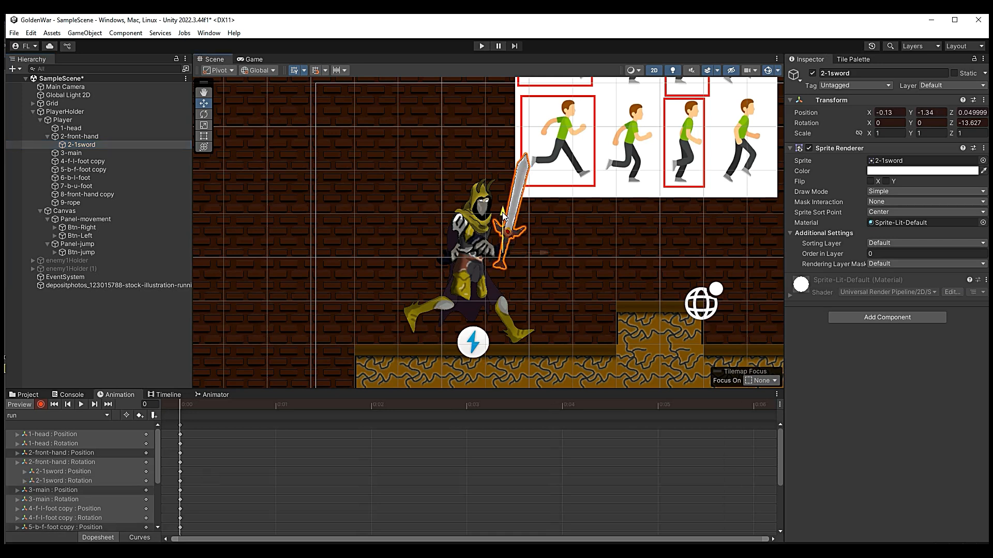
click(78, 136)
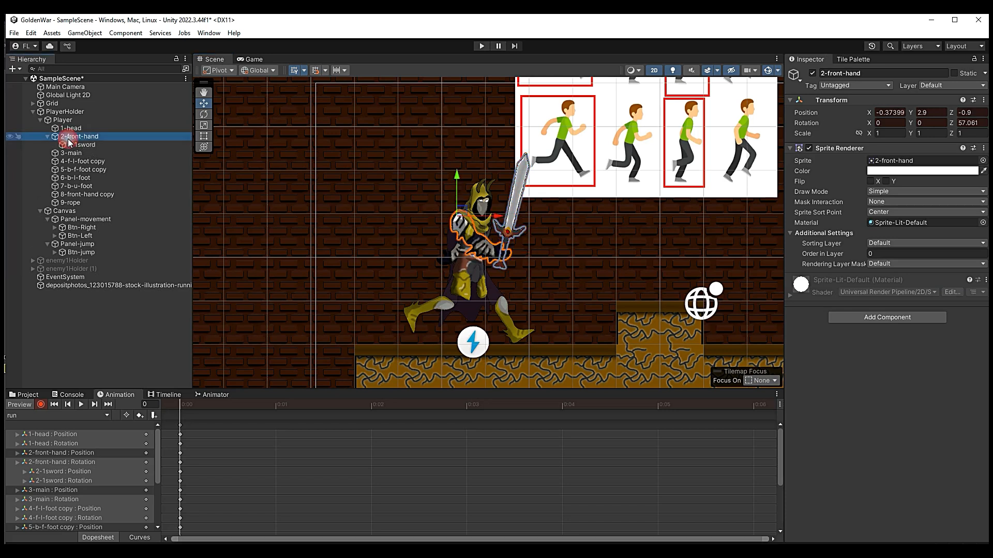
click(83, 145)
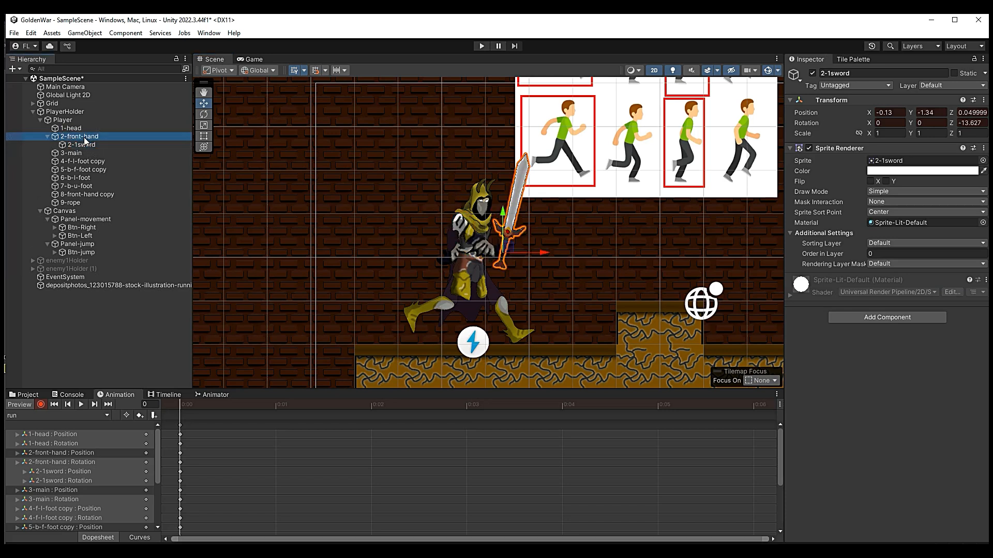
click(47, 137)
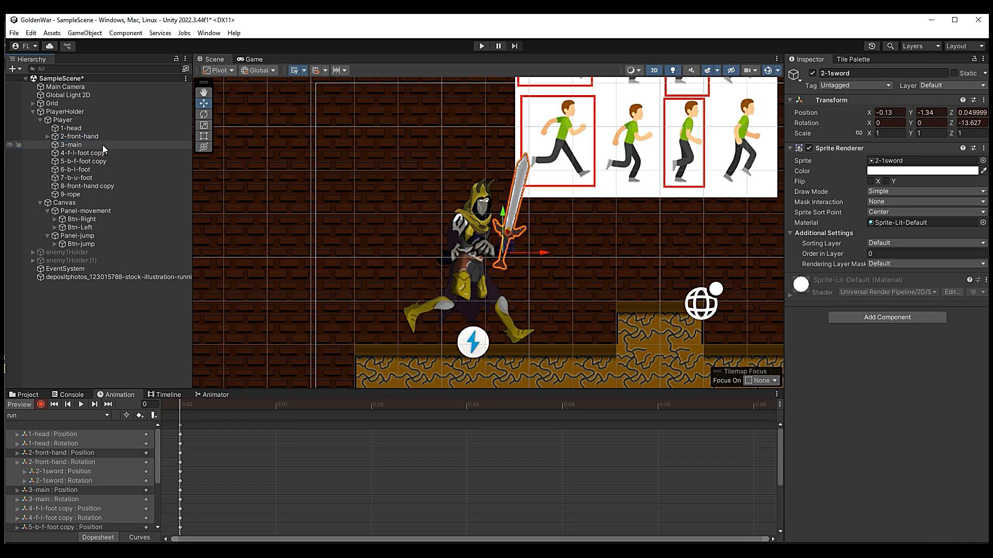
- Select the body parts from 1-head to 9-rope and move the run clip's playhead to frame 20
click(87, 128)
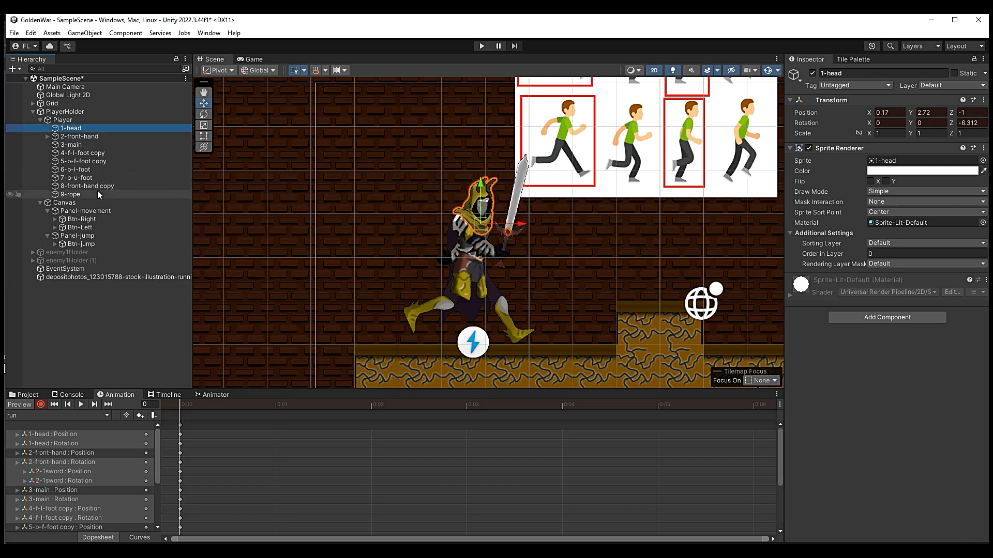
shift+click(98, 194)
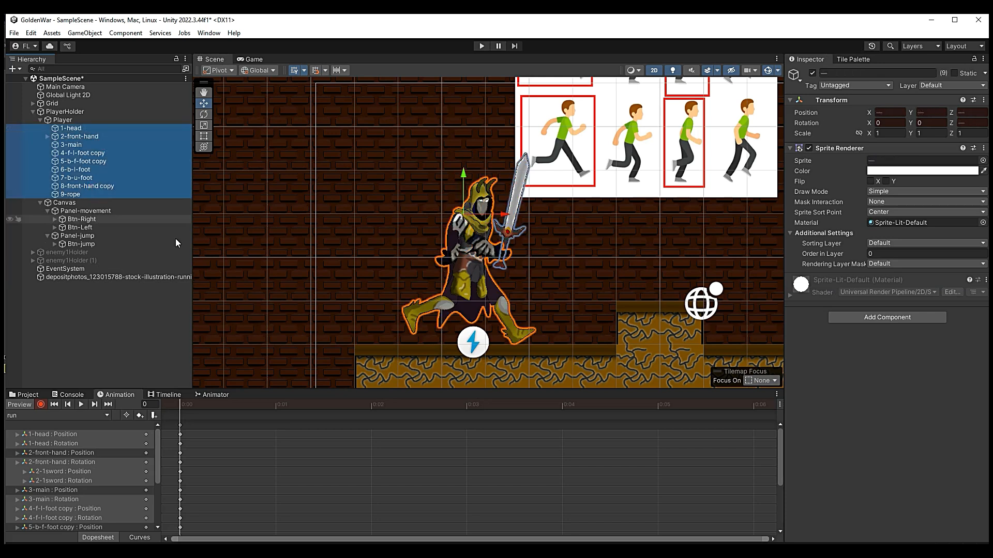
click(178, 403)
drag(179, 402, 368, 407)
scroll(372, 439, down, 3)
scroll(364, 436, down, 8)
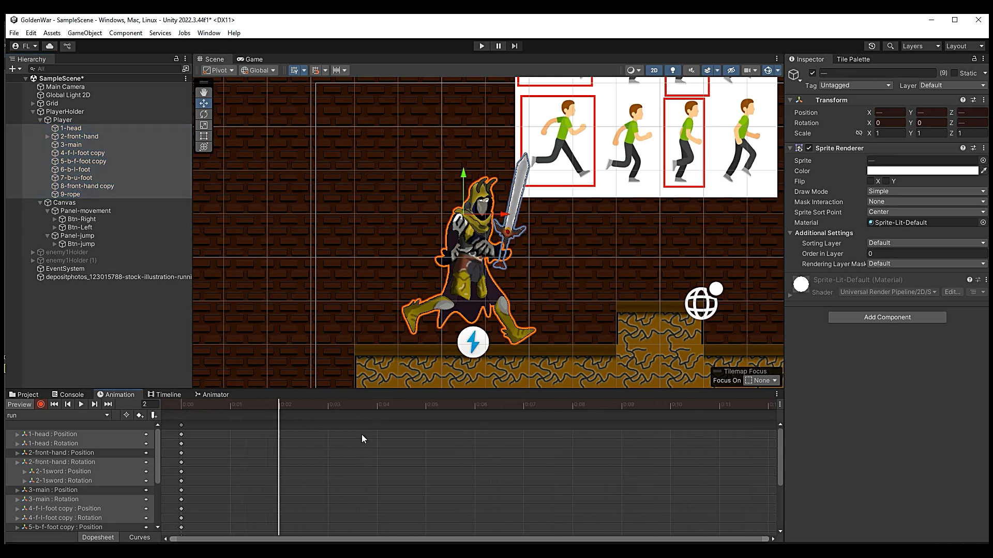
scroll(254, 437, down, 10)
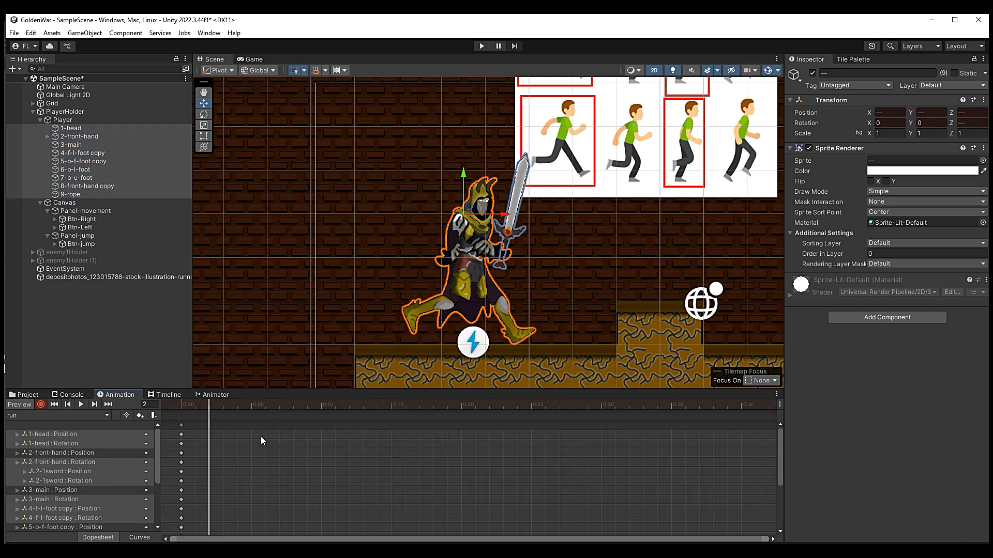
scroll(220, 430, down, 5)
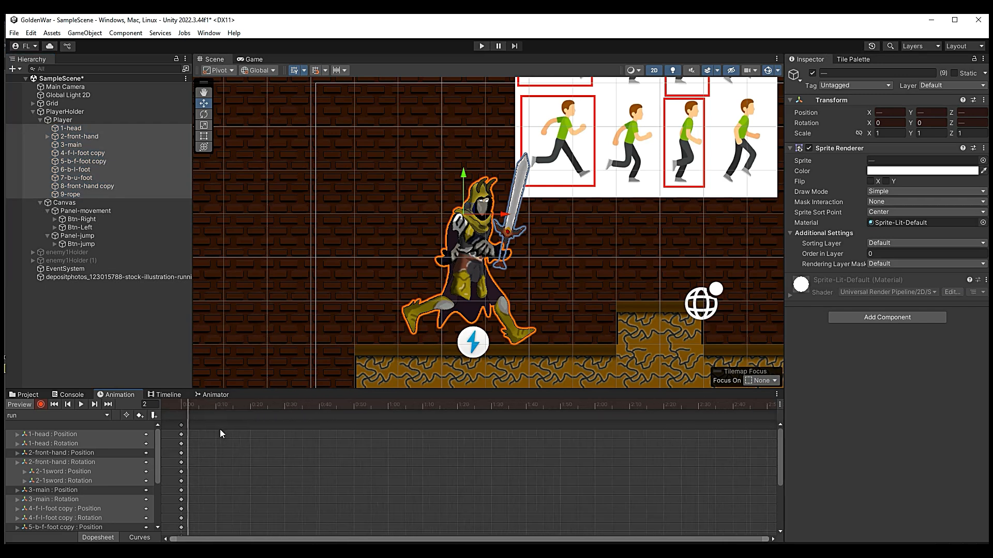
click(195, 407)
drag(195, 408, 234, 415)
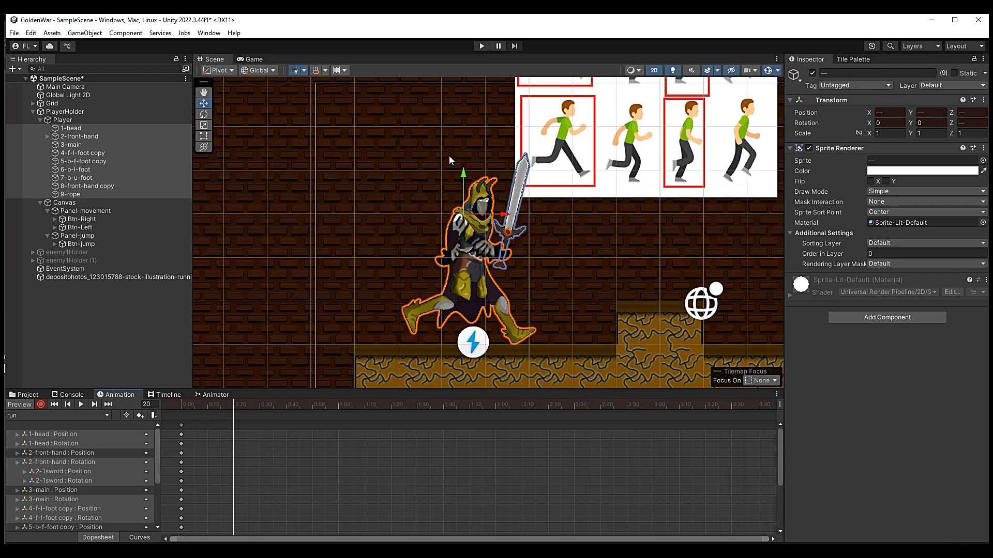
- Keyframe 2-front-hand at frame 20 with a Z rotation of about 28.95, matching the third reference pose
click(204, 92)
drag(664, 194, 560, 248)
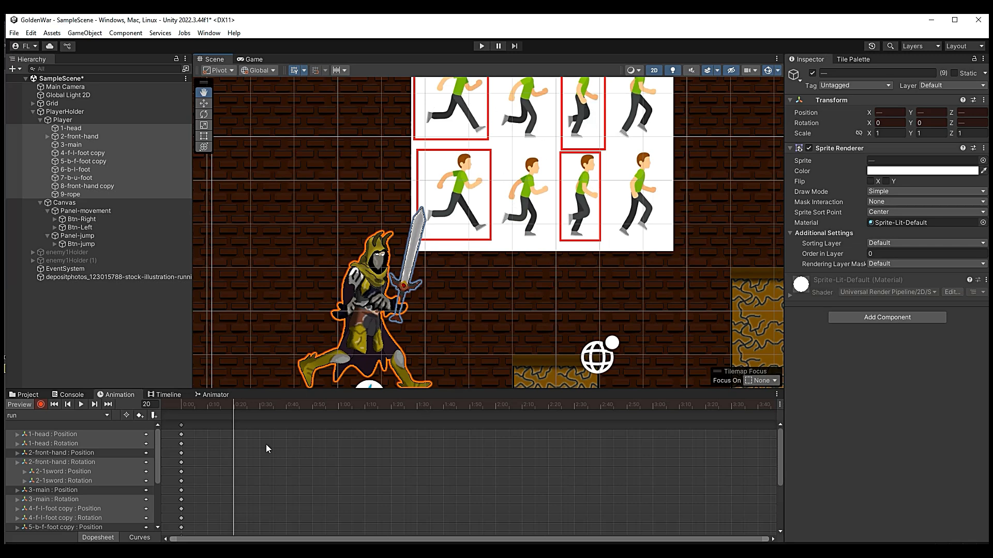
scroll(447, 286, up, 3)
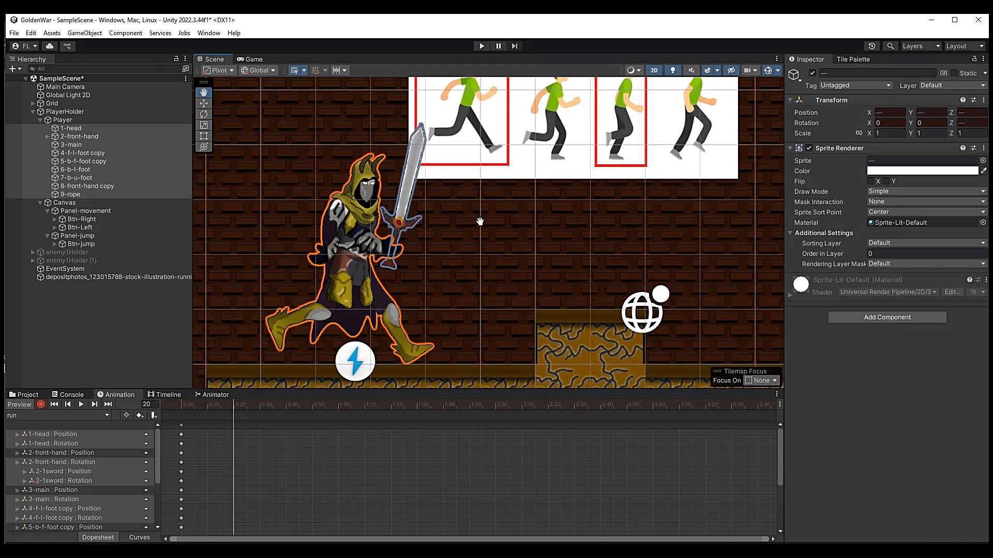
click(203, 103)
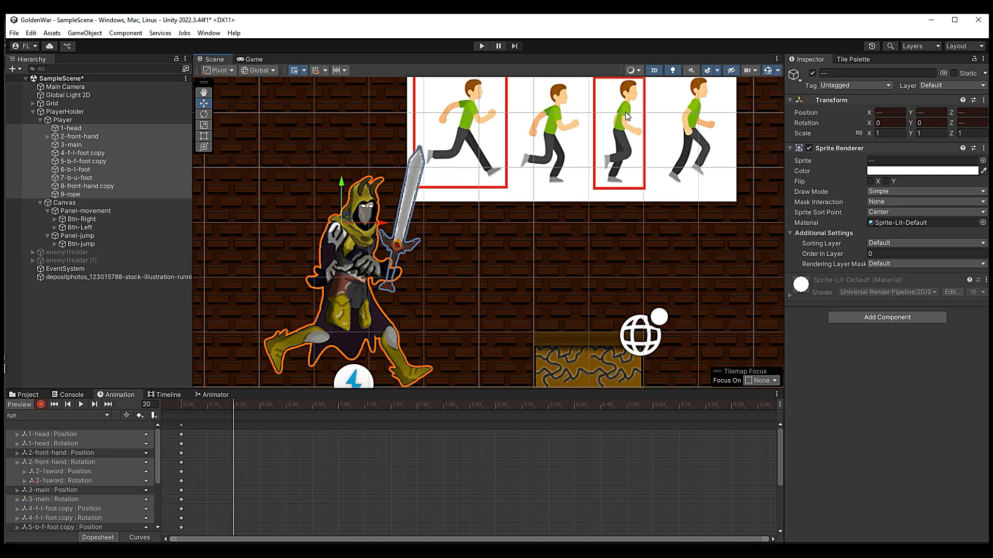
click(96, 137)
click(204, 114)
drag(369, 253, 338, 282)
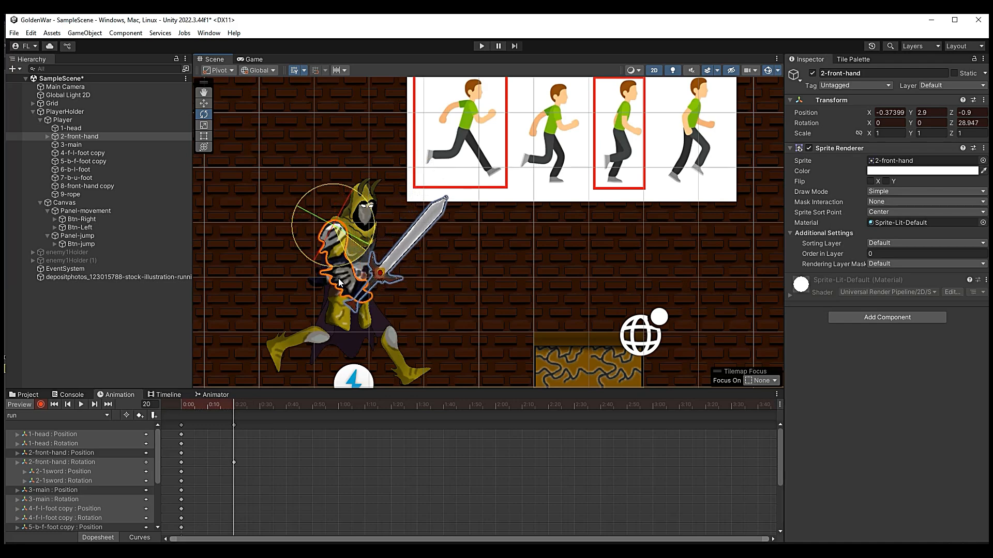
- Keyframe Z rotations at frame 20 of about -19.18 for 2-1sword and -26.85 for 8-front-hand copy
click(48, 136)
click(75, 145)
drag(405, 278, 406, 285)
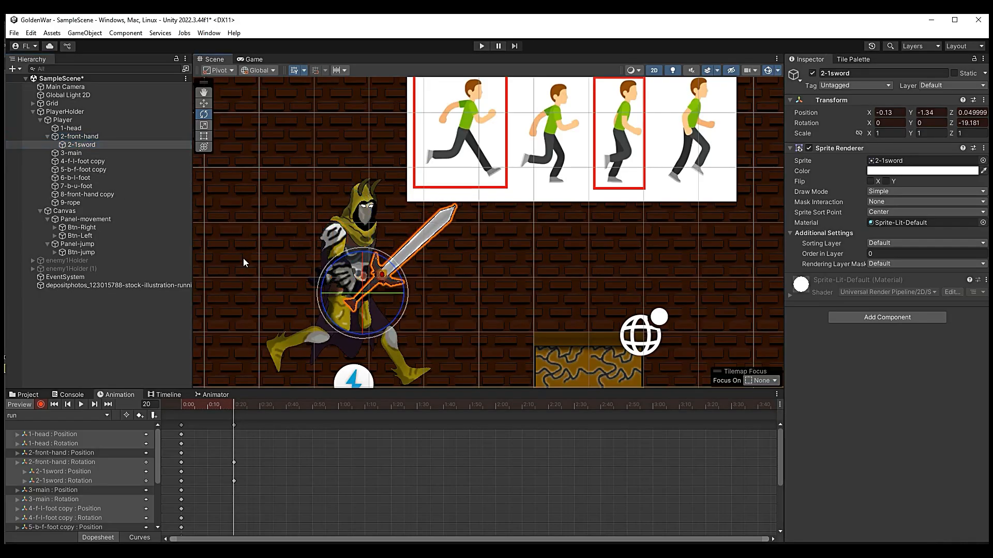
click(47, 136)
click(86, 186)
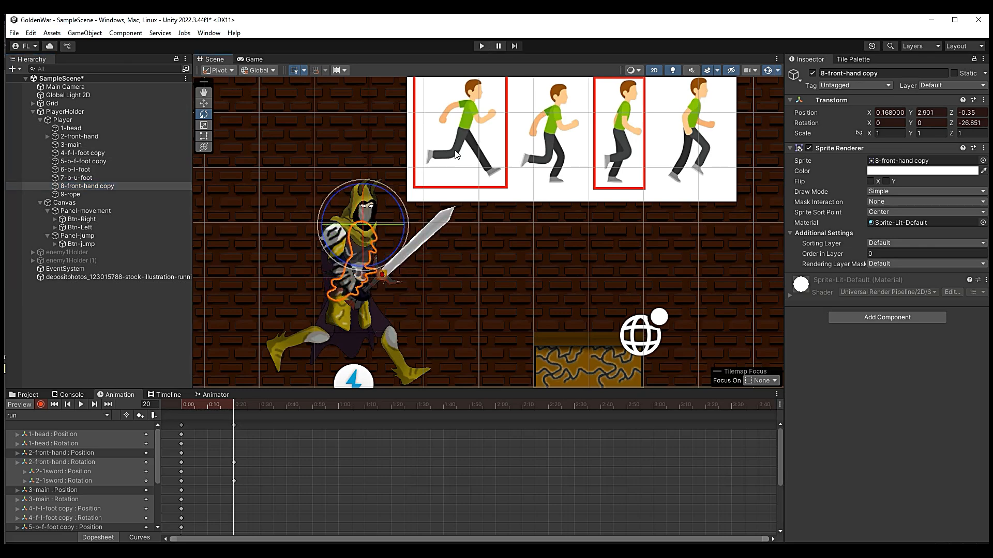
- Keyframe the front leg at frame 20, rotating 5-b-f-foot copy and setting 4-f-l-foot copy to X -0.082, Y 0.867 and Z rotation -61.704
click(85, 161)
drag(382, 271, 403, 266)
click(108, 154)
drag(363, 343, 368, 341)
key(w)
scroll(280, 369, up, 10)
drag(402, 298, 450, 298)
drag(412, 255, 411, 264)
scroll(522, 293, down, 10)
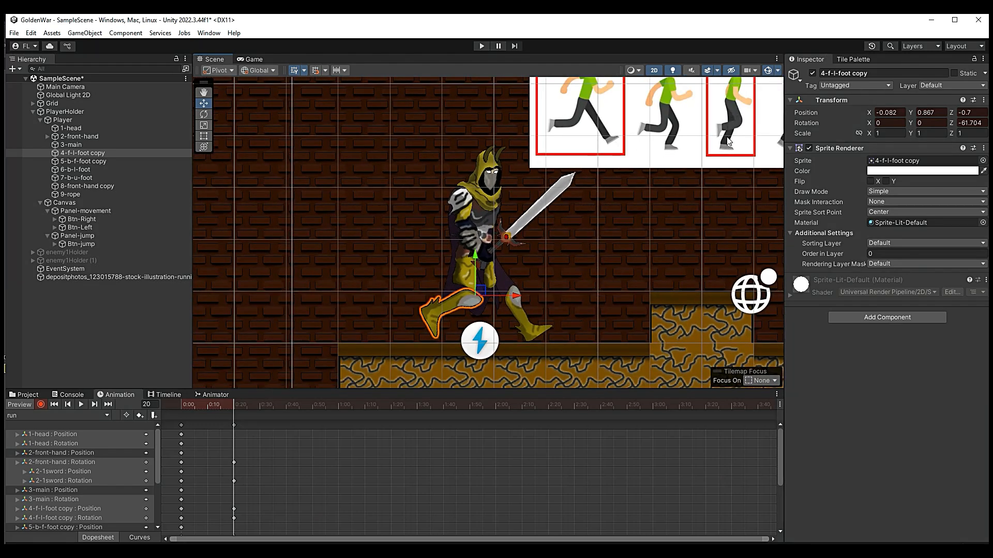
- Keyframe the back upper leg 7-b-u-foot at frame 20 with a Z rotation of about -0.17
click(98, 170)
click(98, 177)
key(e)
drag(514, 283, 480, 292)
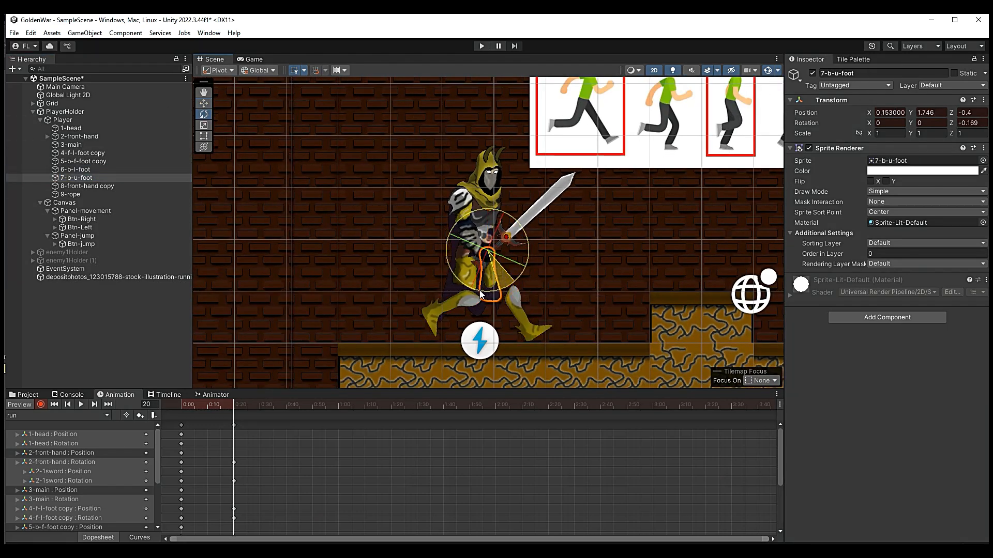
- Keyframe the back lower leg 6-b-l-foot at frame 20 with Z rotation -0.18 and position X 0.191, Y 0.966
click(100, 171)
drag(539, 315, 504, 328)
key(w)
scroll(510, 304, up, 5)
drag(556, 284, 513, 284)
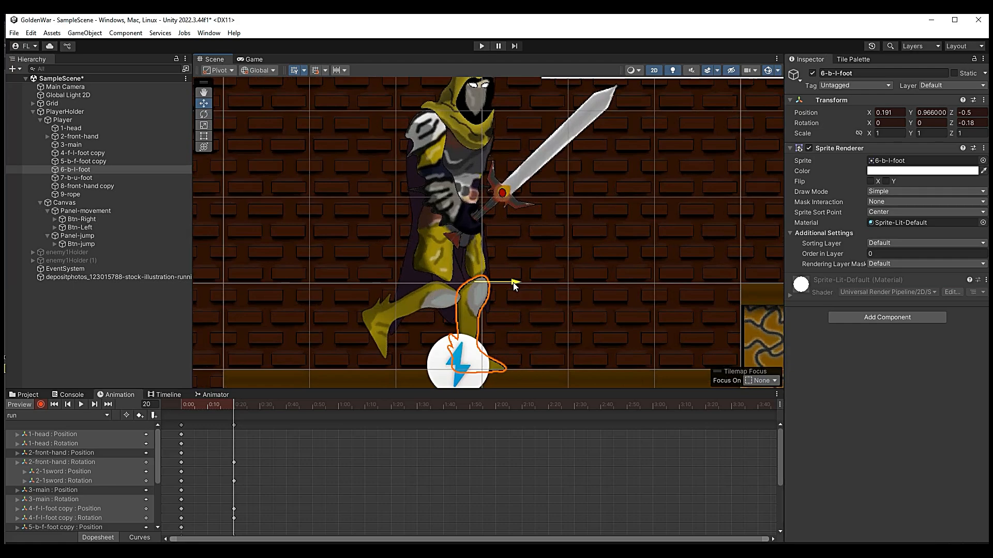
scroll(525, 312, down, 6)
- Select all nine body parts and keyframe them about 0.06 higher at frame 20
click(71, 128)
shift+click(96, 194)
drag(487, 190, 487, 187)
mouse_move(233, 402)
mouse_down()
mouse_move(219, 411)
mouse_move(233, 411)
mouse_move(196, 414)
mouse_move(234, 413)
mouse_up()
scroll(556, 297, up, 5)
scroll(552, 307, down, 5)
scroll(584, 263, up, 4)
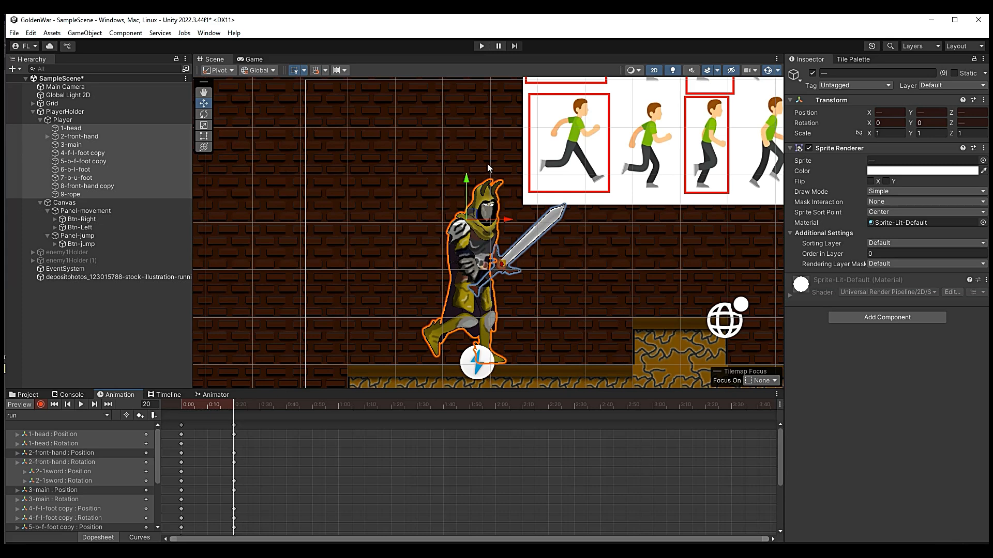
key(e)
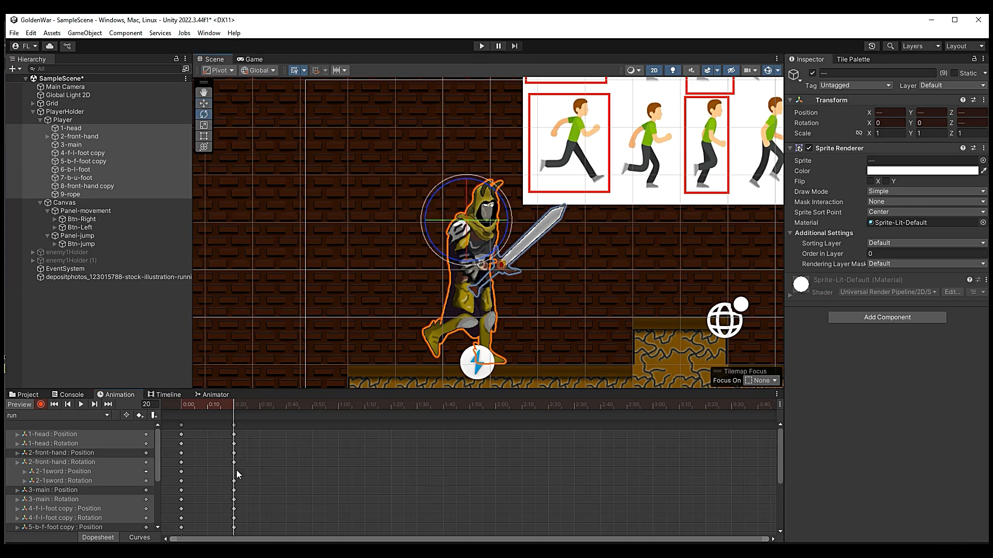
- Keyframe 2-1sword at frame 20 with position X -0.14 and Y -1.36
click(520, 248)
key(w)
scroll(228, 457, down, 2)
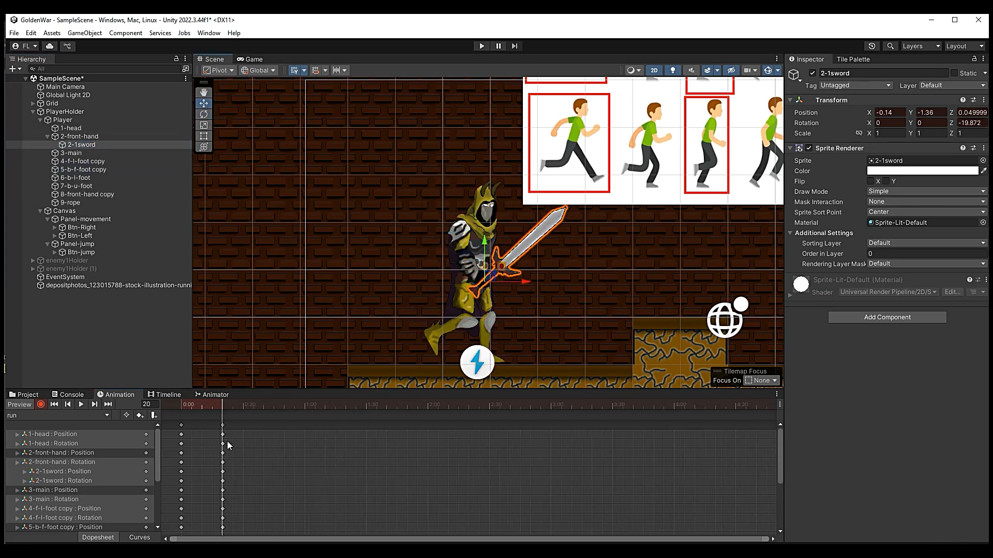
- Move to frame 40 of the run clip and keyframe 2-front-hand rotated backward behind the body
drag(248, 407, 264, 434)
click(71, 120)
middle_drag(604, 175, 494, 286)
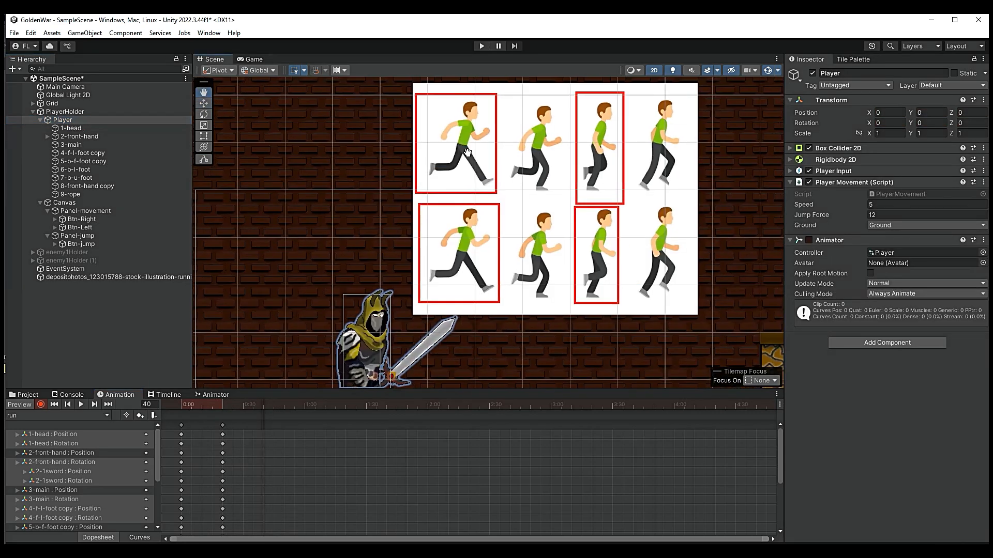
click(205, 107)
scroll(437, 223, down, 3)
middle_drag(434, 224, 437, 143)
click(371, 263)
key(e)
drag(406, 260, 301, 297)
middle_drag(413, 157, 396, 139)
key(w)
- Keyframe 2-1sword at frame 40 with a Z rotation of about -29.57 and swing 8-front-hand copy forward
click(48, 136)
click(82, 144)
key(e)
drag(365, 264, 427, 272)
scroll(427, 272, up, 2)
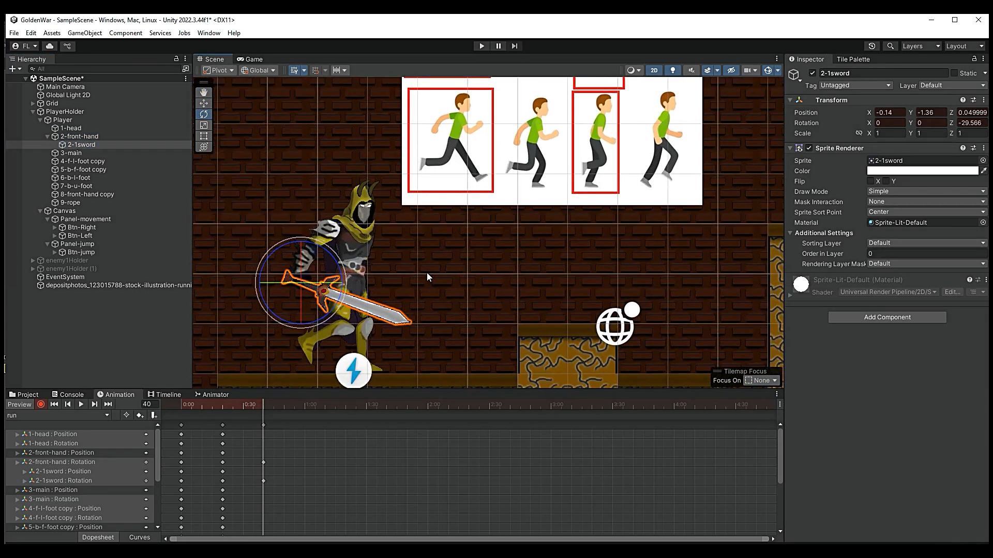
scroll(428, 268, down, 4)
click(48, 136)
click(98, 186)
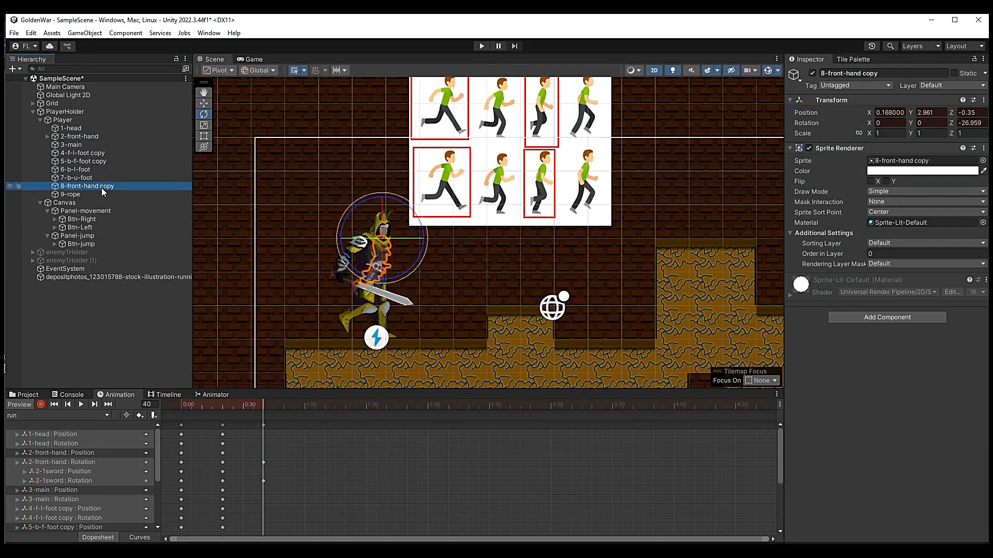
scroll(400, 232, up, 1)
- Keyframe the front leg forward at frame 40: 5-b-f-foot copy rotated to 22.939, 4-f-l-foot copy to 22.768 with X 0.172, Y 1.023
click(86, 162)
scroll(391, 312, up, 2)
drag(392, 312, 404, 360)
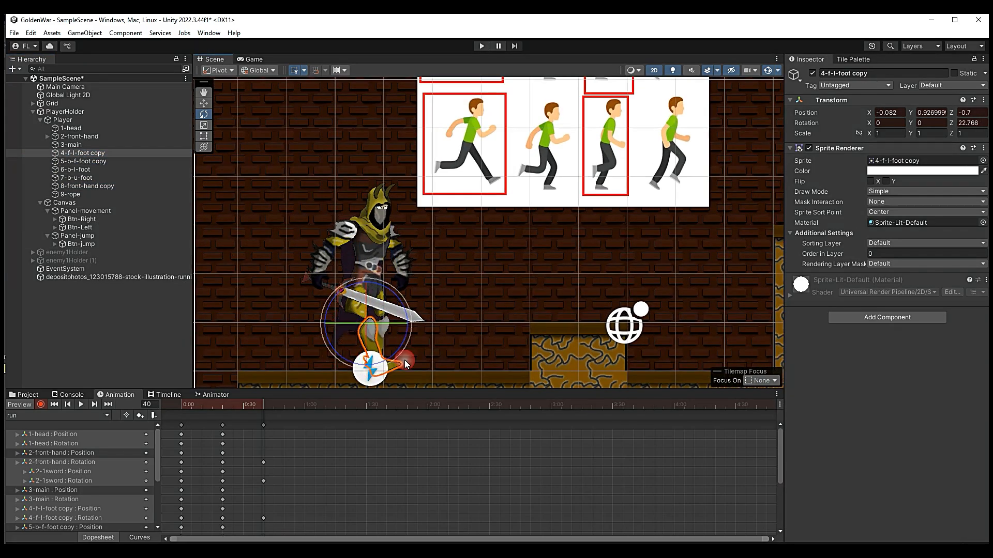
scroll(405, 360, up, 4)
click(85, 153)
key(w)
drag(397, 267, 429, 268)
drag(386, 231, 386, 217)
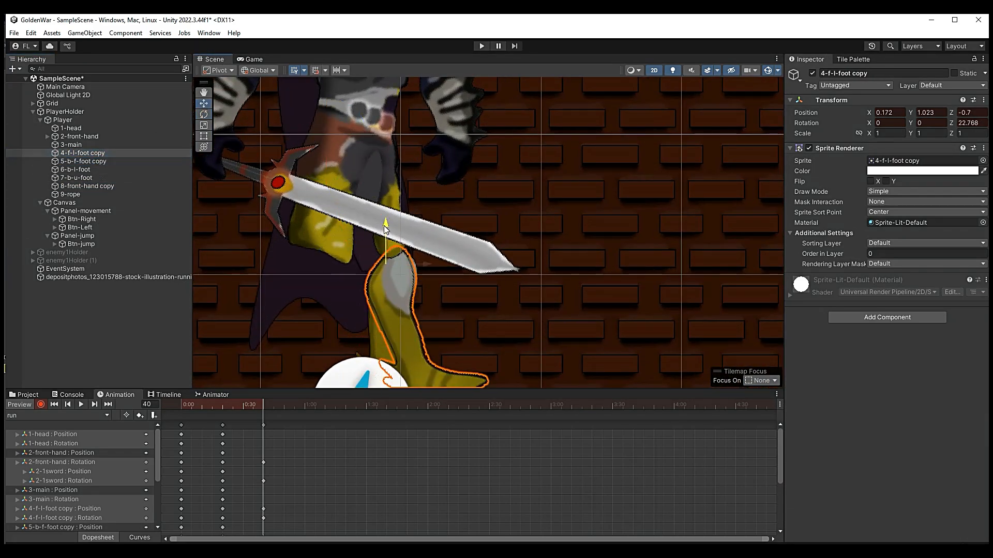
- Move the running reference image down so its poses sit beside the player character
scroll(448, 274, down, 10)
middle_drag(498, 157, 462, 208)
scroll(413, 353, up, 10)
click(94, 161)
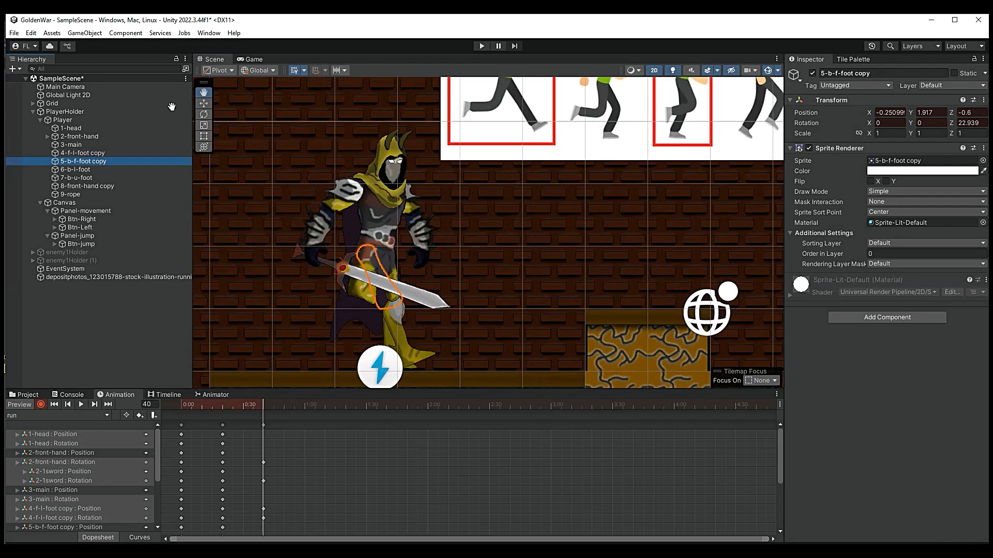
click(86, 277)
key(w)
scroll(594, 150, down, 6)
click(680, 197)
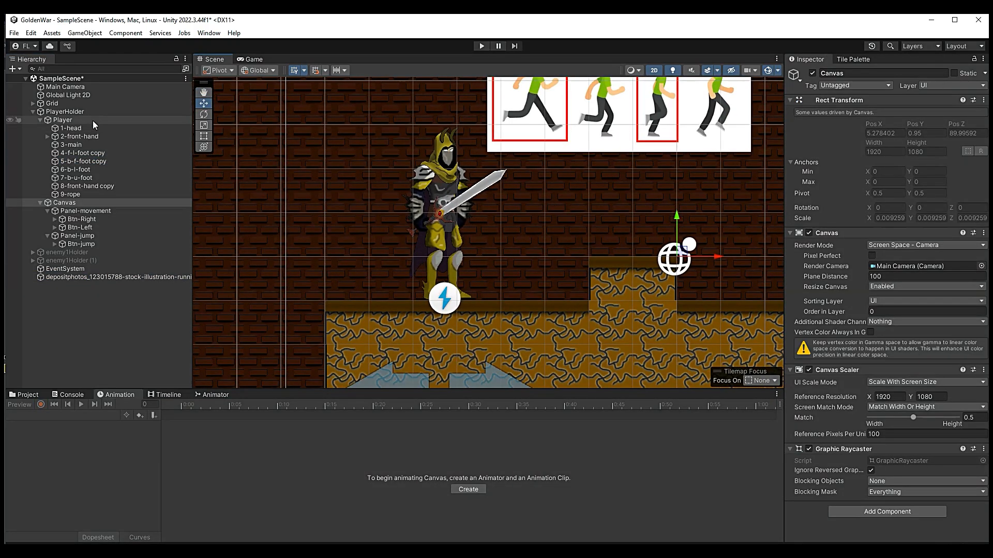
click(89, 278)
scroll(603, 198, down, 10)
drag(611, 87, 612, 180)
scroll(611, 202, up, 6)
- Reselect Player, return the run clip to frame 40 and resume keyframe recording
click(70, 120)
scroll(473, 456, down, 6)
click(485, 405)
click(40, 405)
scroll(403, 285, down, 2)
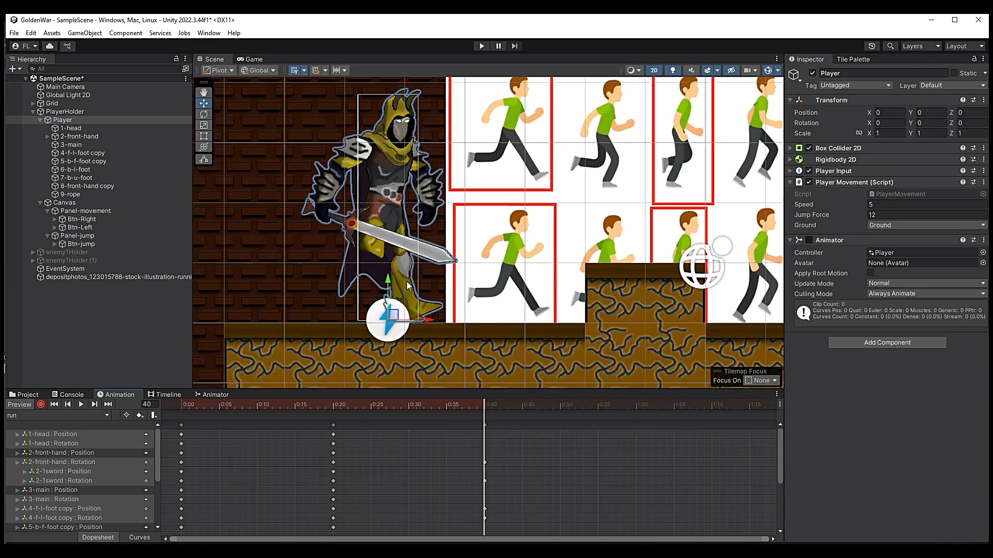
- Keyframe the back upper leg 7-b-u-foot at frame 40 rotated backward
click(76, 178)
click(204, 114)
scroll(448, 227, up, 3)
drag(422, 245, 386, 258)
- Keyframe the back lower leg 6-b-l-foot at frame 40 with a Z rotation of about -58.3
click(75, 169)
mouse_move(426, 291)
mouse_down()
mouse_move(364, 300)
mouse_move(380, 281)
mouse_move(414, 297)
mouse_up()
click(204, 104)
scroll(402, 271, up, 4)
scroll(435, 282, down, 3)
click(204, 114)
scroll(392, 315, up, 3)
click(205, 106)
- Rotate 7-b-u-foot slightly further backward at frame 40
click(101, 177)
click(204, 115)
drag(422, 222, 412, 221)
- Keyframe 6-b-l-foot at frame 40 with position X -0.525 and Y 1.037, joining it to the upper leg
click(105, 173)
click(204, 103)
drag(420, 262, 394, 265)
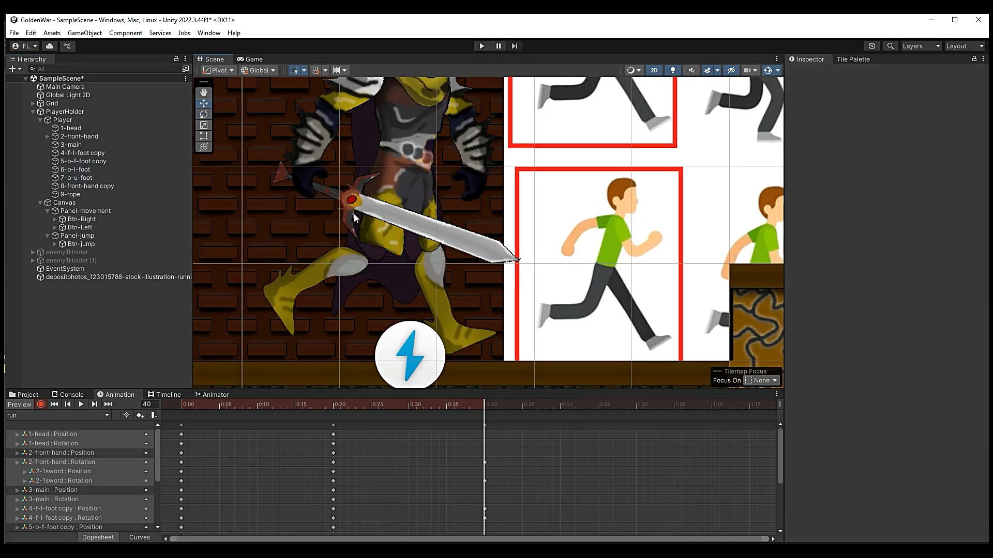
- Lower all body parts from 1-head through 9-rope together slightly at frame 40
click(72, 203)
click(73, 120)
click(754, 406)
click(107, 169)
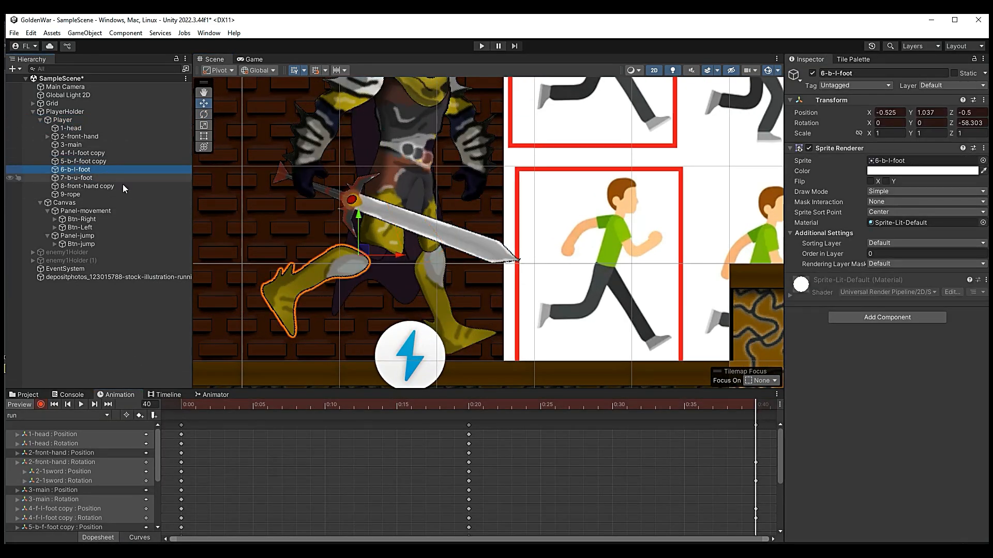
scroll(463, 272, down, 2)
click(71, 128)
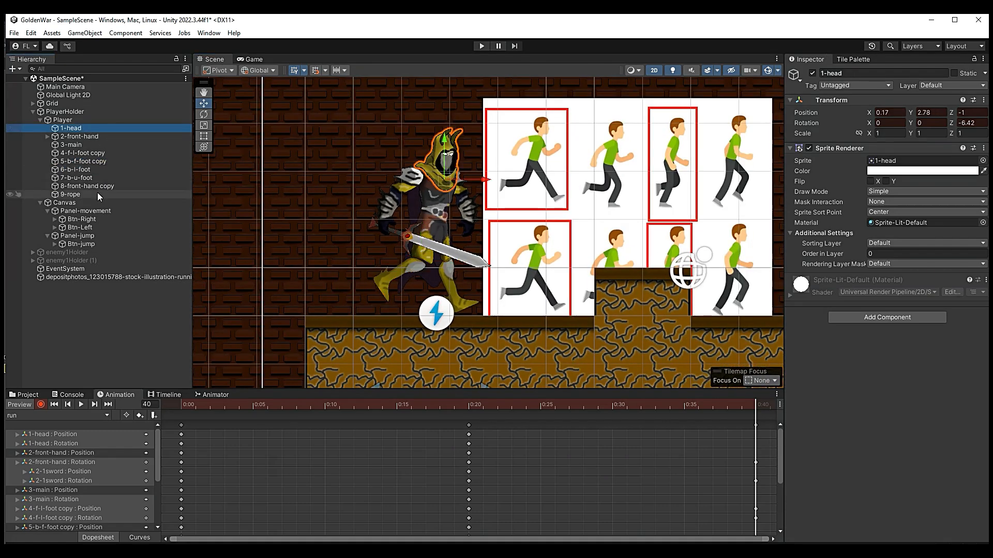
shift+click(71, 194)
scroll(706, 448, down, 3)
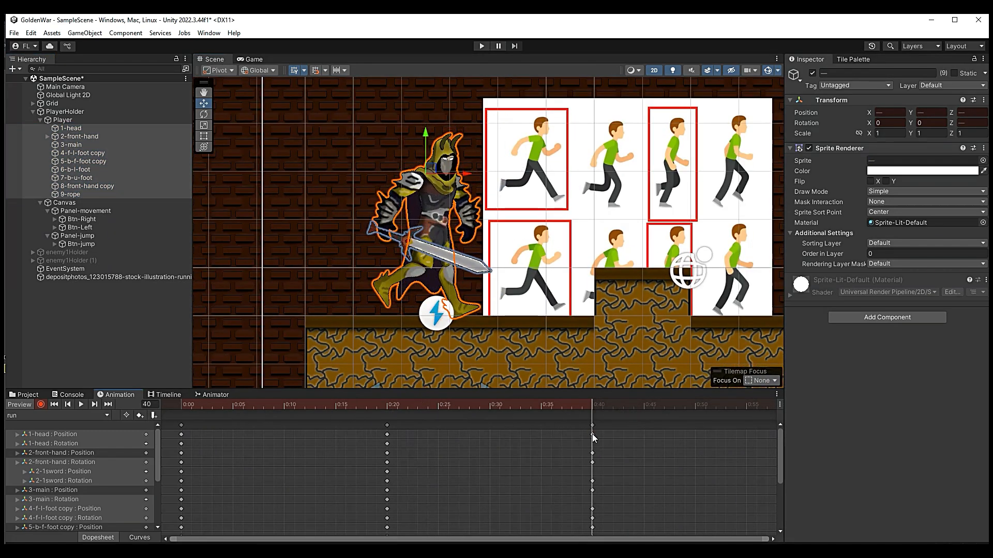
- At frame 40, rotate 5-b-f-foot copy forward to about 31.7 and rejoin the front lower leg 4-f-l-foot copy to it
scroll(429, 265, up, 3)
click(108, 162)
key(e)
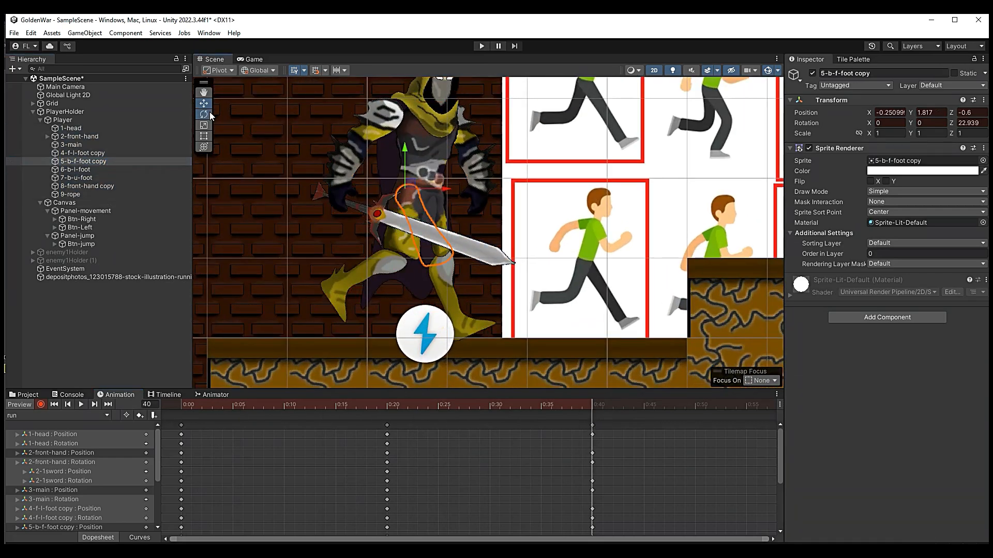
click(105, 155)
drag(473, 286, 478, 281)
scroll(468, 276, up, 6)
key(w)
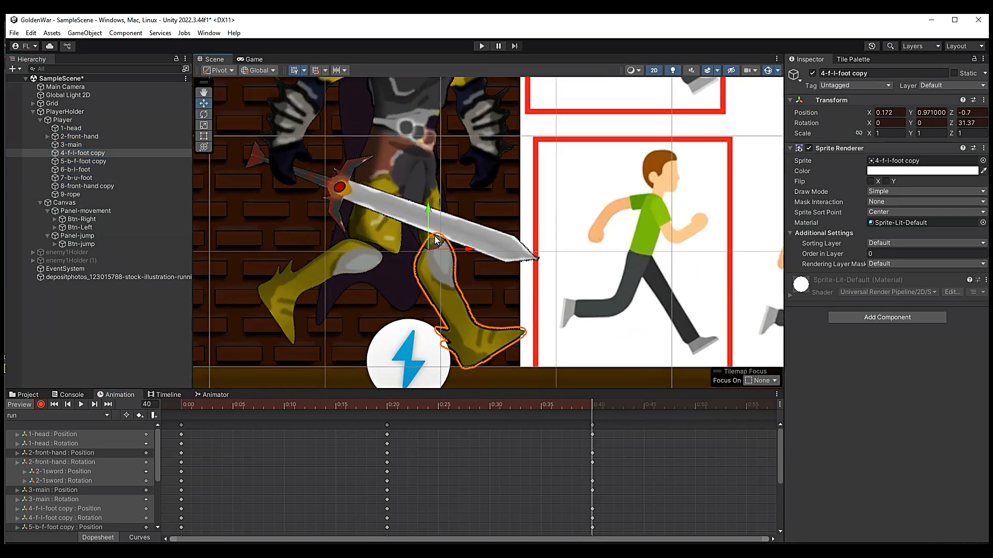
drag(429, 243, 444, 229)
- Compare with frame 0, then keyframe 6-b-l-foot at frame 40 with X -0.553 and a Z rotation of about -73.2
scroll(538, 285, down, 7)
click(182, 405)
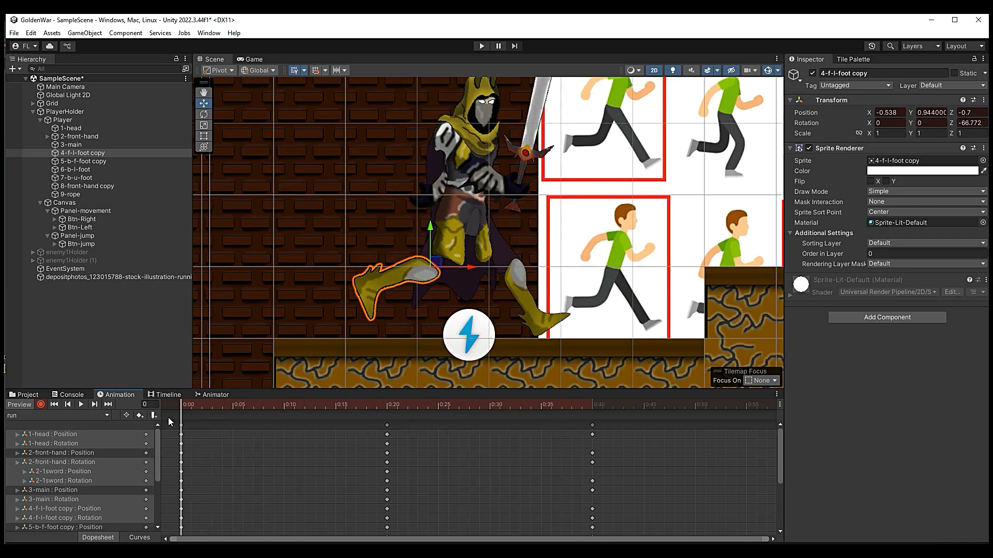
drag(386, 406, 592, 412)
click(96, 171)
drag(463, 265, 446, 269)
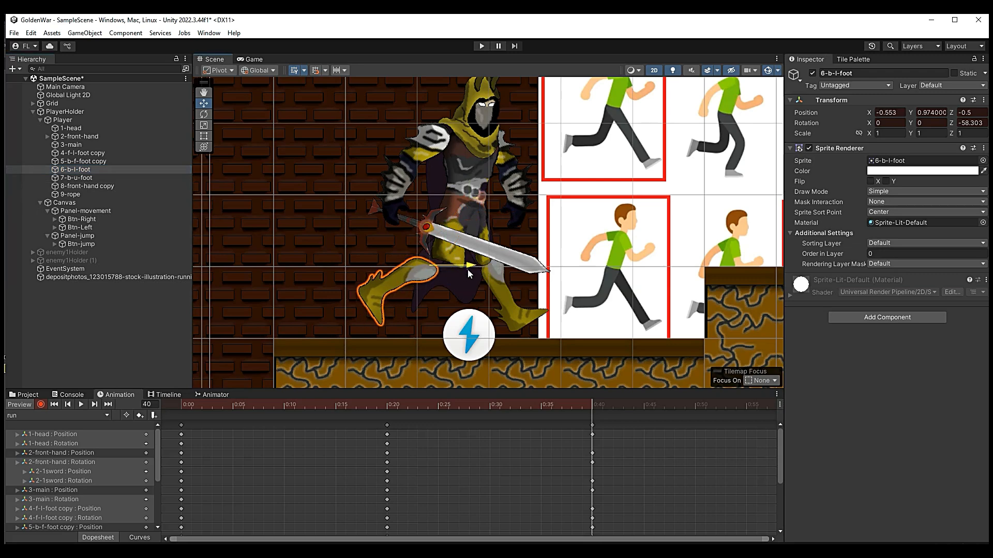
scroll(446, 269, up, 3)
scroll(448, 269, down, 2)
mouse_move(593, 405)
mouse_down()
mouse_move(541, 450)
mouse_move(593, 412)
mouse_up()
key(e)
drag(446, 303, 427, 311)
- Rotate 2-1sword slightly at frame 40 to a Z rotation of about -28.8
scroll(636, 228, down, 4)
middle_drag(636, 228, 490, 246)
click(359, 237)
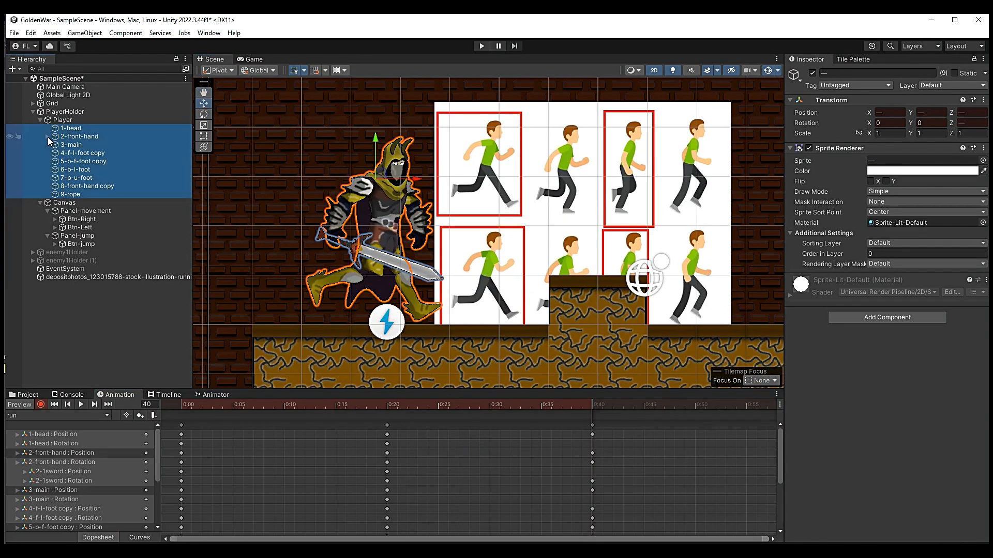
click(360, 237)
key(e)
drag(377, 244, 378, 242)
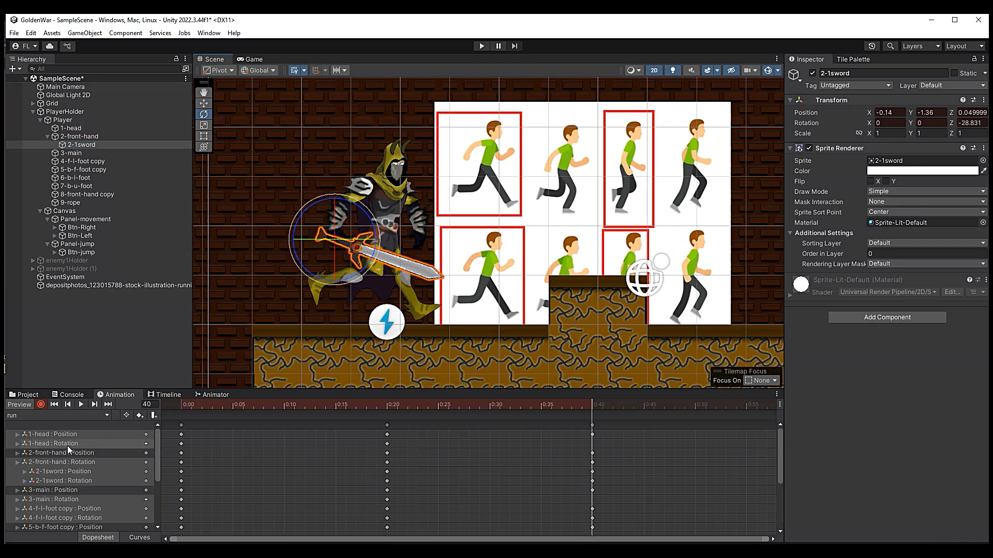
drag(582, 405, 592, 405)
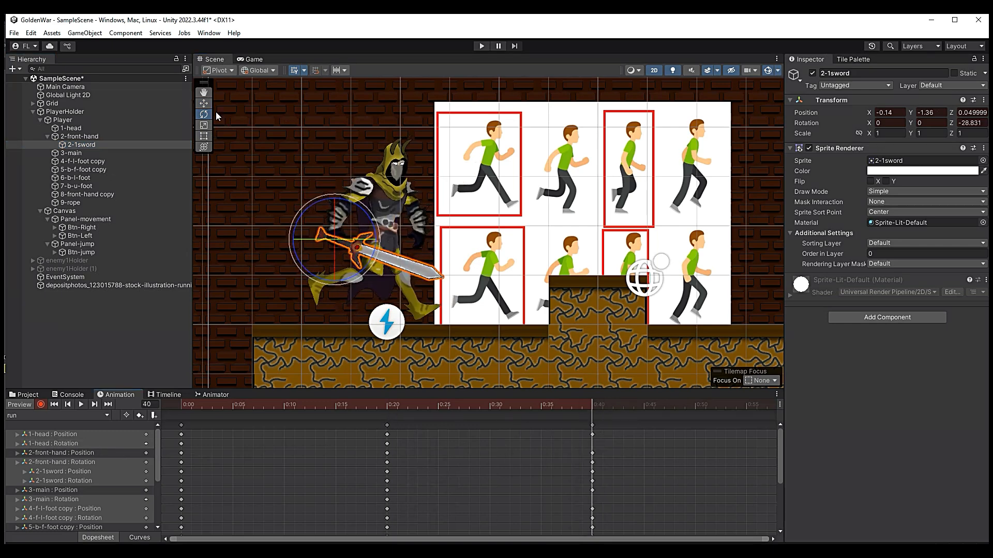
- Nudge all ten body parts, including 2-1sword, slightly down and rotate them a touch to key them at frame 40
click(71, 128)
shift+click(71, 203)
key(w)
drag(374, 137, 374, 141)
key(e)
drag(418, 196, 414, 196)
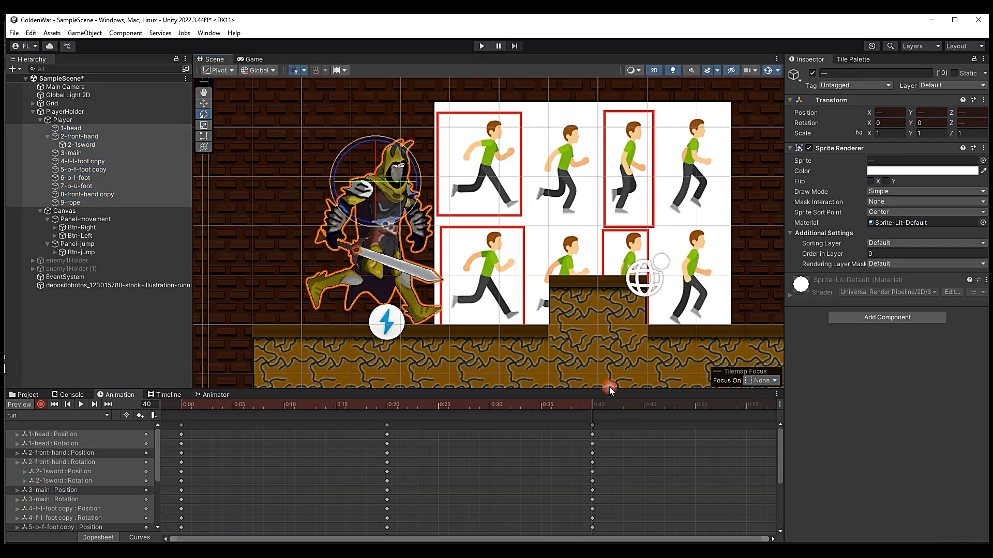
- Keyframe the sword arm 2-front-hand at frame 60 with a forward swing
drag(317, 406, 736, 432)
scroll(673, 431, down, 5)
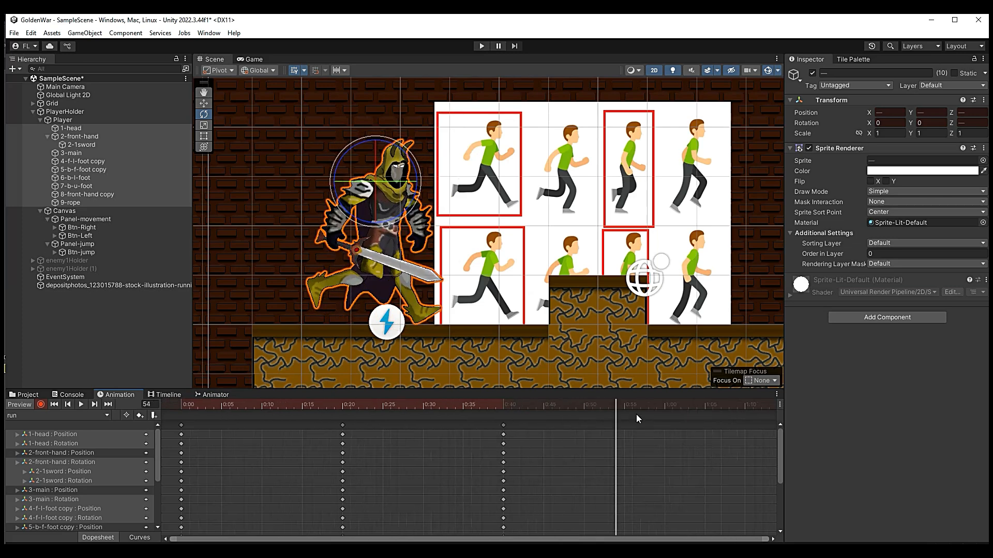
drag(216, 424, 406, 432)
drag(331, 407, 664, 427)
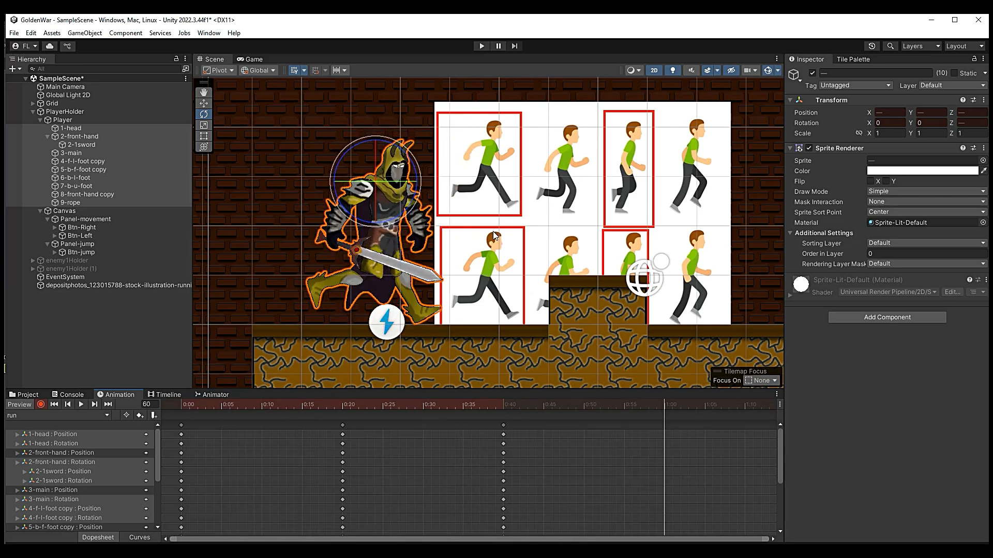
click(89, 136)
drag(336, 172, 146, 180)
click(98, 145)
drag(412, 406, 658, 446)
drag(641, 406, 431, 433)
- Move the running-man reference image up to Y 2.03
click(104, 286)
key(w)
drag(580, 184, 579, 137)
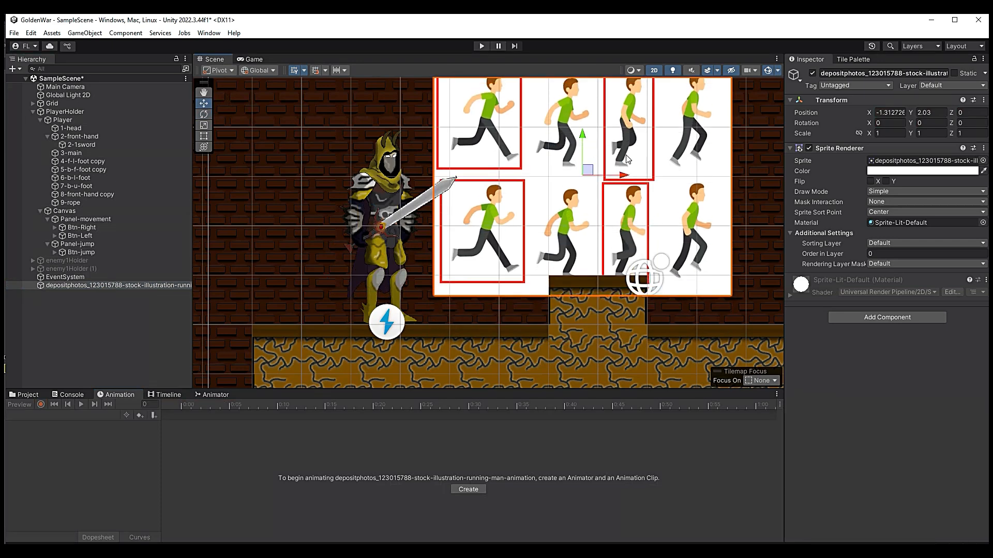
- Reopen the Player's run clip and compare the sword arm's pose between frames 0 and 60
click(28, 395)
click(63, 120)
click(118, 395)
click(756, 406)
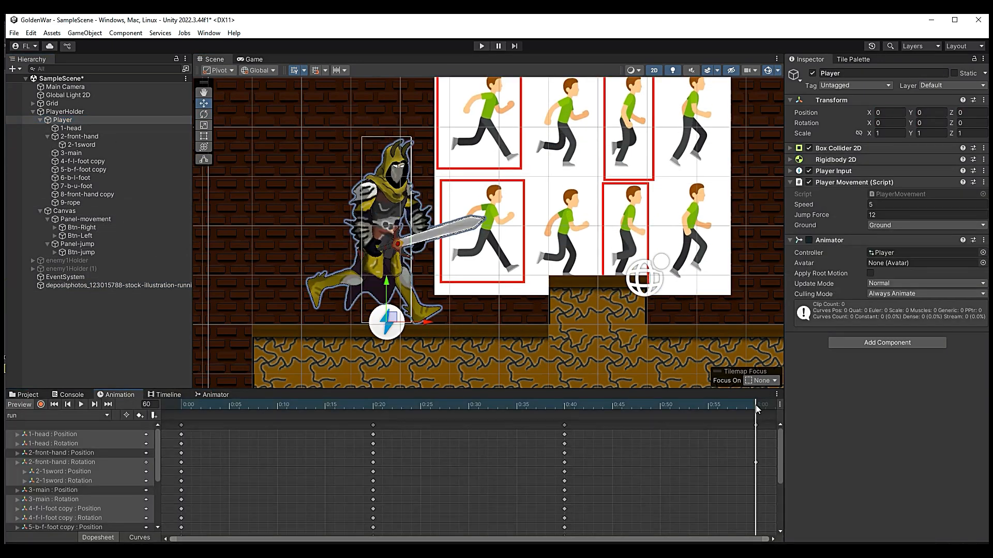
click(91, 137)
click(182, 406)
drag(312, 406, 757, 439)
click(82, 145)
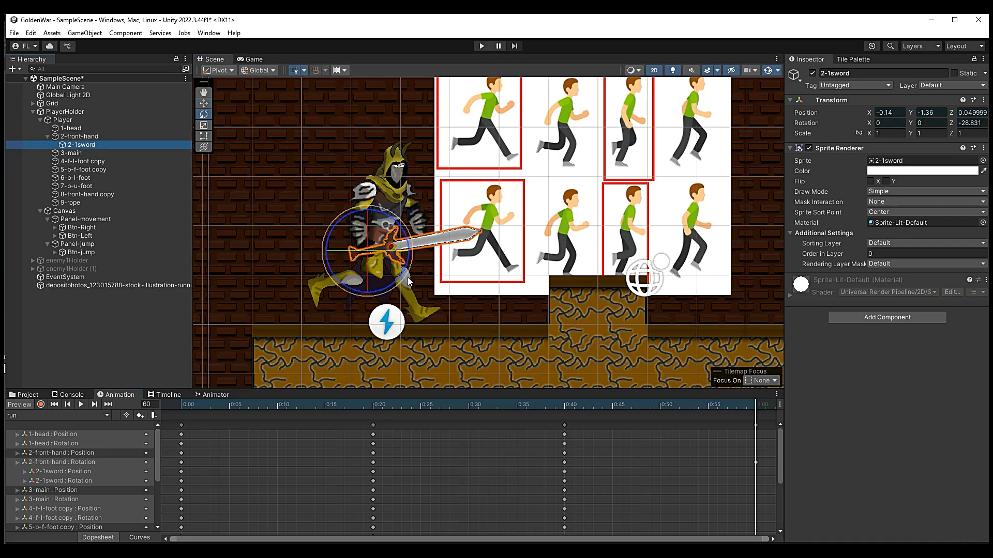
click(47, 136)
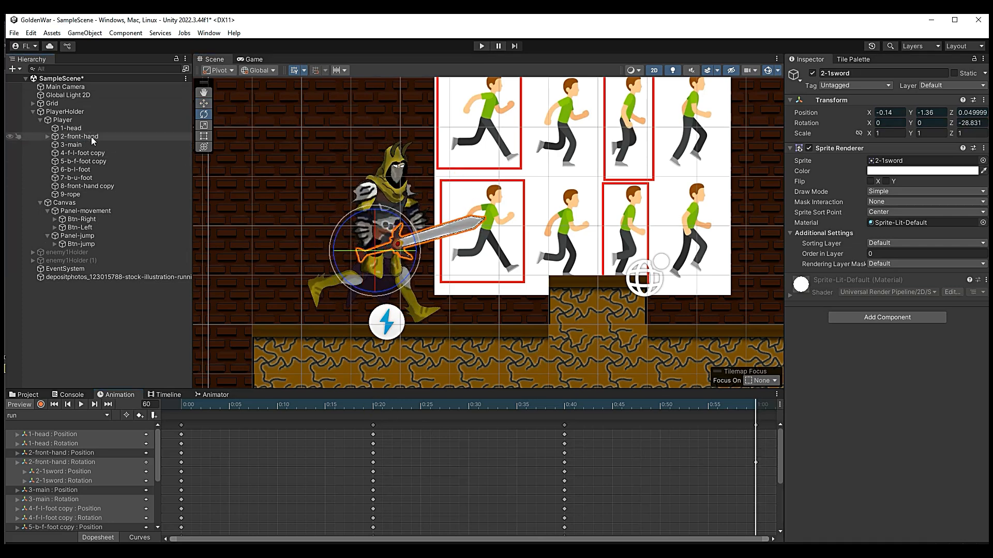
- Turn on keyframe recording and rotate 8-front-hand copy back toward the body at frame 60
click(110, 186)
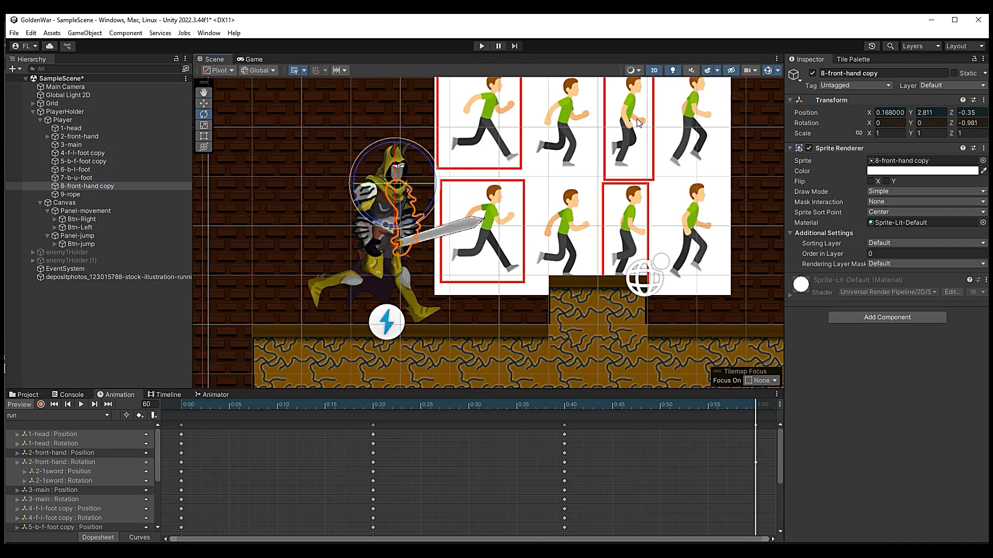
drag(426, 213, 434, 203)
drag(755, 407, 757, 450)
click(41, 405)
drag(427, 210, 416, 222)
mouse_move(755, 406)
mouse_down()
mouse_move(614, 421)
mouse_move(754, 426)
mouse_up()
- Rotate the front upper leg 5-b-f-foot copy toward vertical at frame 60 and bring 4-f-l-foot copy back to its knee
scroll(728, 448, down, 2)
click(92, 161)
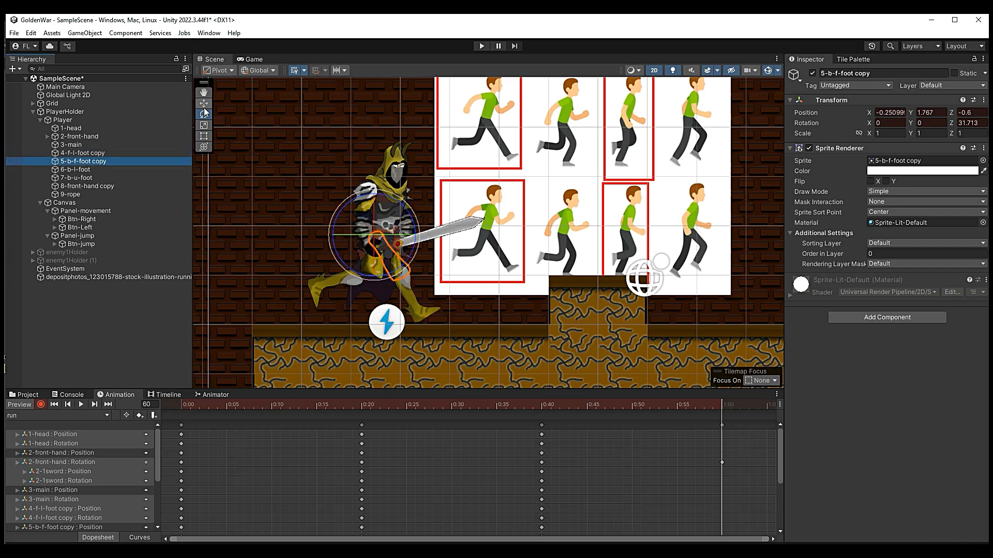
click(104, 154)
key(w)
mouse_move(406, 270)
mouse_down()
mouse_move(380, 273)
mouse_move(402, 312)
mouse_move(392, 277)
mouse_up()
- Straighten the front lower leg 4-f-l-foot copy at frame 60 and fit it beneath the knee
scroll(370, 279, up, 3)
key(e)
scroll(406, 314, up, 3)
key(w)
drag(373, 202, 373, 218)
scroll(488, 348, down, 3)
scroll(520, 309, down, 5)
scroll(622, 239, down, 5)
middle_drag(619, 241, 475, 289)
- Keyframe the back upper leg 7-b-u-foot at frame 60 rotated forward
click(111, 177)
click(204, 114)
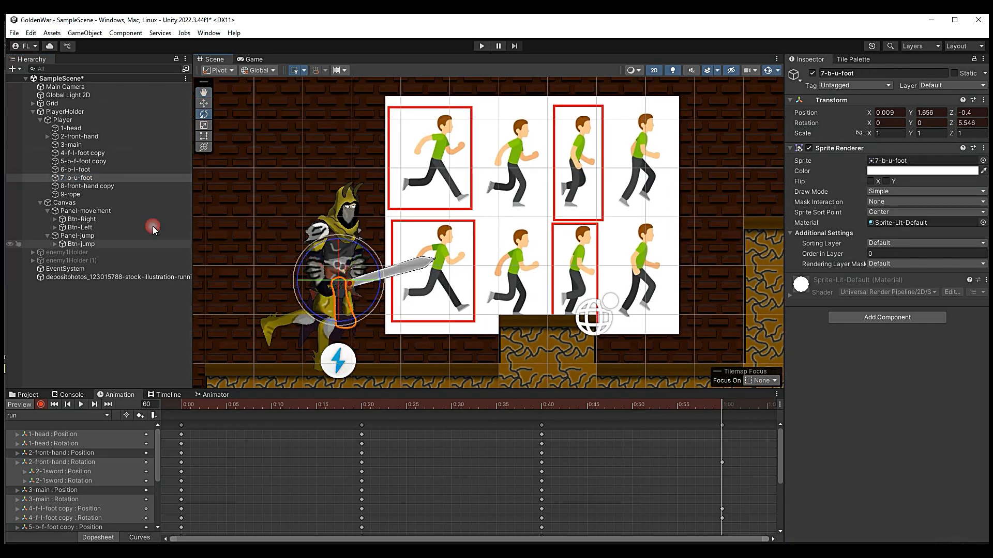
click(320, 332)
- Move the back lower leg 6-b-l-foot forward and down to the knee of 7-b-u-foot at frame 60
scroll(336, 351, up, 7)
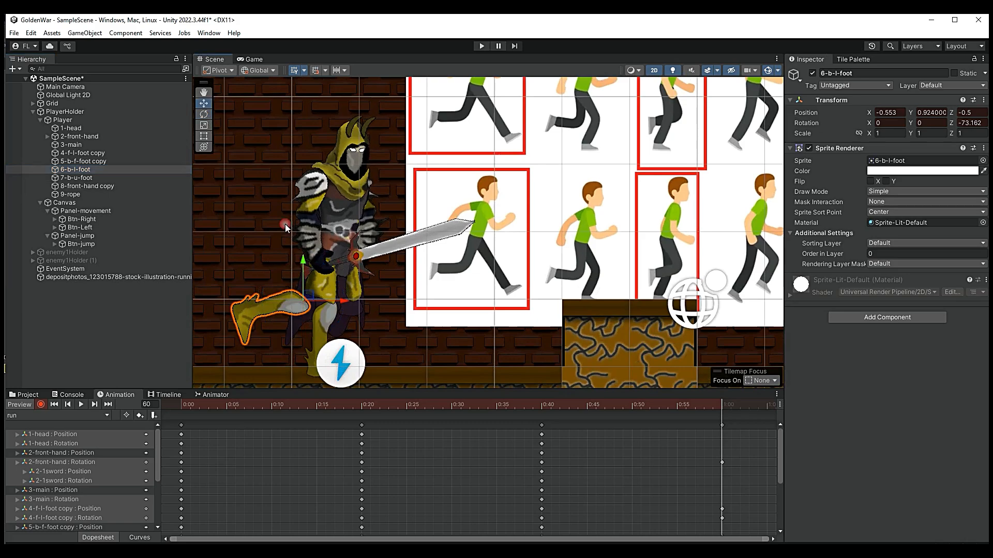
click(204, 105)
scroll(322, 327, up, 9)
drag(331, 291, 415, 291)
drag(376, 253, 376, 269)
scroll(396, 318, down, 12)
- Rotate 6-b-l-foot to about -65.3 at frame 60 and fine-tune its position to X 0.259 and Y 0.789
click(204, 114)
drag(416, 339, 421, 336)
scroll(388, 343, up, 9)
click(205, 104)
drag(385, 224, 386, 221)
drag(422, 260, 425, 260)
scroll(445, 293, down, 13)
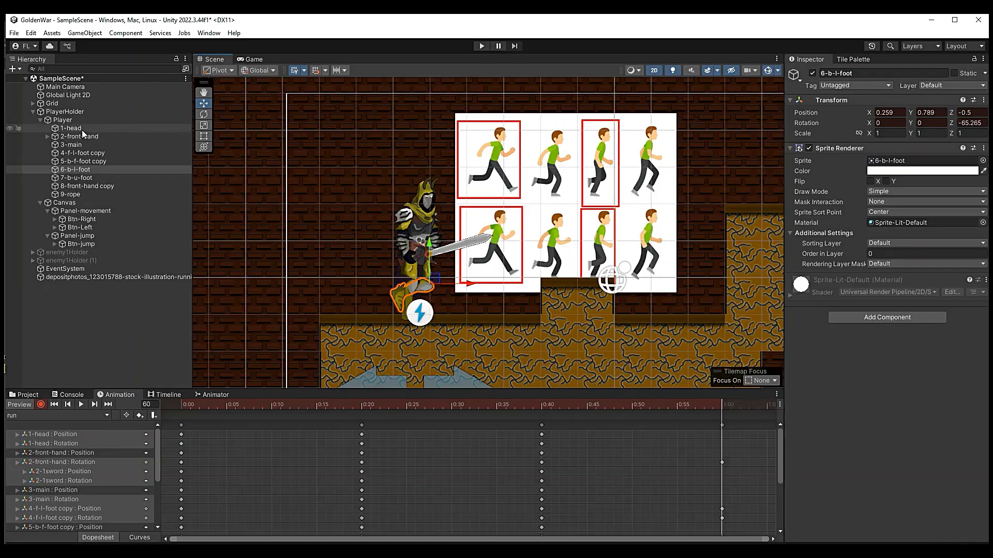
- Raise all body parts from 1-head through 9-rope slightly at frame 60 and key their rotation
click(82, 130)
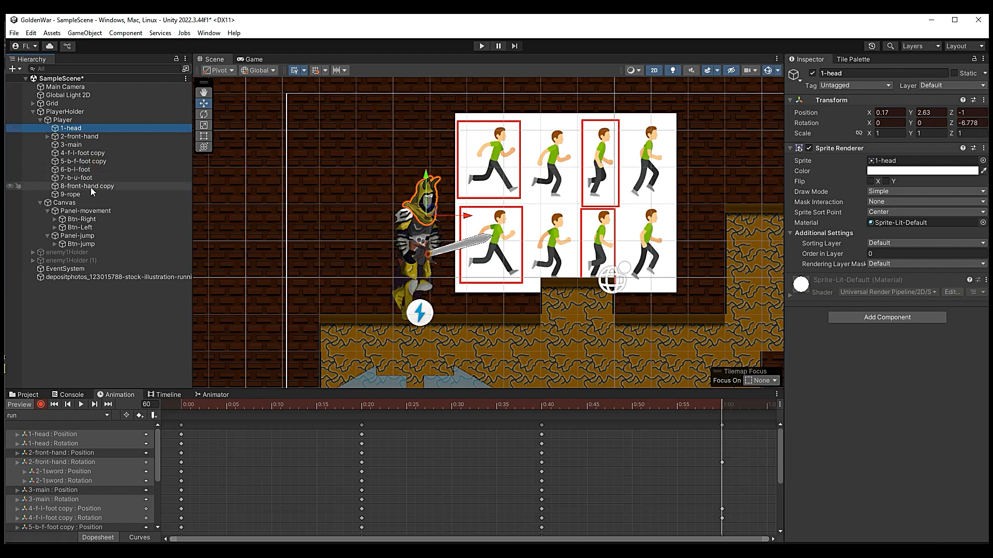
shift+click(87, 194)
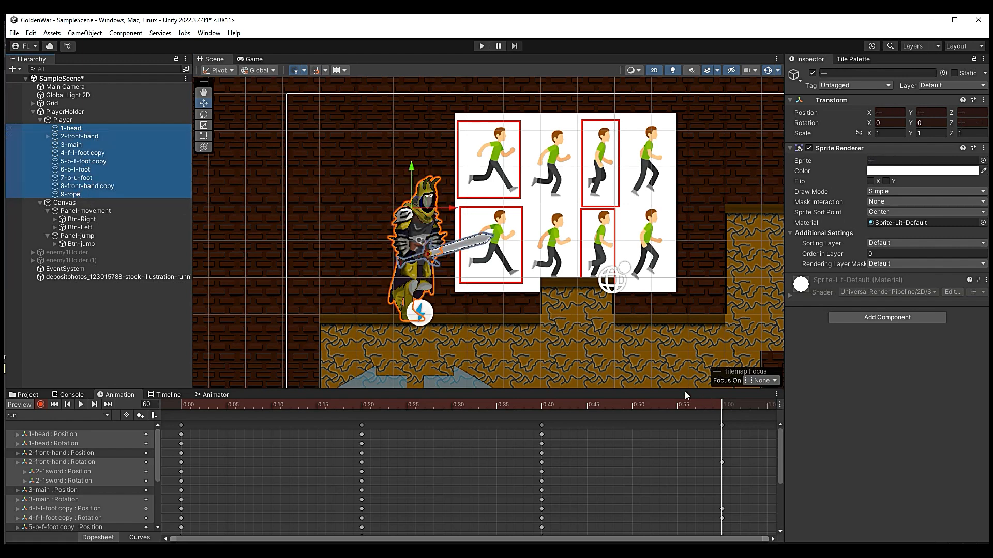
drag(413, 173, 413, 165)
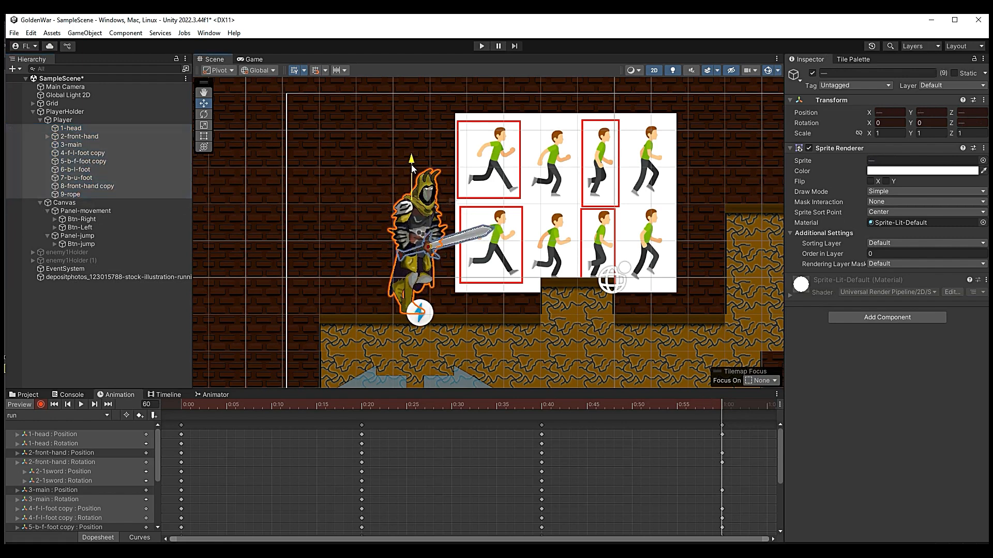
drag(724, 404, 715, 446)
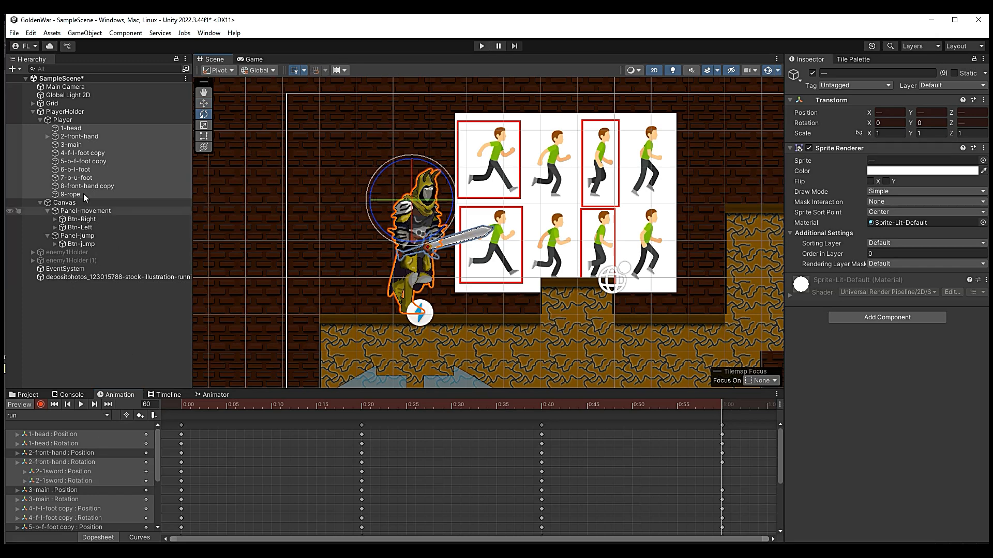
- Key the position and rotation of 2-1sword at frame 60 with a Z rotation of about -28.2
click(60, 137)
click(47, 137)
click(72, 145)
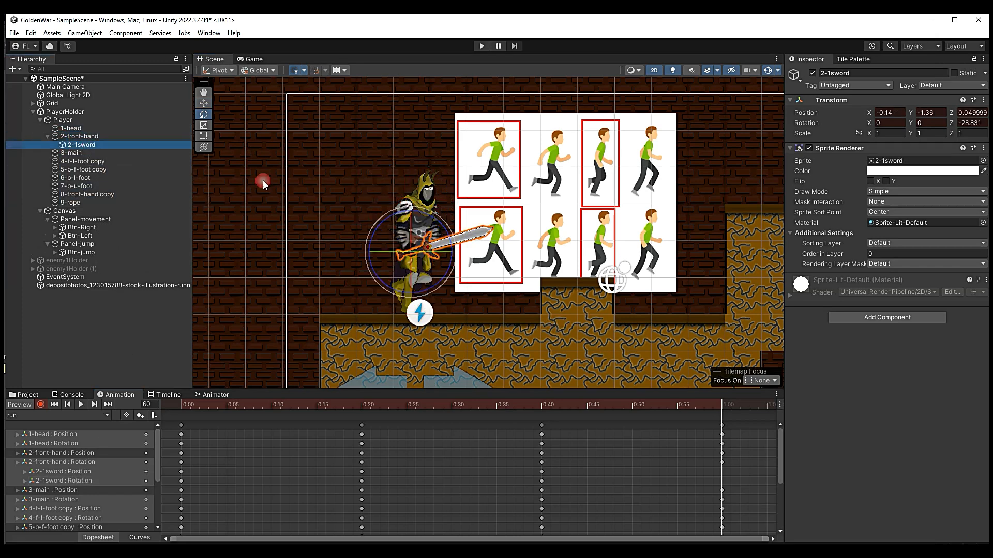
drag(446, 271, 448, 273)
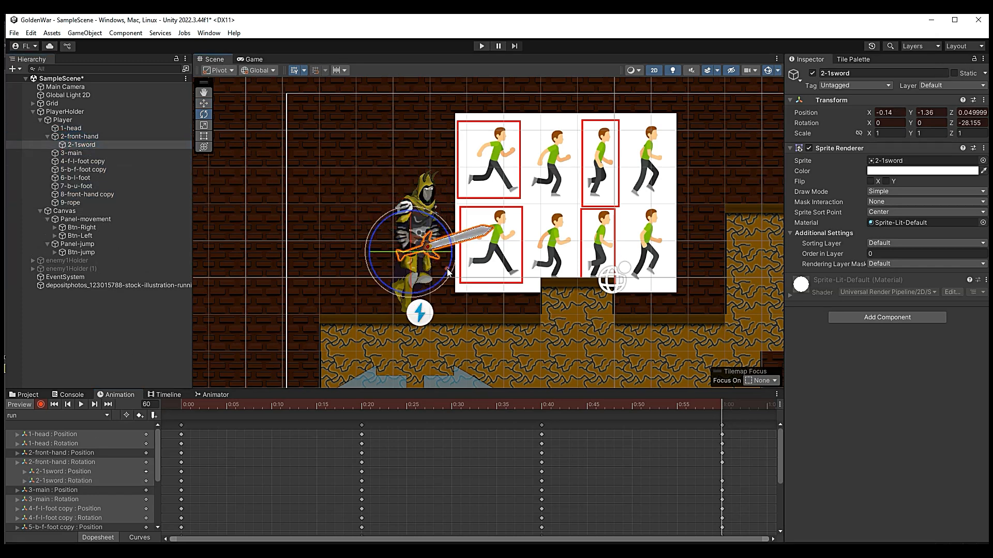
drag(414, 215, 411, 212)
drag(372, 407, 723, 448)
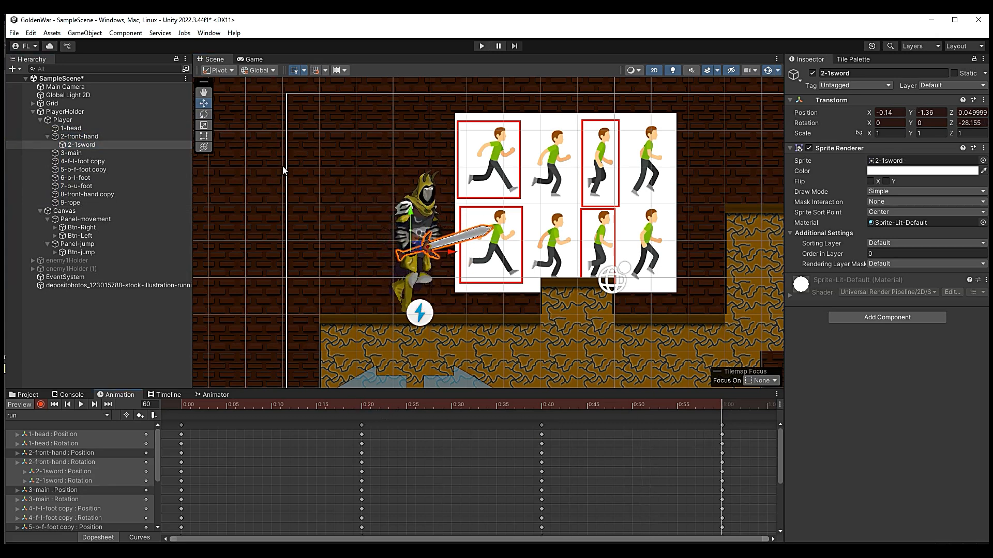
- Rotate 2-1sword upward at frame 60 to a Z rotation of about -14.2
click(204, 114)
scroll(392, 239, up, 3)
drag(455, 282, 459, 261)
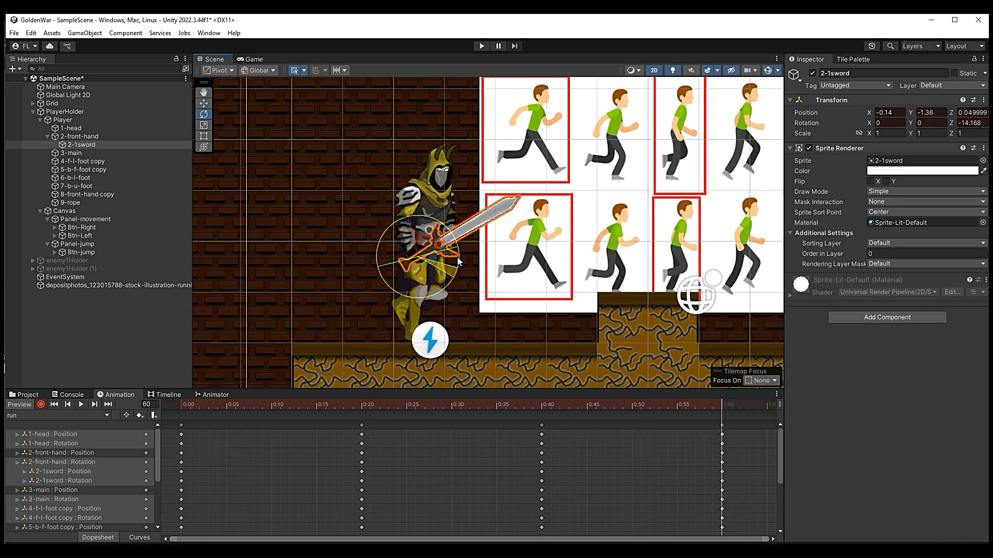
scroll(623, 366, down, 2)
- Copy all frame 0 keyframes of the run clip and paste them at frame 80
scroll(729, 404, down, 2)
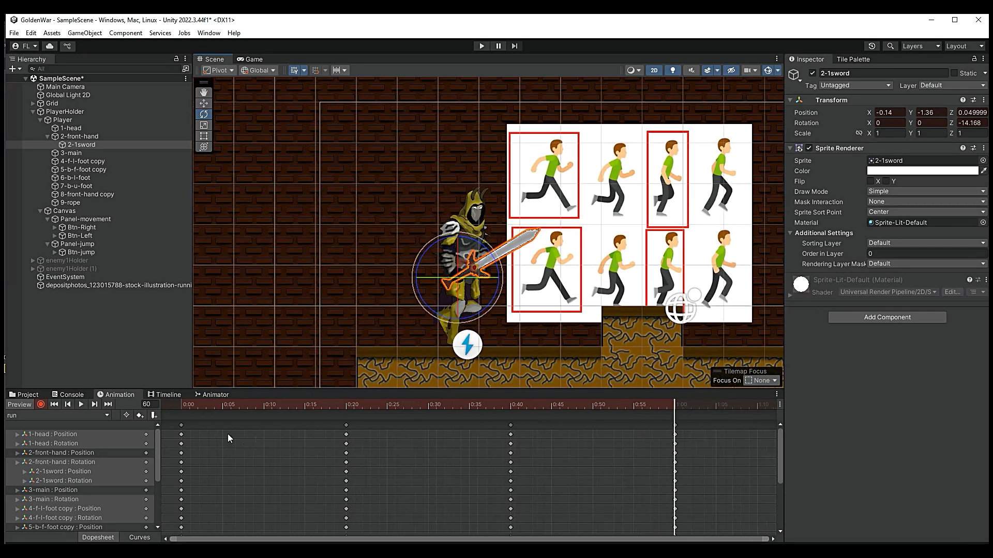
drag(199, 422, 173, 536)
scroll(222, 472, down, 3)
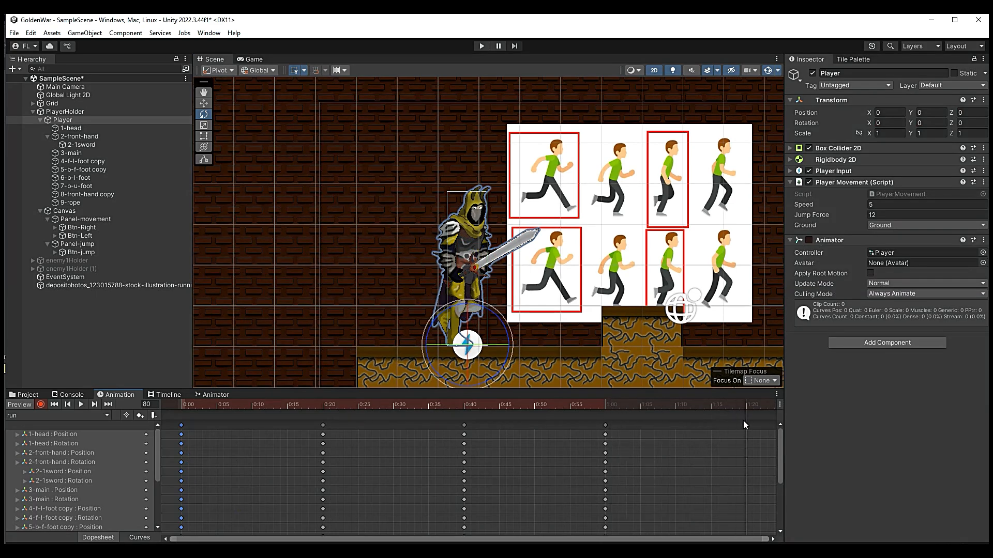
key(ctrl+v)
- Scrub through and play back the run clip to review the full motion up to frame 80
drag(644, 408, 132, 401)
click(81, 405)
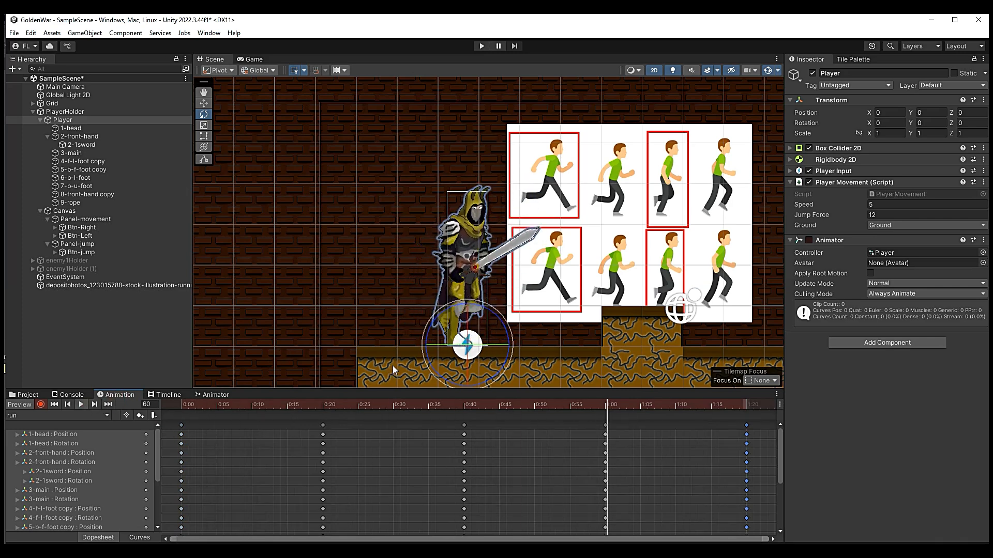
scroll(716, 467, down, 5)
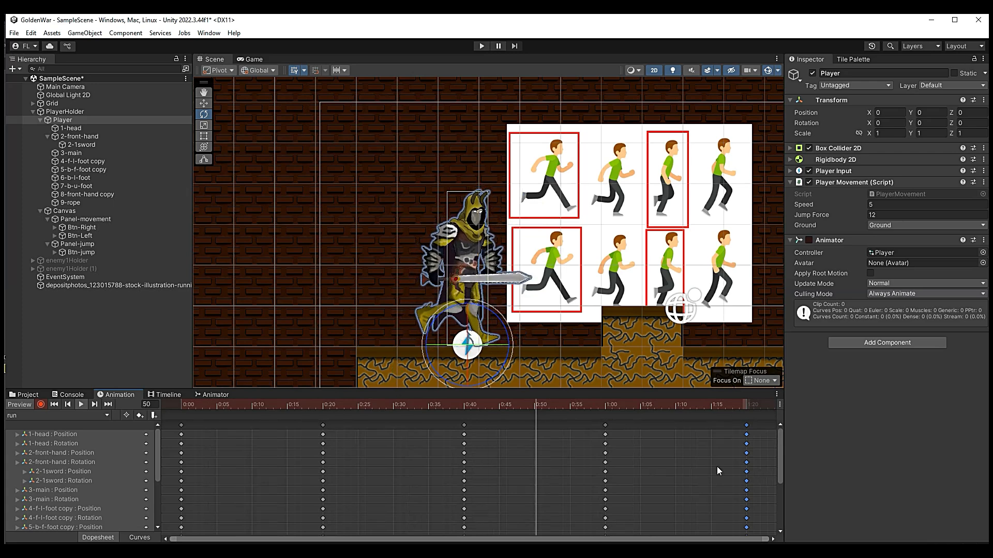
click(84, 406)
scroll(485, 469, down, 6)
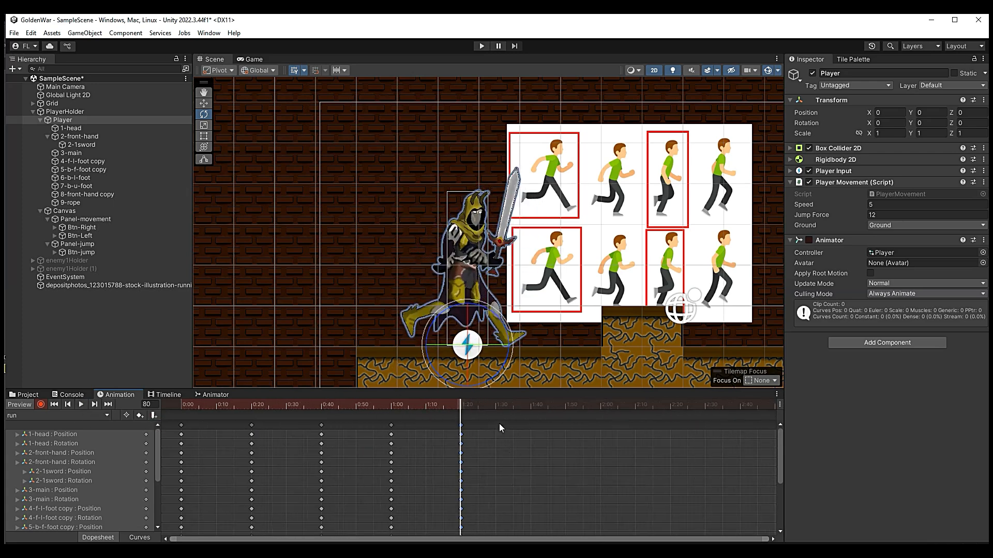
- Compress all keyframes of the run clip so it ends at about frame 32, and play it back
drag(498, 425, 177, 536)
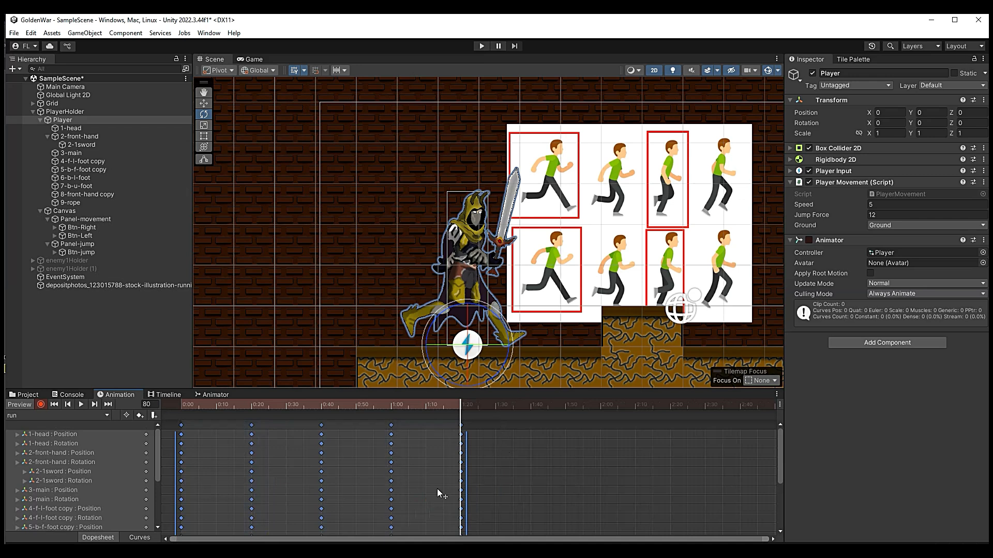
drag(467, 484, 326, 481)
click(82, 403)
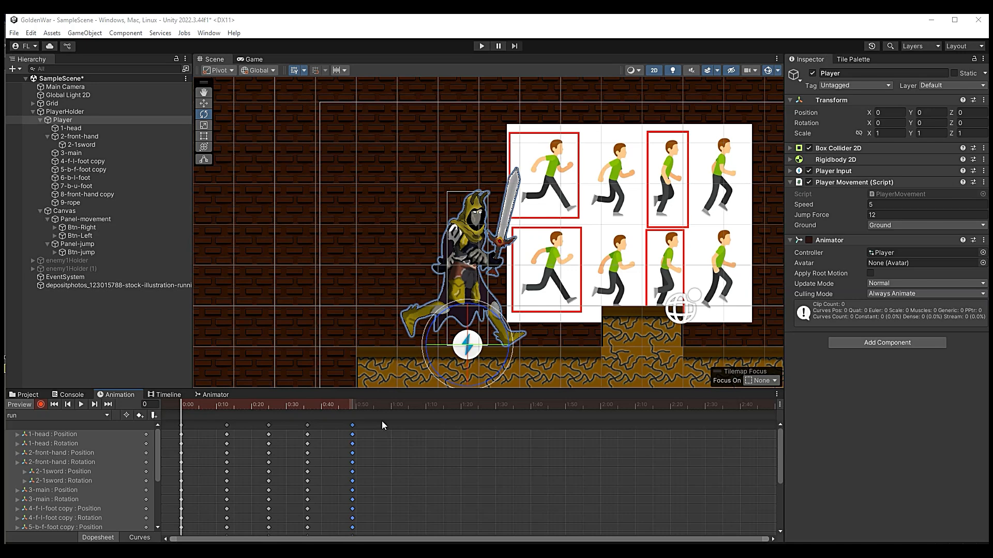
drag(381, 422, 175, 534)
drag(359, 483, 300, 484)
click(82, 404)
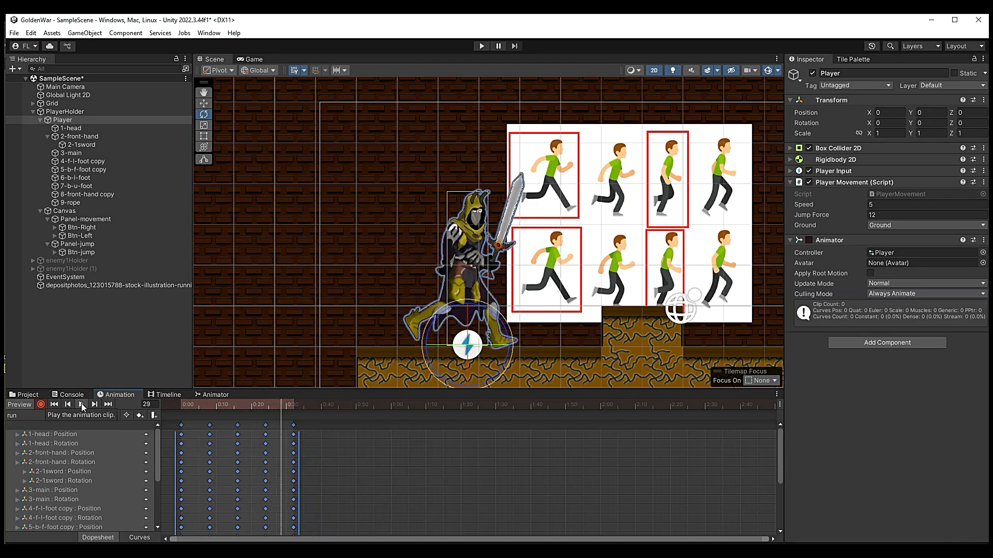
- Try scaling the run keyframes to end at about frame 24, then at about frame 53, previewing in the Game view
drag(303, 478, 254, 478)
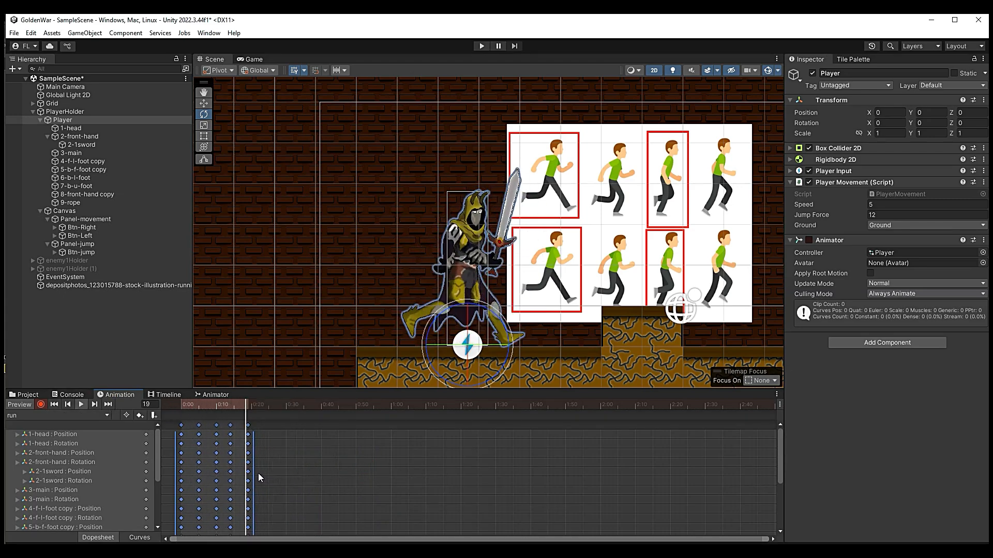
drag(255, 478, 271, 477)
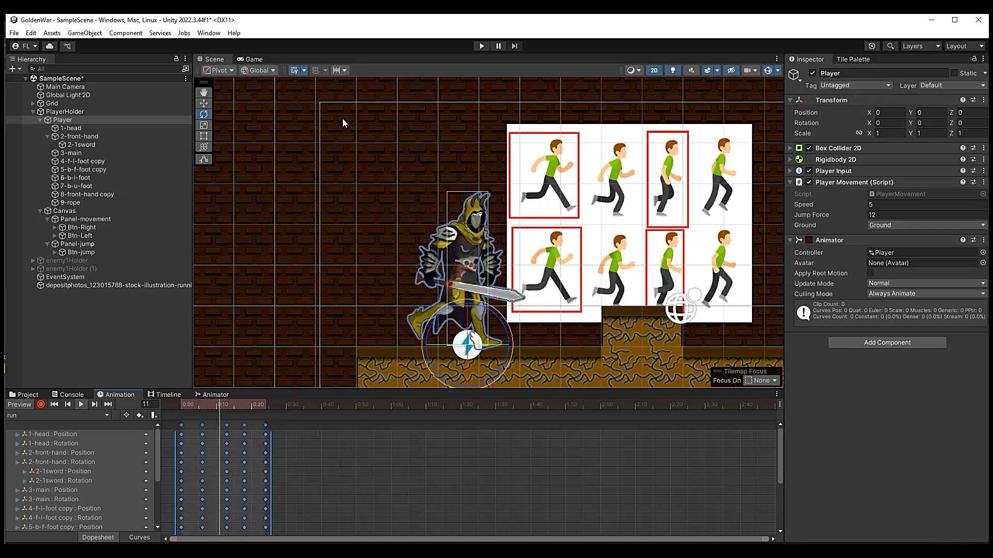
click(253, 59)
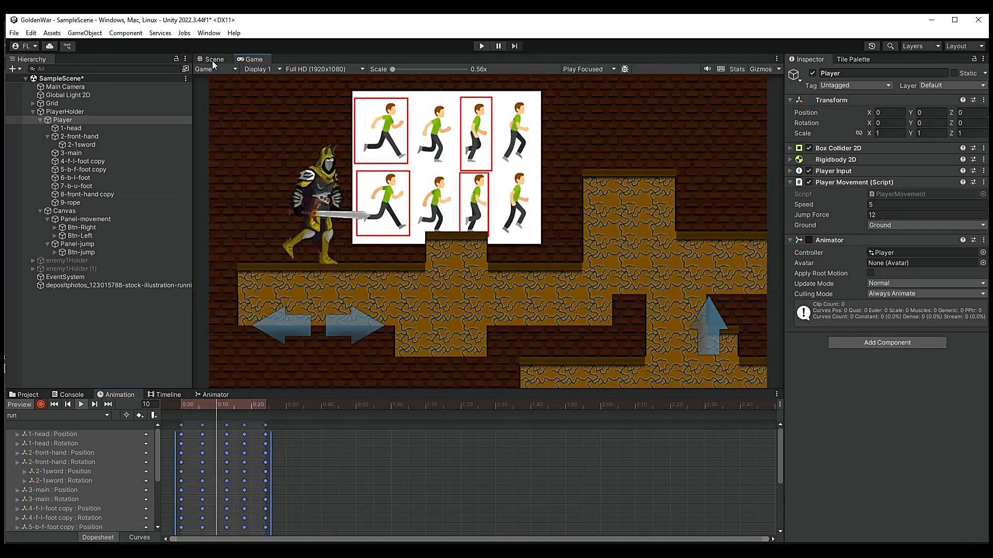
click(213, 59)
drag(271, 463, 373, 463)
click(254, 59)
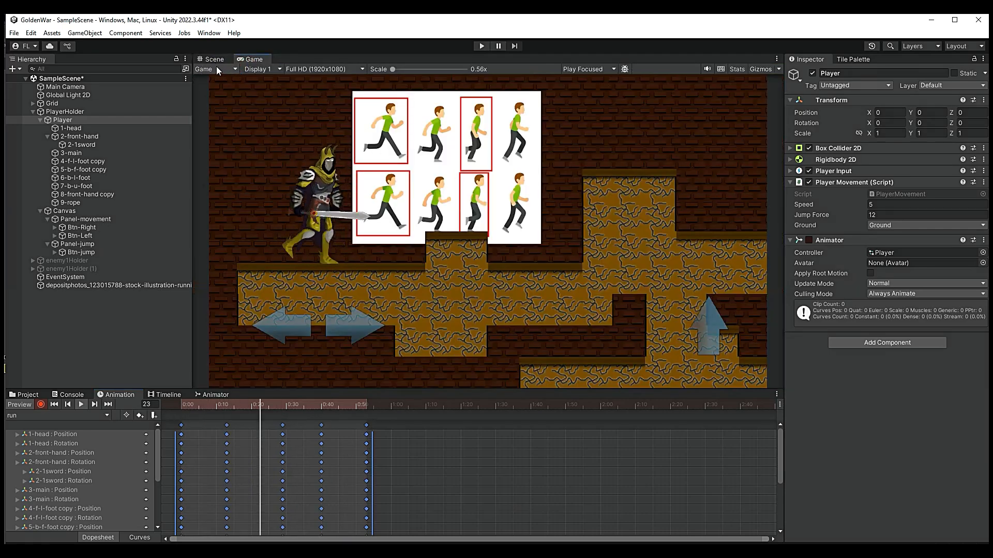
- Rescale the run keyframes so the clip ends at about frame 37, check the playback and stop it
click(212, 60)
drag(373, 469, 331, 469)
click(254, 59)
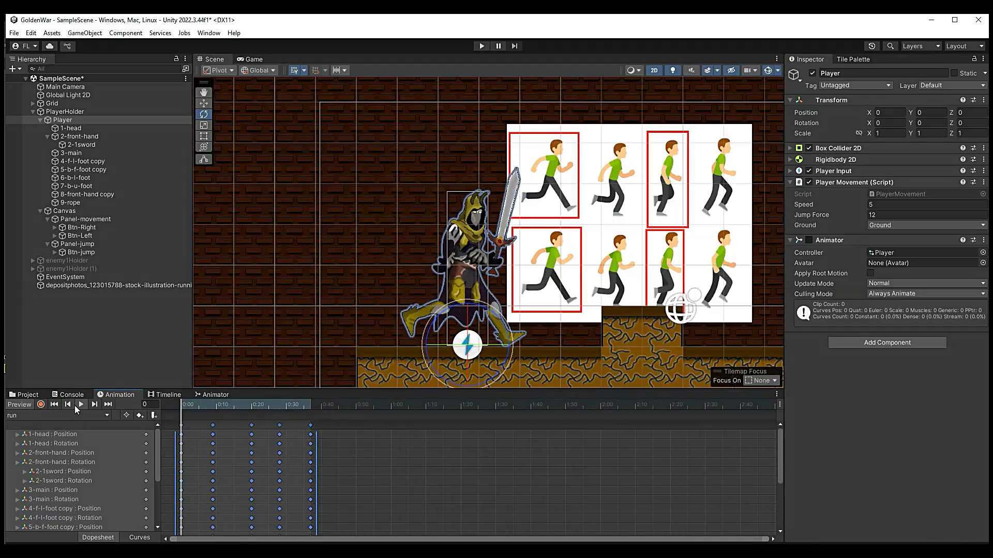
click(78, 406)
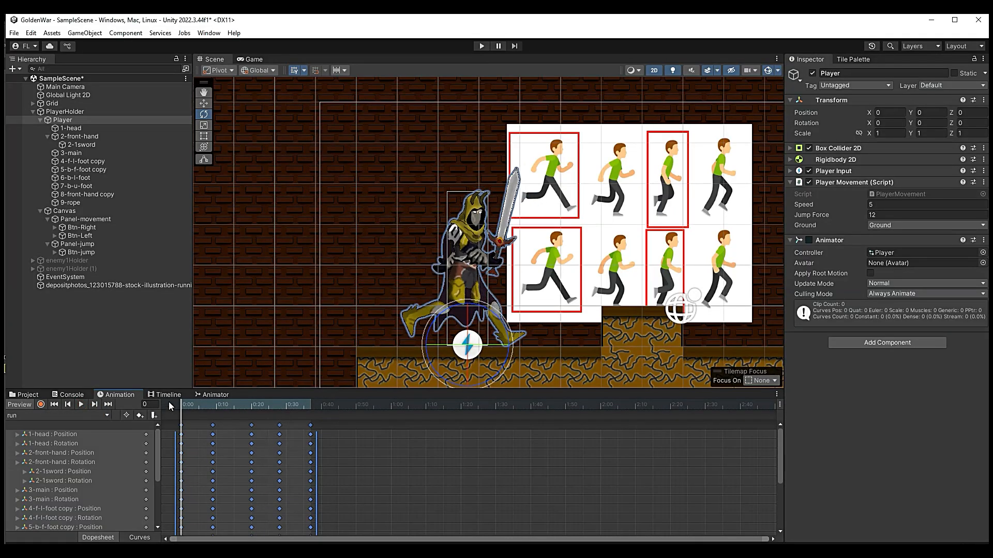
- Space out the idle and run states in the Animator and set run as the layer default state
click(214, 395)
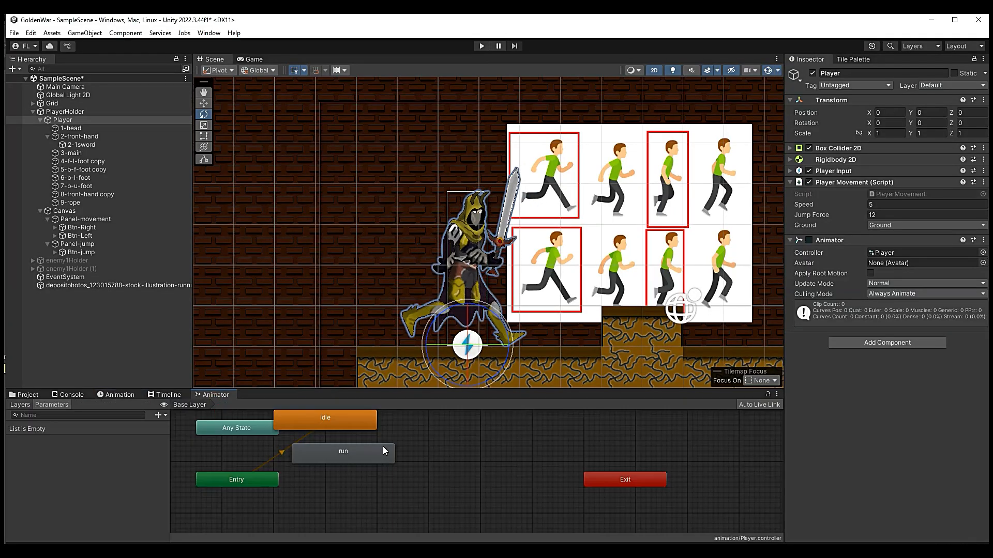
drag(381, 454, 365, 447)
right_click(396, 430)
right_click(365, 456)
click(377, 429)
right_click(374, 429)
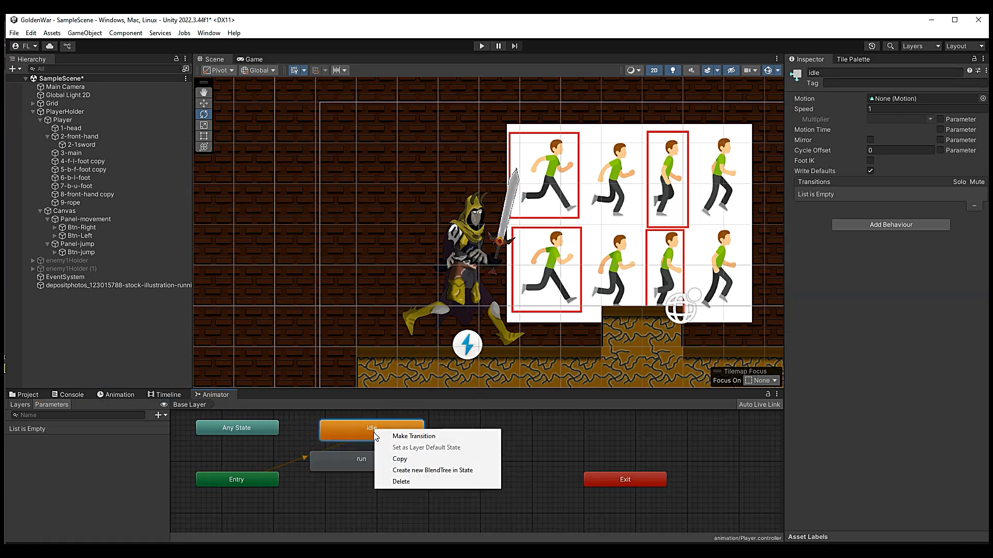
right_click(358, 469)
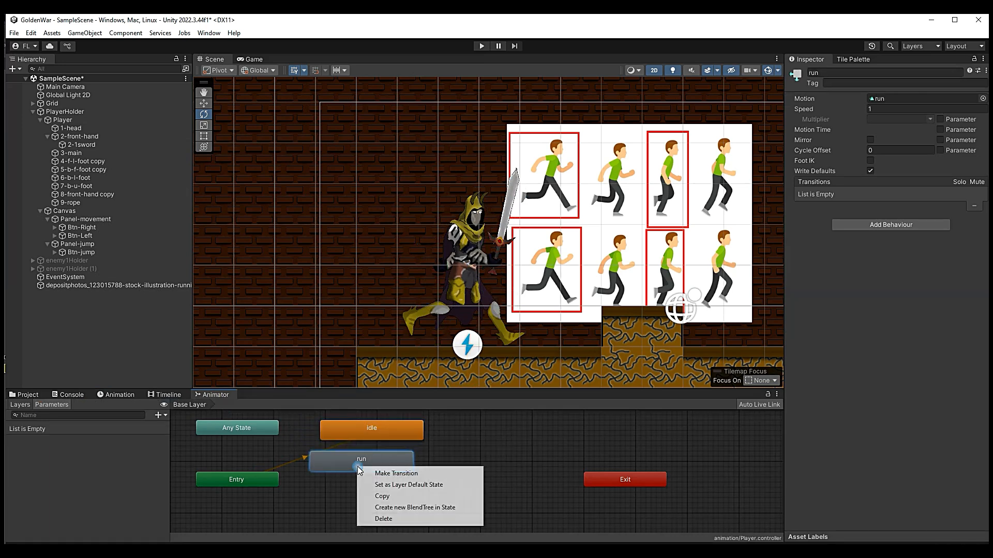
click(383, 482)
- Run the game, move the player left and right, and set its Speed to 8 during play
click(481, 46)
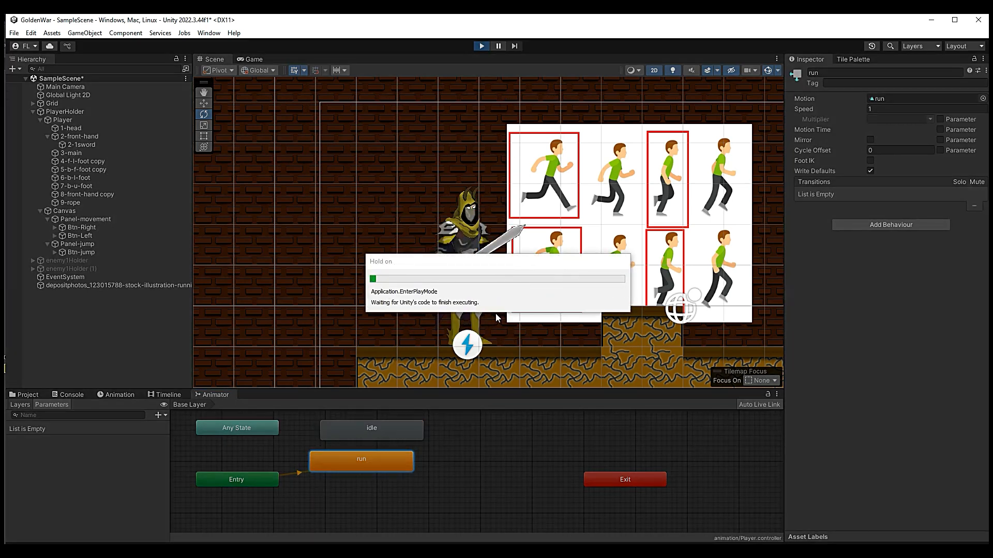
key(Left)
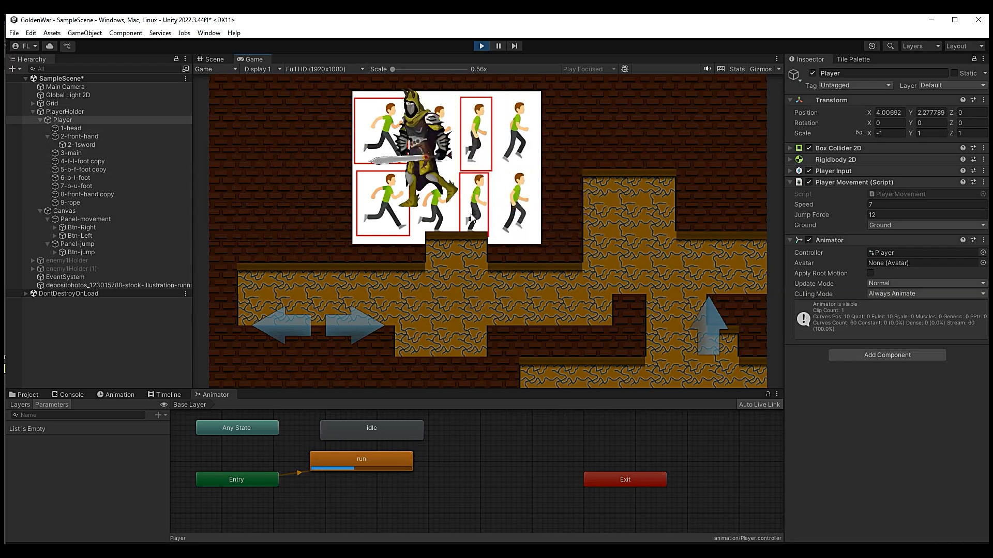
key(Right)
click(886, 204)
text(8)
click(500, 181)
- Test the player's running in both directions and its jumping at Speed 8
key(Left)
key(Right)
key(space)
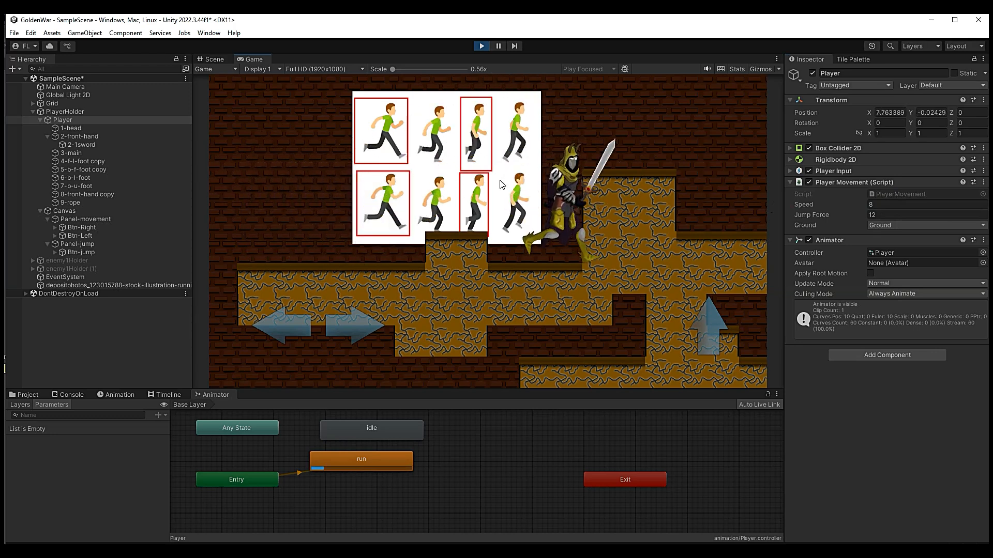
key(Left)
key(Right)
key(Left)
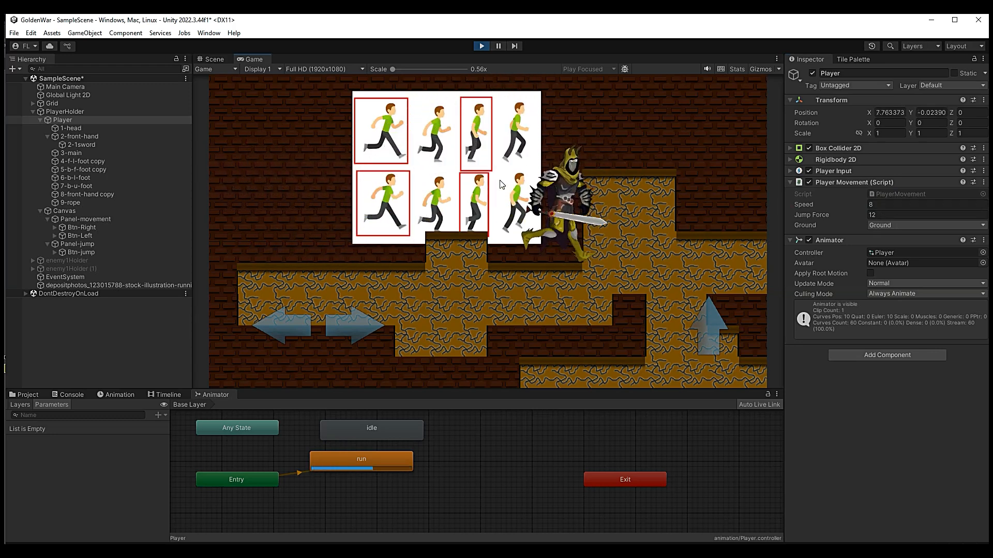
key(space)
key(Right)
key(Left)
- Set the player's Speed to 7 during play and test running in both directions
click(879, 206)
text(7)
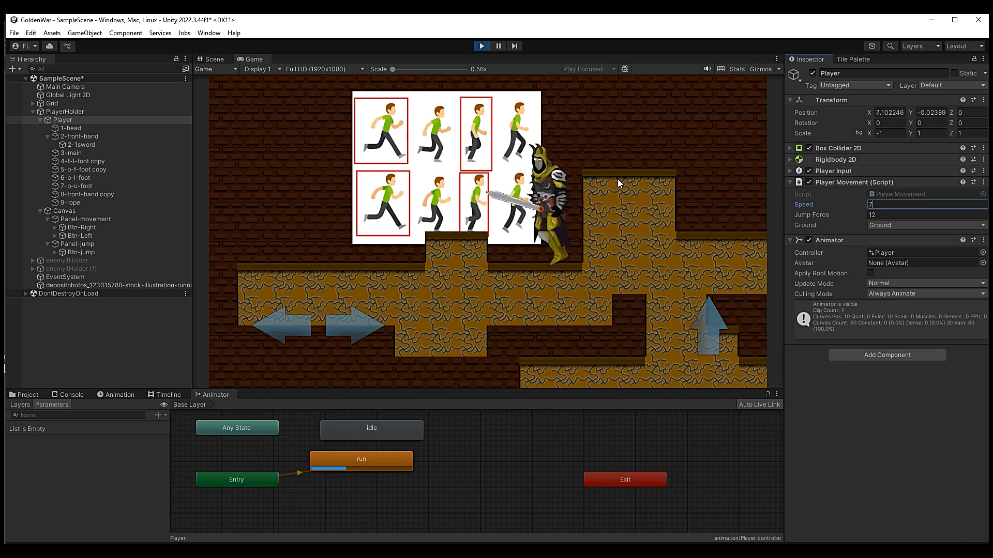
click(603, 181)
key(Left)
key(Right)
- Change the player's Speed to 8 again while the game is running
click(886, 204)
click(883, 205)
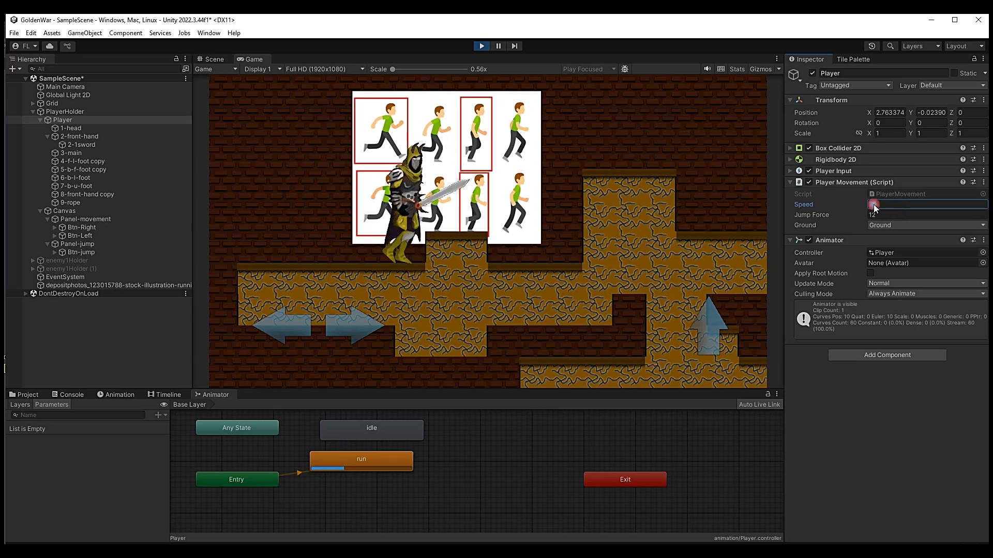
key(BackSpace)
text(8)
click(617, 192)
- Test running and jumping in both directions, then stop the game and set the Player's Speed to 8
key(a)
key(d)
key(space)
key(a)
key(d)
key(space)
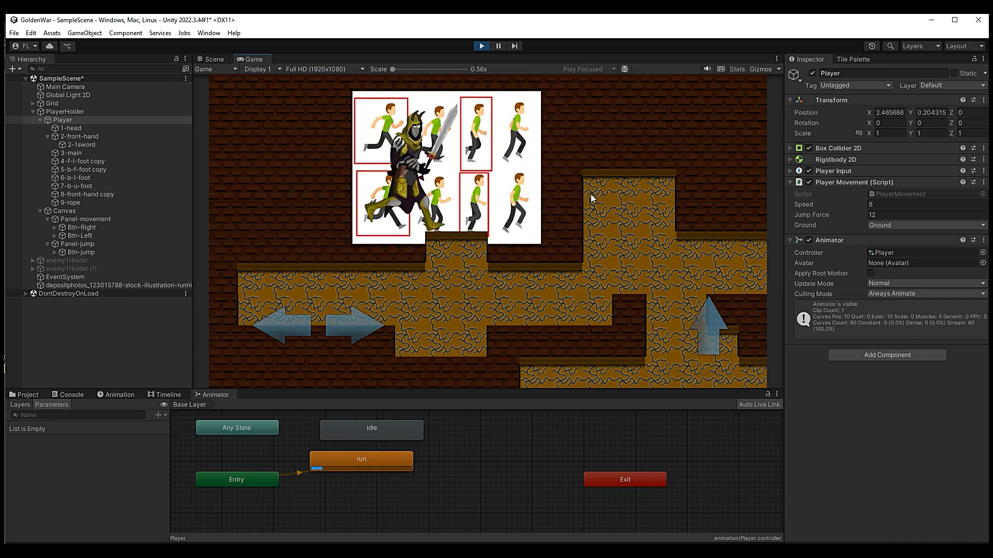
key(a)
key(space)
key(d)
click(480, 46)
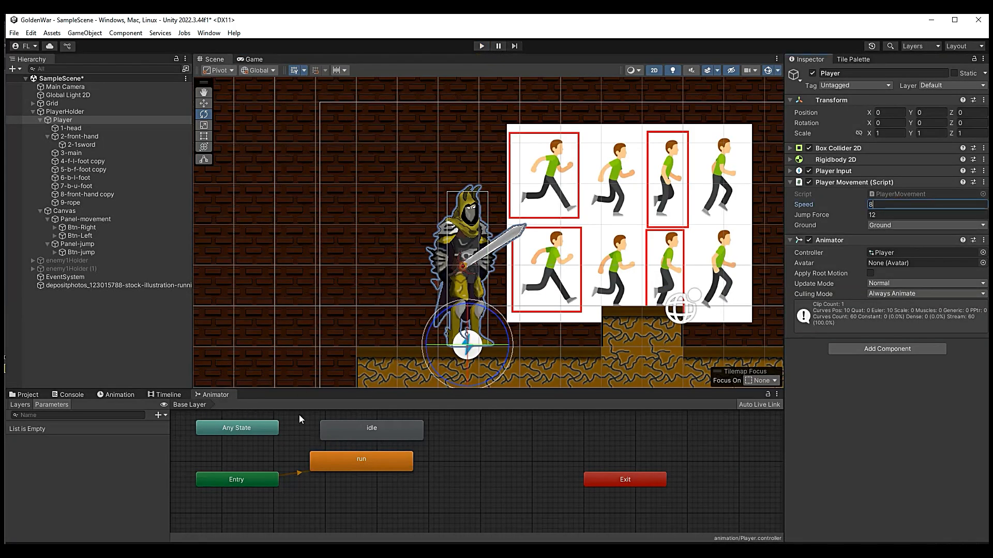
- Set idle as the layer default state and move the run state further below it
click(367, 429)
right_click(367, 430)
click(388, 445)
click(372, 466)
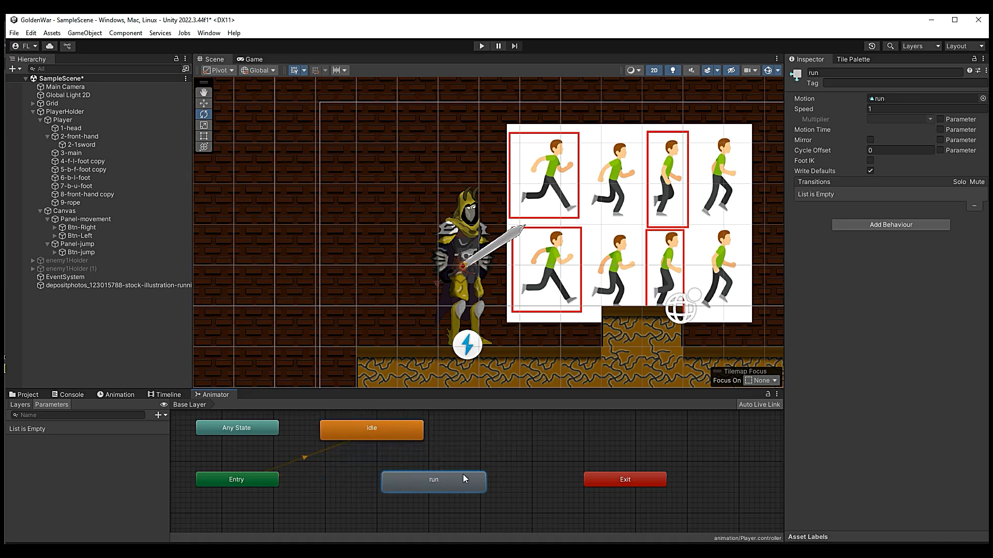
click(395, 430)
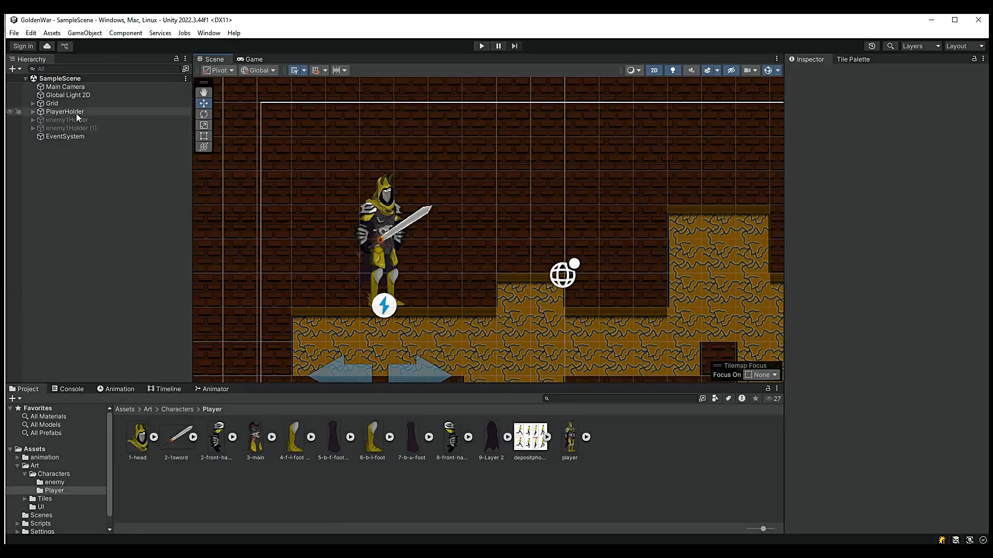
- Select Player inside PlayerHolder, close the Timeline window and show Player's animation clips
click(32, 112)
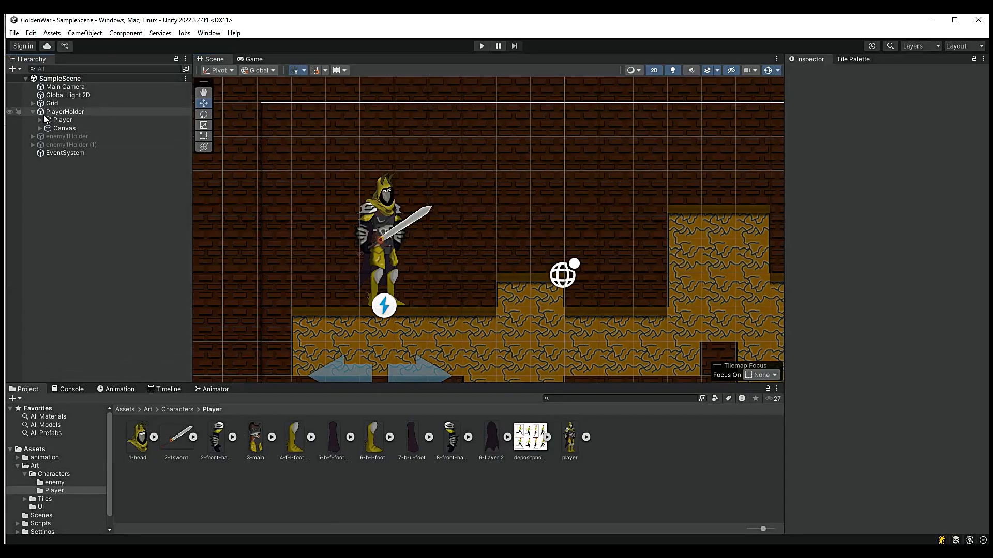
click(52, 119)
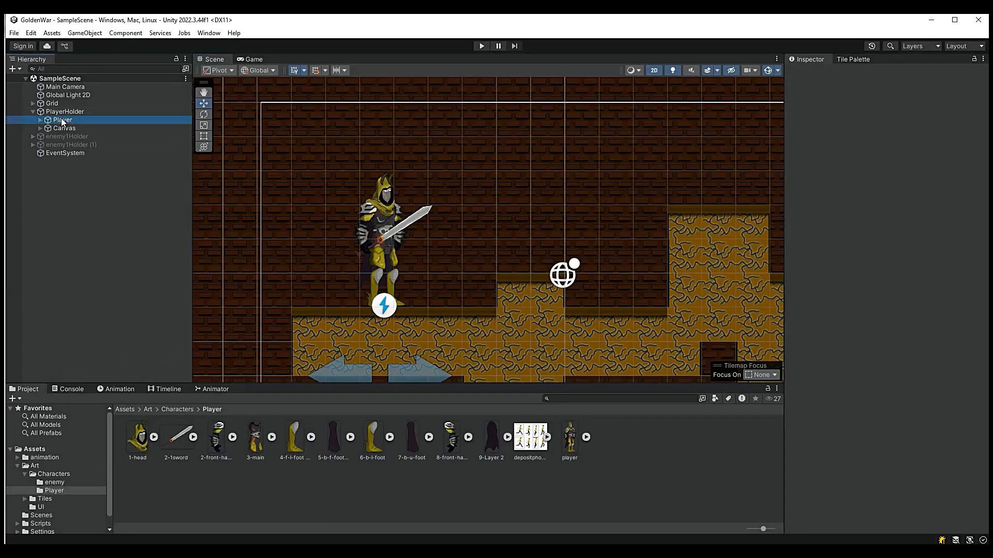
click(168, 389)
right_click(169, 389)
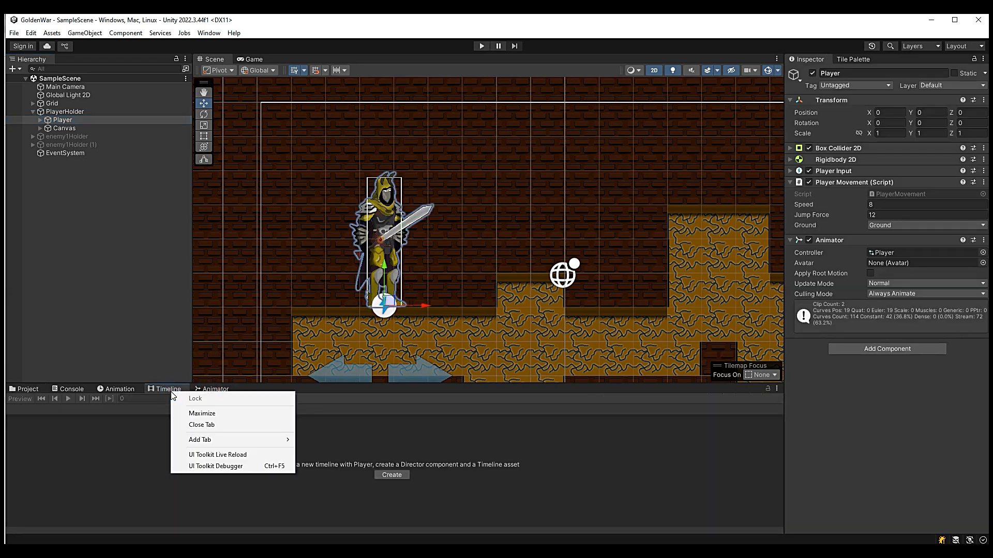
click(172, 421)
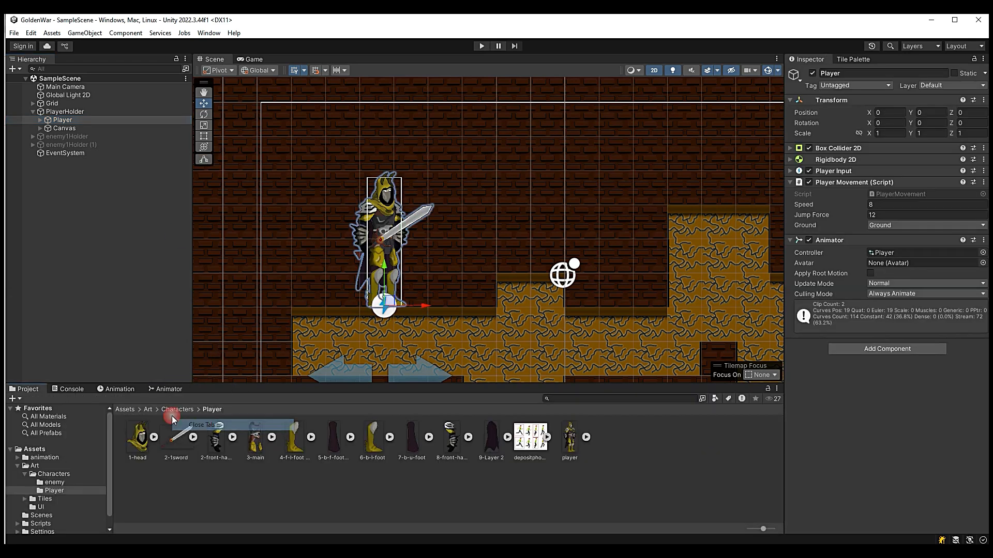
click(113, 389)
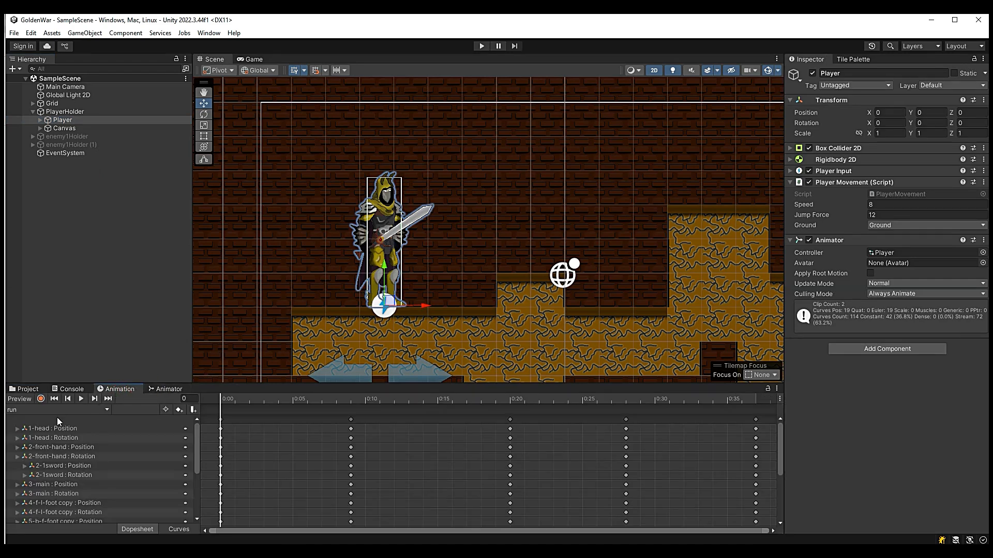
- Create a new animation clip named Jump in the Assets/animation/Player folder
click(48, 448)
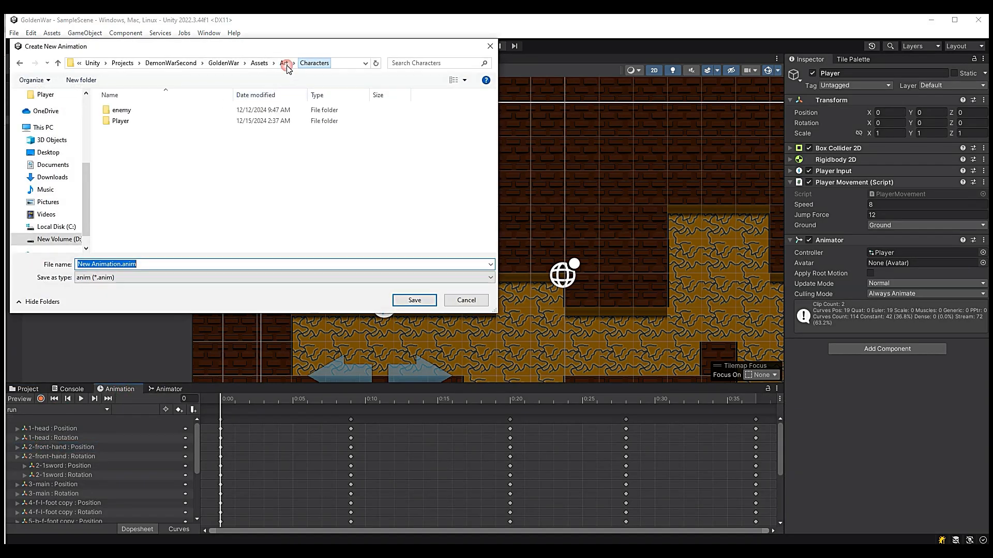
click(259, 65)
double_click(147, 109)
double_click(147, 110)
click(159, 265)
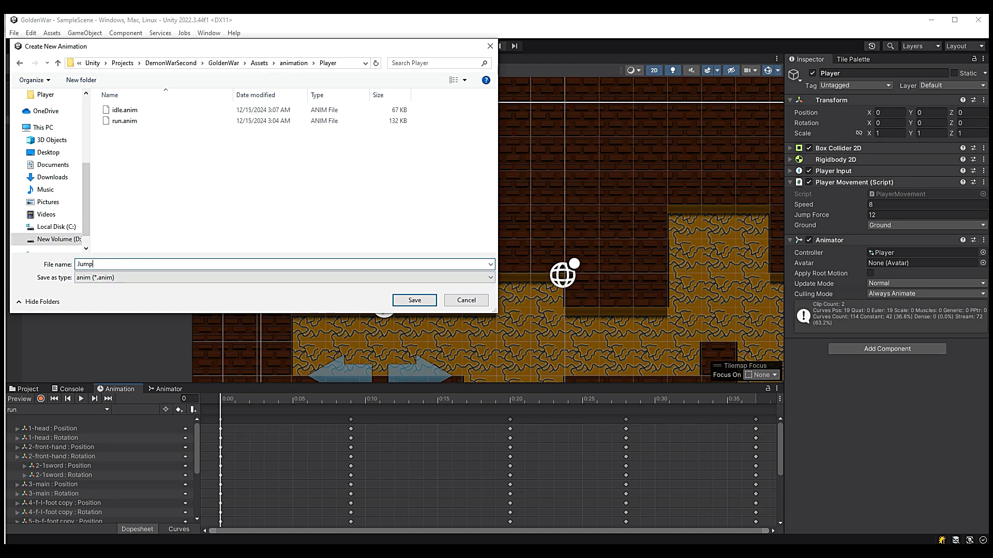
click(412, 301)
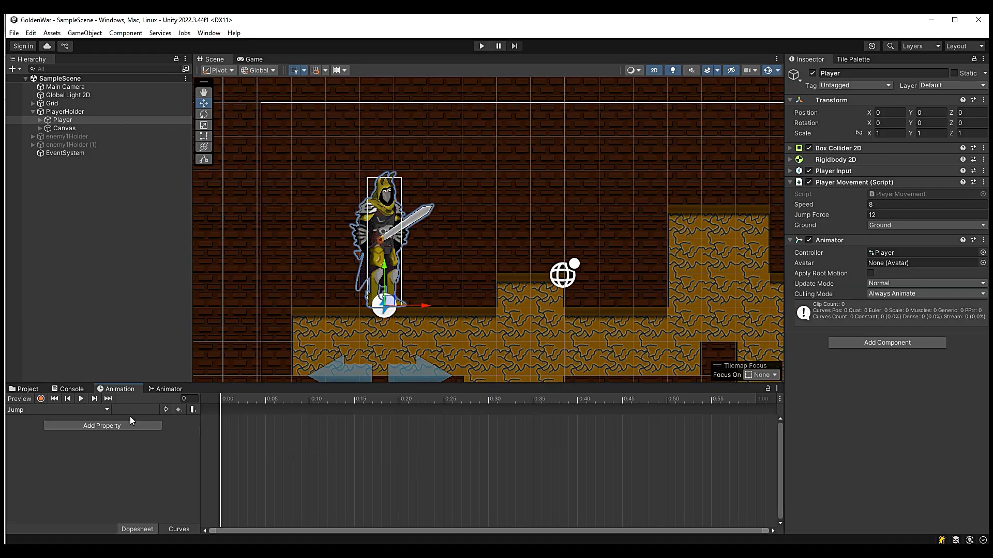
- Record rotations of 2-front-hand, 8-front-hand copy and 1-head at frame 0 of the Jump clip
click(40, 119)
click(93, 137)
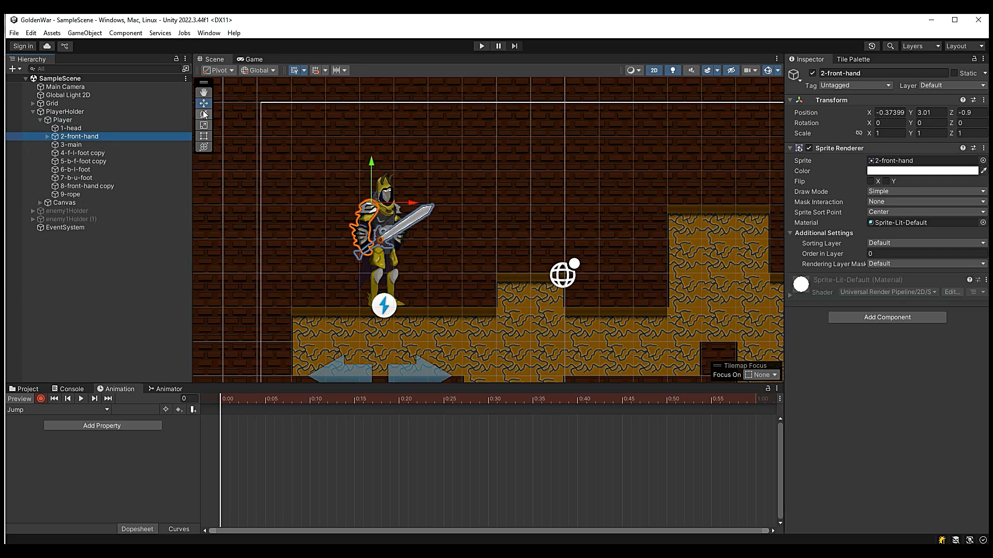
drag(412, 215, 427, 192)
click(96, 186)
click(97, 129)
click(97, 145)
- Rotate 5-b-f-foot copy at frame 0 and turn 4-f-l-foot copy backward to a Z rotation of about -32.2
click(101, 161)
scroll(403, 249, up, 8)
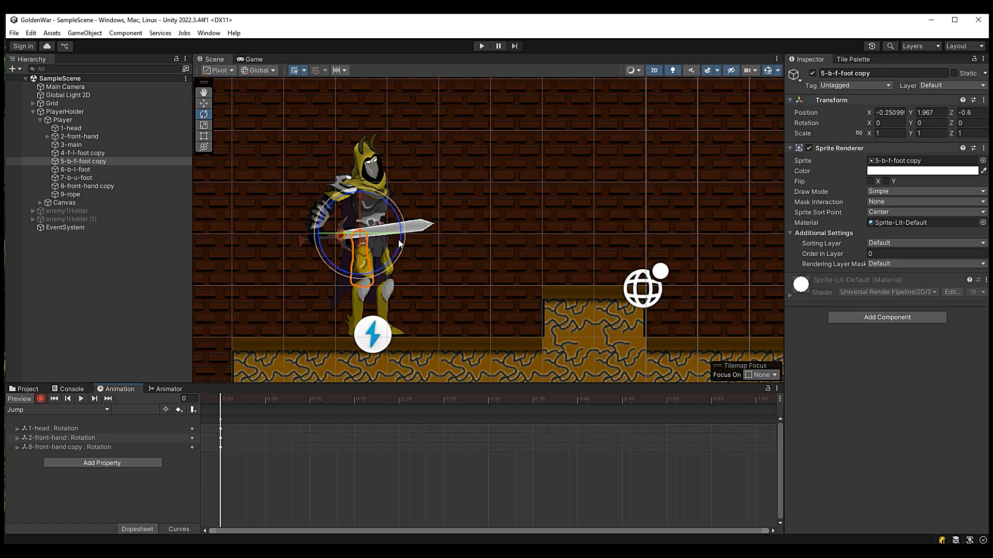
drag(399, 243, 415, 228)
click(103, 154)
drag(402, 291, 391, 313)
scroll(354, 289, up, 10)
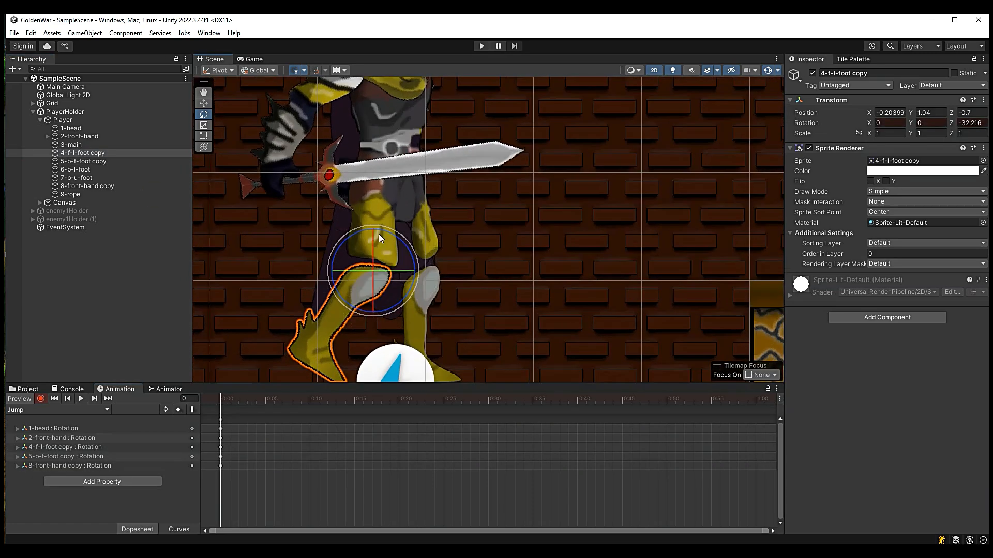
- Move 4-f-l-foot copy forward and downward at frame 0 of the Jump clip
click(106, 161)
scroll(408, 262, up, 4)
click(101, 170)
click(110, 156)
click(203, 104)
scroll(353, 259, up, 10)
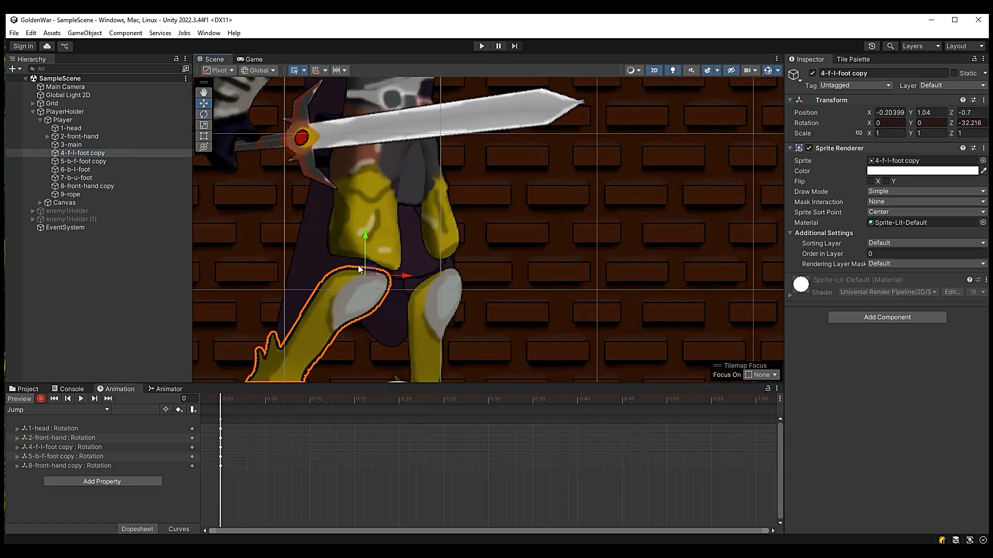
drag(403, 277, 480, 277)
scroll(492, 285, down, 10)
drag(442, 237, 428, 304)
scroll(490, 287, up, 4)
- Nudge 4-f-l-foot copy further forward and slightly upward at frame 0
click(204, 115)
click(204, 104)
click(106, 162)
click(104, 153)
click(203, 104)
scroll(484, 262, up, 6)
drag(500, 291, 527, 290)
drag(487, 250, 517, 229)
scroll(502, 298, down, 10)
scroll(517, 312, up, 3)
- Rotate 7-b-u-foot at frame 0 and turn 6-b-l-foot to a Z rotation of about 16.1
click(104, 175)
click(203, 114)
scroll(472, 238, up, 3)
click(97, 170)
key(ctrl+z)
drag(504, 324, 521, 329)
- Move 6-b-l-foot forward and upward at frame 0 to about X 0.671, Y 1.189
click(106, 178)
click(103, 169)
click(204, 104)
drag(522, 290, 567, 290)
drag(528, 248, 528, 230)
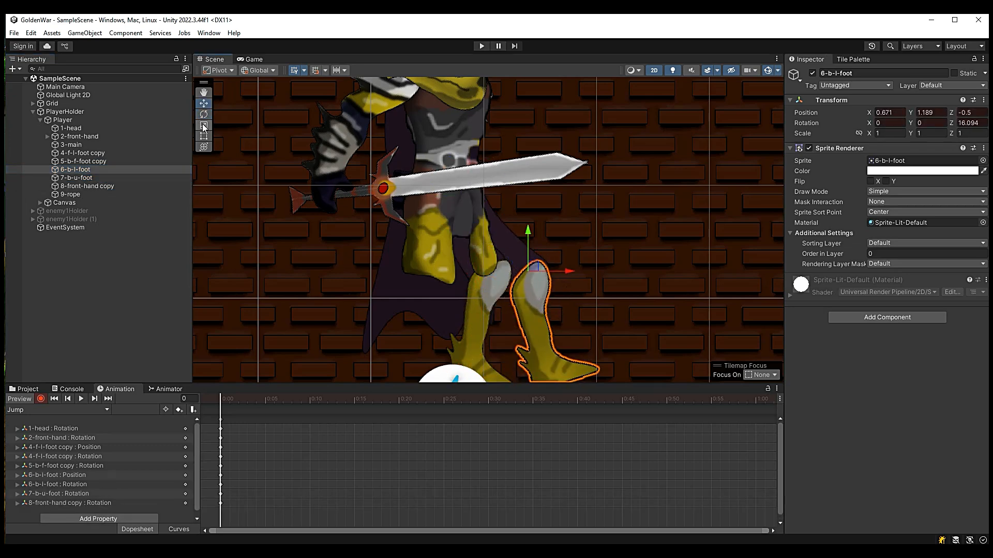
- Rotate 6-b-l-foot to a Z rotation of about 0.1 and move it to about X 0.705, Y 1.212 at frame 0
click(203, 115)
drag(555, 301, 538, 315)
scroll(538, 316, down, 5)
click(204, 104)
scroll(575, 324, down, 4)
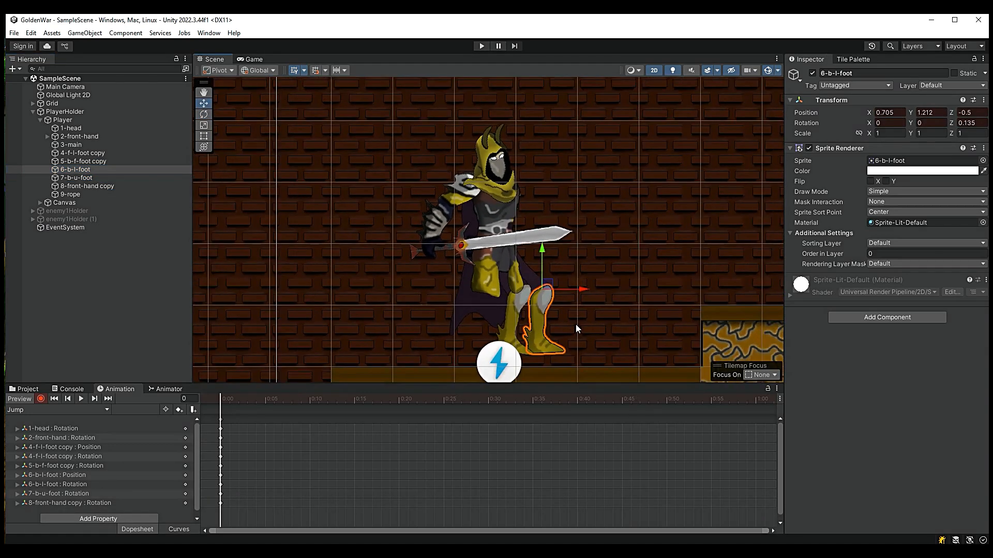
- Select all nine body parts of Player and lower them slightly together at frame 0 of the Jump clip
scroll(576, 324, up, 4)
click(104, 154)
ctrl+click(104, 161)
drag(488, 215, 482, 223)
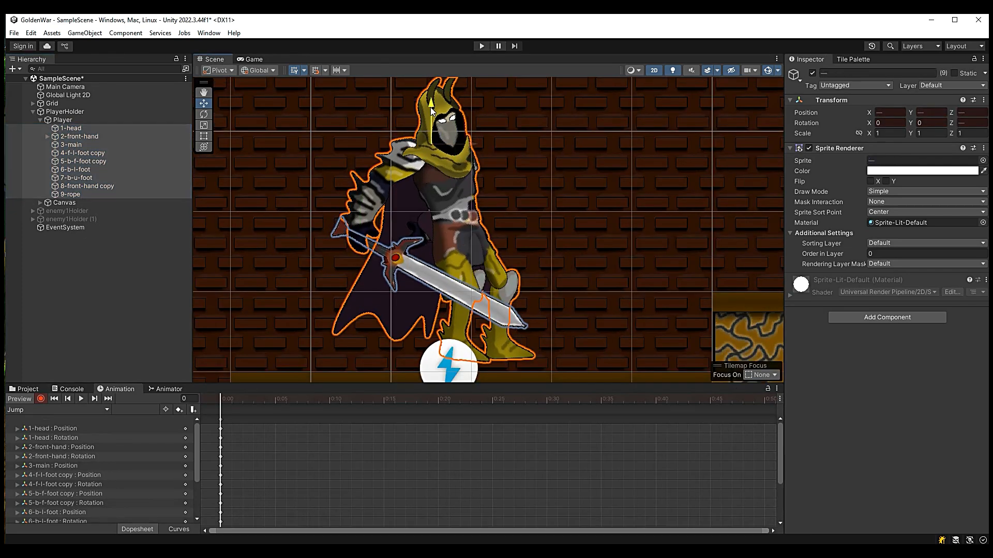
scroll(504, 264, down, 5)
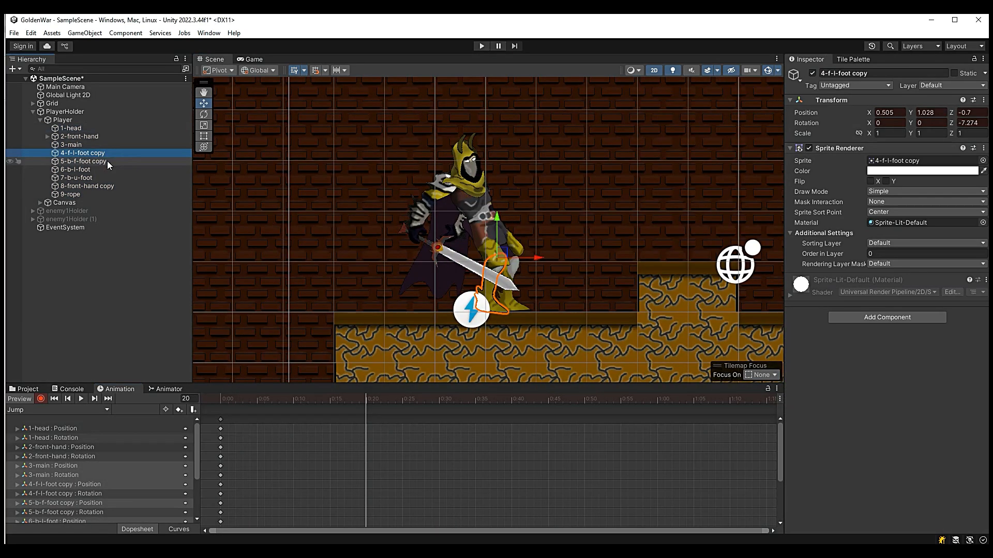
- Rotate 3-main at frame 20 of the Jump clip so the torso leans forward
scroll(473, 244, up, 5)
click(129, 145)
drag(448, 210, 511, 223)
- Move 1-head forward over the leaning torso and rotate it at frame 20
click(204, 114)
click(129, 128)
click(205, 104)
drag(500, 168, 538, 168)
key(e)
drag(536, 144, 565, 171)
- Move 2-front-hand forward and slightly upward at frame 20, and rotate it to about 59.8 so the sword swings up
click(103, 137)
key(w)
drag(468, 156, 513, 156)
drag(471, 112, 471, 104)
click(204, 114)
drag(509, 167, 623, 145)
scroll(596, 190, up, 2)
scroll(381, 216, down, 5)
click(532, 219)
scroll(523, 202, up, 5)
middle_drag(359, 129, 327, 177)
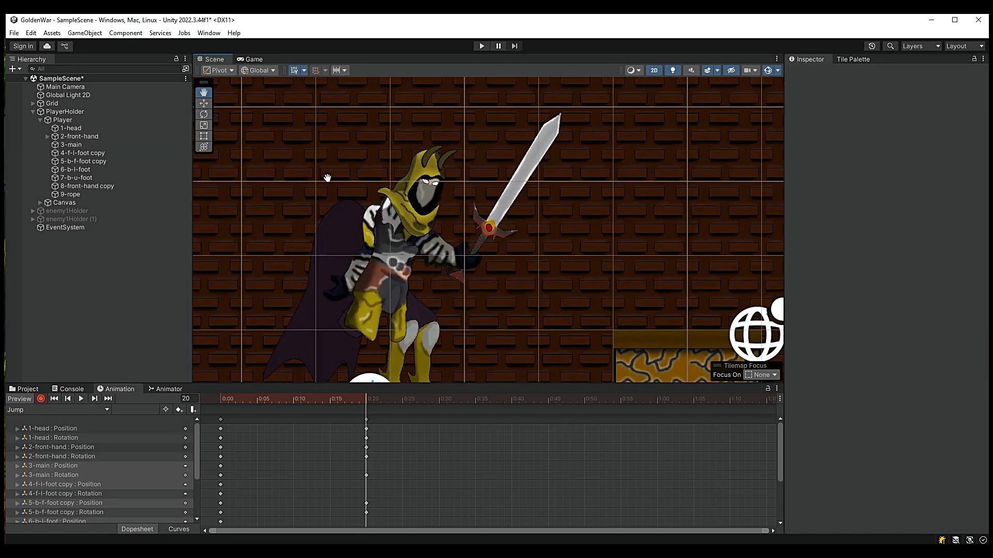
- Adjust 2-front-hand at frame 20 to about X 0.163, Y 2.714, Z -1.1 with a Z rotation of about 61.5
scroll(327, 177, up, 3)
key(w)
click(103, 136)
drag(443, 205, 435, 206)
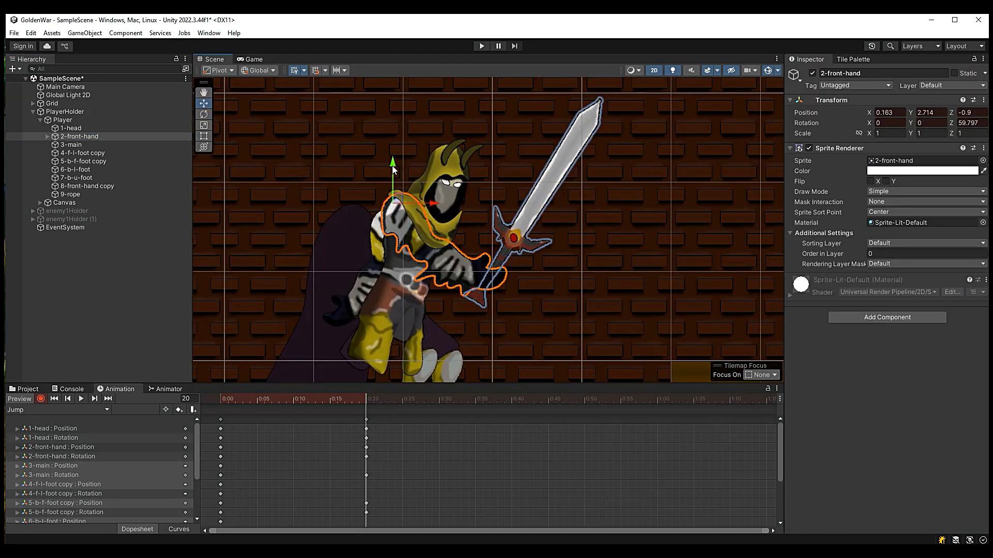
drag(449, 187, 421, 212)
click(975, 112)
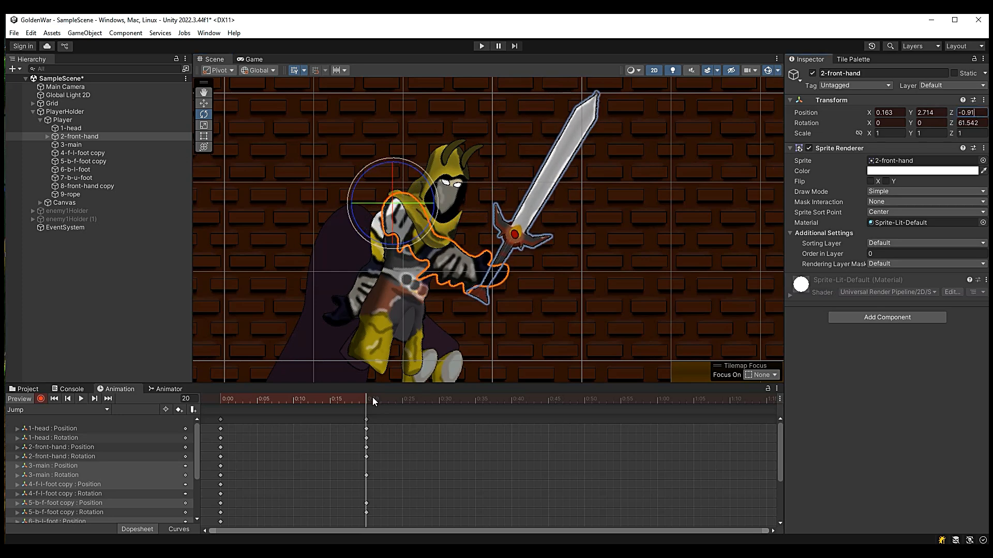
mouse_move(371, 399)
mouse_down()
mouse_move(222, 399)
mouse_move(364, 400)
mouse_up()
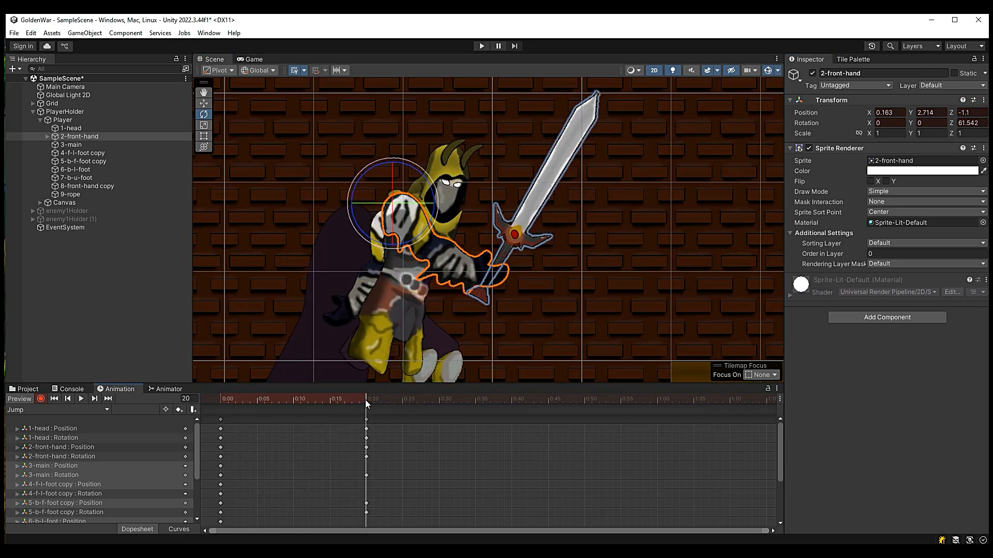
- Rotate 2-front-hand further at frame 20 to raise the sword overhead
drag(432, 219, 446, 157)
scroll(473, 225, down, 7)
drag(471, 223, 468, 210)
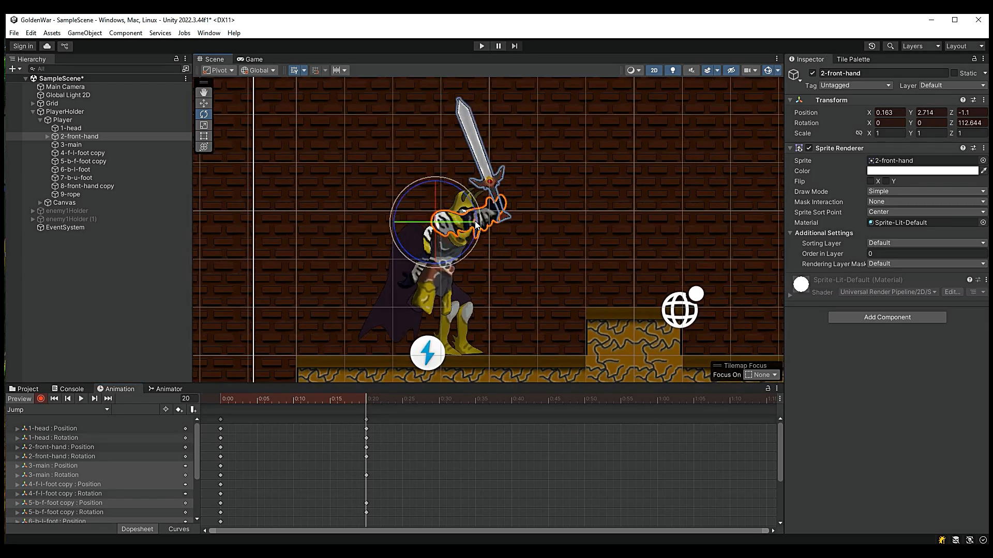
- Rotate 8-front-hand copy to a Z rotation of about 91.5 at frame 20
scroll(471, 266, up, 5)
click(96, 185)
drag(414, 243, 444, 231)
mouse_move(366, 399)
mouse_down()
mouse_move(248, 418)
mouse_move(366, 400)
mouse_up()
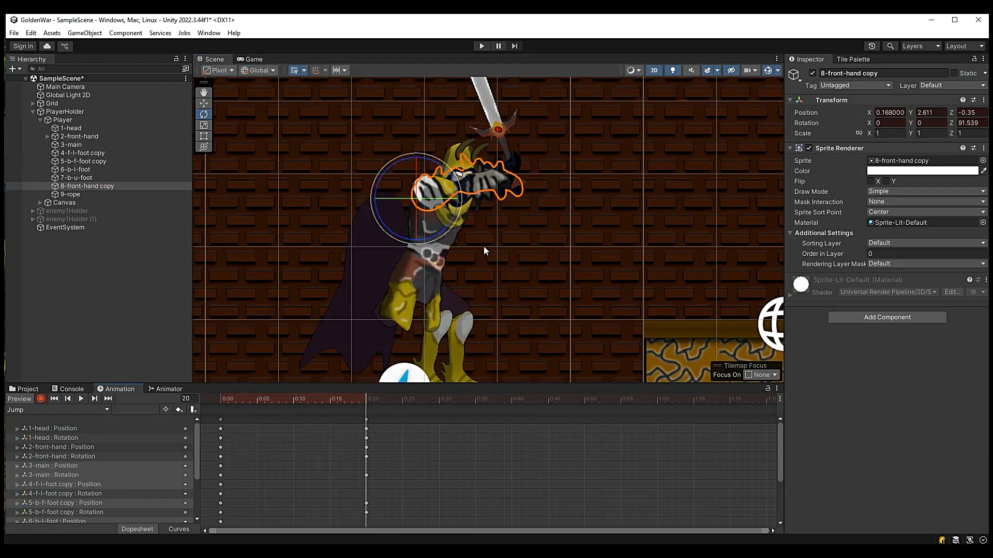
- Rotate 9-rope to about -48.4 and move it to about X 0.408, Y 2.785 at frame 20
click(78, 194)
drag(357, 235, 341, 218)
key(w)
drag(420, 200, 474, 200)
drag(435, 158, 442, 146)
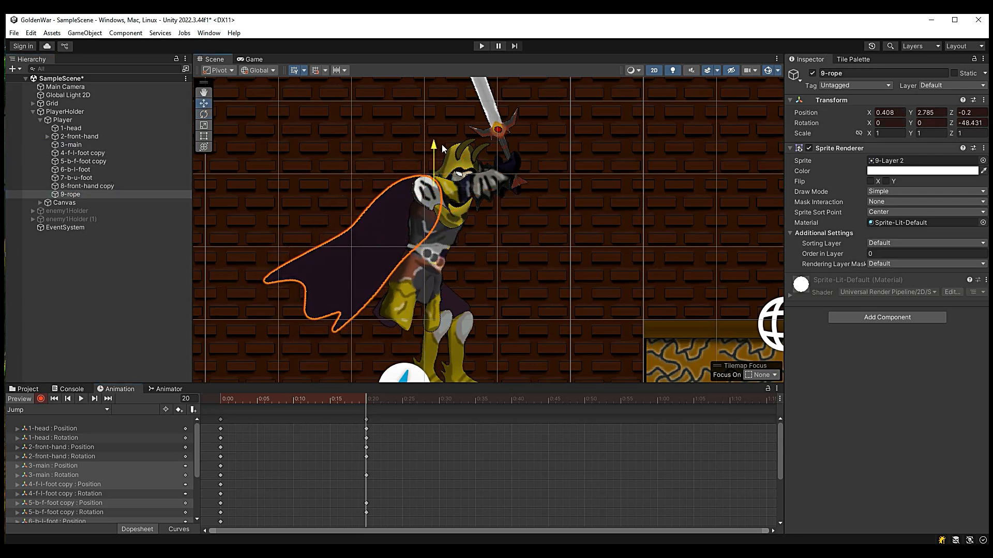
click(169, 257)
- Move 4-f-l-foot copy under the rear thigh and rotate it so the lower leg trails backward at frame 20
click(85, 153)
scroll(460, 317, down, 5)
key(Down)
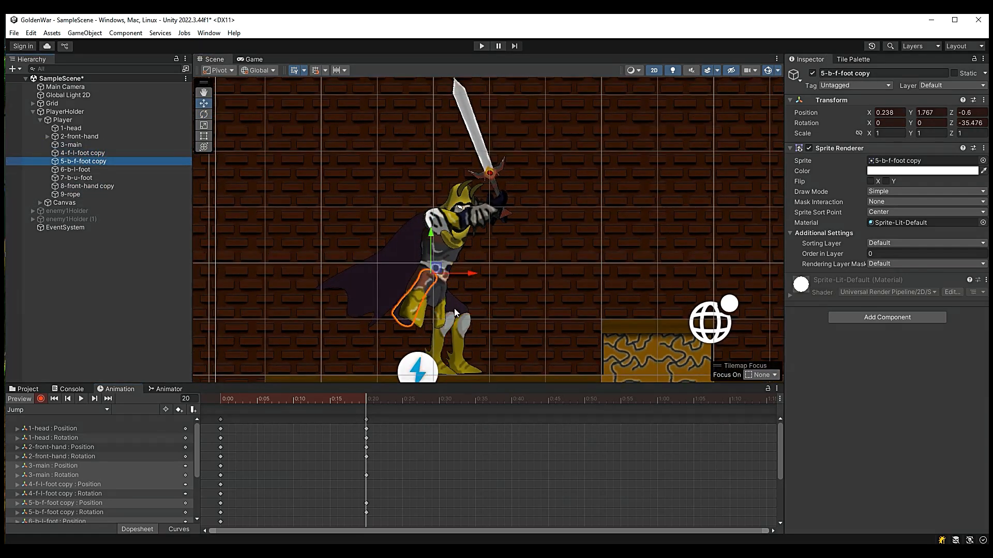
click(93, 154)
drag(482, 314, 439, 314)
key(e)
drag(408, 355, 377, 343)
scroll(377, 343, up, 5)
key(w)
drag(463, 283, 509, 265)
scroll(492, 311, down, 5)
- Rotate 7-b-u-foot slightly at frame 20 of the Jump clip
click(95, 169)
click(92, 178)
scroll(492, 274, up, 3)
key(e)
key(w)
scroll(492, 264, up, 1)
key(r)
scroll(542, 285, down, 4)
key(e)
drag(532, 297, 527, 300)
- Rotate 6-b-l-foot and move it backward at frame 20 so the lower leg trails behind, and scrub the motion
click(113, 186)
click(107, 170)
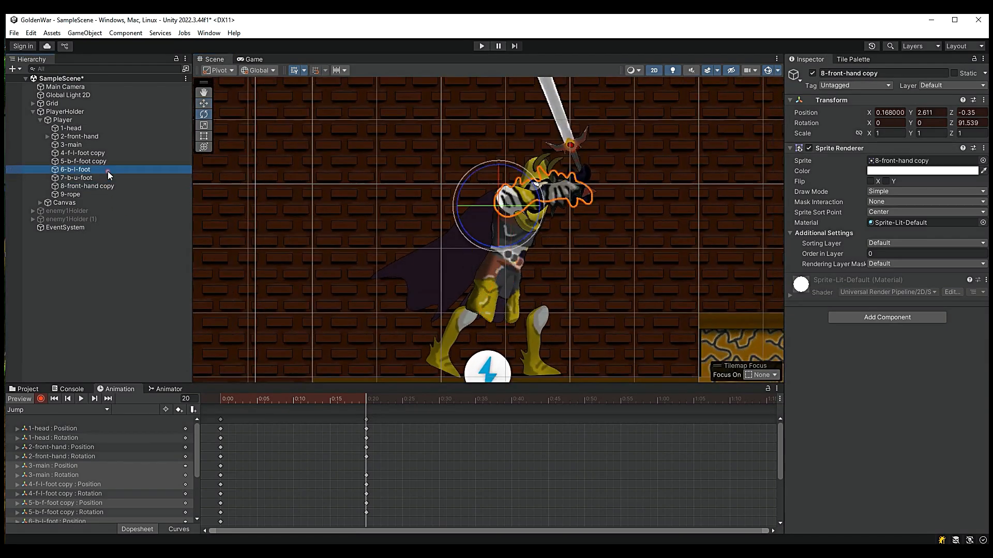
drag(560, 343, 525, 349)
key(w)
drag(571, 309, 546, 310)
drag(515, 275, 516, 276)
scroll(535, 310, up, 4)
drag(534, 309, 529, 309)
scroll(541, 319, down, 7)
drag(368, 398, 339, 436)
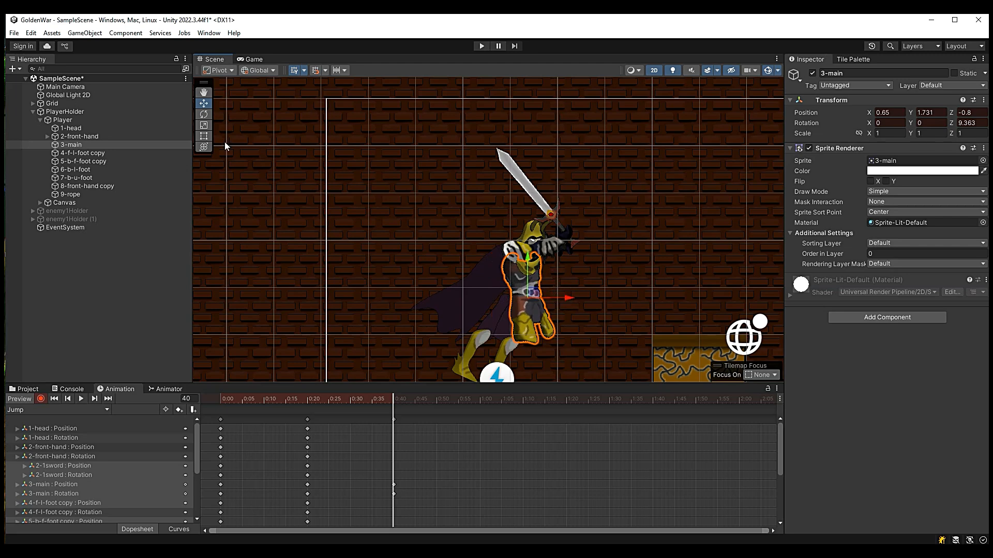
- Move 4-f-l-foot copy to about X 1.12, Y 1.0 and rotate it to about -65.6 at frame 40
click(83, 161)
click(91, 153)
scroll(574, 348, up, 10)
drag(507, 270, 507, 276)
drag(546, 313, 569, 313)
drag(529, 273, 529, 279)
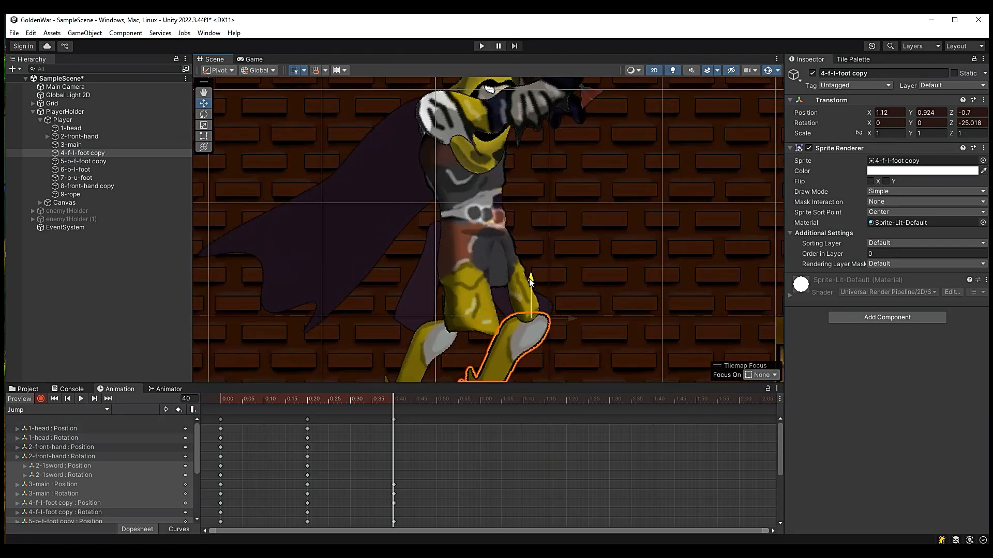
click(204, 115)
mouse_move(533, 351)
mouse_down()
mouse_move(516, 346)
mouse_move(540, 358)
mouse_up()
scroll(530, 331, down, 8)
scroll(538, 325, up, 5)
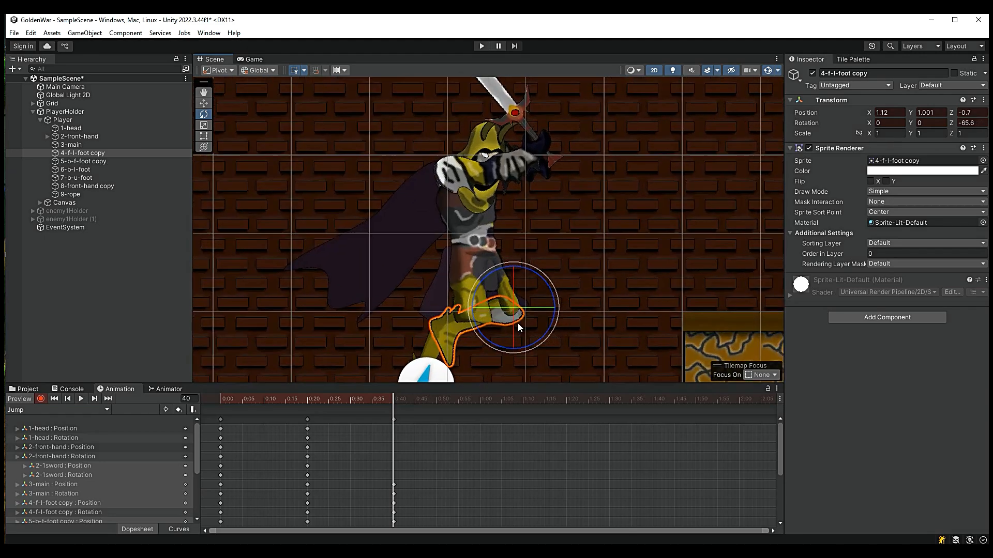
- Rotate 6-b-l-foot to about -71.5 and move it to about X 1.397, Y 0.892 at frame 40
click(106, 170)
click(100, 178)
scroll(458, 247, up, 3)
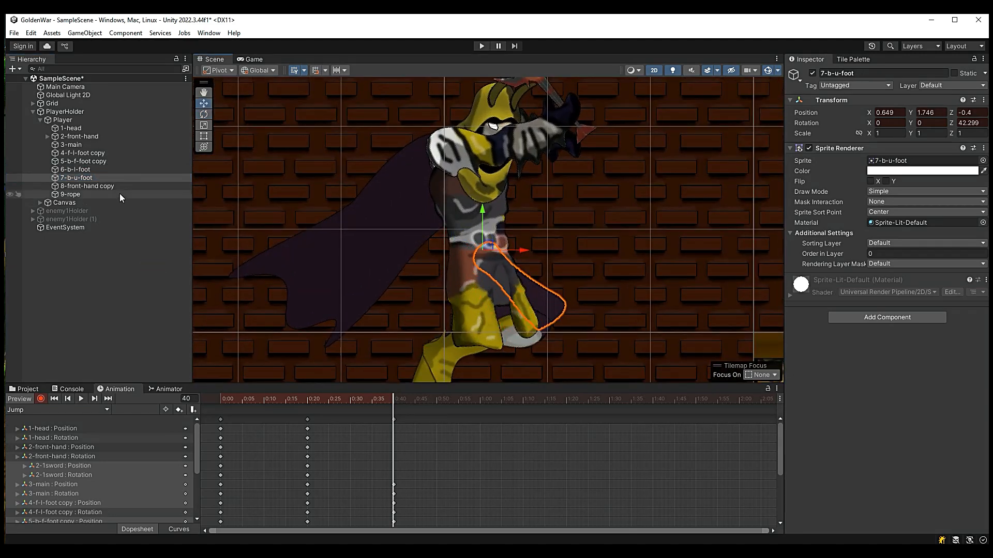
click(112, 187)
click(110, 171)
key(e)
scroll(517, 304, down, 4)
drag(502, 347, 592, 306)
key(w)
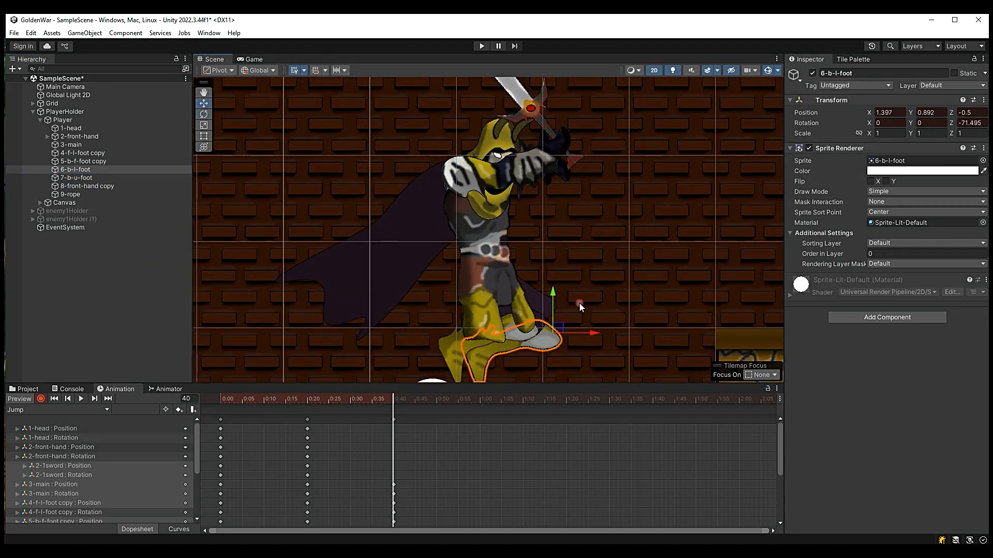
drag(556, 274, 558, 271)
- Scrub the motion up to frame 40 and nudge the position of 6-b-l-foot slightly
scroll(571, 335, down, 4)
drag(356, 401, 394, 408)
scroll(568, 332, up, 9)
mouse_move(552, 295)
mouse_down()
mouse_move(562, 295)
mouse_move(511, 314)
mouse_move(544, 297)
mouse_up()
- Examine the individual leg parts and scrub the Jump clip's motion up to frame 40
click(95, 159)
click(95, 154)
scroll(511, 314, down, 7)
click(95, 170)
click(95, 177)
click(95, 169)
scroll(501, 338, down, 8)
drag(383, 401, 395, 429)
- Rotate 3-main to about 1.5 and move it to about X 0.715, Y 1.84 at frame 40
scroll(516, 314, up, 5)
click(74, 145)
key(e)
mouse_move(445, 212)
mouse_down()
mouse_move(455, 215)
mouse_move(433, 207)
mouse_up()
key(w)
drag(473, 248, 478, 247)
scroll(479, 251, down, 9)
scroll(486, 258, up, 7)
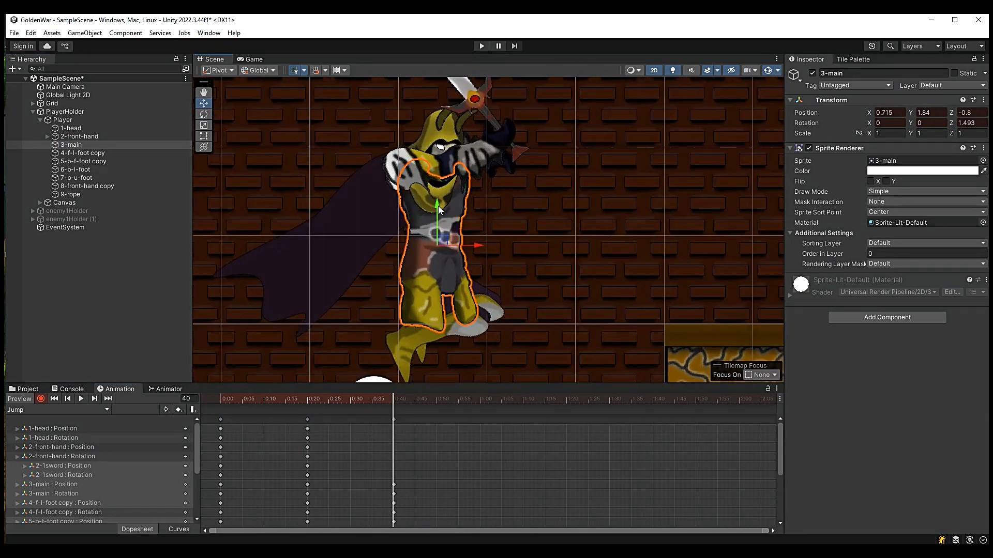
- Scale 3-main to about X 0.991, Y 0.781 and raise it to about Y 1.91 at frame 40
click(205, 126)
click(308, 400)
drag(399, 257, 398, 258)
click(394, 400)
mouse_move(436, 205)
mouse_down()
mouse_move(436, 213)
mouse_move(435, 200)
mouse_up()
click(205, 103)
scroll(497, 293, down, 12)
scroll(526, 296, up, 11)
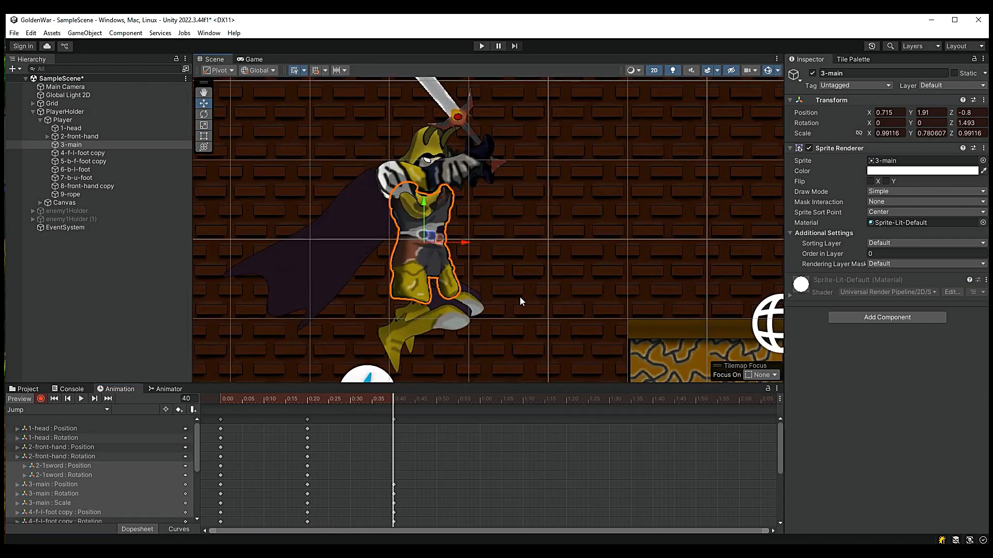
- Nudge 4-f-l-foot copy slightly upward at frame 40 of the Jump clip
click(97, 170)
click(100, 162)
click(99, 154)
drag(459, 273, 459, 270)
scroll(485, 317, up, 3)
- Rotate 8-front-hand copy to about 61.7 and swing 2-front-hand down at frame 40 so the sword points upright
drag(400, 175, 412, 219)
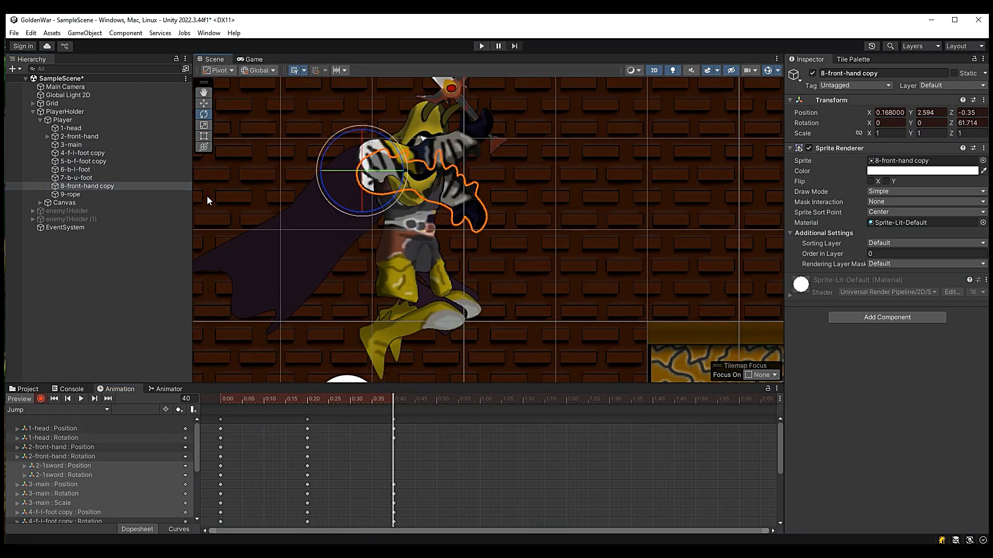
click(98, 137)
scroll(518, 259, down, 6)
scroll(520, 260, down, 2)
scroll(519, 260, up, 5)
- Nudge 1-head slightly forward at frame 40
click(71, 128)
click(204, 103)
drag(491, 203, 497, 204)
scroll(510, 232, down, 3)
- Move 9-rope to about X 0.616, Y 2.632, rotate it to about -30.3 at frame 40, and scrub the motion
click(70, 194)
drag(445, 180, 412, 222)
click(204, 114)
scroll(502, 308, down, 9)
scroll(471, 288, up, 5)
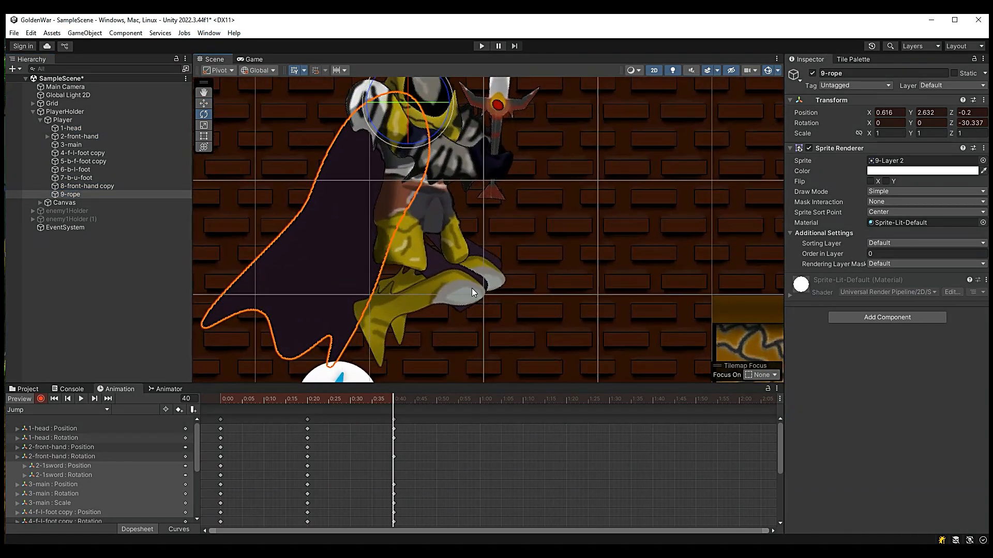
scroll(439, 297, down, 3)
mouse_move(391, 399)
mouse_down()
mouse_move(296, 424)
mouse_move(397, 409)
mouse_up()
scroll(497, 282, up, 1)
- Rotate 5-b-f-foot copy and nudge its position at frame 41 of the Jump clip
click(98, 186)
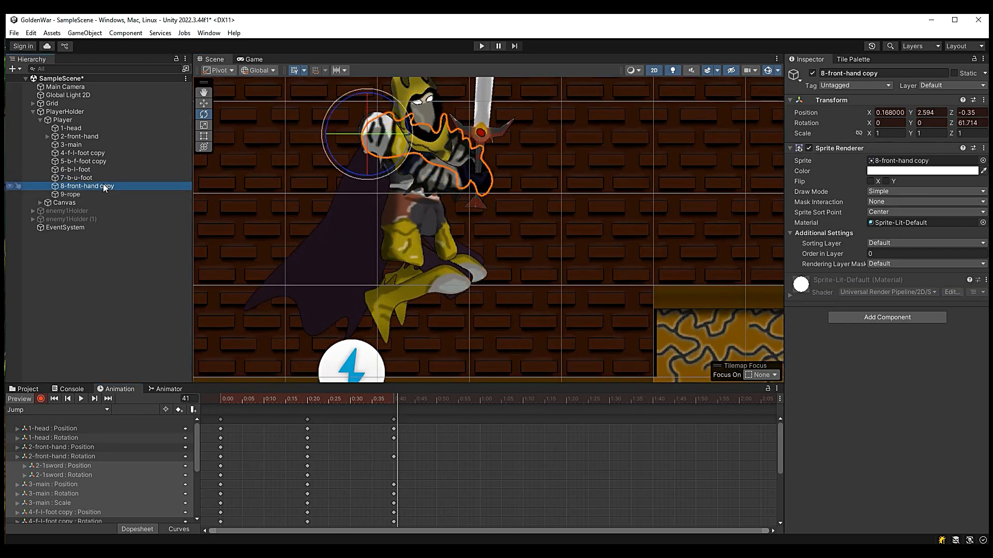
click(88, 161)
scroll(401, 226, up, 3)
drag(400, 224, 425, 225)
key(w)
drag(379, 163, 378, 164)
scroll(444, 274, down, 2)
- Select all body parts from 1-head to 9-rope at frame 40 of the Jump clip and nudge them up slightly
click(98, 180)
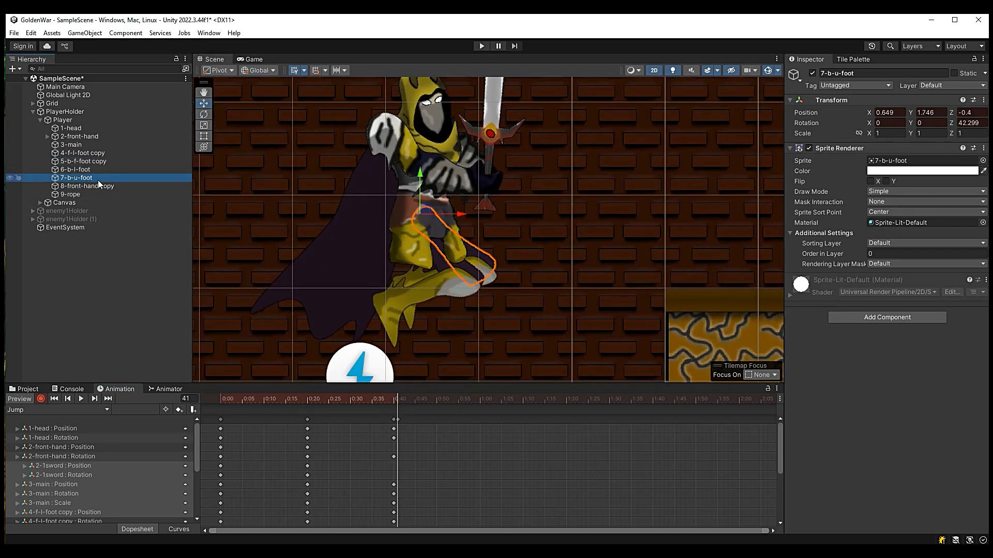
scroll(476, 297, down, 4)
mouse_move(398, 419)
mouse_down()
mouse_move(349, 420)
mouse_move(394, 435)
mouse_up()
click(99, 129)
shift+click(83, 195)
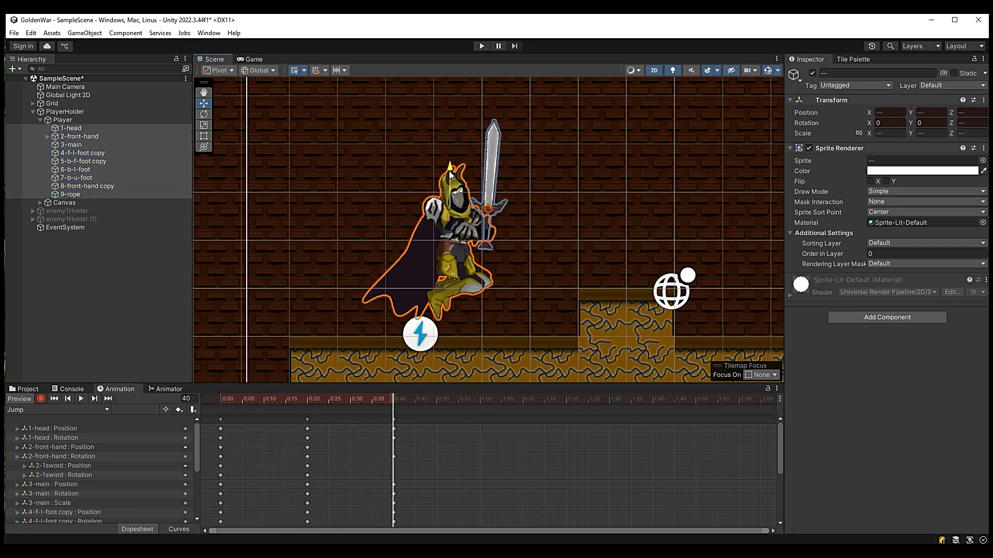
- Rotate and nudge 2-1sword to tilt the blade forward, and move 2-front-hand to about X 0.302, Y 2.752 at frame 40
key(e)
click(47, 136)
click(96, 146)
drag(528, 226, 542, 259)
scroll(508, 237, up, 10)
key(w)
drag(468, 219, 461, 226)
click(97, 137)
drag(377, 166, 392, 166)
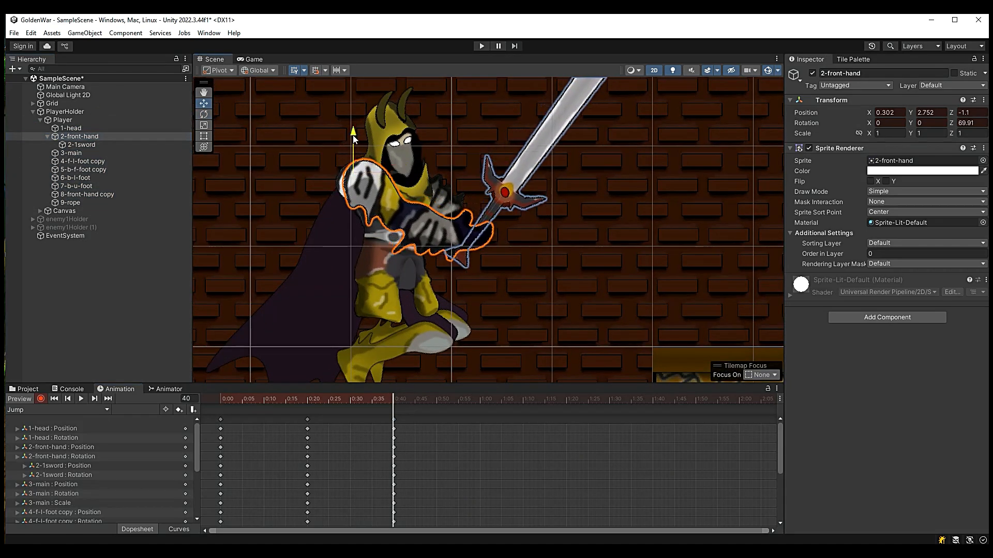
scroll(441, 330, down, 3)
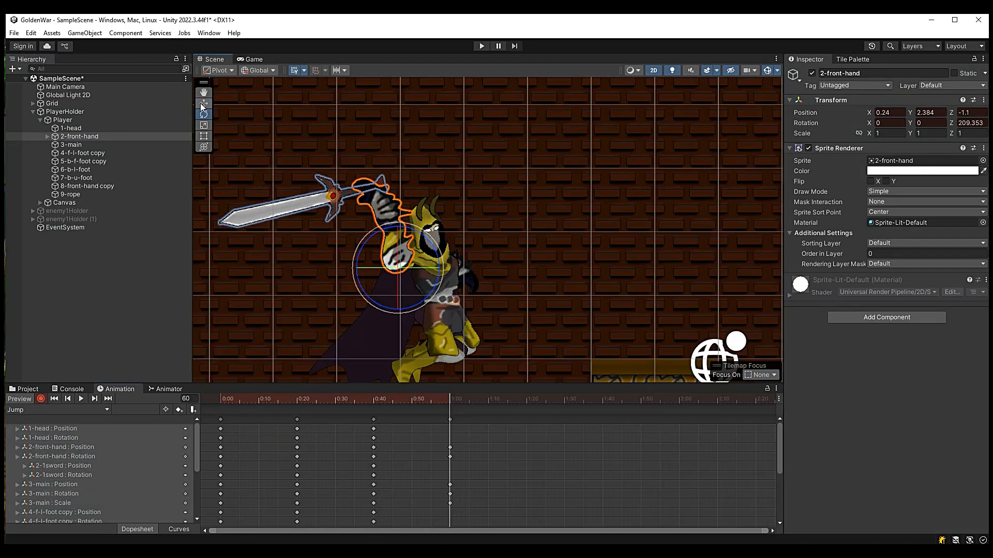
- Reposition 2-front-hand at the shoulder and rotate 8-front-hand copy to about 189.5 at frame 60
click(203, 104)
drag(439, 268, 535, 149)
click(93, 187)
click(204, 114)
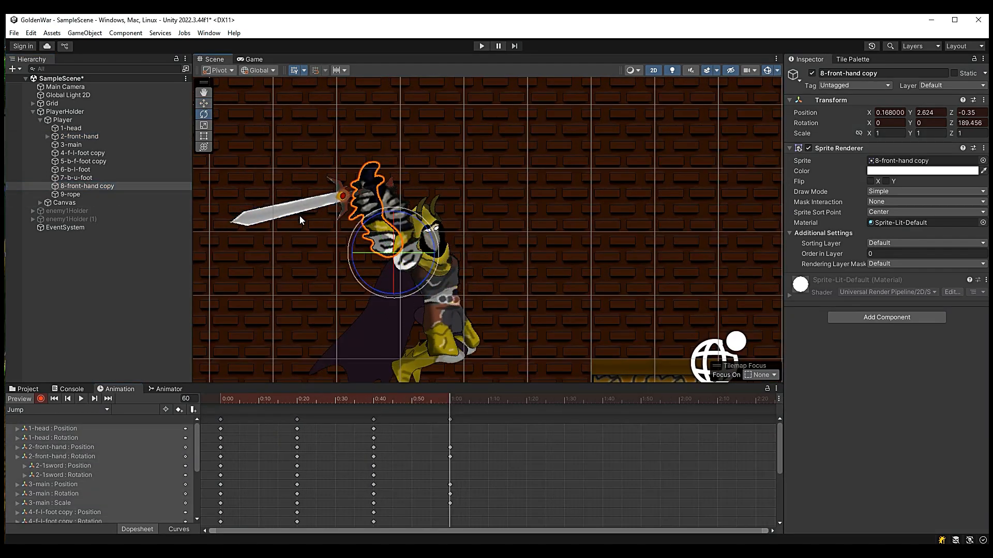
- Move 8-front-hand copy to about X 0.435, Y 2.467 at frame 60
click(76, 170)
drag(449, 399, 449, 449)
scroll(508, 251, down, 6)
click(98, 186)
scroll(444, 275, up, 3)
click(204, 104)
drag(449, 249, 471, 249)
drag(435, 212, 435, 223)
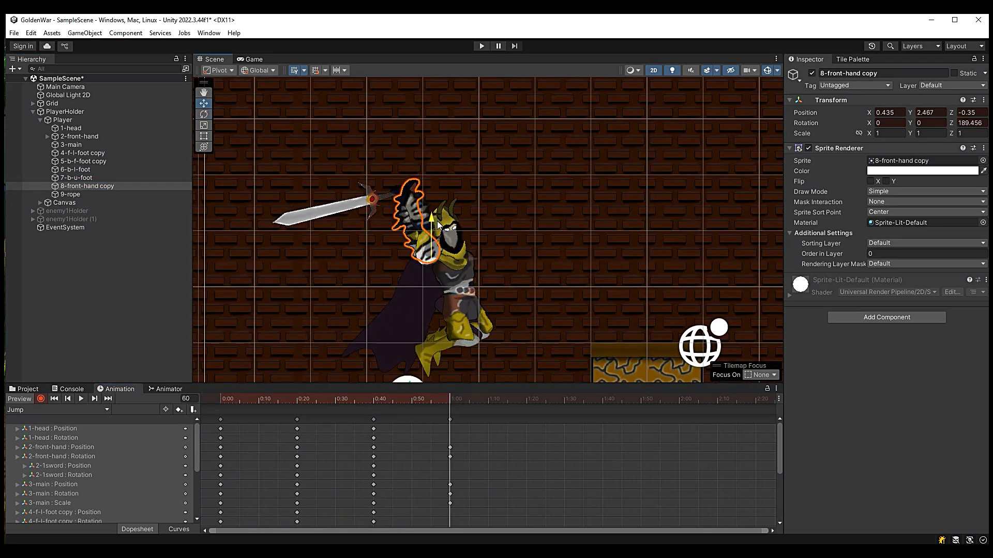
- Rotate 5-b-f-foot copy at frame 60 for the landing pose
click(83, 162)
click(204, 116)
drag(497, 331, 594, 293)
scroll(486, 351, up, 9)
click(203, 105)
click(75, 170)
scroll(459, 283, down, 4)
- Rotate 4-f-l-foot copy to about 27.4 and shift it toward the knee at frame 60
click(83, 153)
scroll(470, 316, down, 5)
click(205, 116)
scroll(478, 349, up, 9)
click(206, 104)
scroll(491, 311, down, 3)
drag(486, 257, 479, 280)
drag(436, 217, 436, 262)
- Nudge 5-b-f-foot copy into place and fit 4-f-l-foot copy against the knee at frame 60
click(89, 161)
drag(401, 152, 401, 127)
drag(444, 167, 426, 168)
drag(384, 127, 384, 122)
click(100, 155)
drag(478, 303, 497, 303)
drag(453, 266, 451, 235)
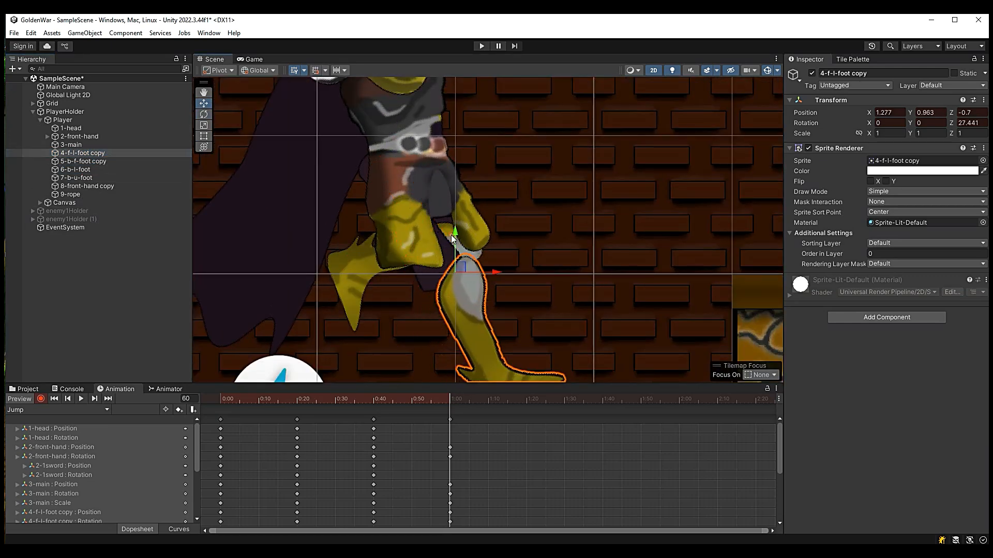
click(452, 239)
click(446, 166)
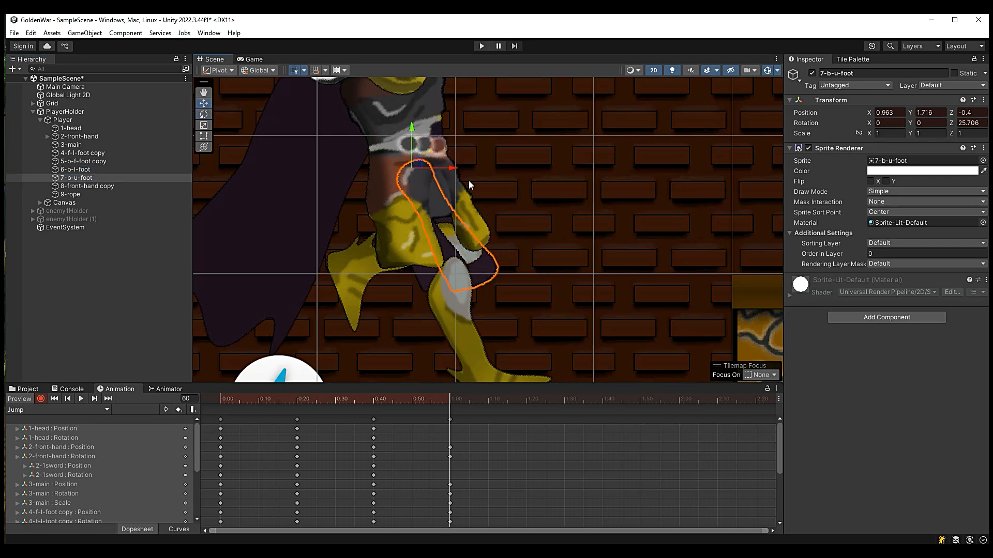
- Swing 6-b-l-foot forward and join it to the knee at frame 60
click(108, 172)
click(205, 115)
drag(493, 286, 622, 231)
scroll(524, 263, up, 2)
click(205, 104)
drag(469, 205, 469, 232)
drag(510, 274, 524, 274)
drag(485, 234, 485, 227)
scroll(525, 300, down, 10)
- Rotate 9-rope to about -37.1 at frame 60 and scrub the Jump clip to check the motion
click(77, 194)
click(204, 115)
drag(464, 194, 456, 201)
scroll(472, 227, down, 5)
drag(448, 400, 450, 450)
drag(383, 401, 450, 400)
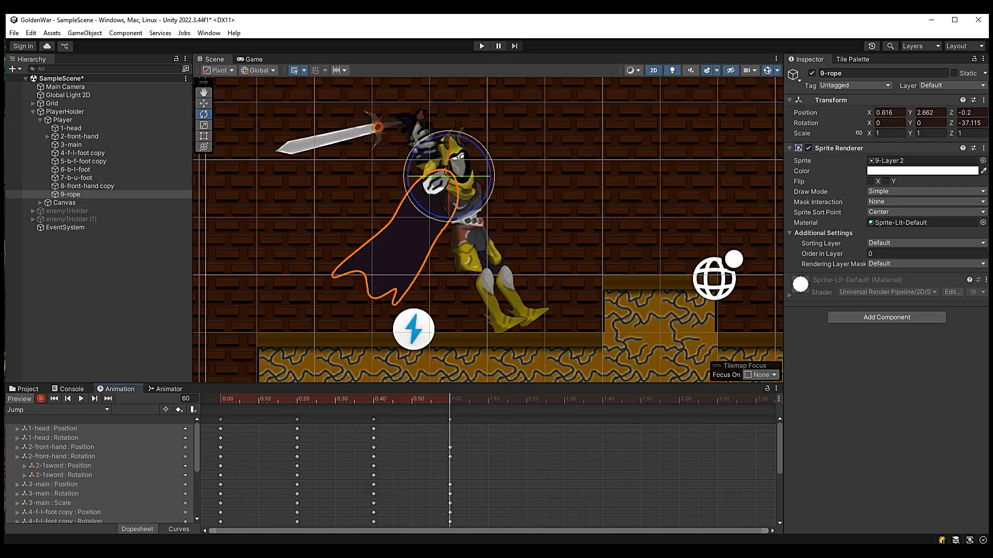
- Rotate and nudge 1-head at frame 60, then set 9-rope to about X 0.645 with rotation -40.7
click(71, 128)
drag(496, 173, 498, 192)
scroll(468, 163, up, 4)
click(204, 104)
drag(460, 179, 465, 181)
scroll(543, 290, down, 5)
mouse_move(444, 401)
mouse_down()
mouse_move(449, 410)
mouse_move(357, 410)
mouse_move(450, 410)
mouse_up()
click(70, 194)
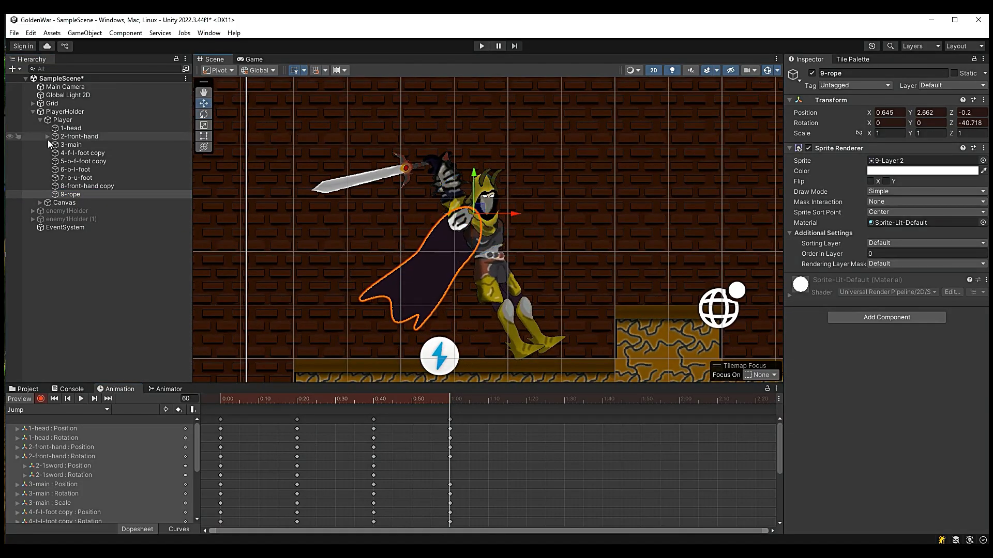
- Tilt 2-1sword's blade further down behind the raised hand at frame 60
click(373, 176)
drag(443, 200, 470, 195)
click(47, 136)
scroll(450, 460, down, 6)
- Select the Jump clip's keyframes, compress their timing to end at about frame 54, and preview the animation
drag(779, 447, 779, 483)
drag(779, 483, 779, 446)
drag(417, 399, 210, 523)
click(492, 448)
drag(435, 433, 221, 533)
drag(419, 480, 364, 480)
click(81, 398)
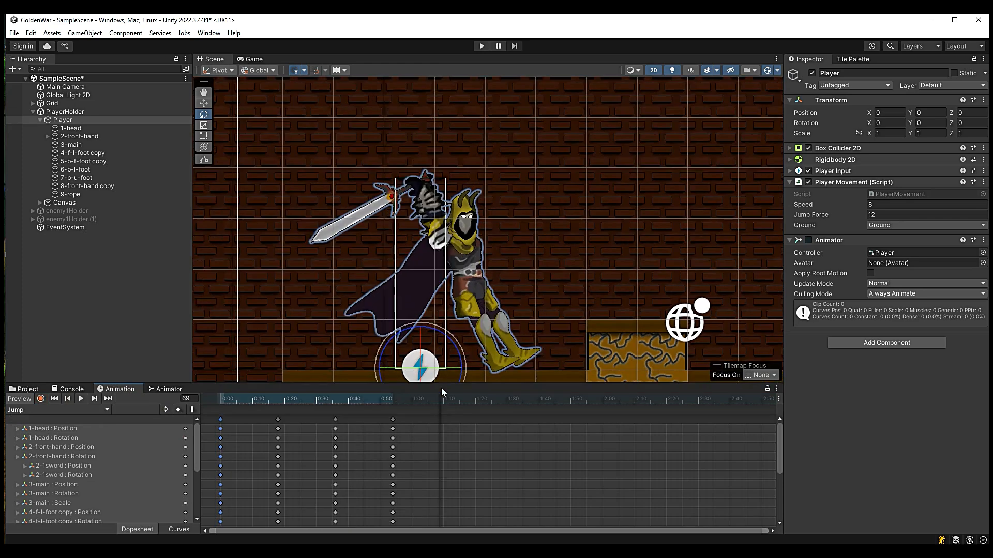
- Return the Jump clip to frame 0 and enable the Animator component on Player
drag(438, 400, 225, 459)
click(45, 414)
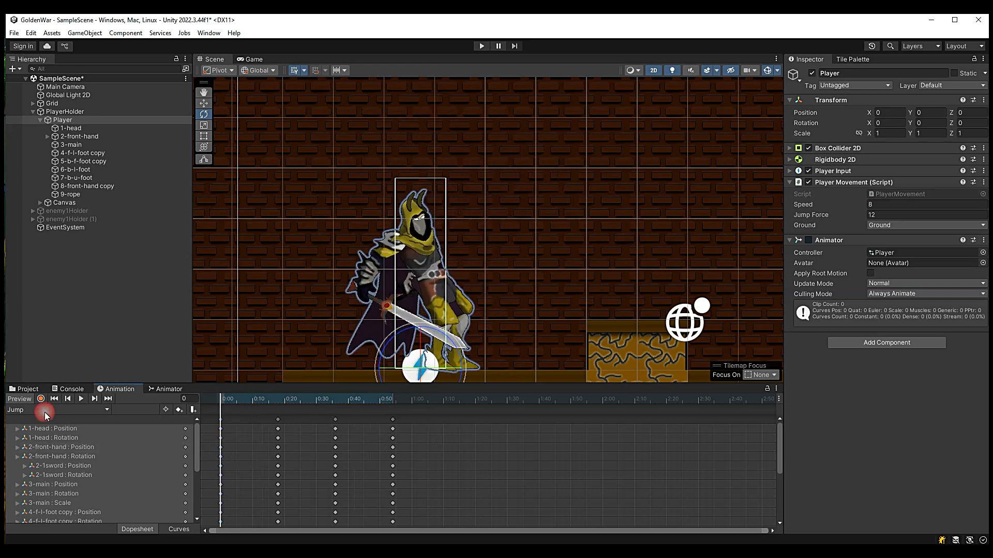
click(23, 389)
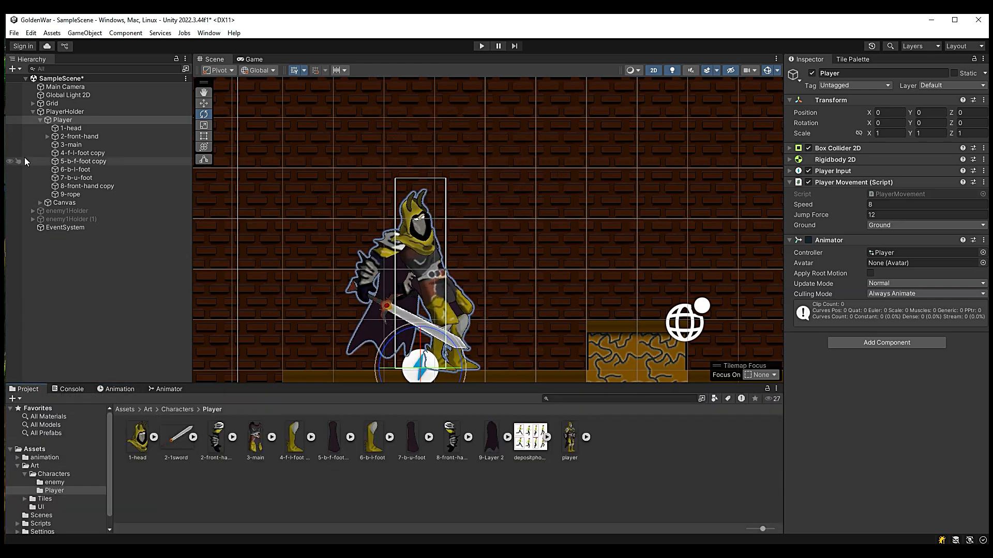
click(33, 111)
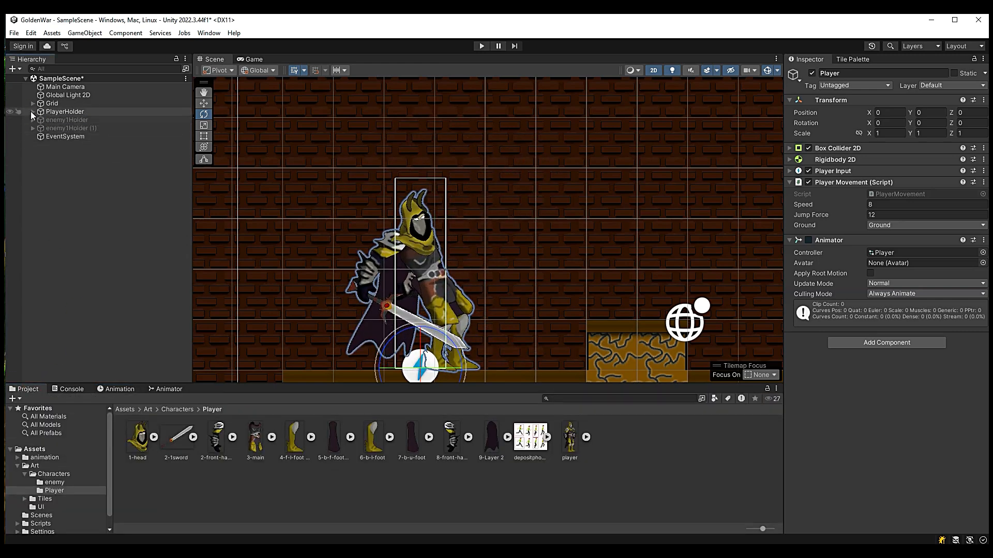
click(32, 112)
click(41, 120)
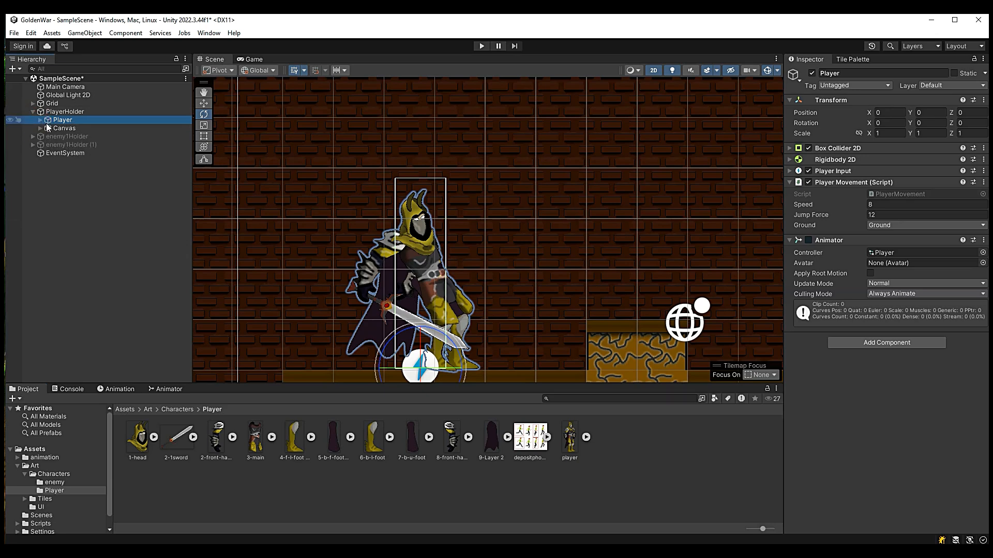
click(40, 120)
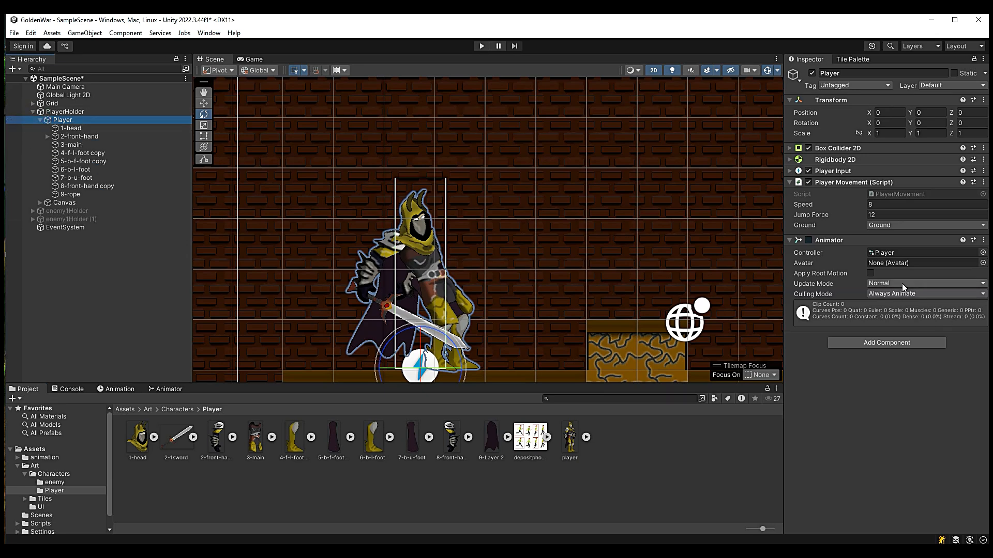
click(808, 240)
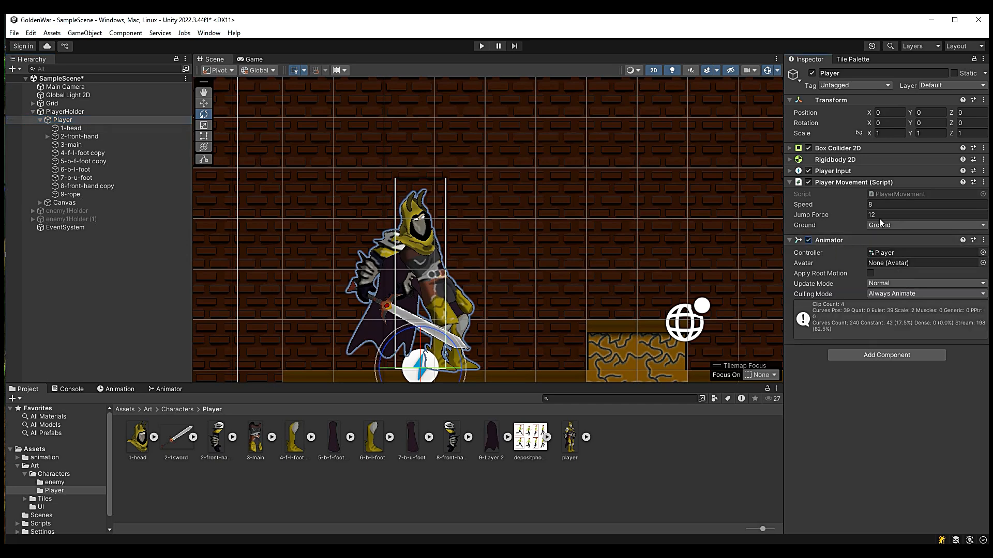
- Open the PlayerMovement script in Visual Studio and delete the unneeded text just above Update()
double_click(904, 194)
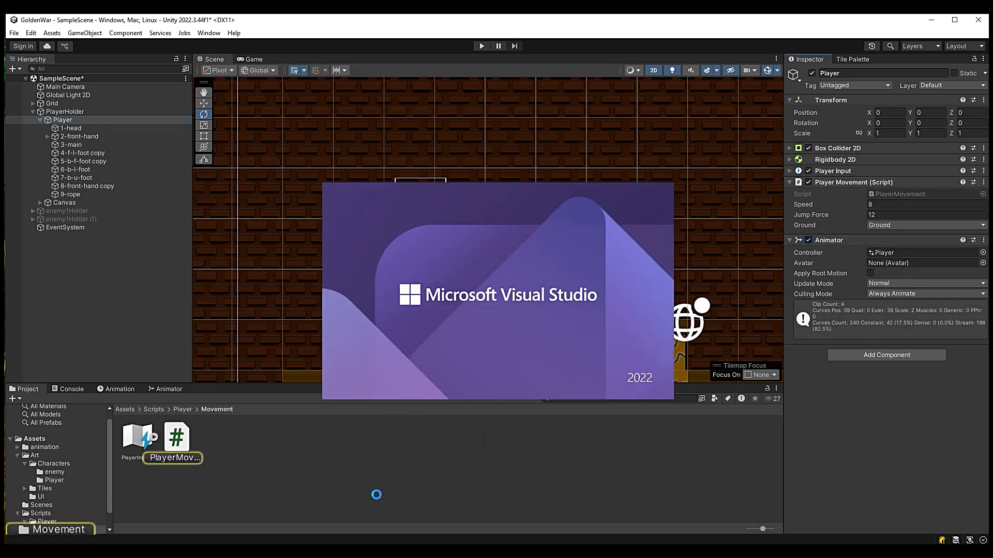
scroll(131, 207, up, 1)
key(BackSpace)
scroll(131, 217, up, 5)
scroll(137, 280, down, 4)
scroll(137, 279, down, 3)
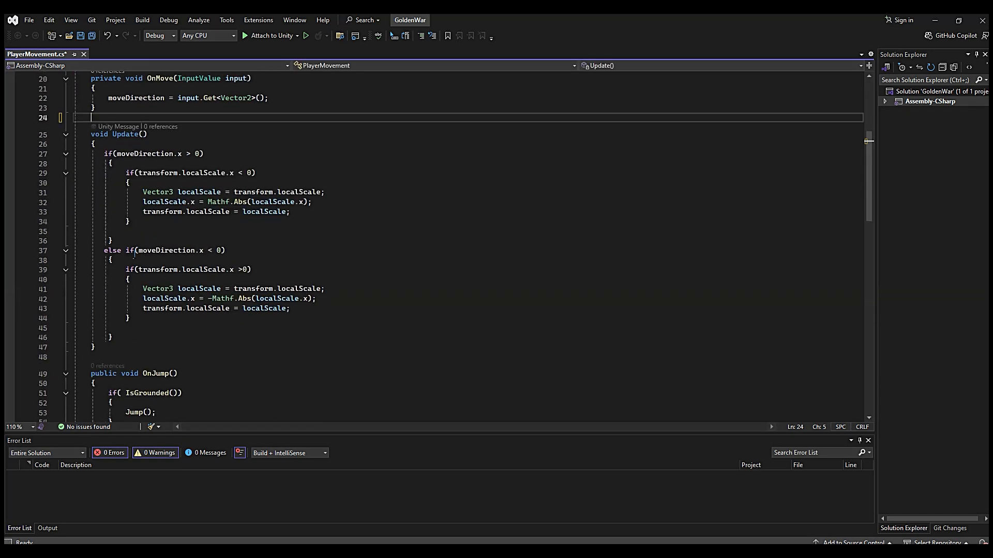
- Examine the moveDirection checks in Update() and the OnJump() and Jump() methods
click(151, 153)
click(173, 250)
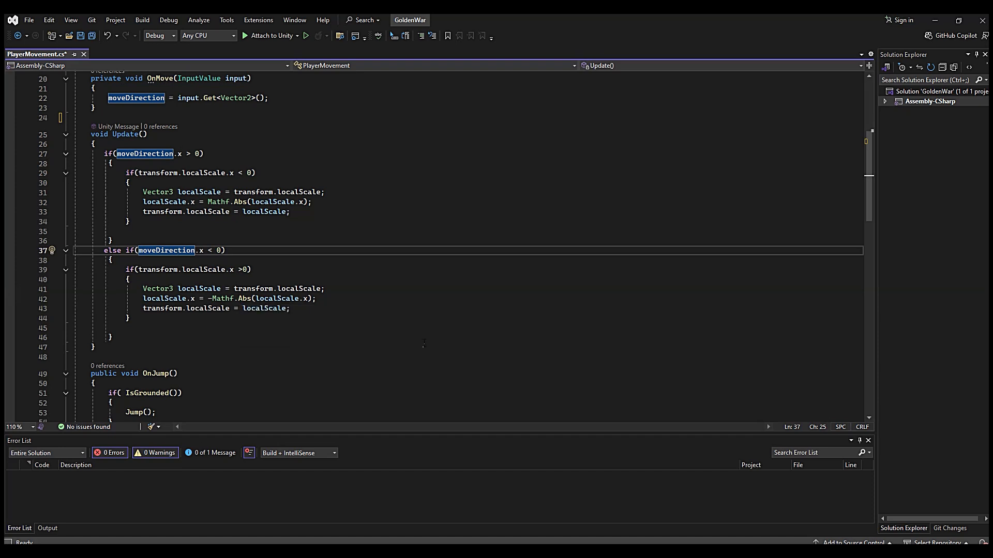
scroll(260, 345, down, 6)
click(138, 221)
click(156, 200)
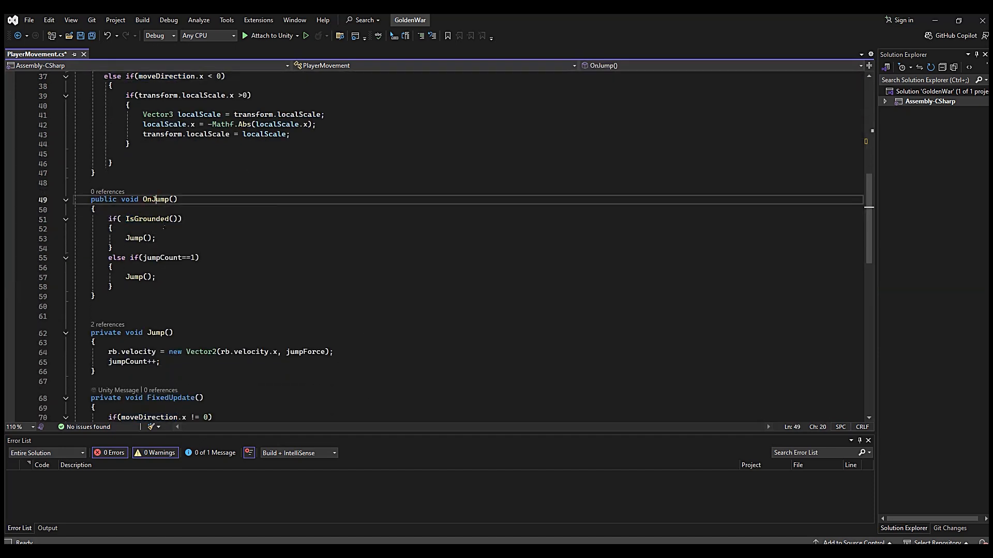
click(157, 334)
click(148, 346)
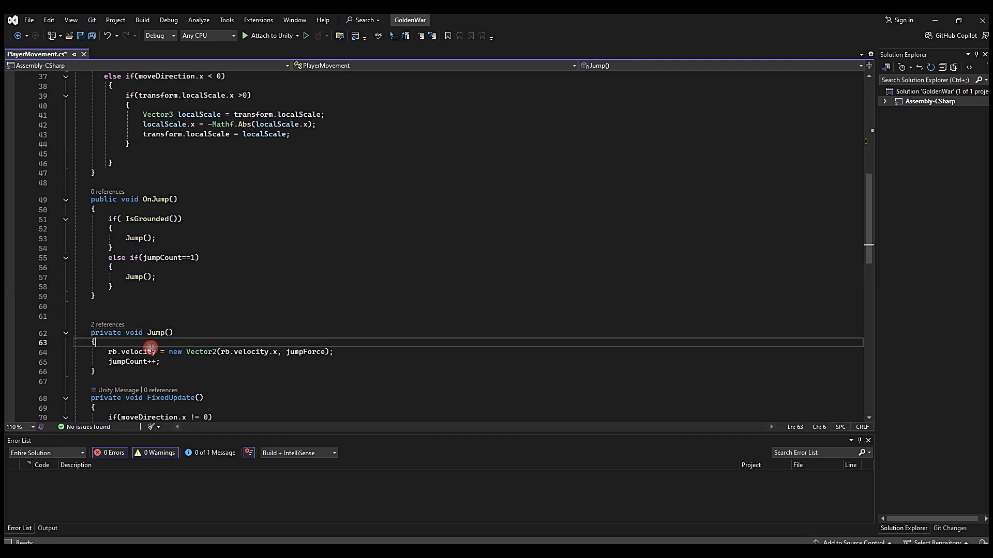
- Examine the localScale flipping in Update() and the horizontal velocity code in FixedUpdate()
scroll(186, 292, up, 7)
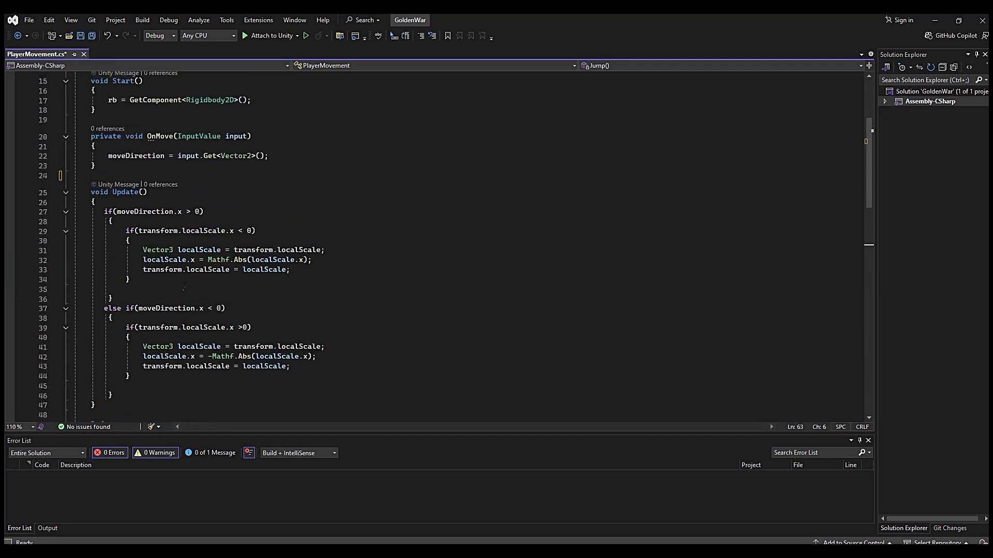
click(181, 366)
scroll(190, 375, down, 3)
click(160, 308)
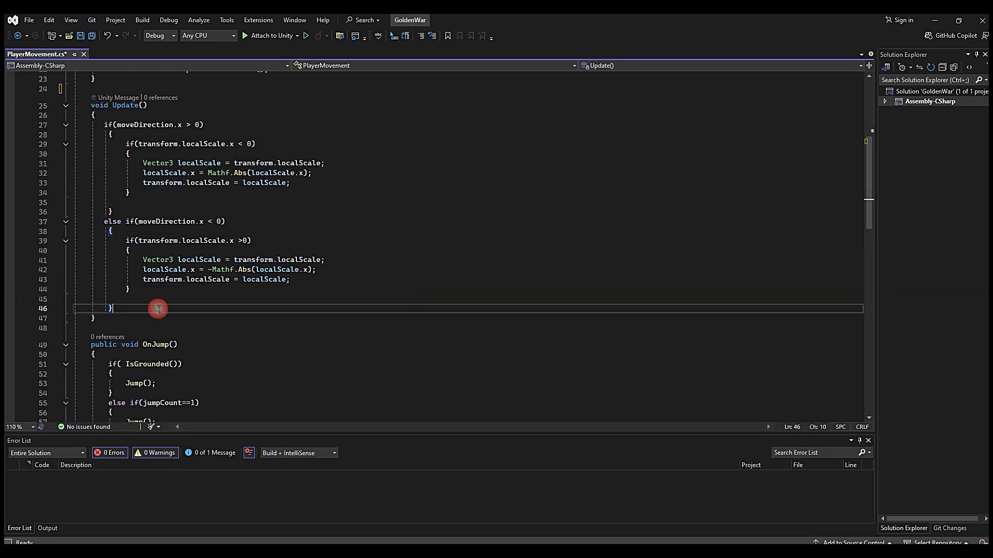
scroll(171, 242, up, 5)
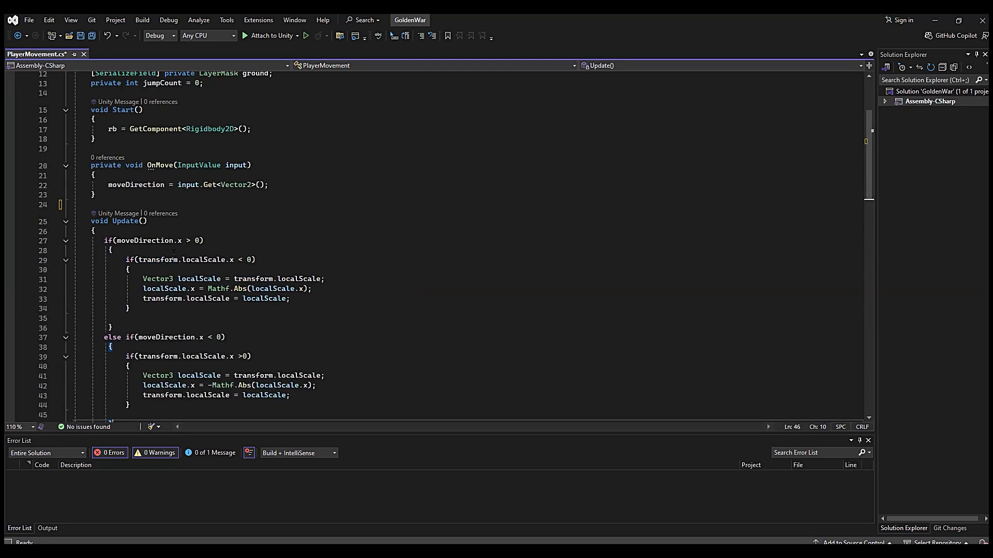
scroll(174, 253, down, 17)
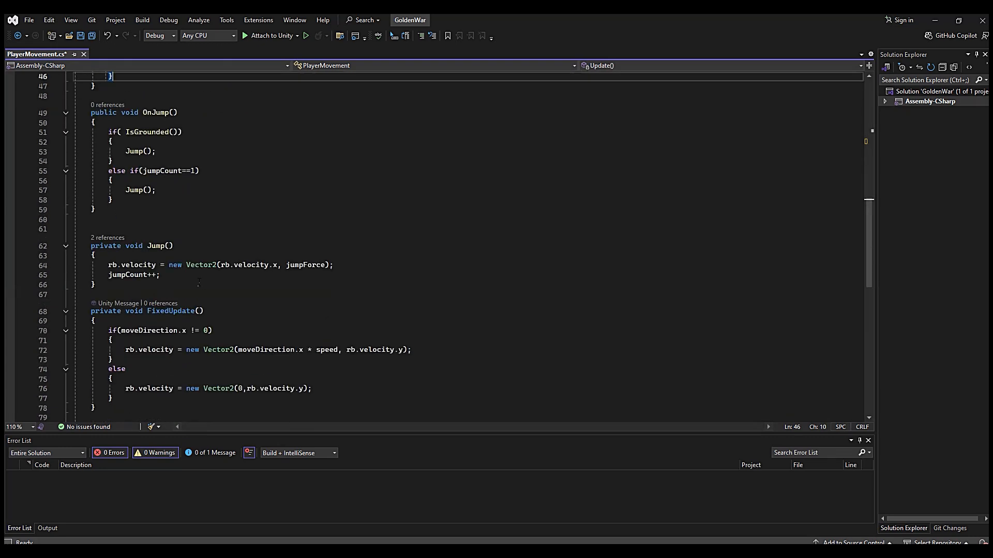
click(236, 243)
click(279, 205)
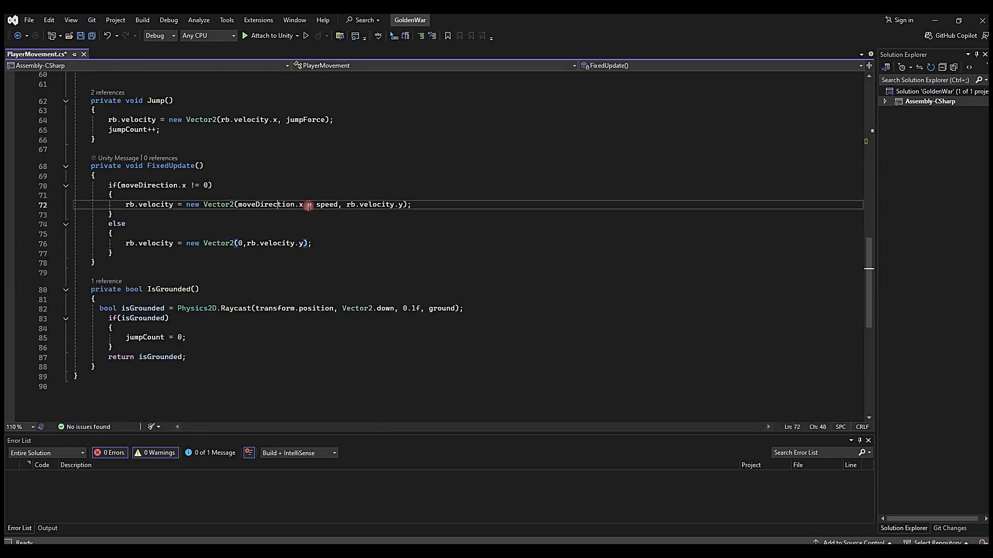
click(185, 186)
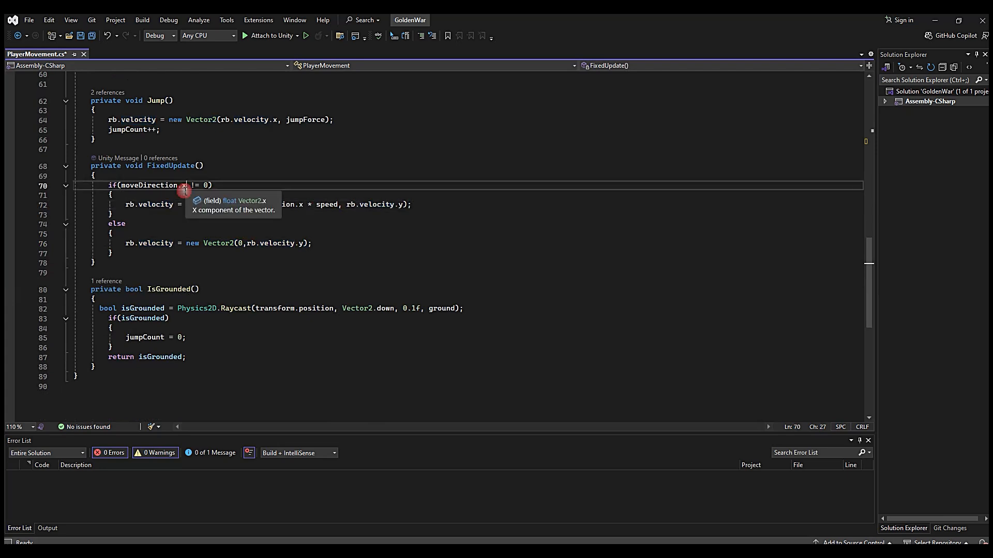
click(124, 262)
- Move the Jump() method from above FixedUpdate() to between FixedUpdate() and IsGrounded()
scroll(153, 225, up, 2)
drag(107, 201, 80, 163)
key(ctrl+c)
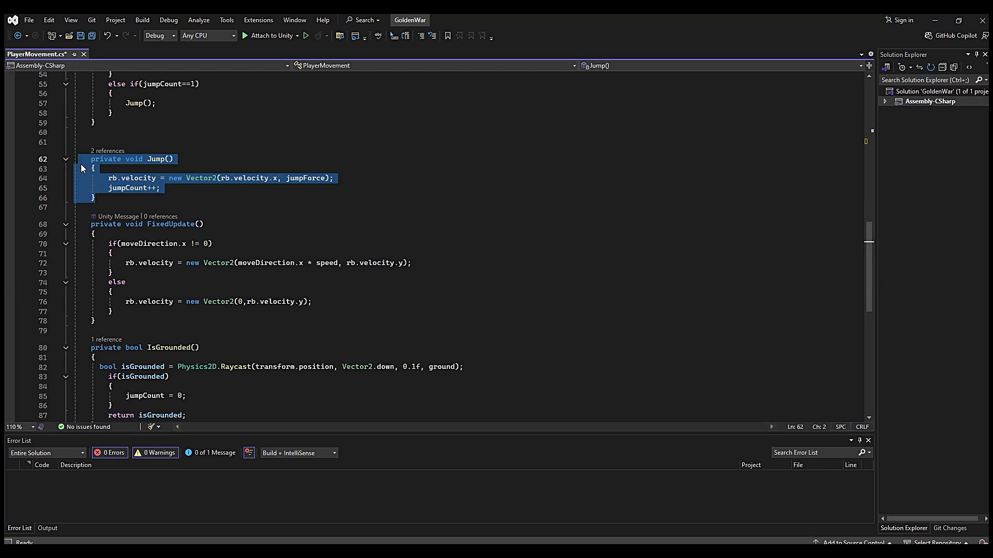
key(Delete)
key(Delete)
click(111, 265)
key(Return)
key(Return)
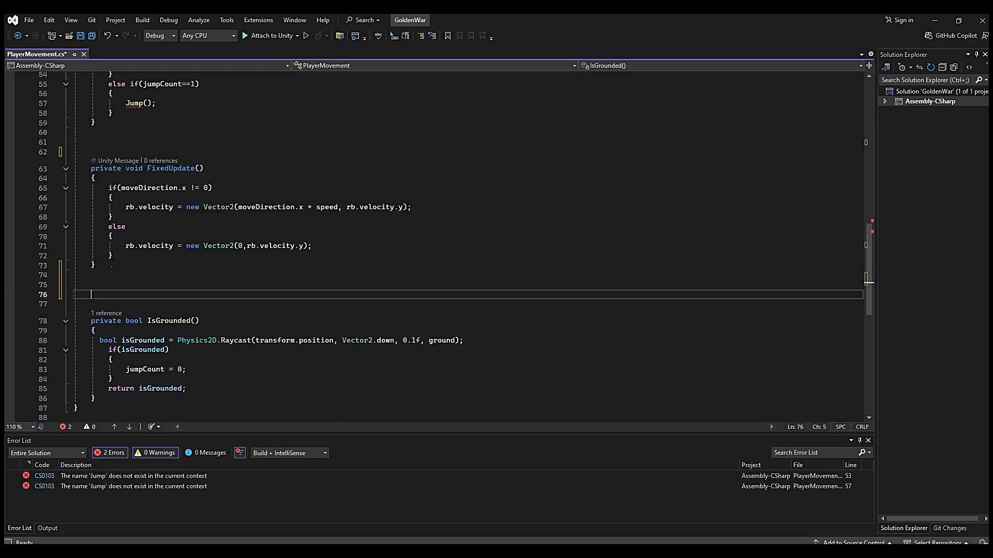
key(ctrl+v)
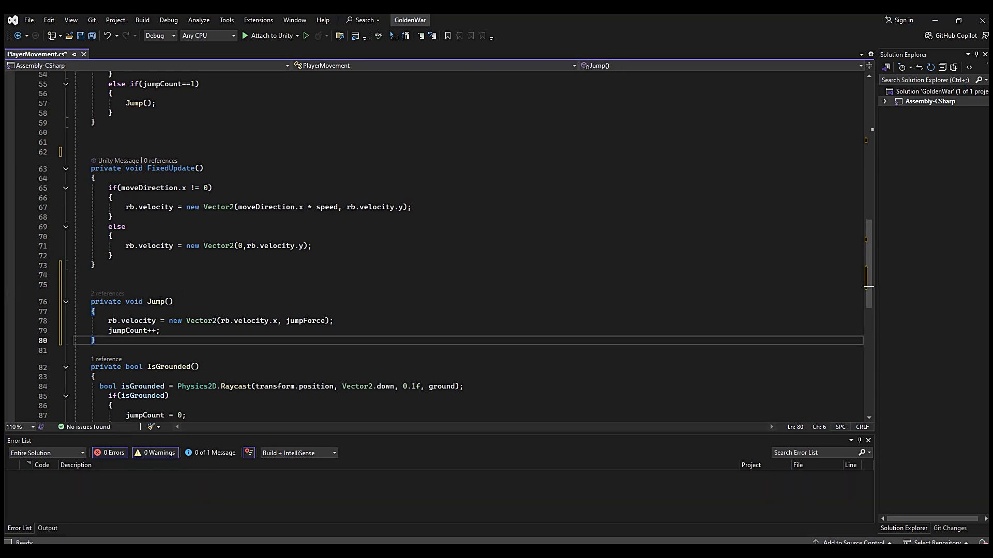
- Examine how FixedUpdate() and Jump() set rb.velocity, and switch to Unity
click(171, 247)
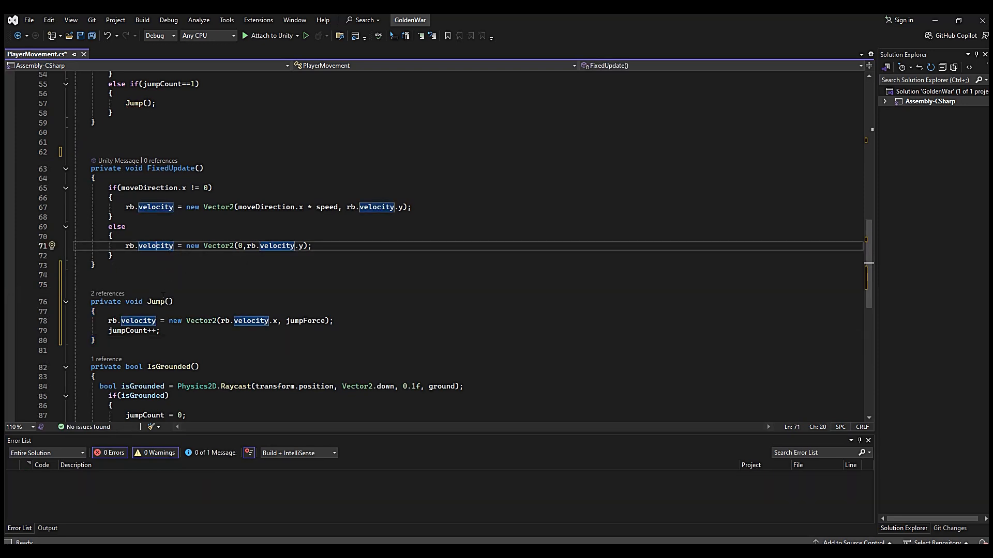
key(Right)
click(139, 321)
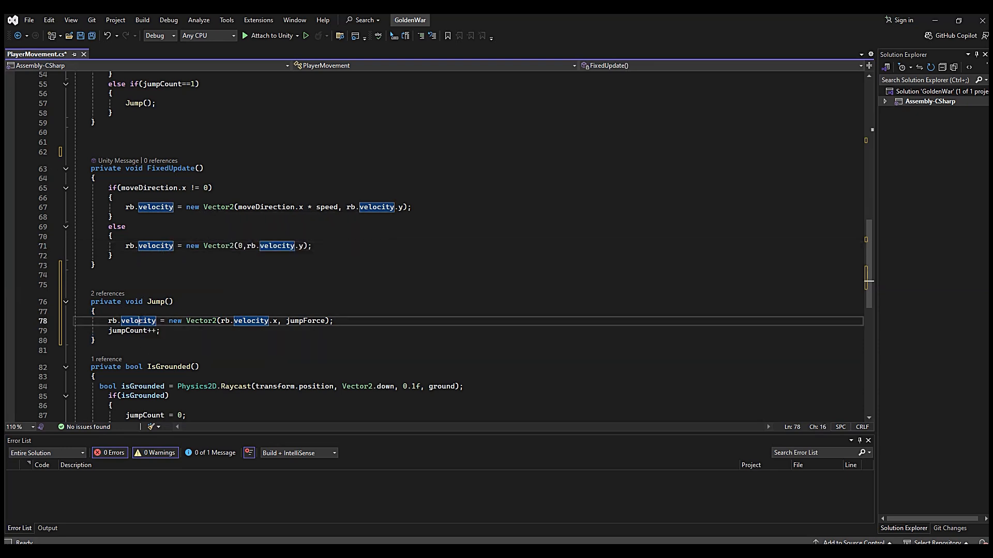
key(Right)
click(245, 331)
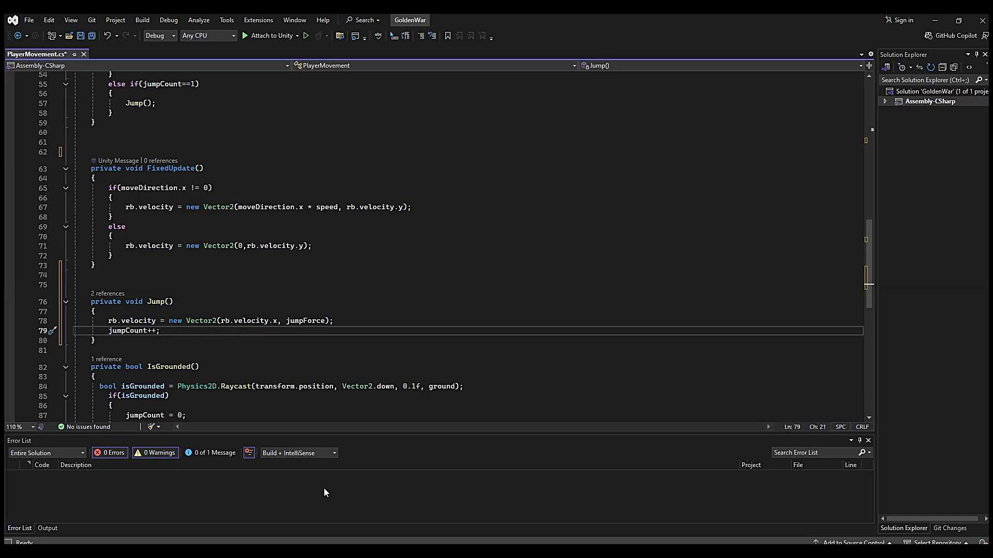
key(alt+Tab)
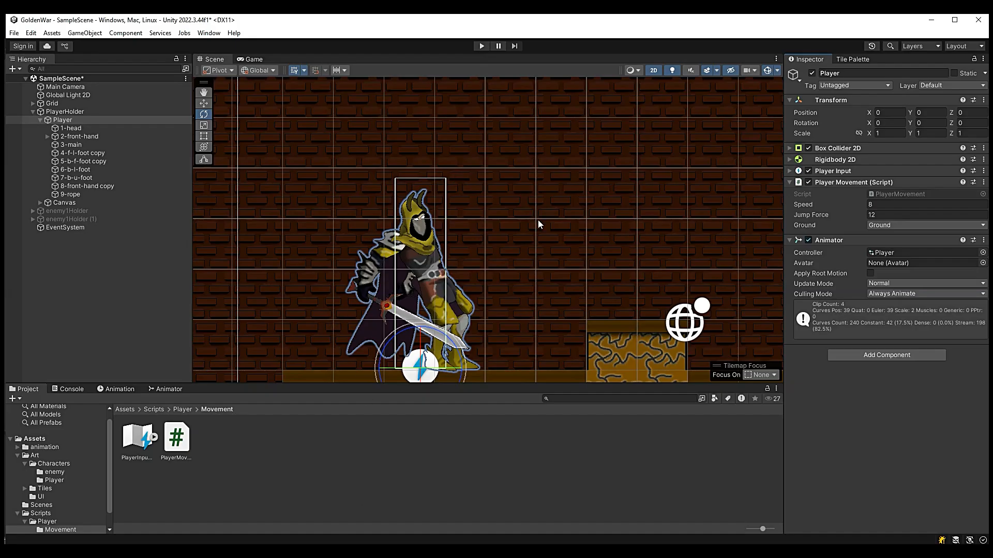
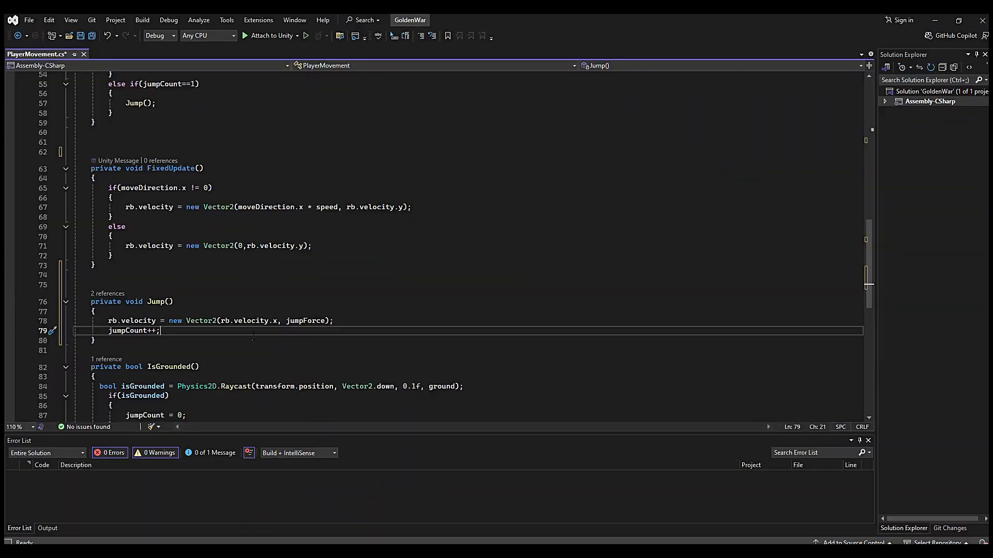
- Review the FixedUpdate() and Jump() code in Visual Studio, then switch to Unity and collapse Player's children
click(136, 341)
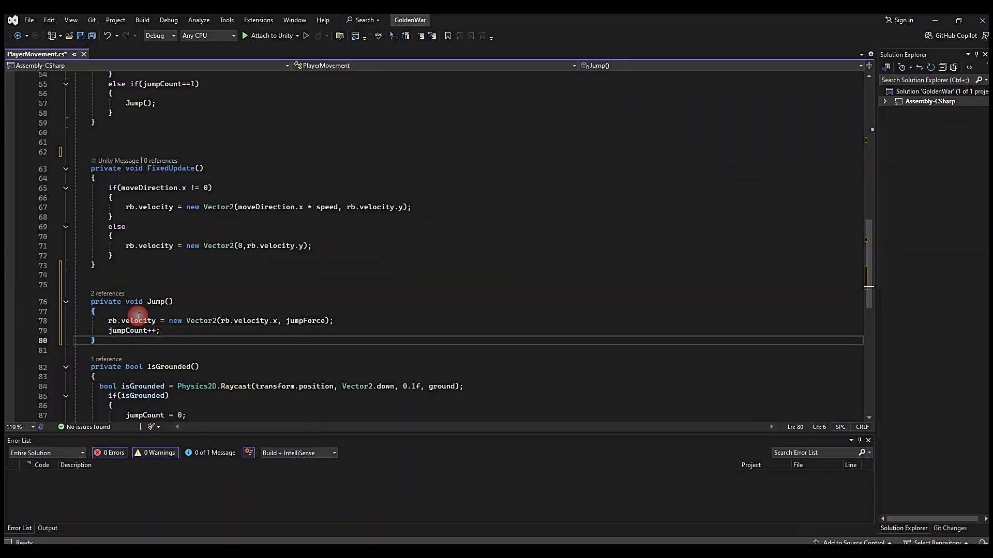
click(150, 170)
click(153, 197)
click(162, 266)
click(160, 304)
click(158, 330)
text(;)
key(Down)
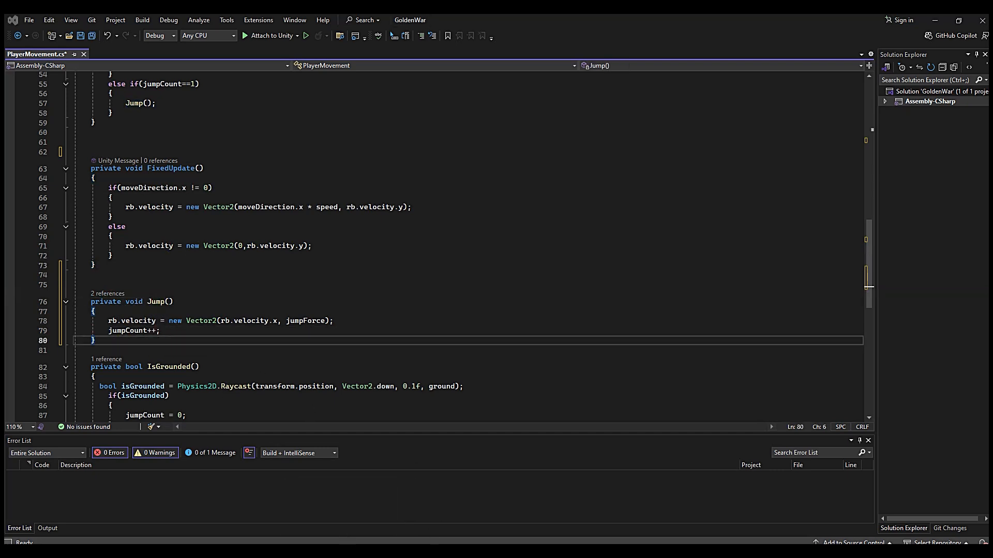
click(341, 551)
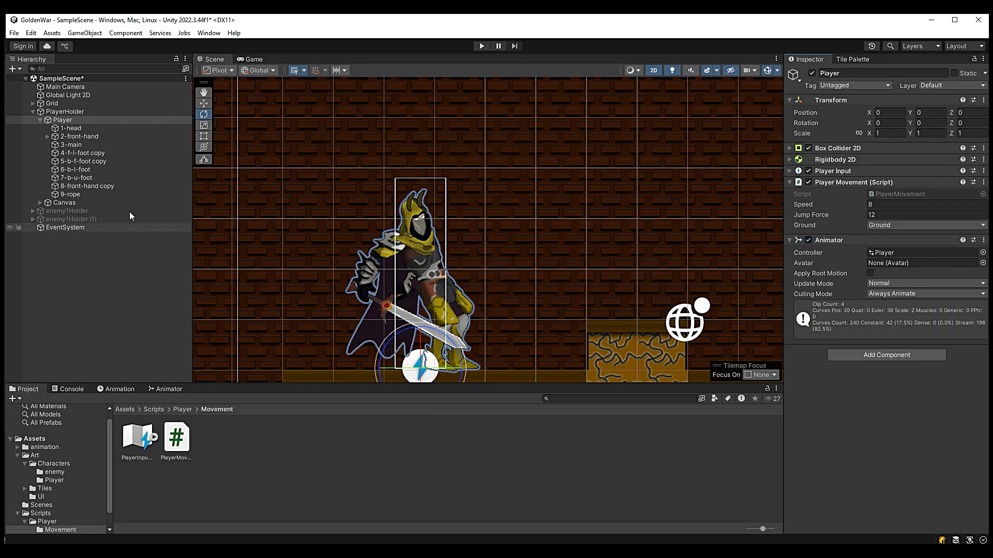
click(40, 121)
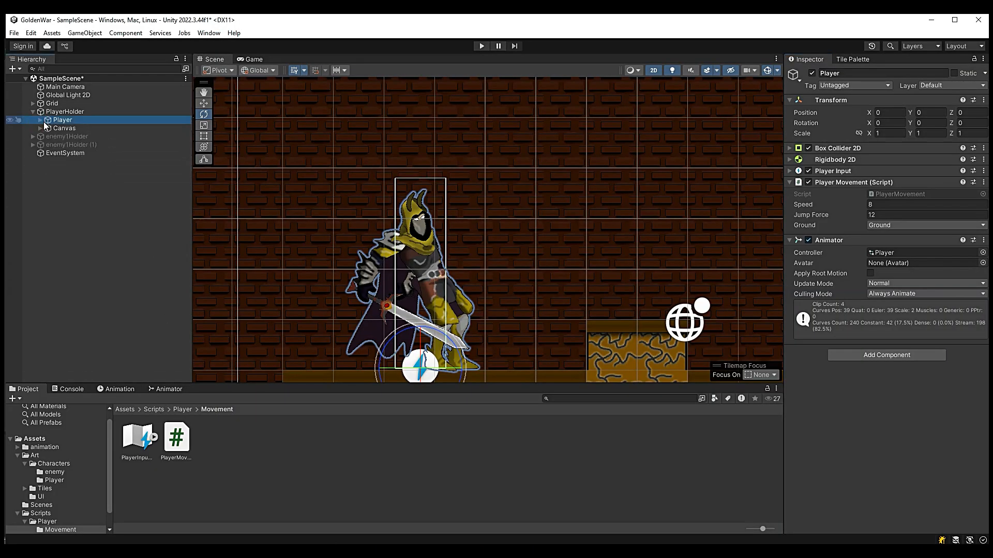
- Expand the Player object, open its animator controller graph and view its states, layers and parameters
click(41, 121)
click(166, 389)
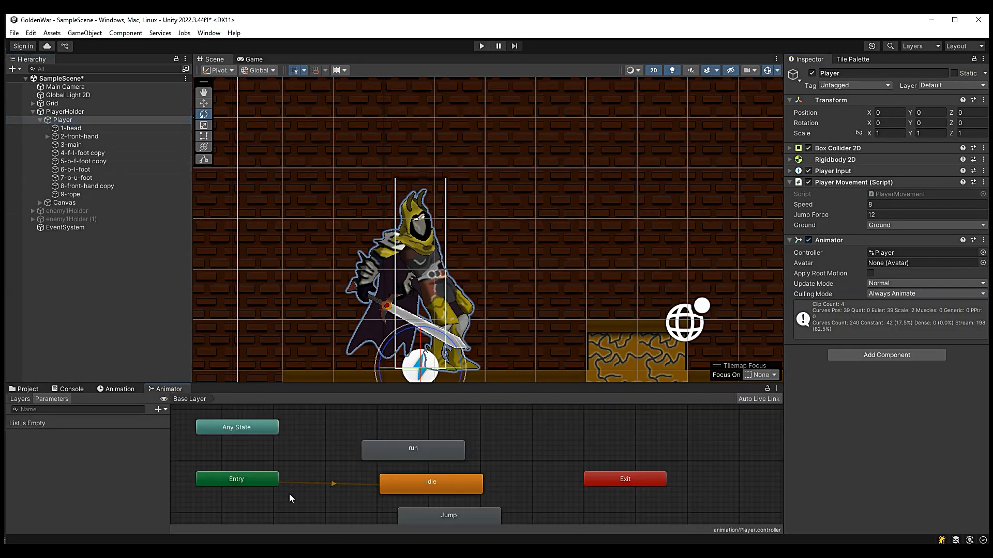
scroll(463, 504, down, 3)
scroll(438, 514, down, 1)
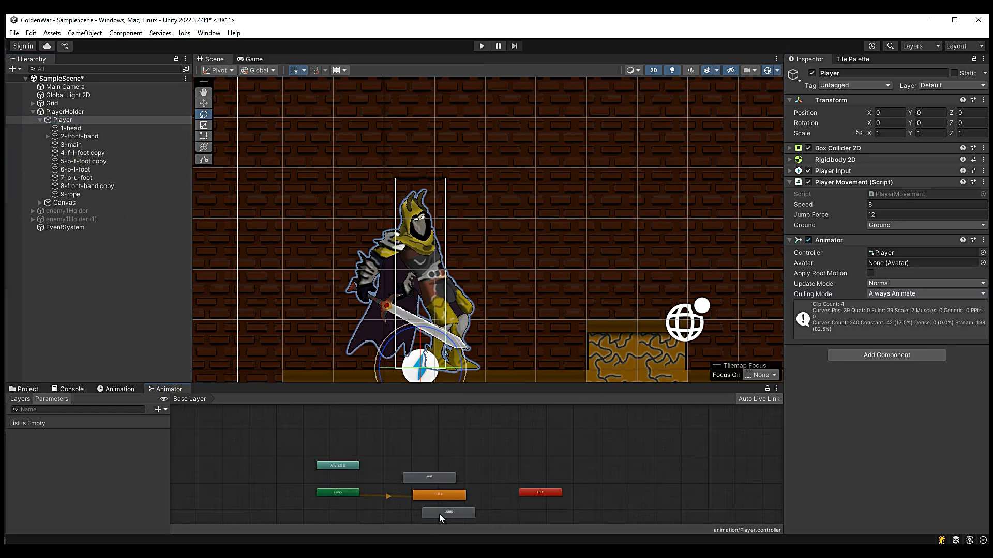
scroll(439, 514, up, 4)
scroll(432, 522, up, 1)
scroll(433, 522, down, 1)
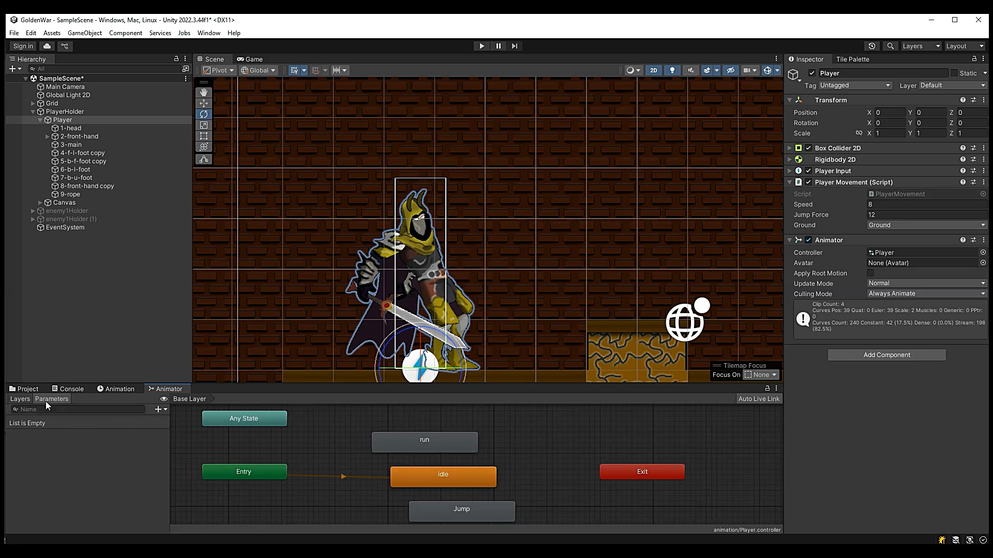
click(18, 400)
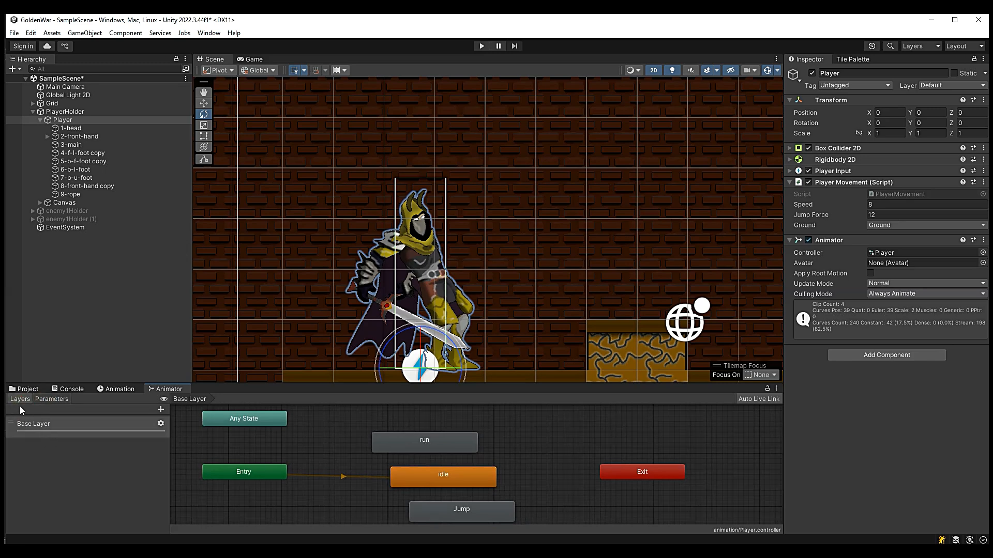
click(52, 399)
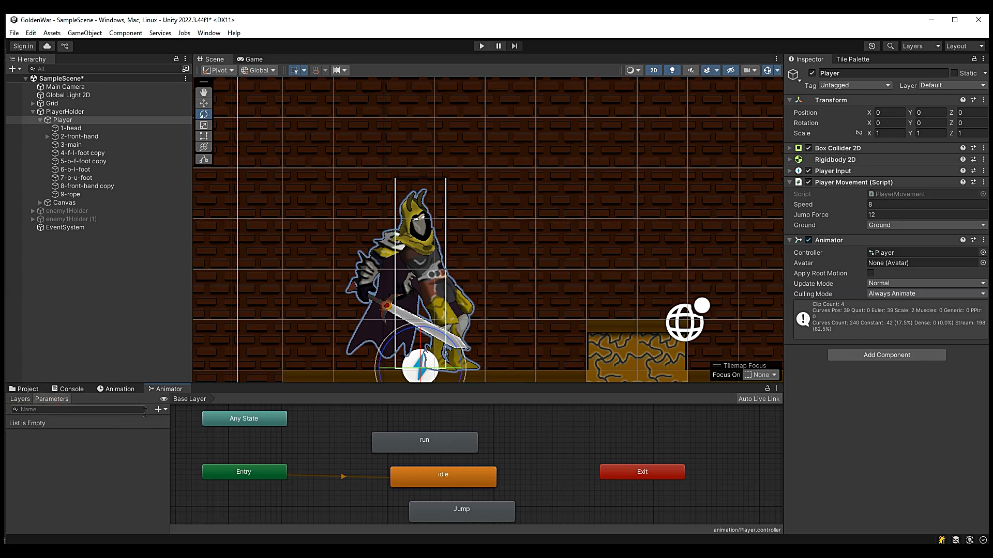
- Add a Bool parameter named Run to the Player's animator controller
click(158, 410)
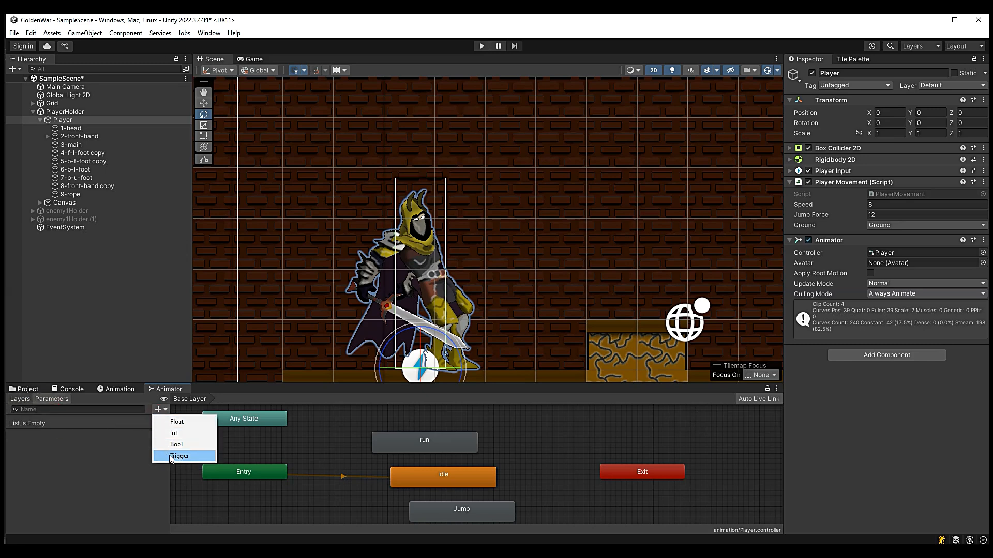
click(183, 447)
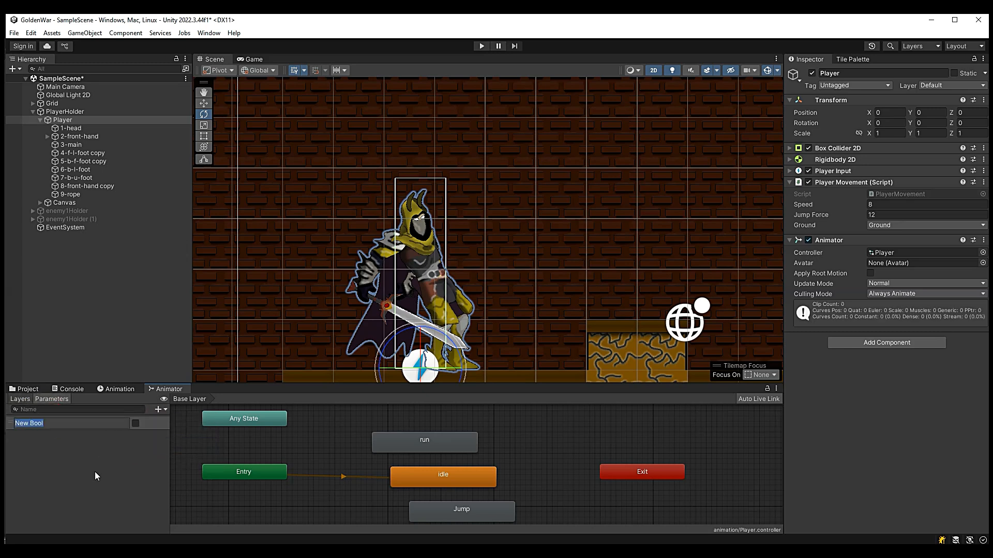
text(Run)
click(52, 448)
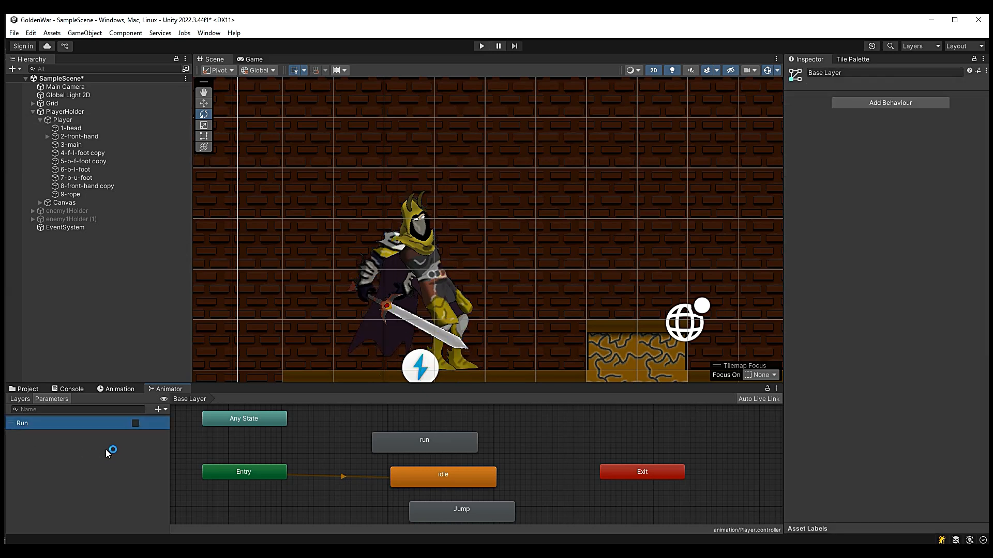
- Rearrange the state graph so Jump sits beside Any State, run stands to its right and idle remains below them
scroll(465, 498, down, 3)
scroll(465, 498, up, 3)
drag(436, 504, 343, 418)
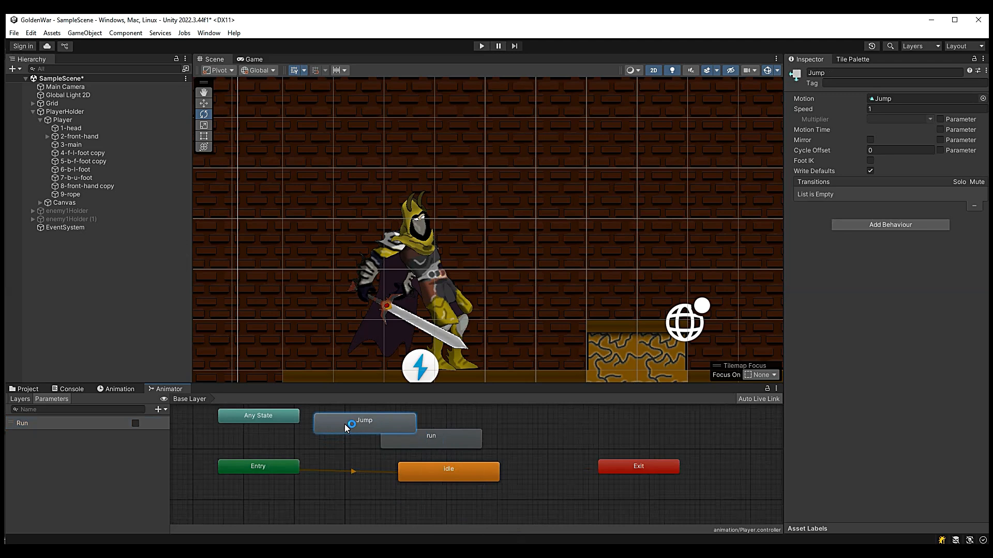
drag(443, 443, 501, 454)
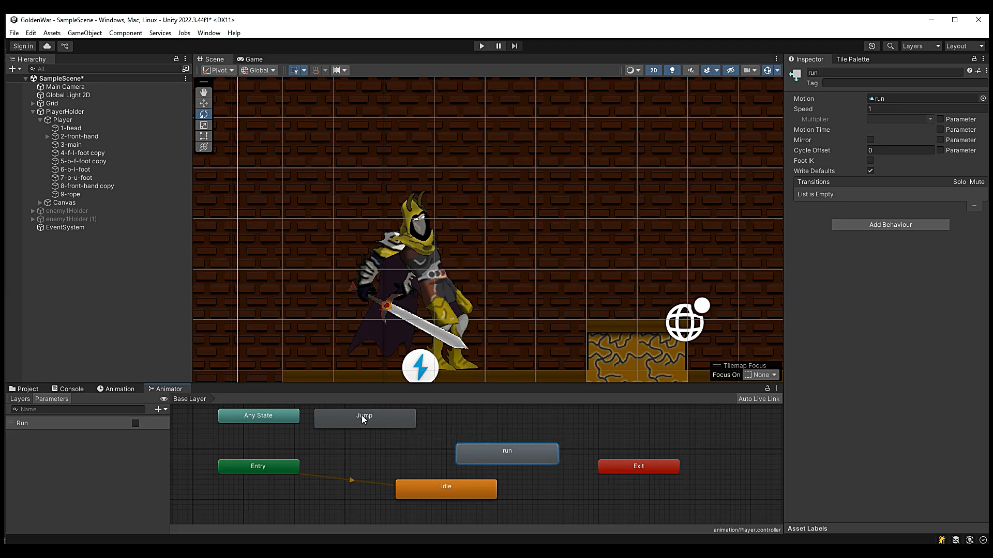
drag(362, 417, 371, 416)
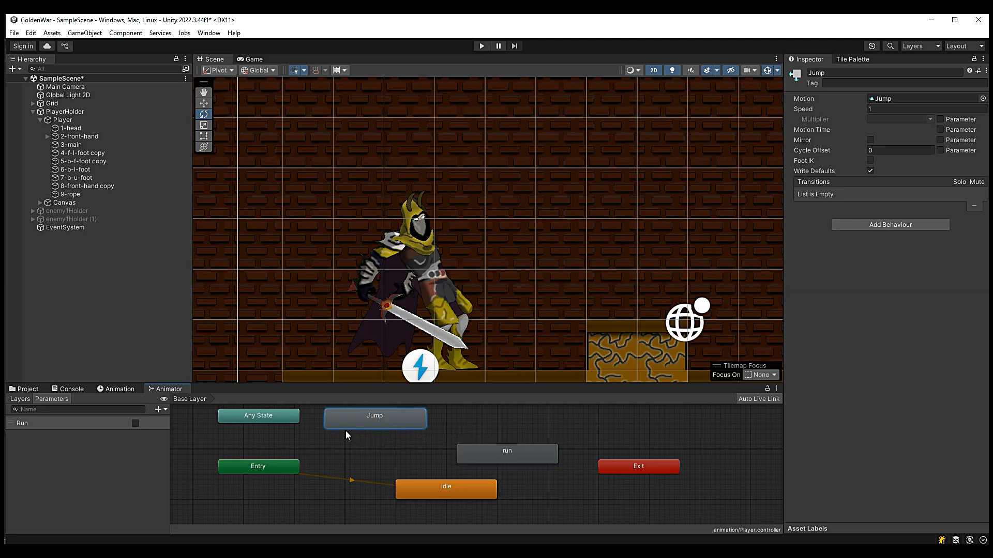
drag(284, 423, 273, 430)
drag(374, 422, 393, 430)
drag(474, 460, 498, 449)
drag(418, 432, 423, 441)
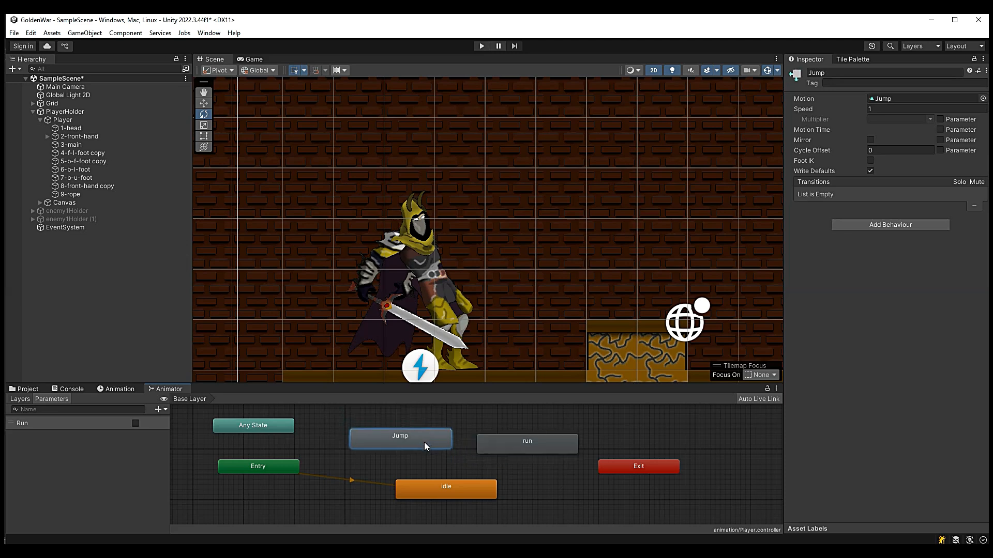
- Add a second Bool parameter named Jump to the animator controller
click(159, 412)
click(170, 444)
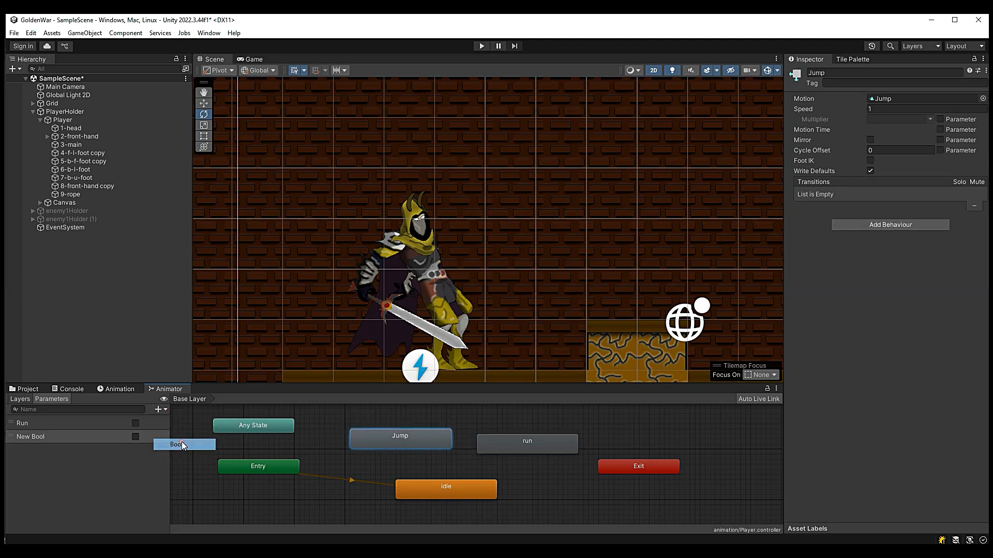
text(Jump)
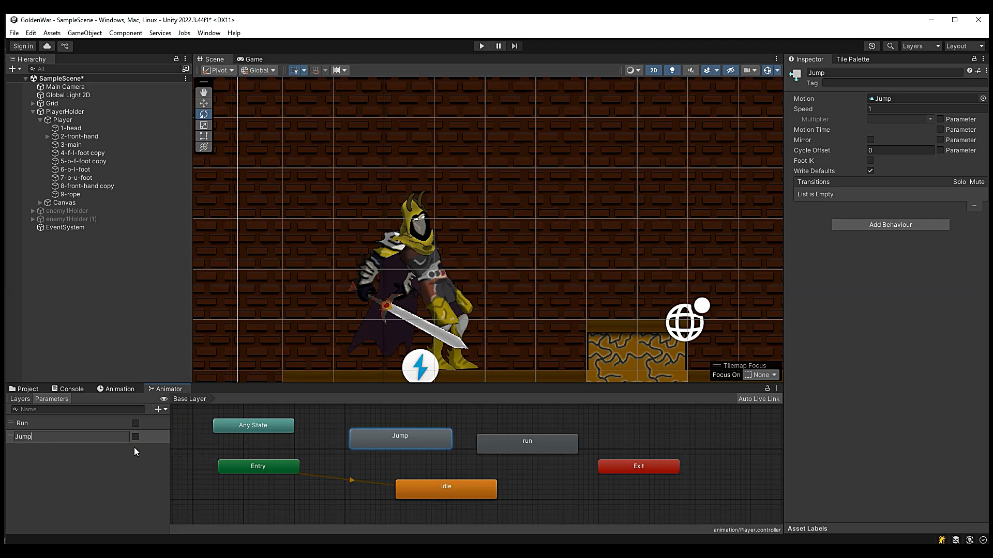
click(135, 452)
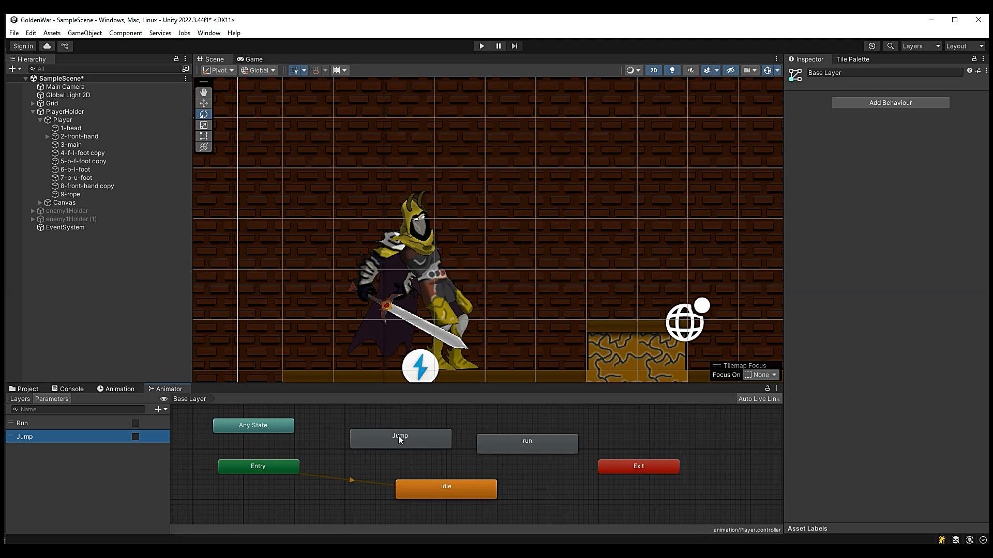
click(163, 411)
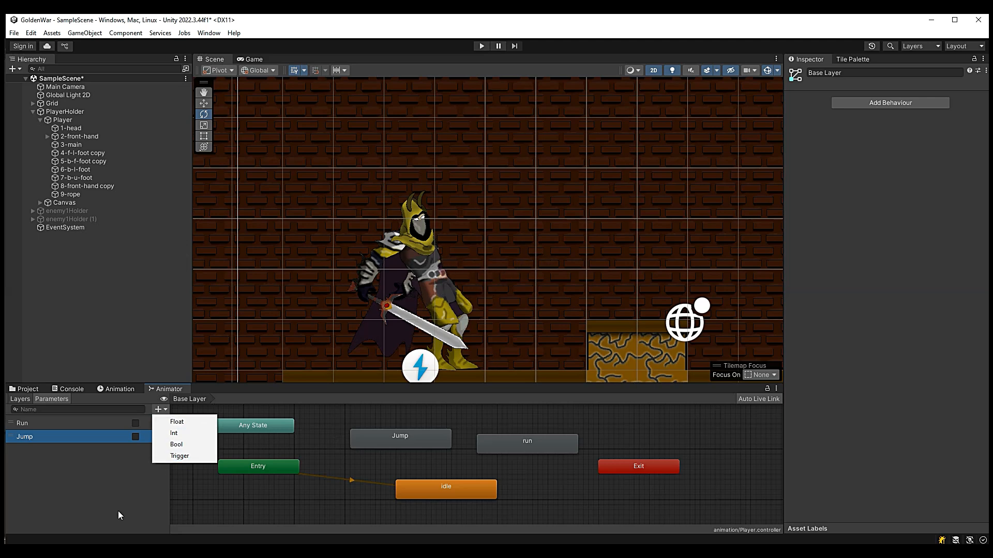
click(71, 469)
click(50, 425)
click(48, 436)
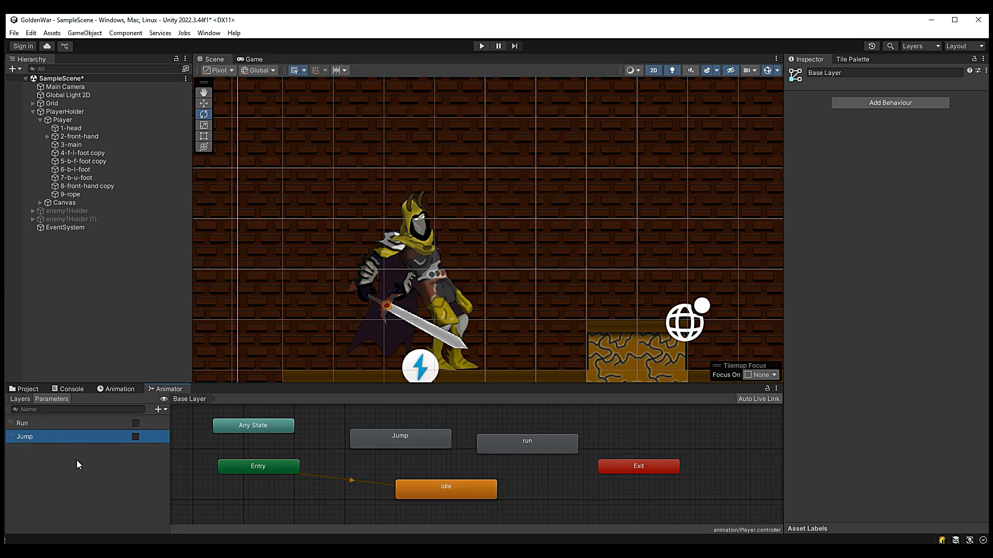
click(56, 428)
click(68, 437)
- Create a transition from the idle state to the run state
right_click(440, 488)
click(447, 495)
click(513, 449)
- Disable Has Exit Time on the idle-to-run transition and set its transition duration to 0.1 s
click(496, 465)
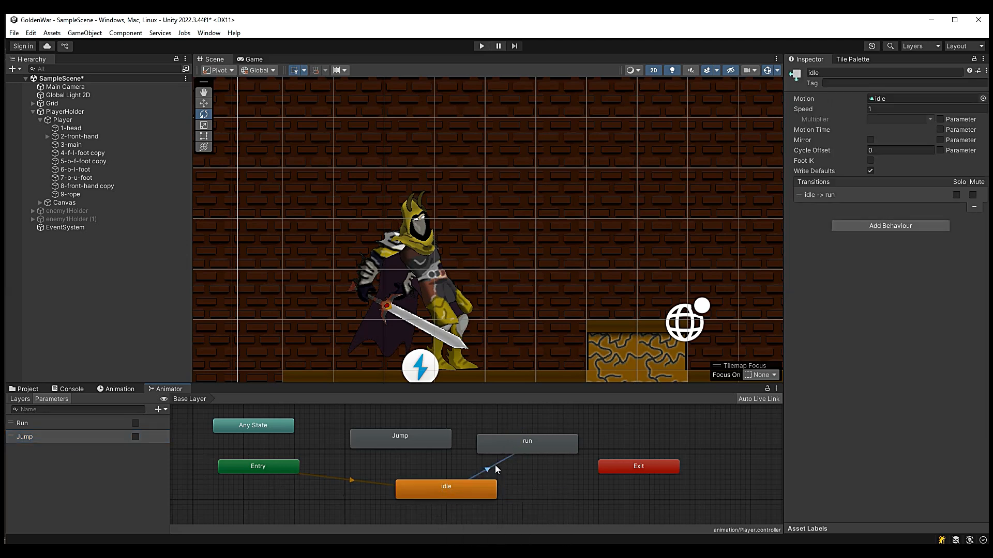
click(863, 171)
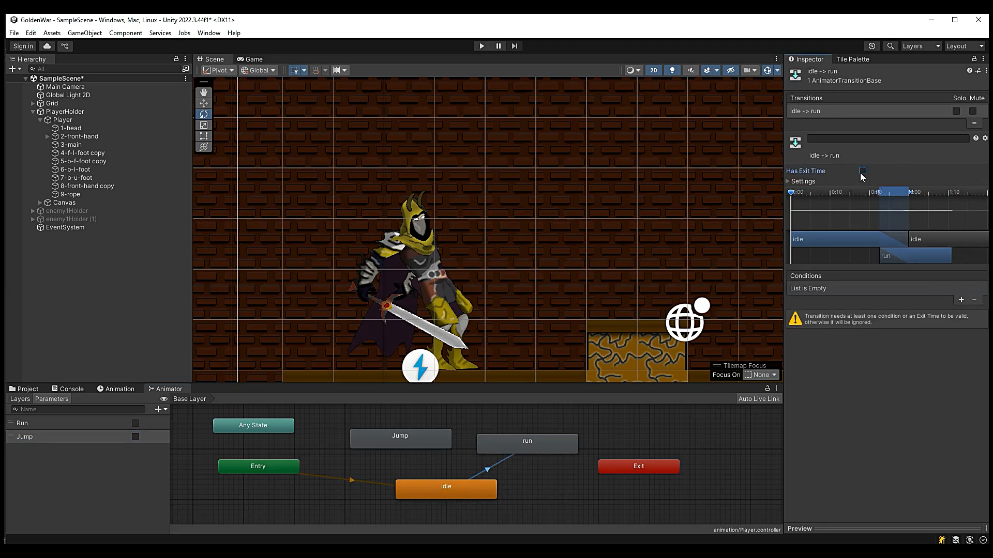
click(788, 182)
click(881, 212)
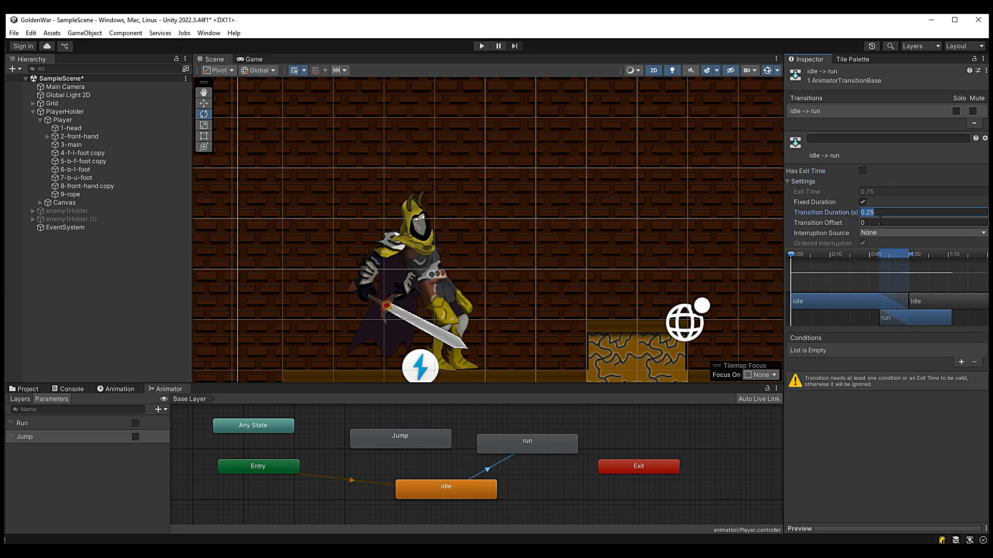
click(878, 213)
text(0.1)
- Add a condition to the idle-to-run transition requiring Run to be true
click(961, 362)
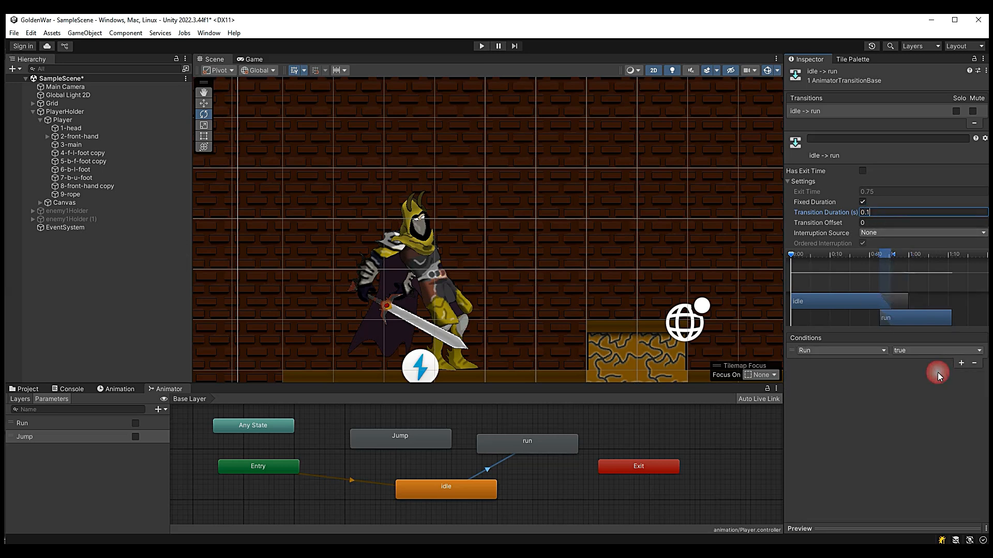
click(913, 350)
click(913, 360)
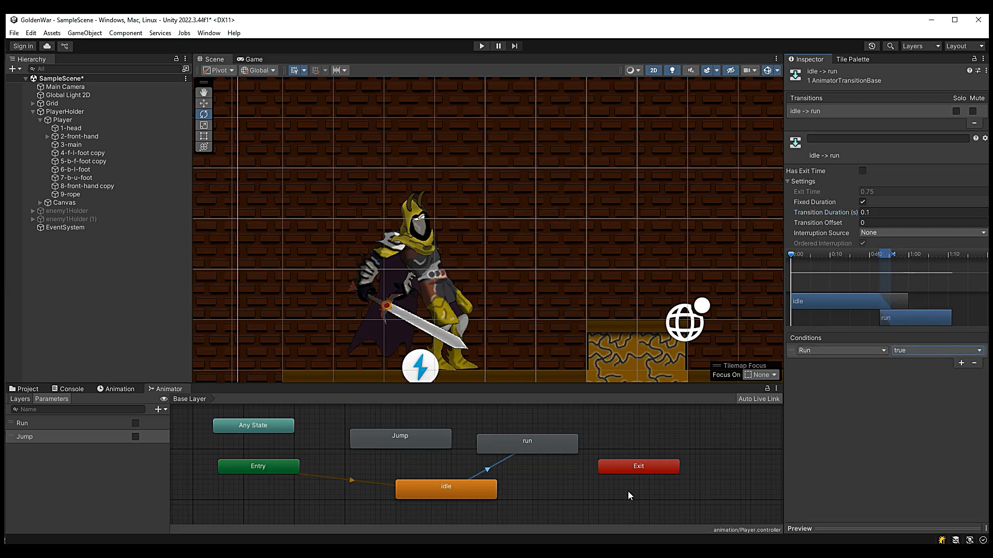
- Create a return transition from the run state to the idle state
right_click(547, 438)
click(556, 444)
click(448, 485)
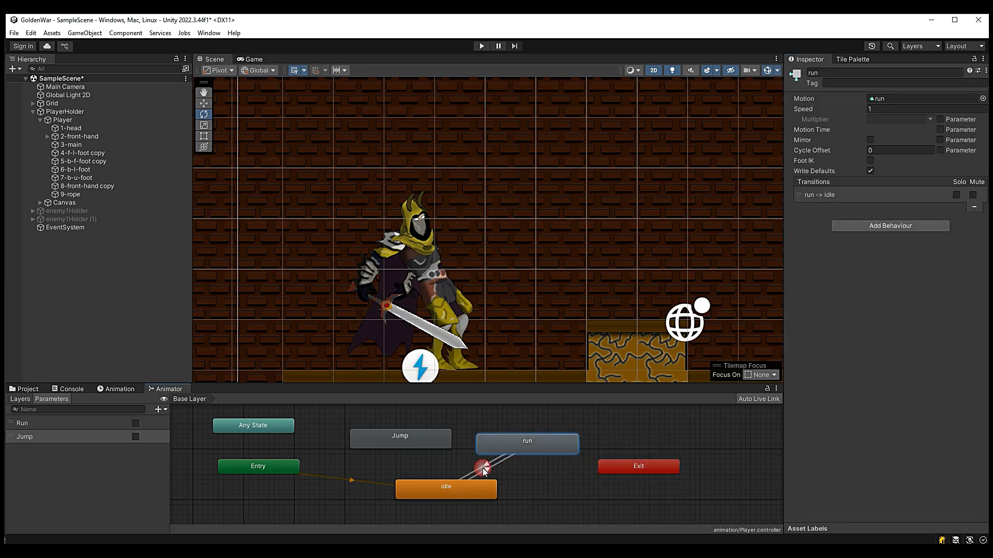
- Disable Has Exit Time on the run-to-idle transition and set its transition duration to 0.1 s
click(485, 465)
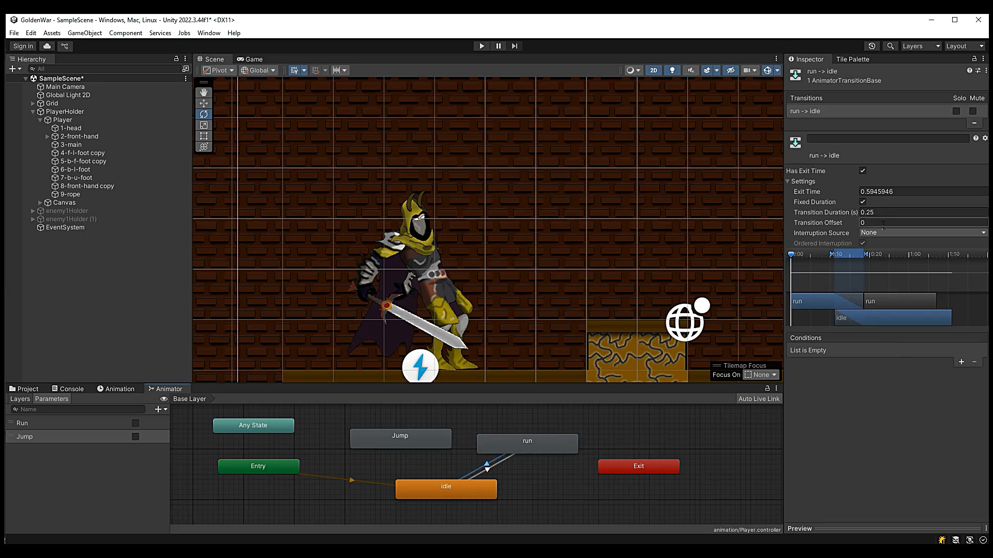
click(862, 171)
click(869, 213)
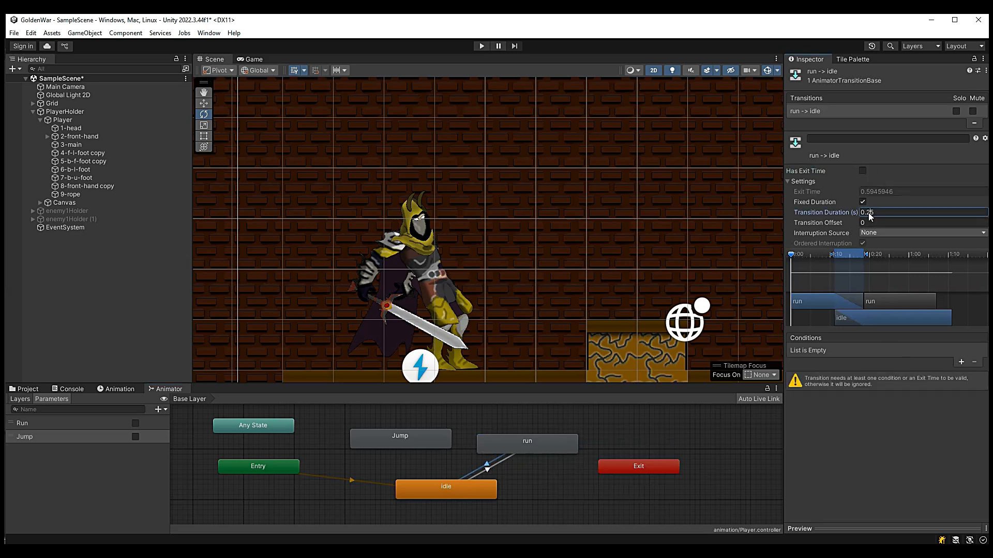
text(0.1)
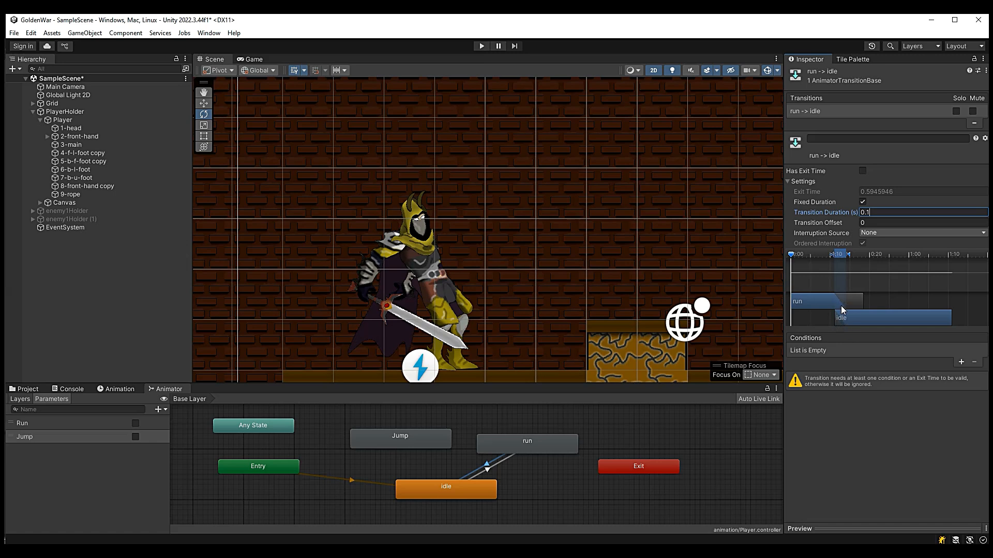
- Add a condition to the run-to-idle transition requiring Run to be false
click(960, 362)
click(913, 352)
click(922, 374)
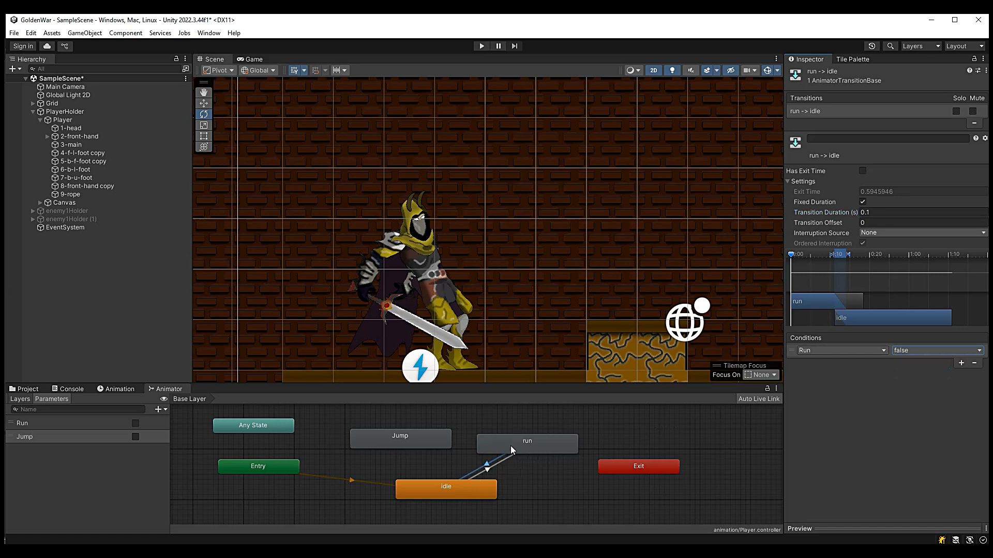
- Review the settings and condition of the idle-to-run transition
click(461, 489)
click(489, 470)
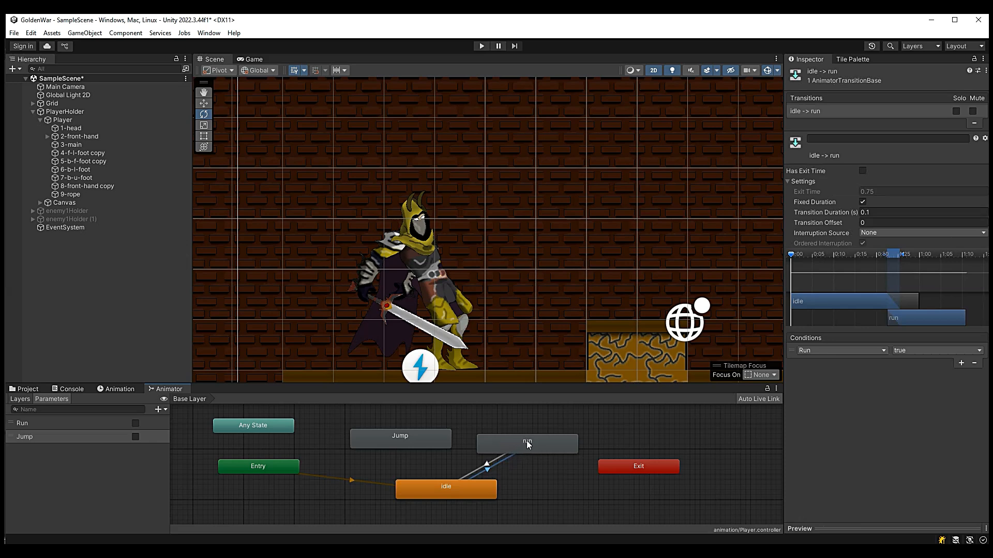
click(503, 455)
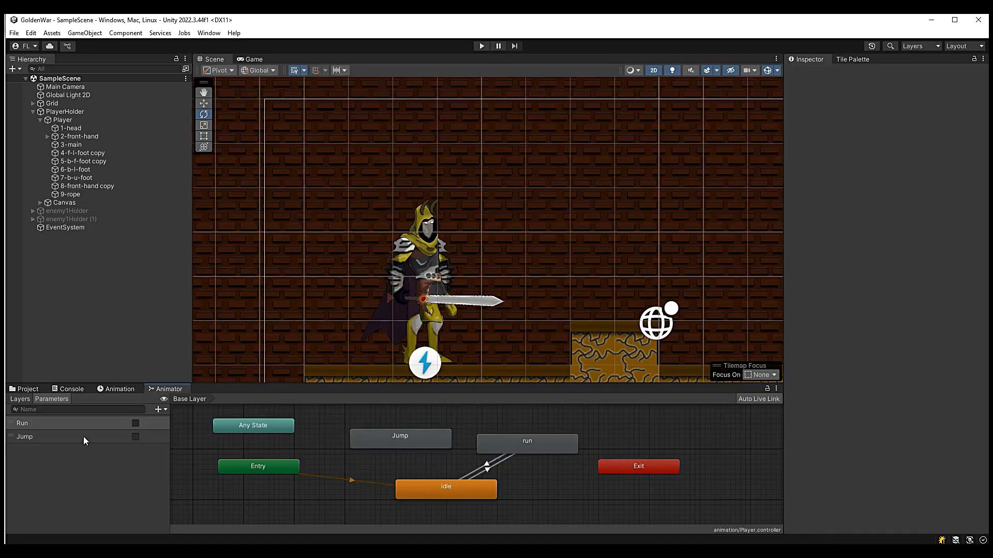
- Delete the Jump Bool parameter from the animator controller
click(83, 436)
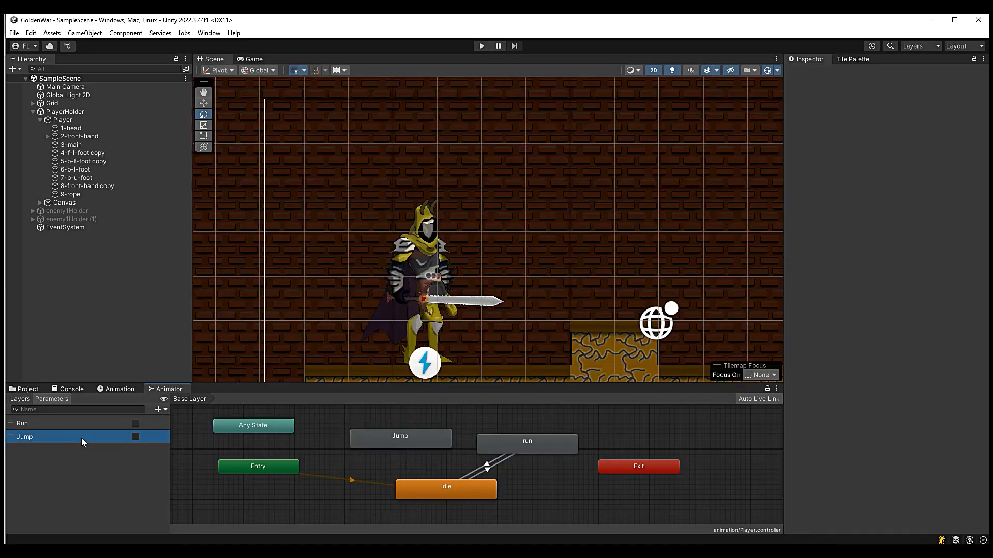
key(Delete)
- Inspect the Loop Time settings of the run and Jump animation clips
click(608, 446)
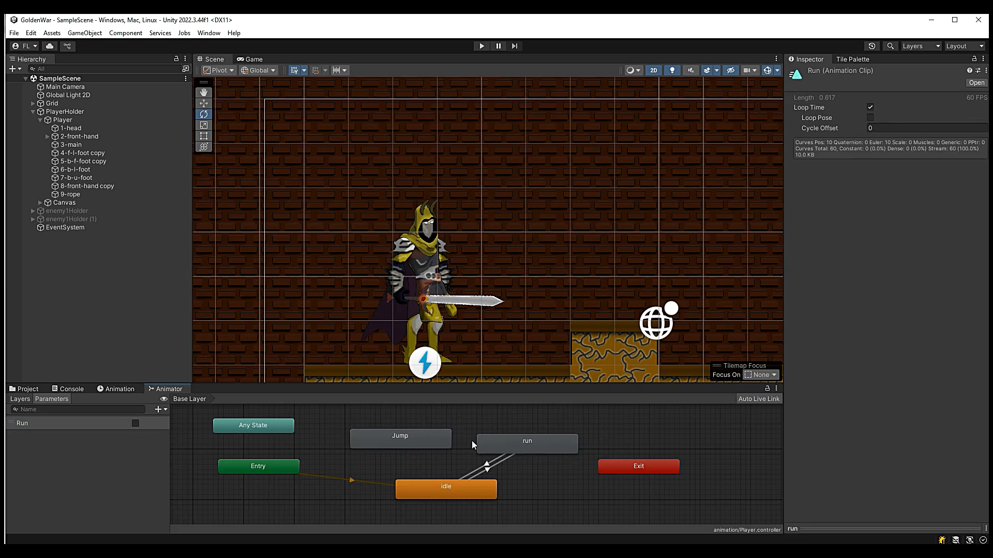
click(435, 437)
double_click(429, 436)
click(883, 157)
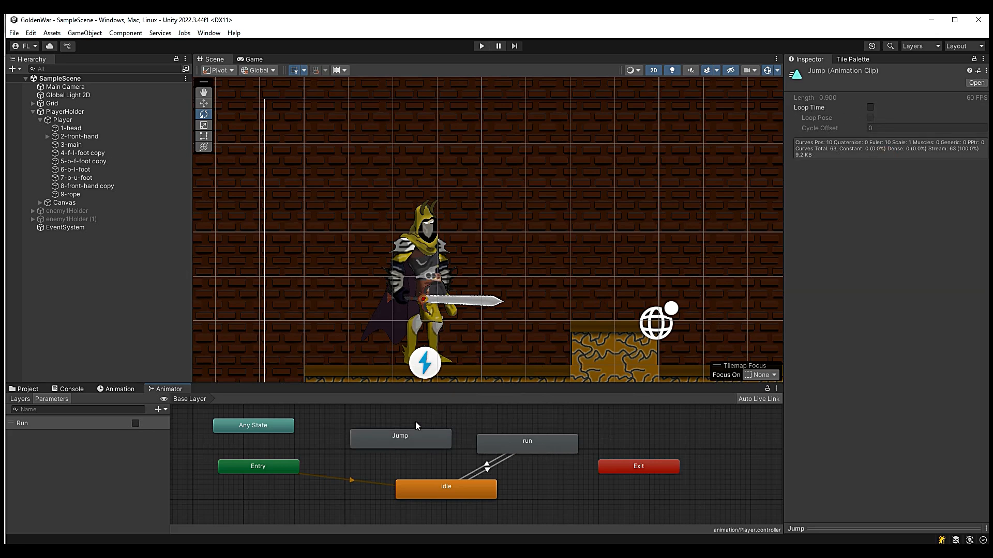
click(271, 417)
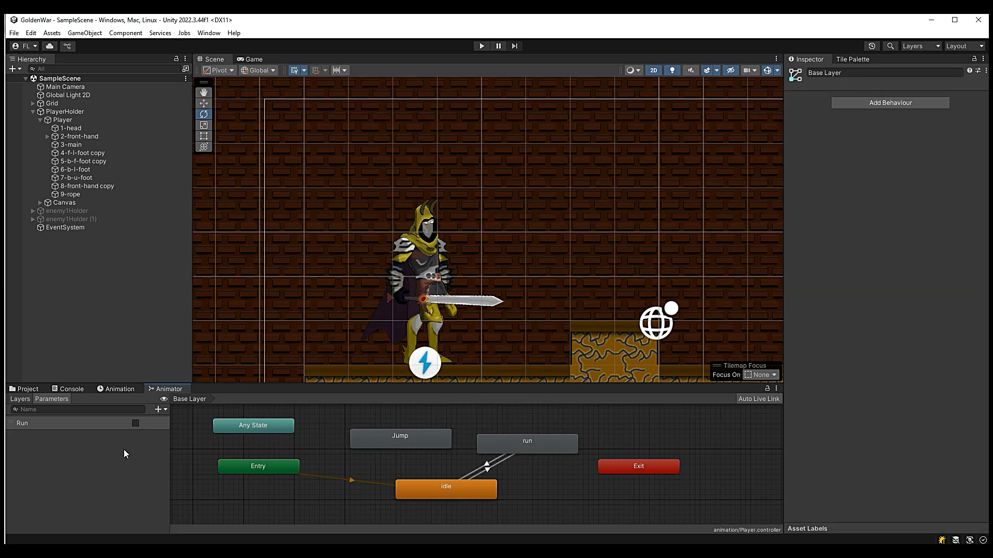
- Add a Trigger parameter named Jump to the animator controller
click(159, 409)
click(188, 453)
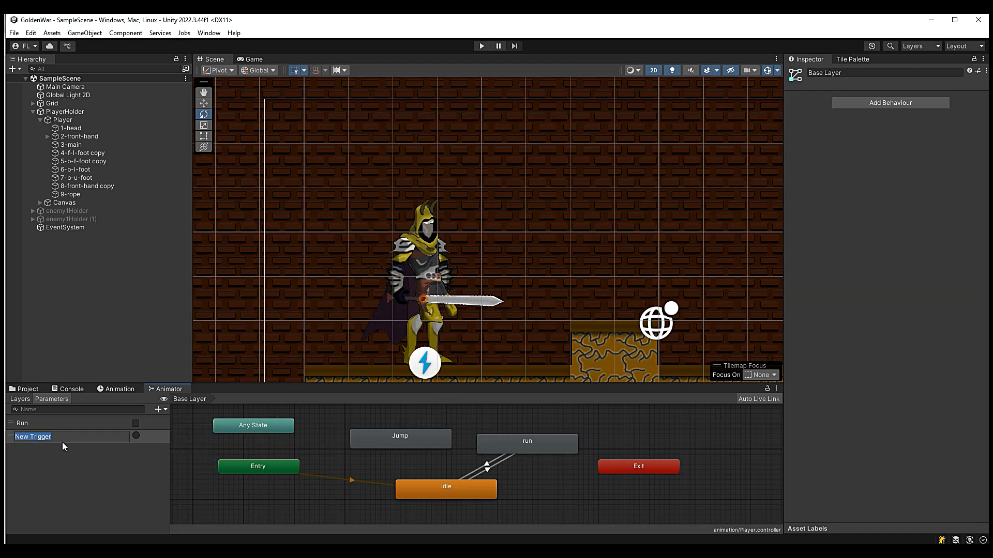
text(Jump)
- Create a transition from Any State to Jump and add the Jump trigger as its condition
right_click(271, 427)
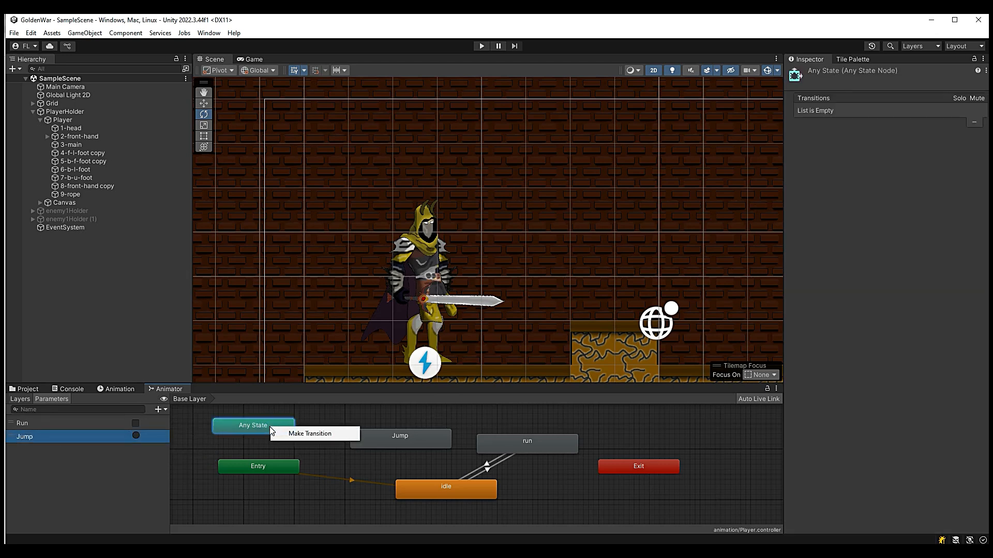
click(302, 434)
click(361, 441)
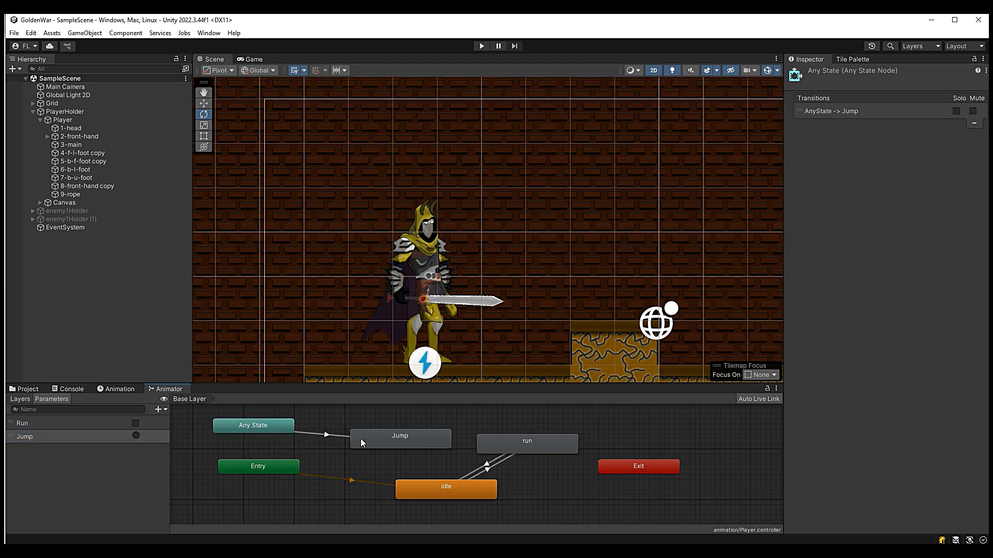
click(328, 437)
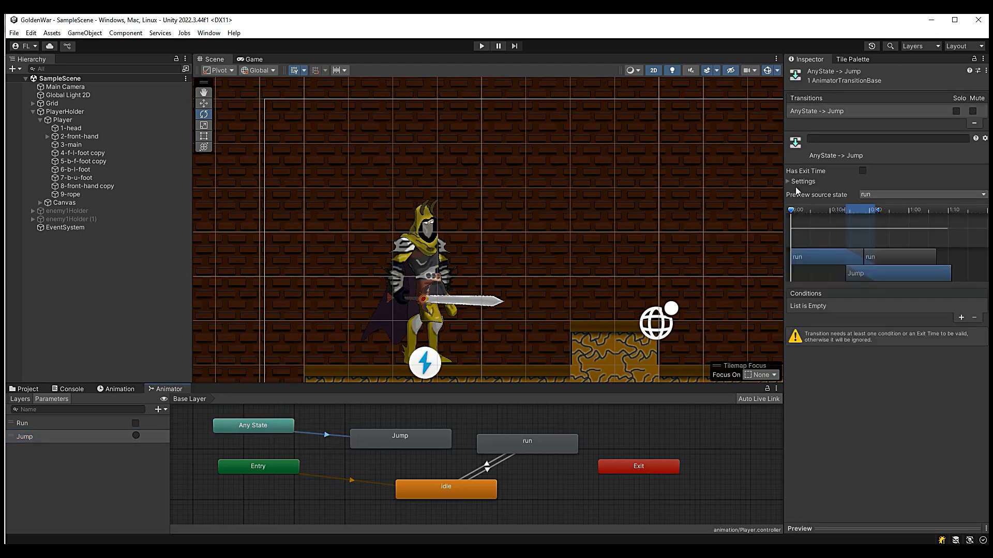
click(869, 212)
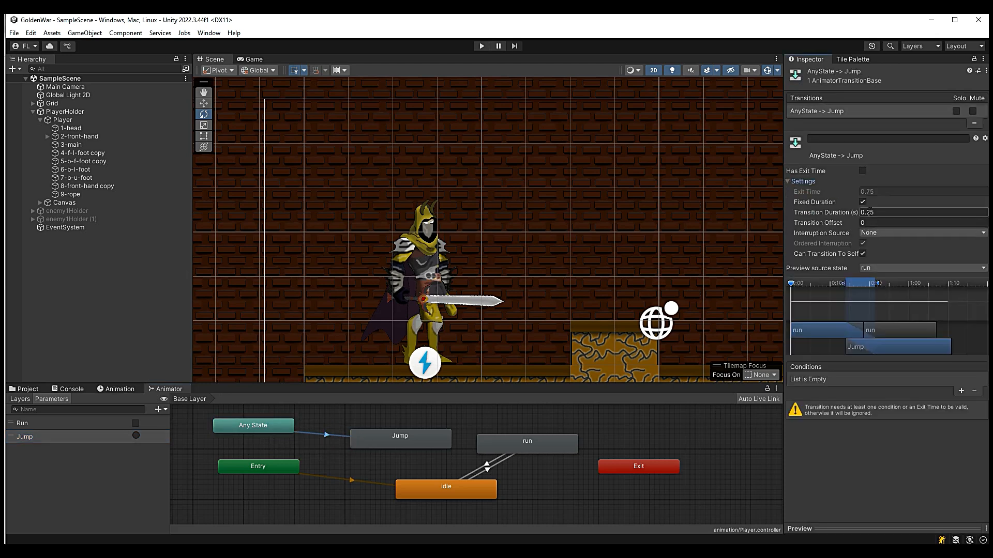
click(960, 391)
click(851, 382)
click(829, 419)
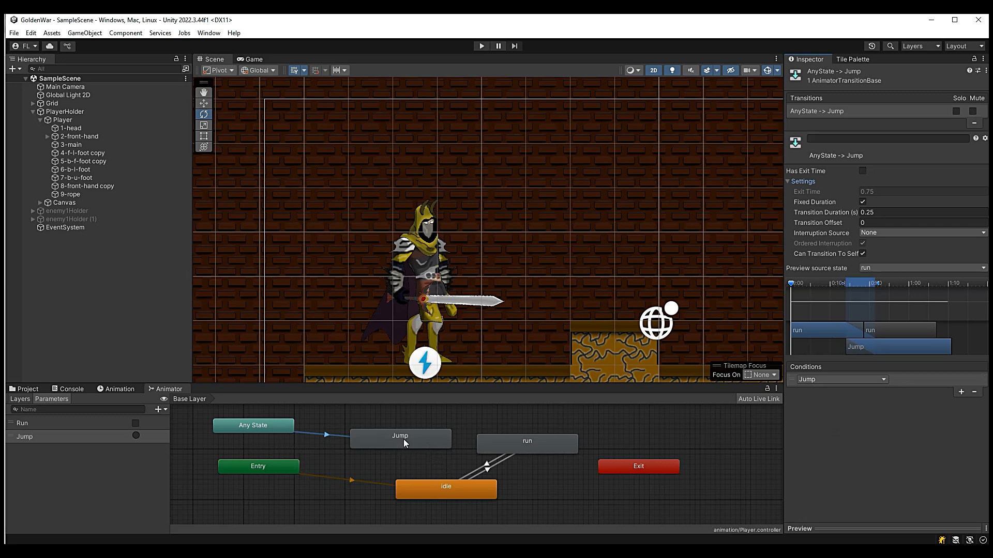
- Create a transition from the Jump state to the idle state
click(488, 466)
click(488, 468)
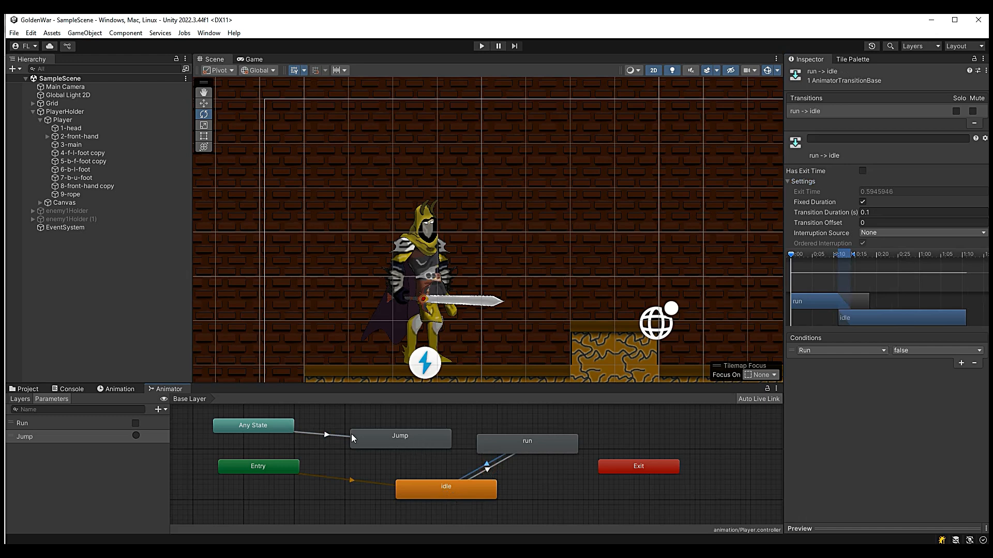
click(404, 440)
right_click(421, 441)
click(439, 444)
click(436, 486)
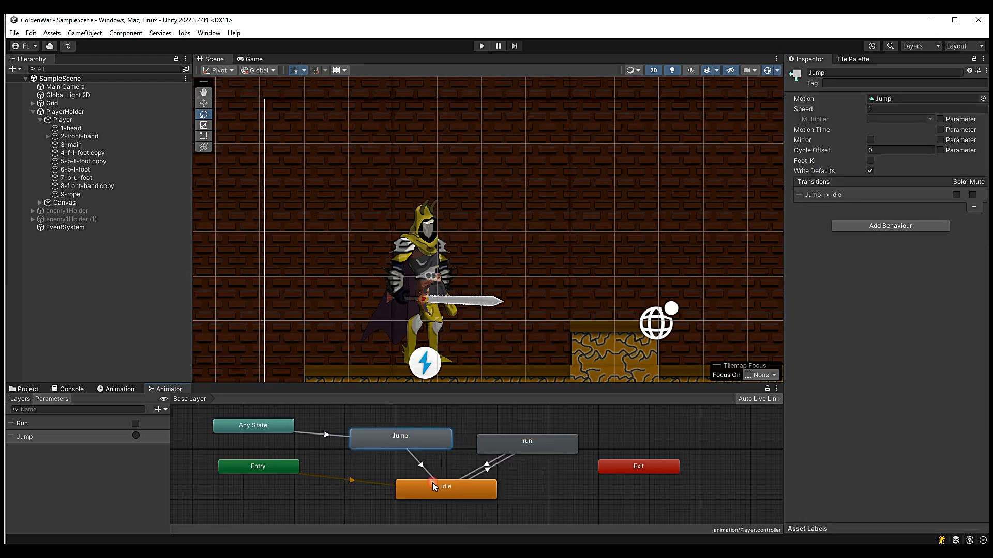
- Set the Jump-to-idle transition's Exit Time to 0.9 and its Transition Duration to 0.1 s
click(423, 466)
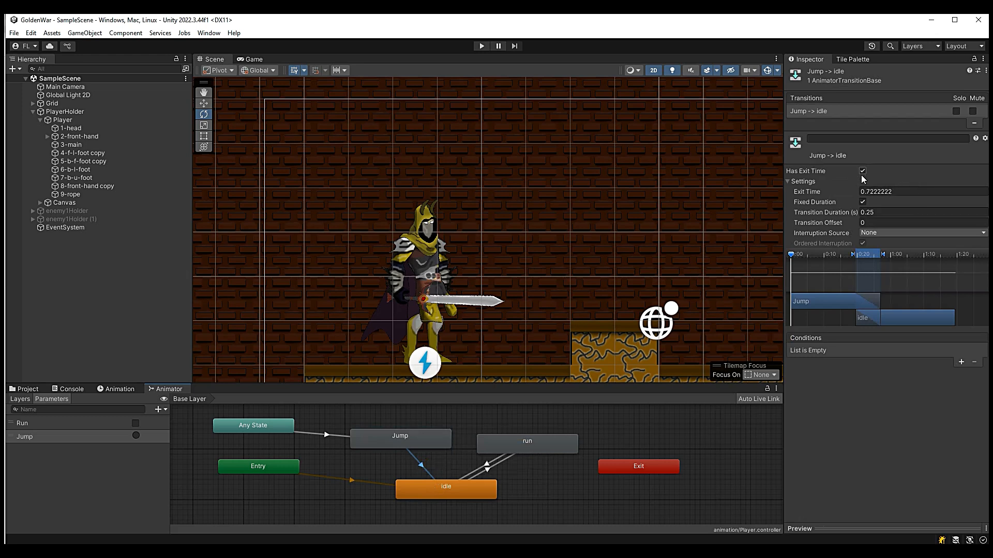
click(865, 191)
drag(867, 192, 890, 191)
text(0.9)
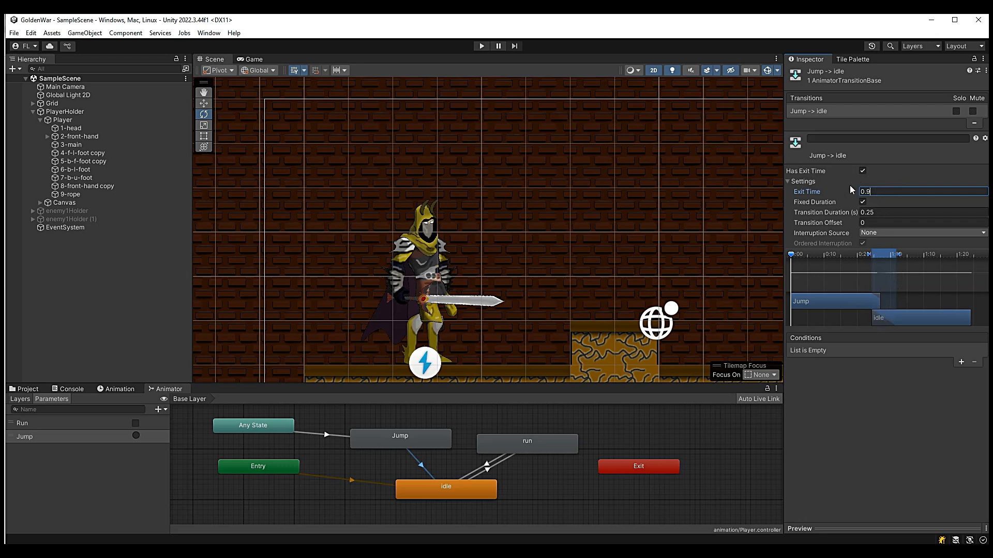
key(BackSpace)
key(BackSpace)
key(BackSpace)
text(1)
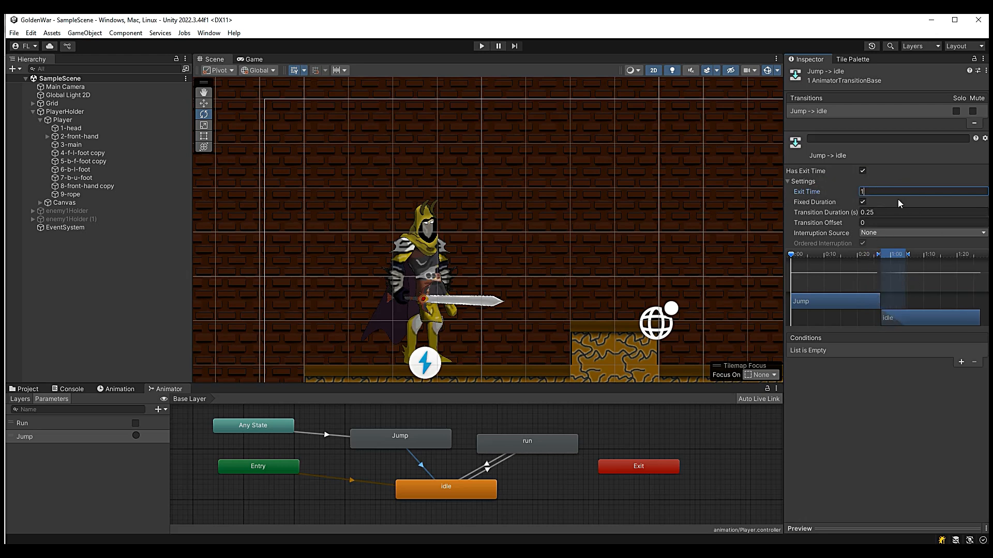
double_click(865, 192)
text(0.9)
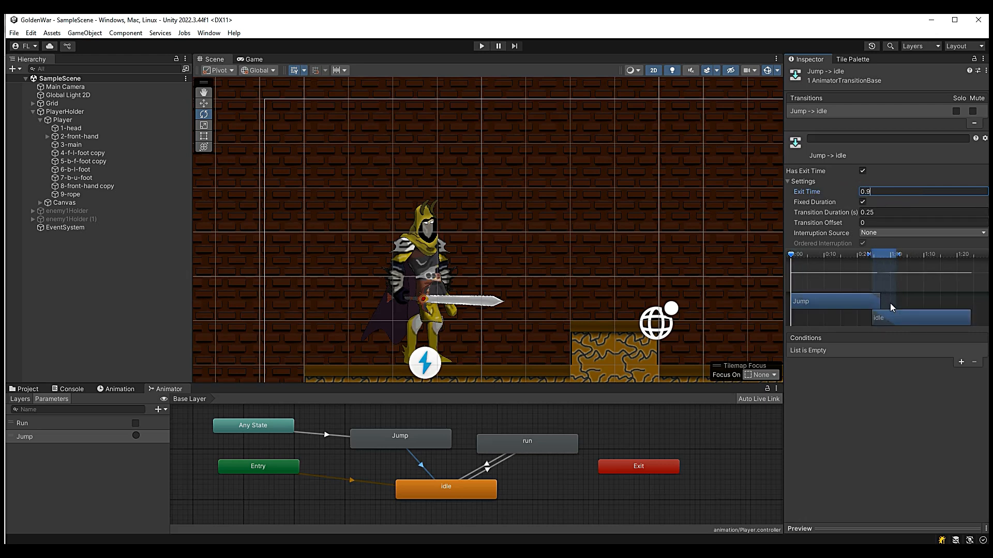
double_click(870, 212)
text(0.1)
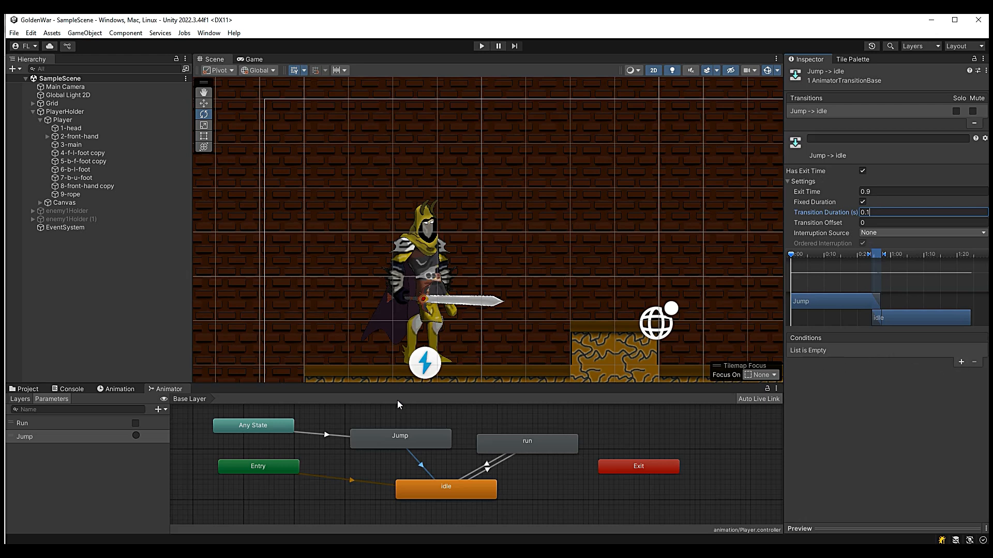
- Review the Jump state and the settings of its transition to idle
click(404, 437)
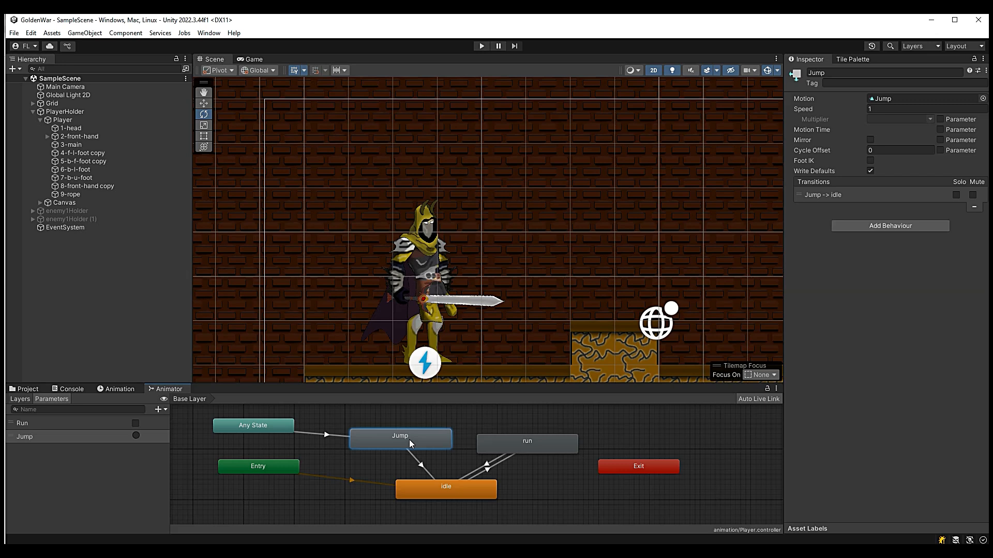
click(409, 448)
click(403, 441)
click(420, 467)
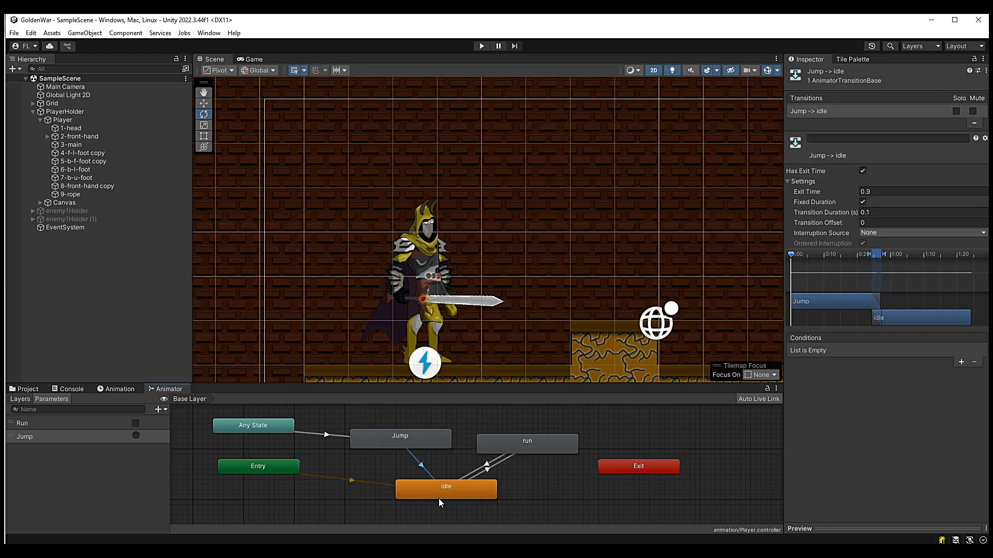
- Switch to PlayerMovement.cs in Visual Studio and declare a private Animator field named anim below jumpCount
click(72, 122)
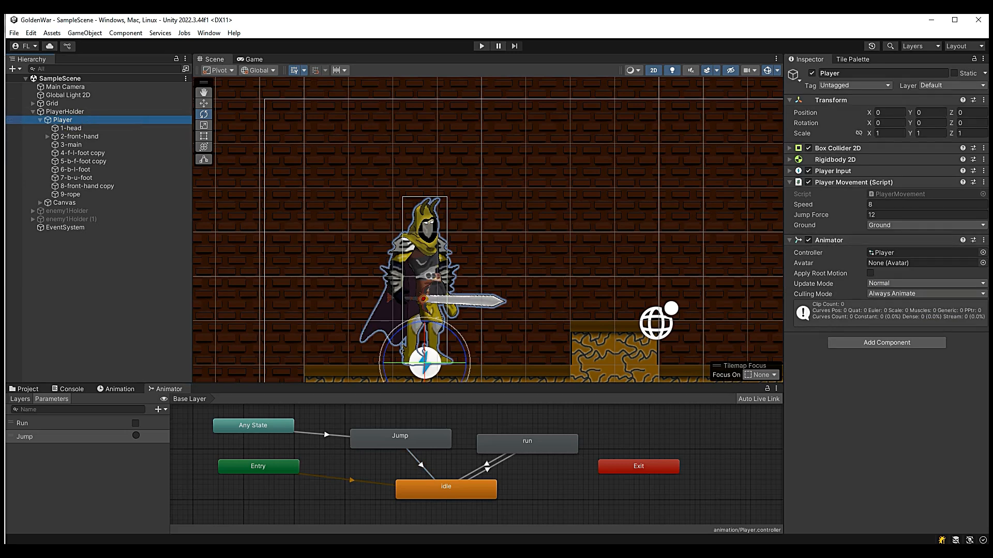
key(alt+Tab)
scroll(160, 214, up, 8)
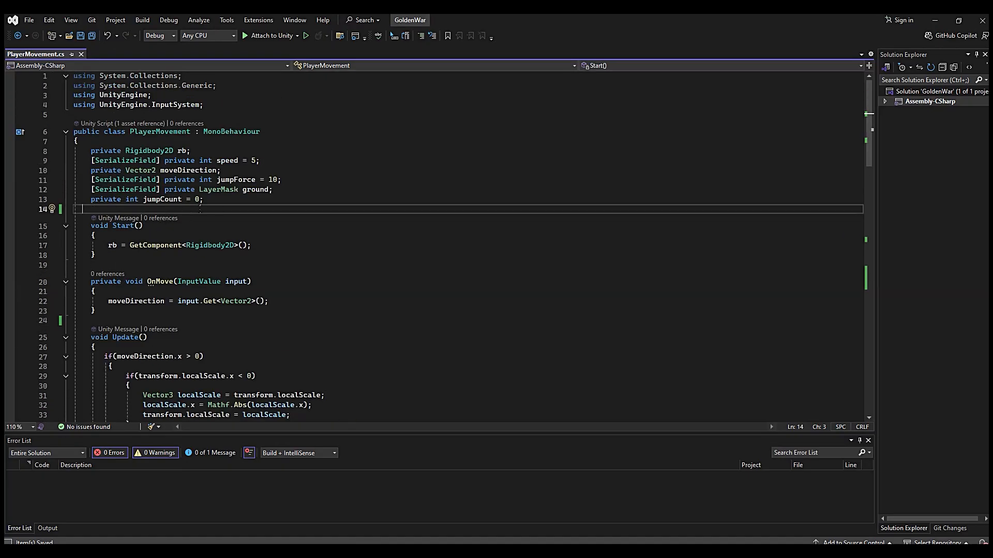
text(private)
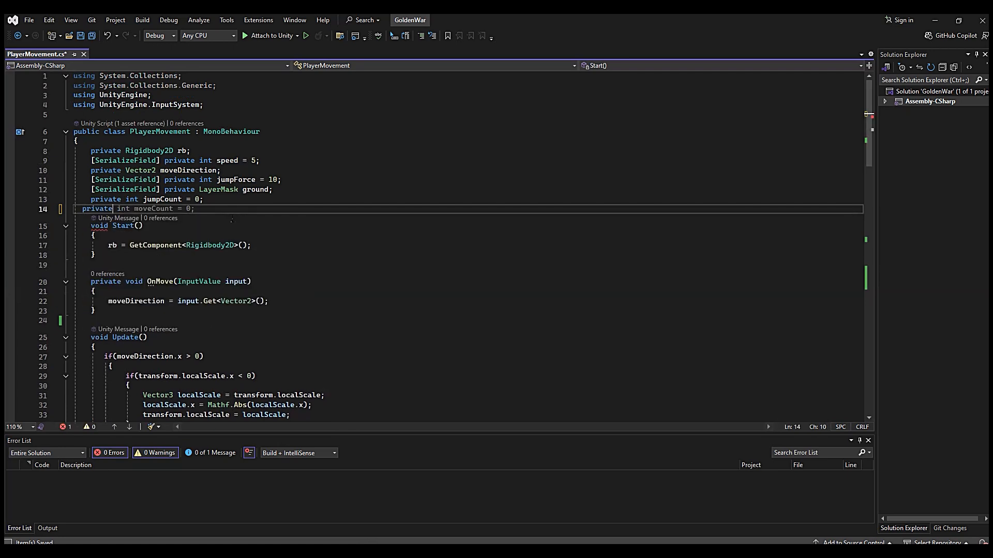
text( Animator)
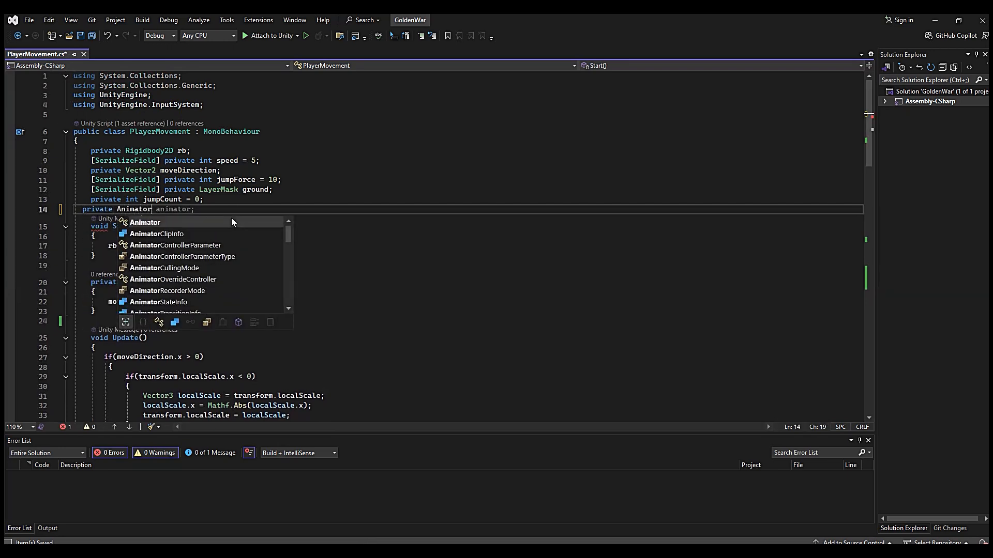
key(Tab)
text(ani)
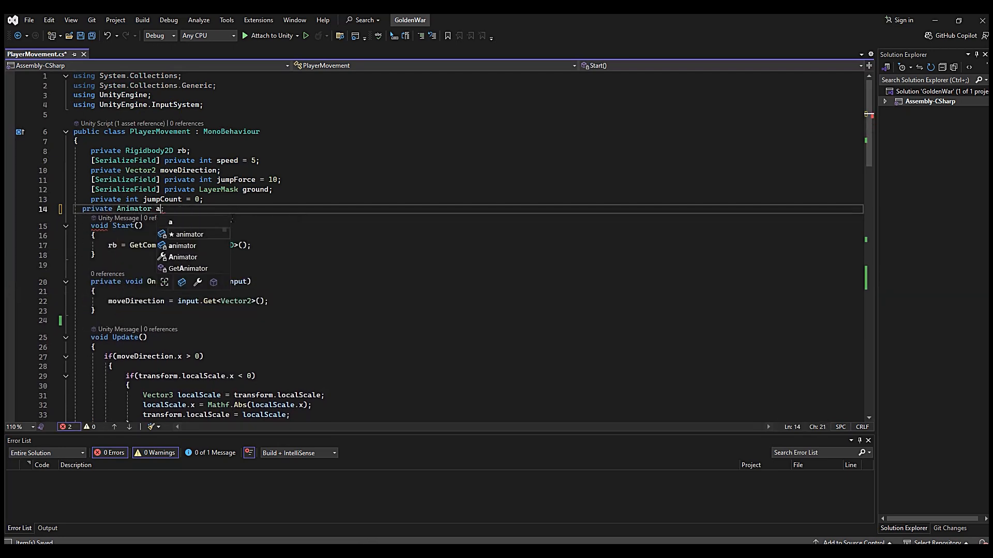
text(m;)
- Assign anim = GetComponent<Animator>(); in Start() below the rb assignment and save the script
click(287, 246)
key(Return)
text(anim)
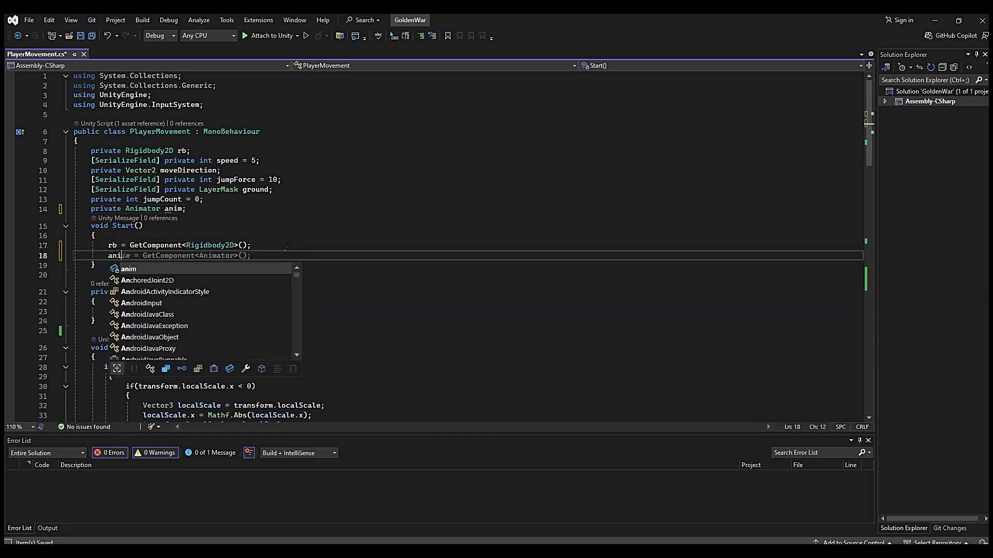
key(Tab)
key(Tab)
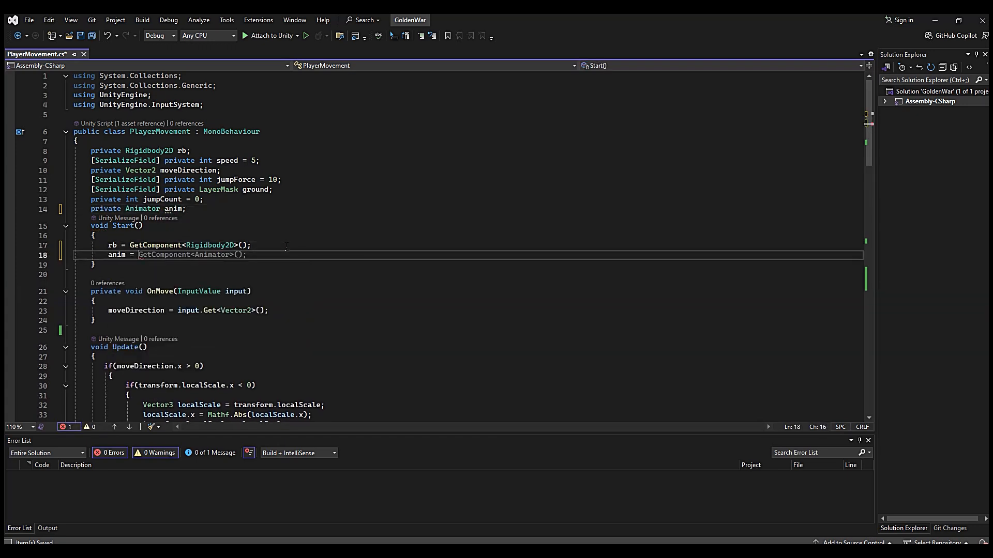
key(ctrl+s)
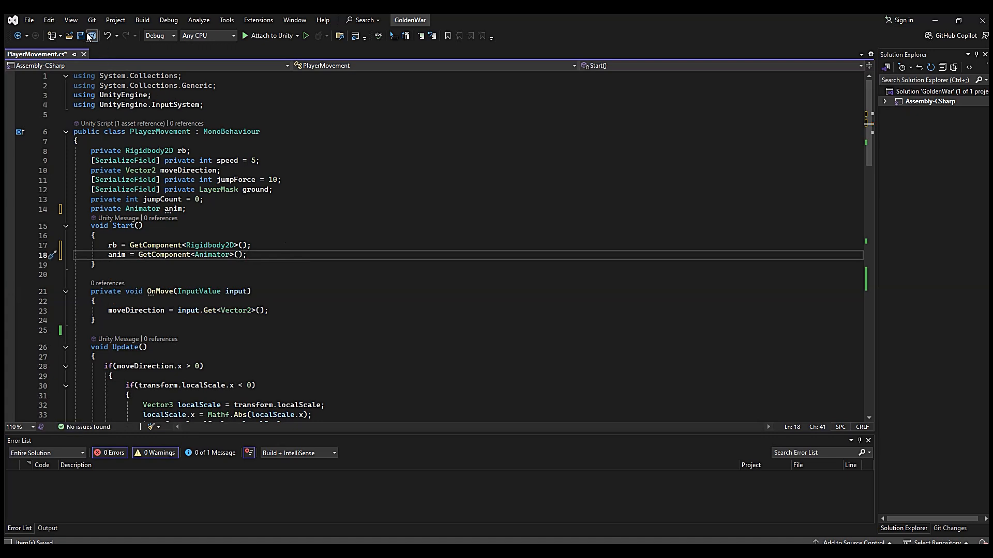
- Review the moveDirection checks in the Update and FixedUpdate methods of the script
scroll(239, 282, down, 2)
scroll(199, 305, down, 6)
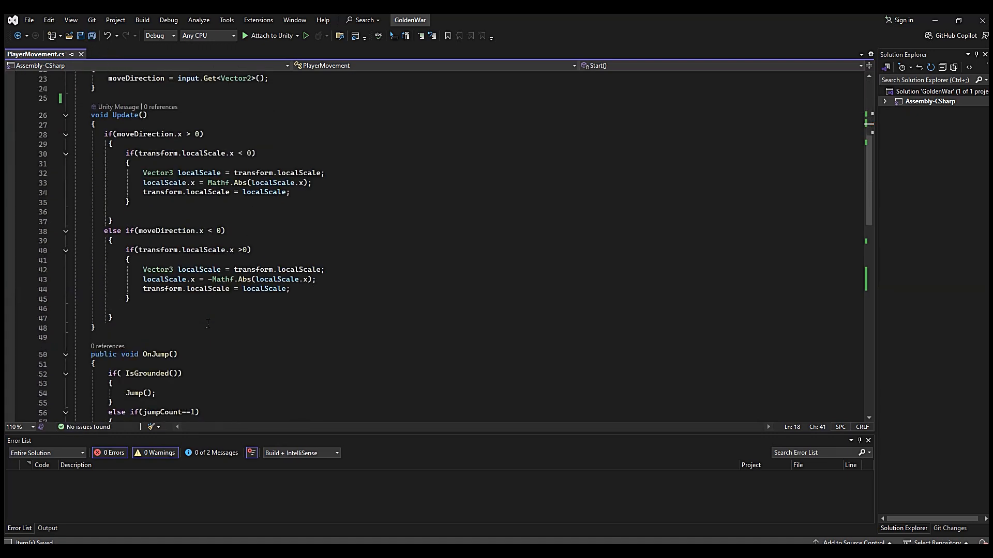
scroll(207, 324, down, 9)
scroll(206, 324, down, 1)
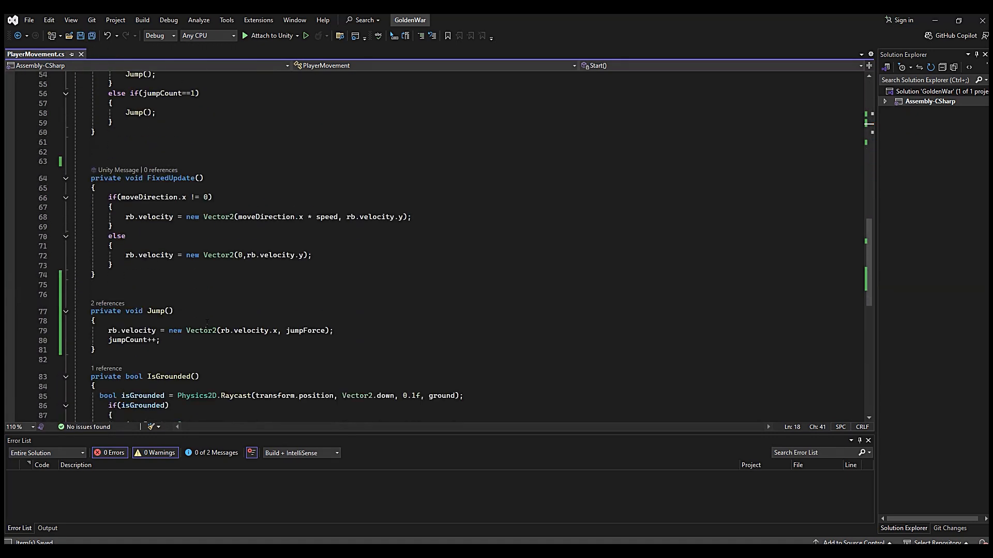
click(194, 197)
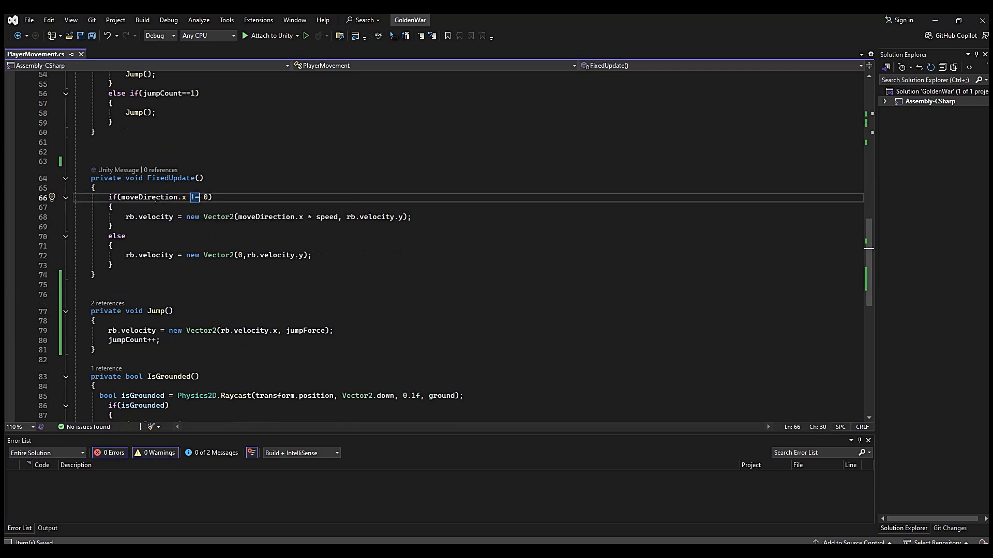
scroll(238, 191, up, 11)
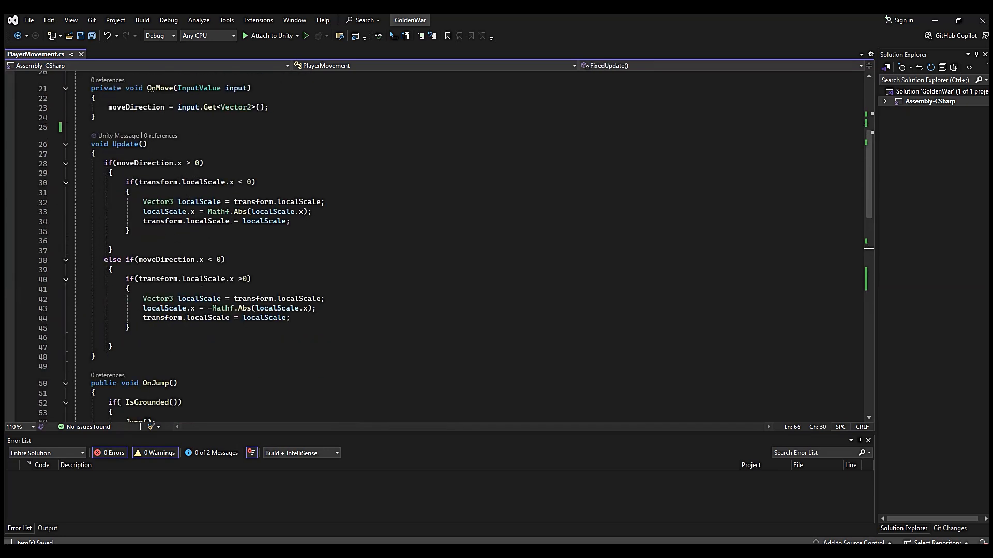
scroll(210, 309, down, 4)
scroll(197, 170, down, 5)
click(185, 285)
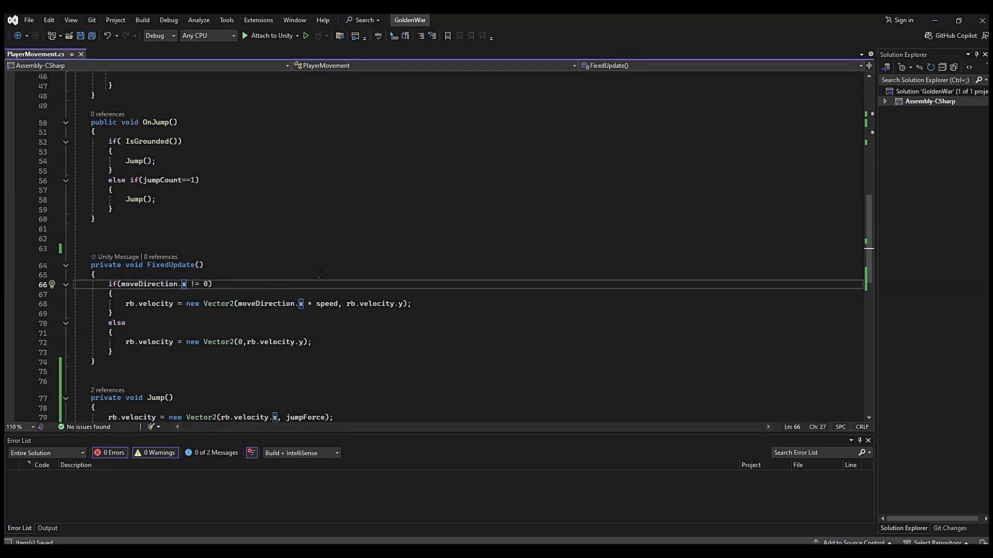
- Add anim.SetBool("Run",true); after the velocity line inside FixedUpdate's moveDirection.x != 0 block, checking the parameter name in Unity
click(465, 307)
key(Return)
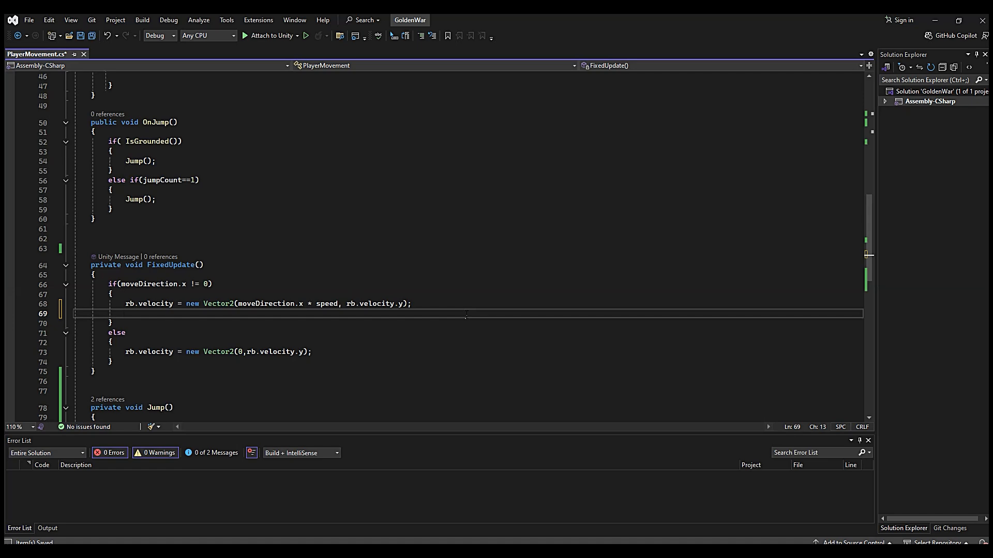
text(anim)
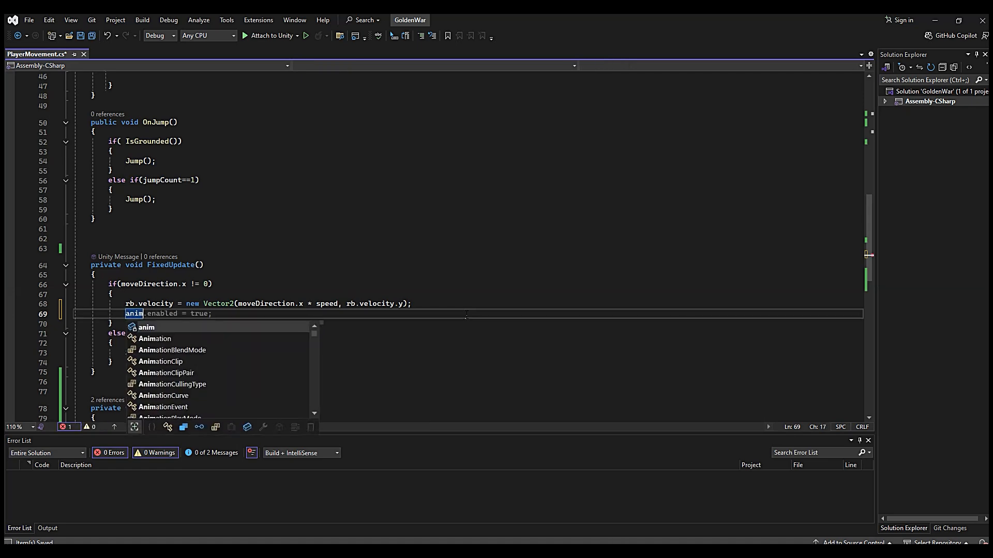
text(.)
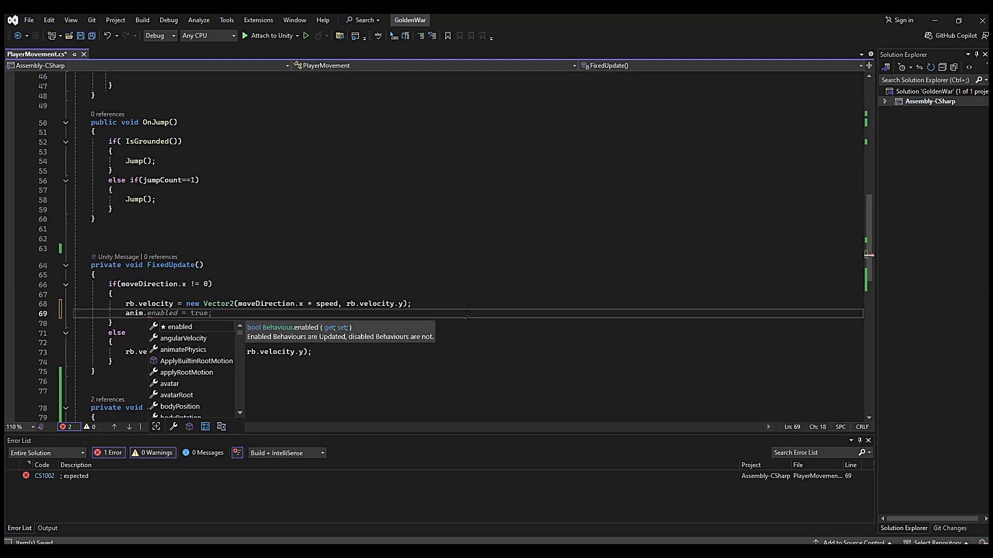
text(SetBool)
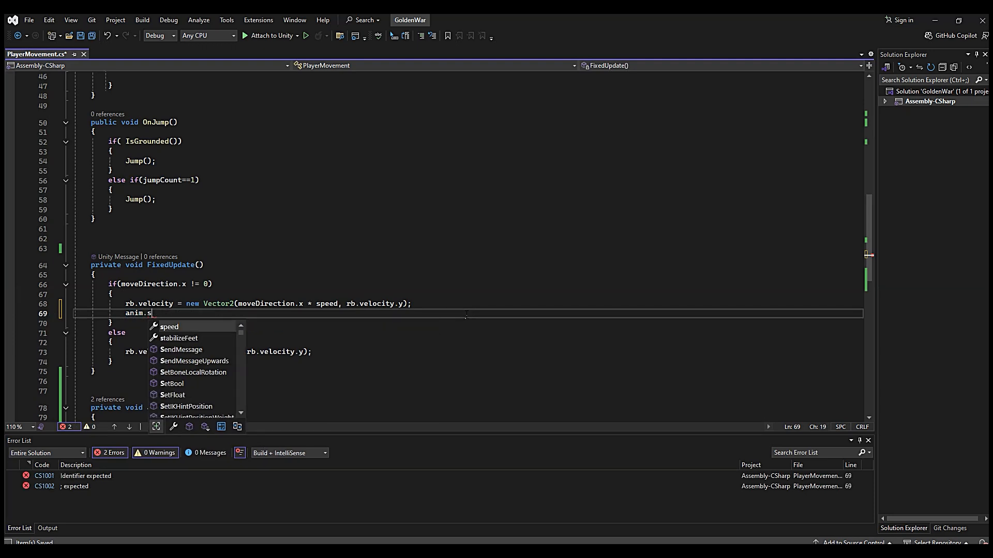
key(Tab)
text((")
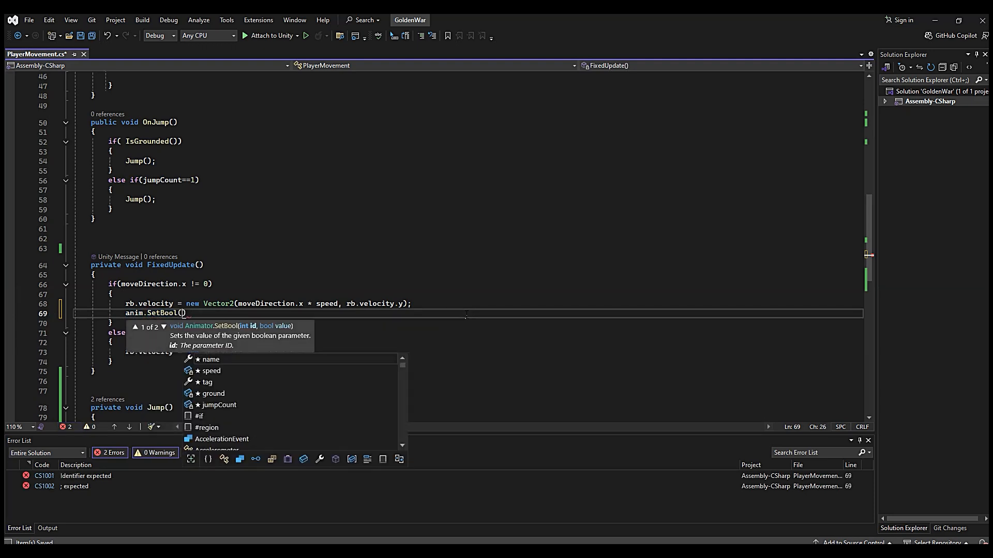
text(Run)
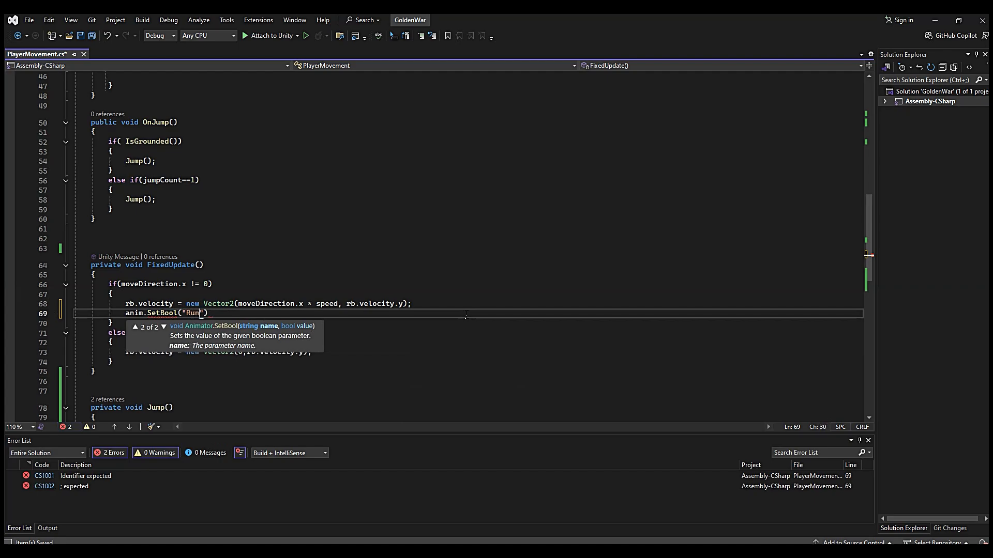
key(alt+Tab)
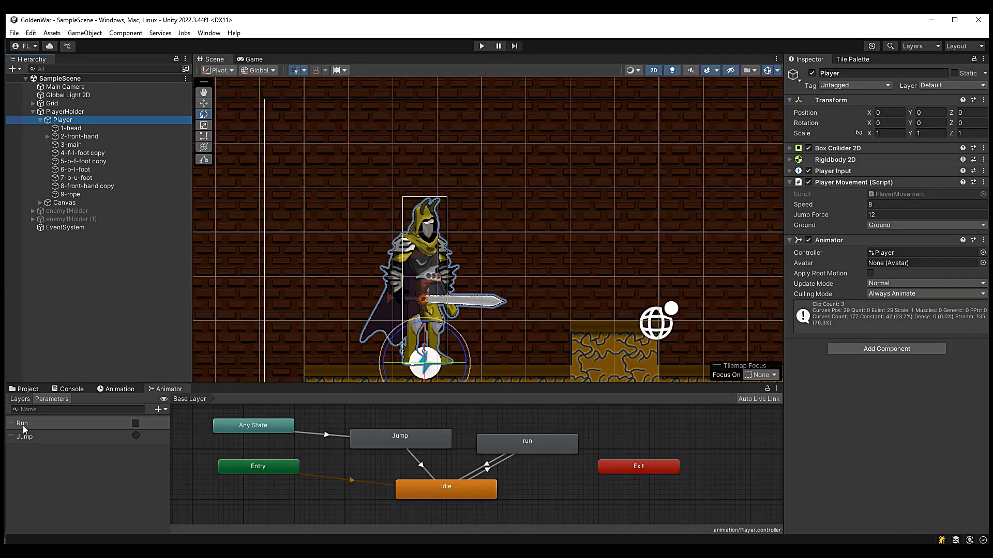
key(alt+Tab)
key(Right)
text(,tr)
key(Tab)
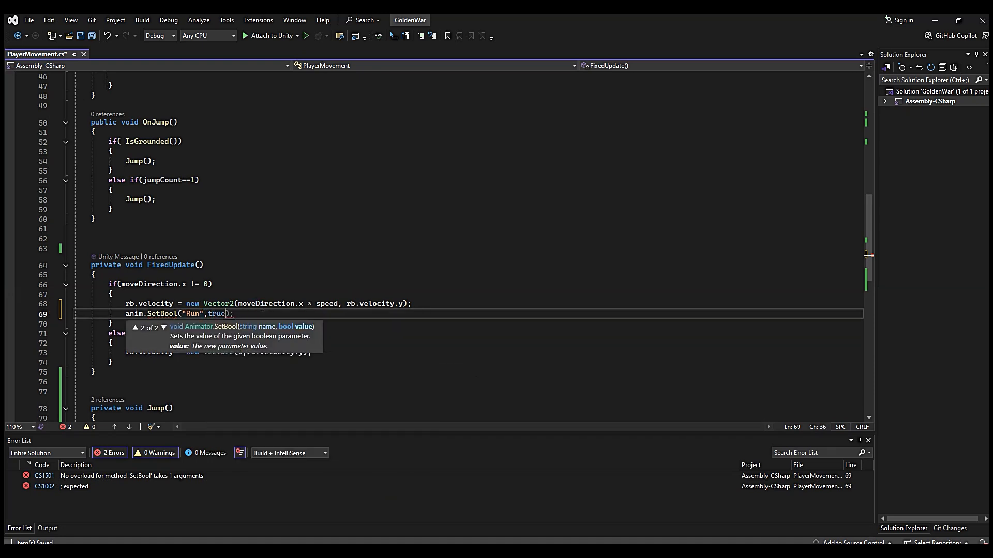
- End the Run true statement with a semicolon, and add anim.SetBool("Run", false); after the velocity line in FixedUpdate's else block
text(;)
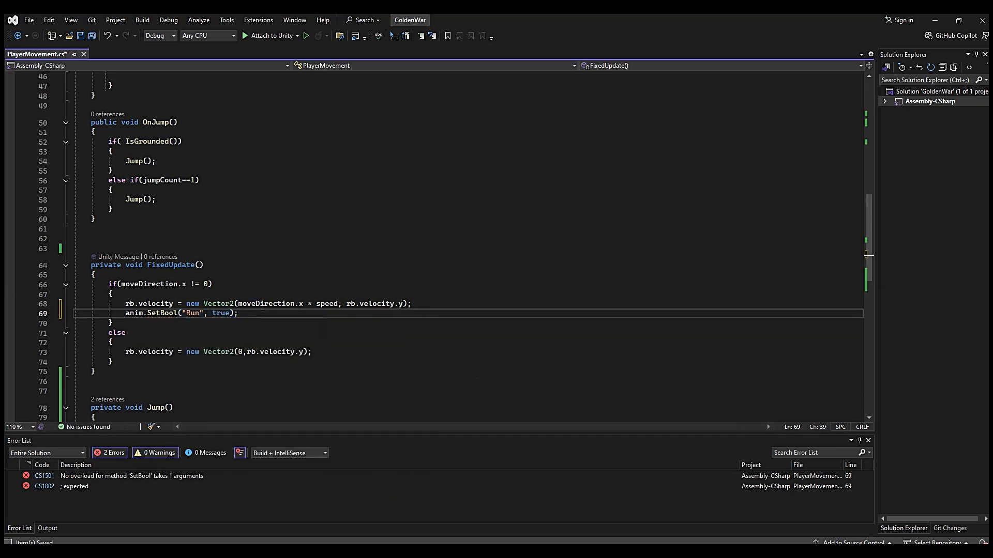
click(321, 353)
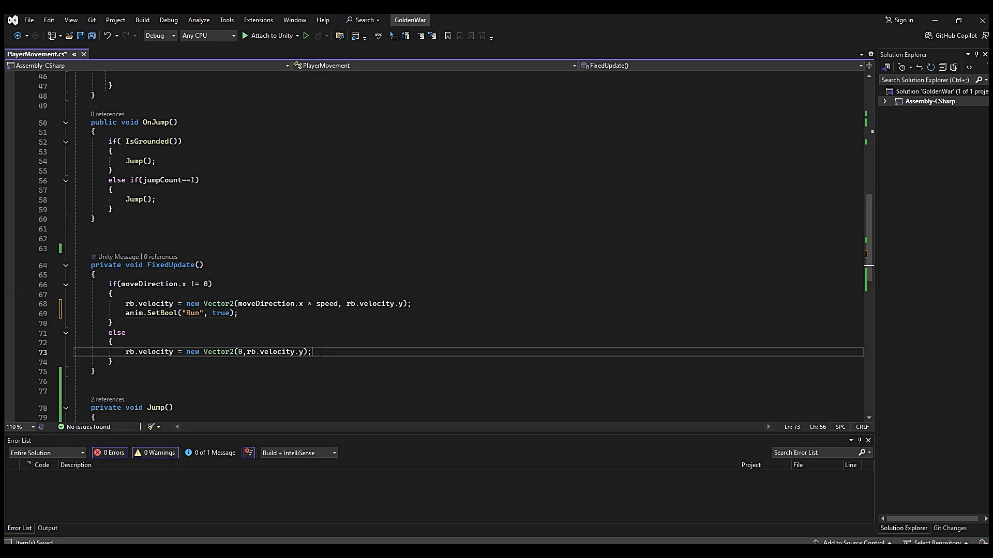
key(Return)
text(anim)
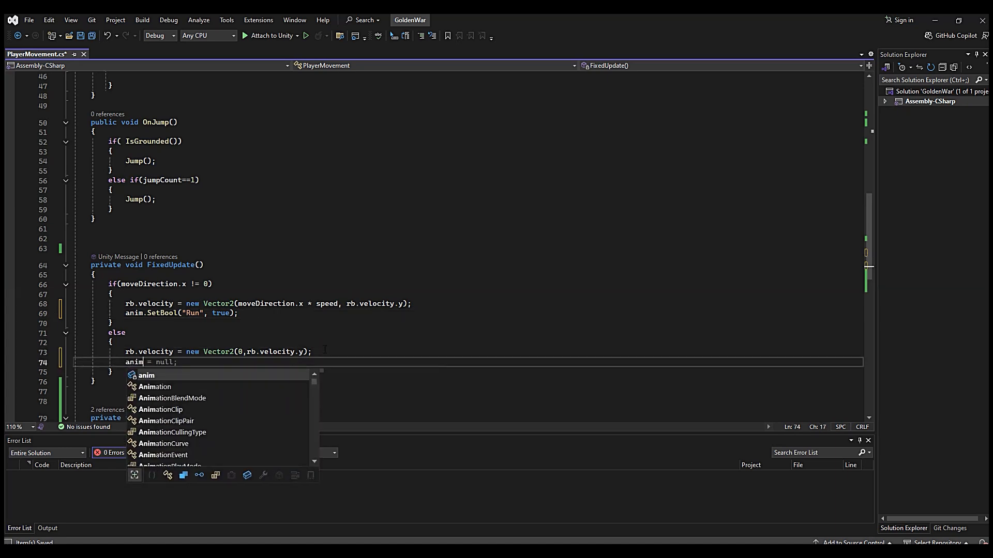
double_click(240, 353)
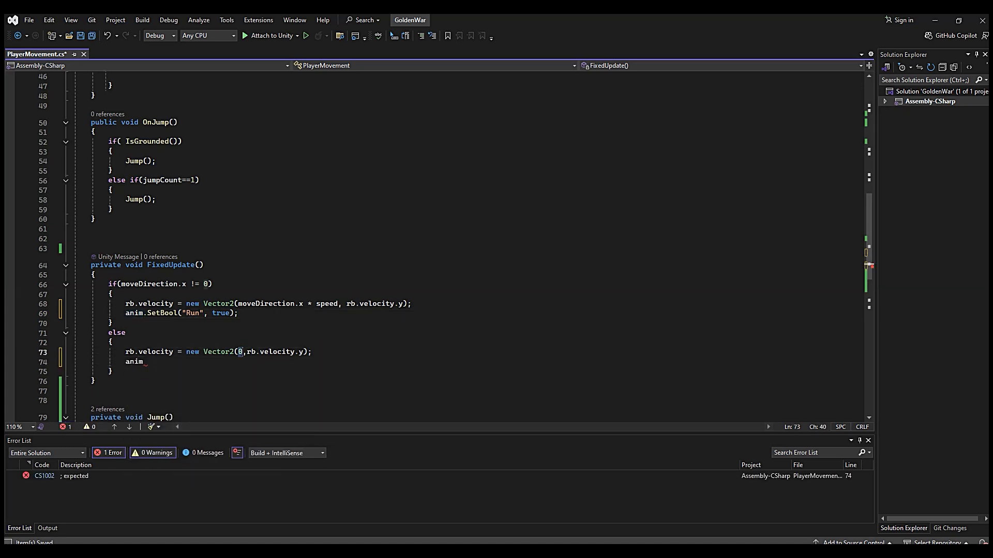
click(199, 361)
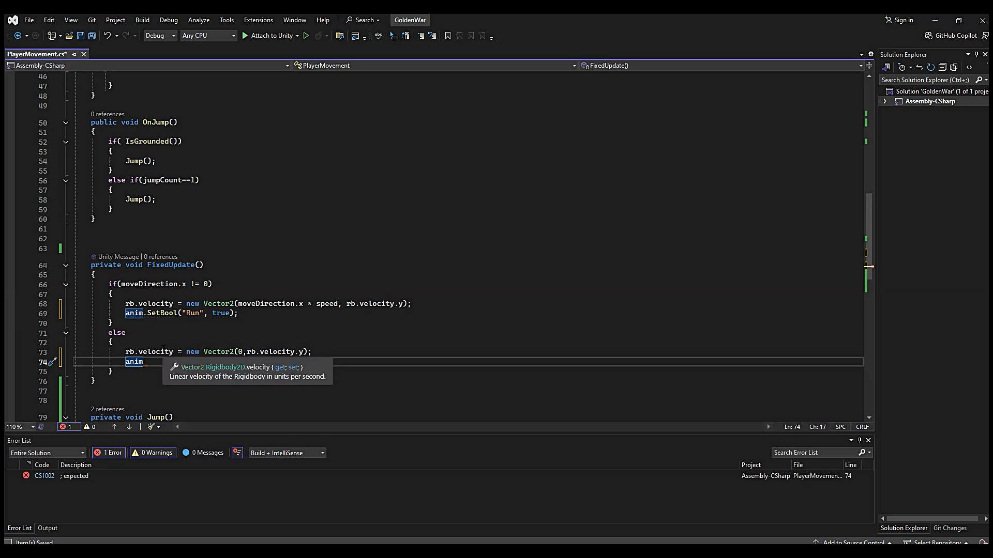
text(.se)
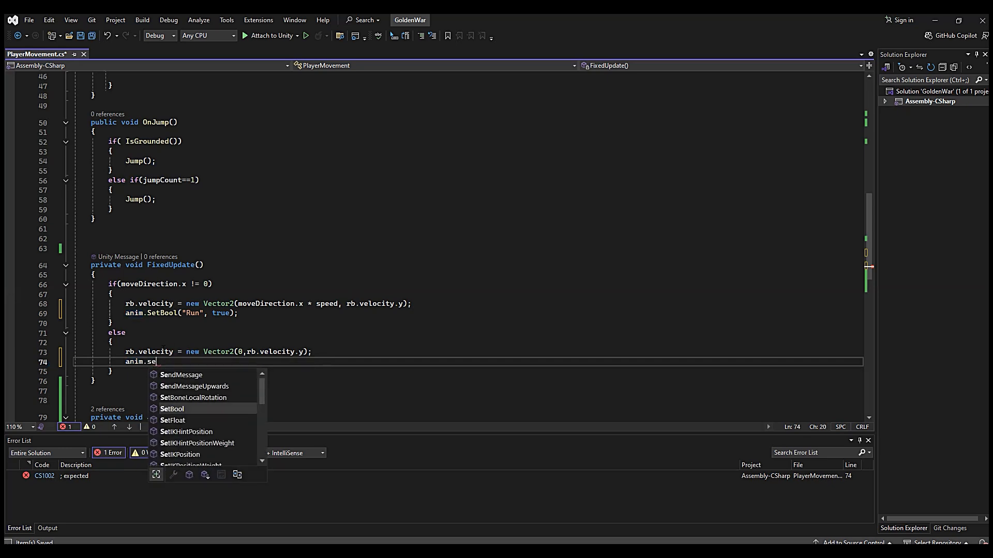
text(t(")
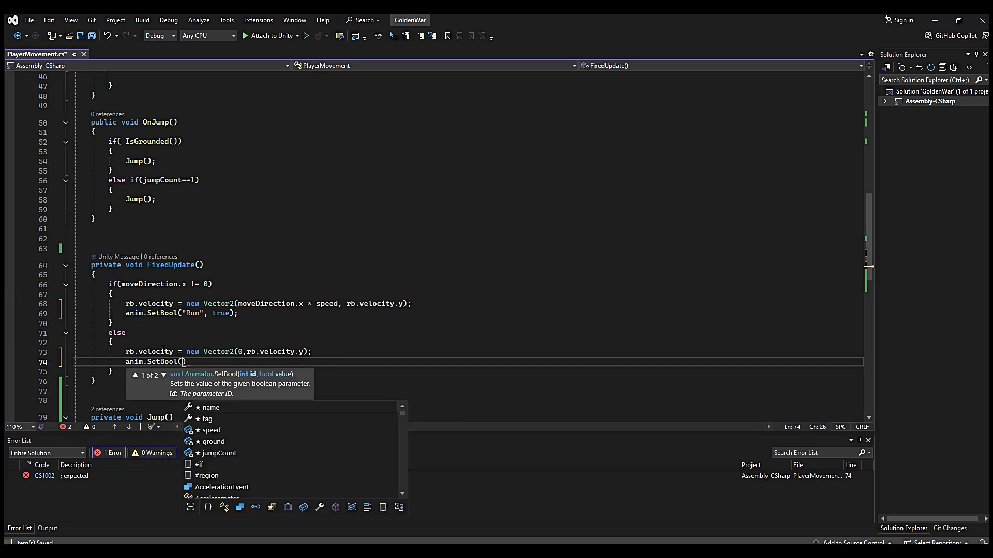
text(Run)
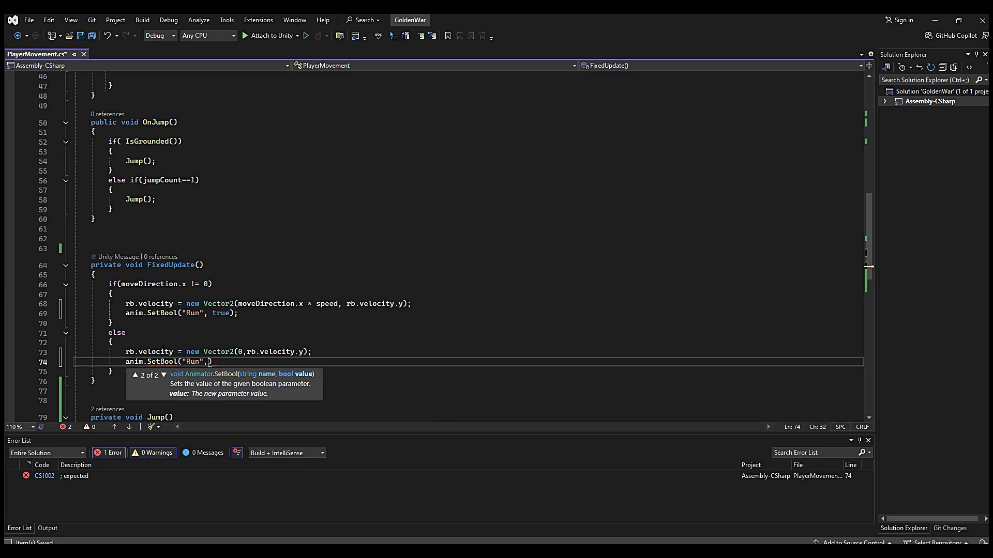
text(, false);)
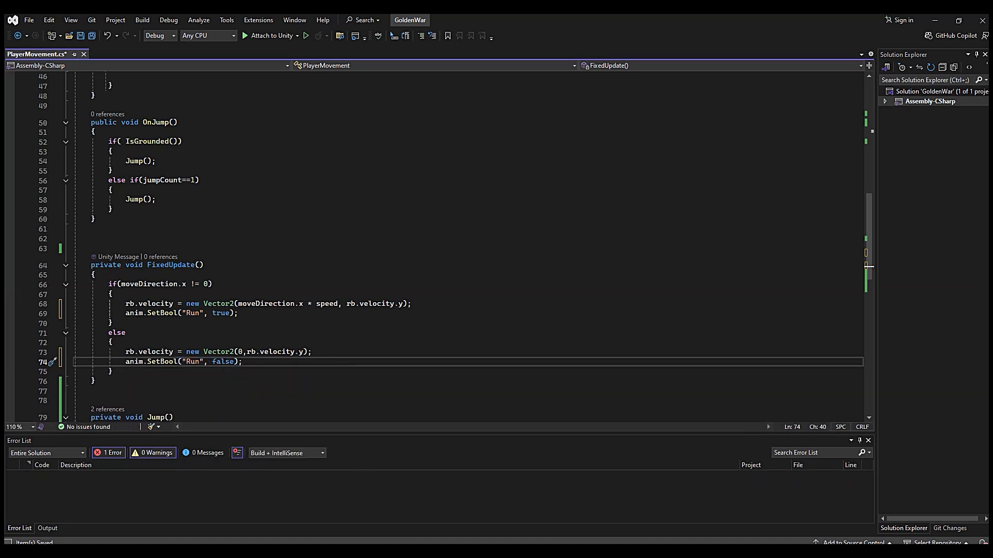
- Check the transitions between idle and run in Unity's Animator and compare them with the SetBool calls in the script
key(alt+Tab)
click(487, 470)
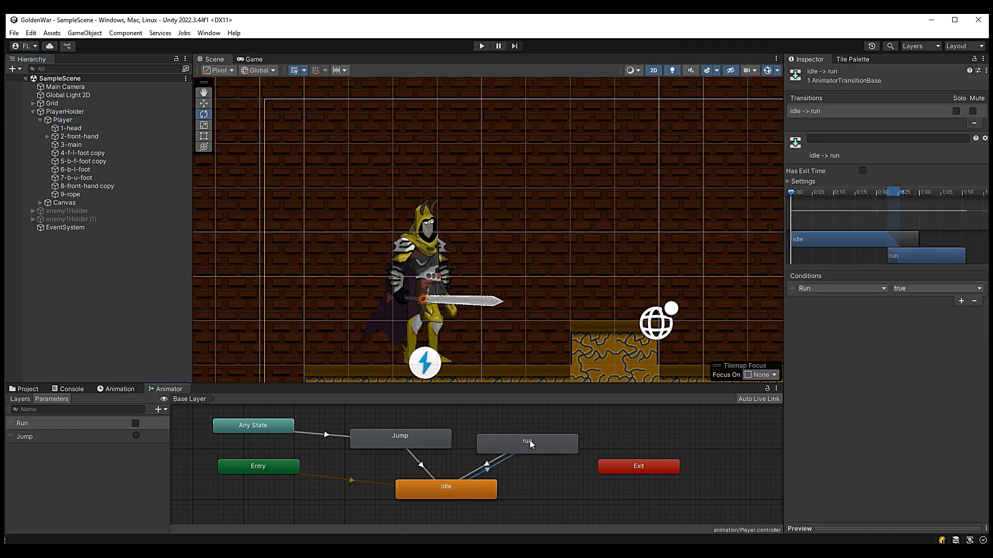
click(516, 452)
click(487, 468)
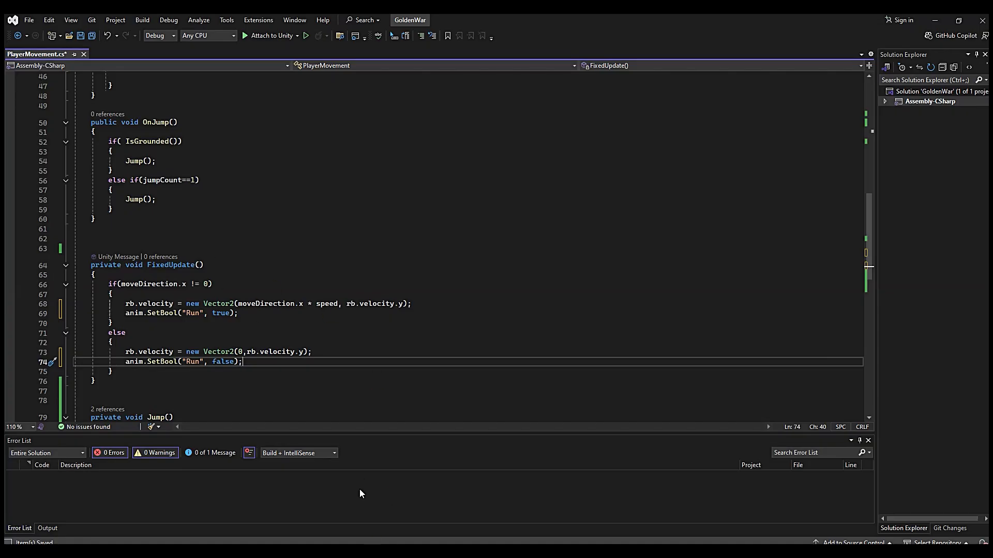
key(alt+Tab)
right_click(450, 491)
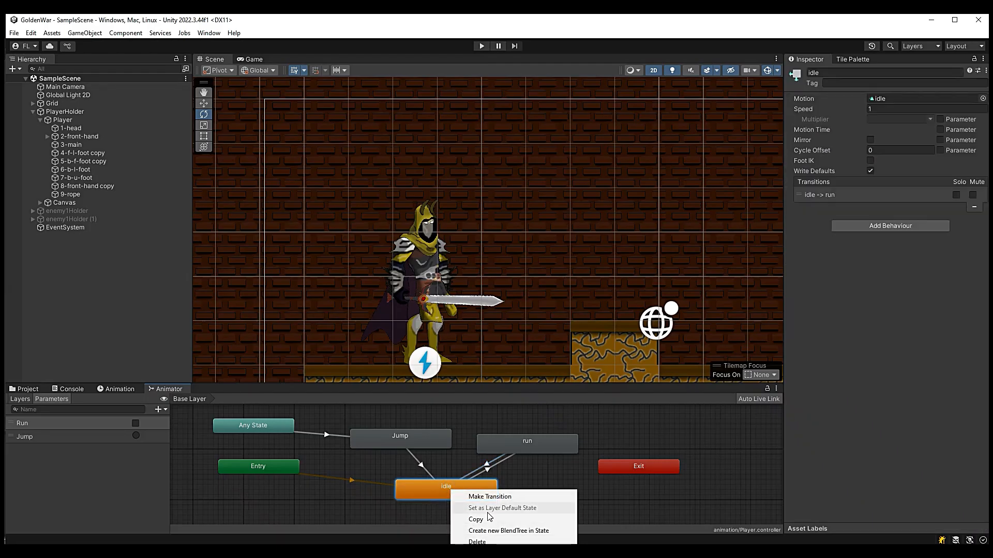
click(423, 511)
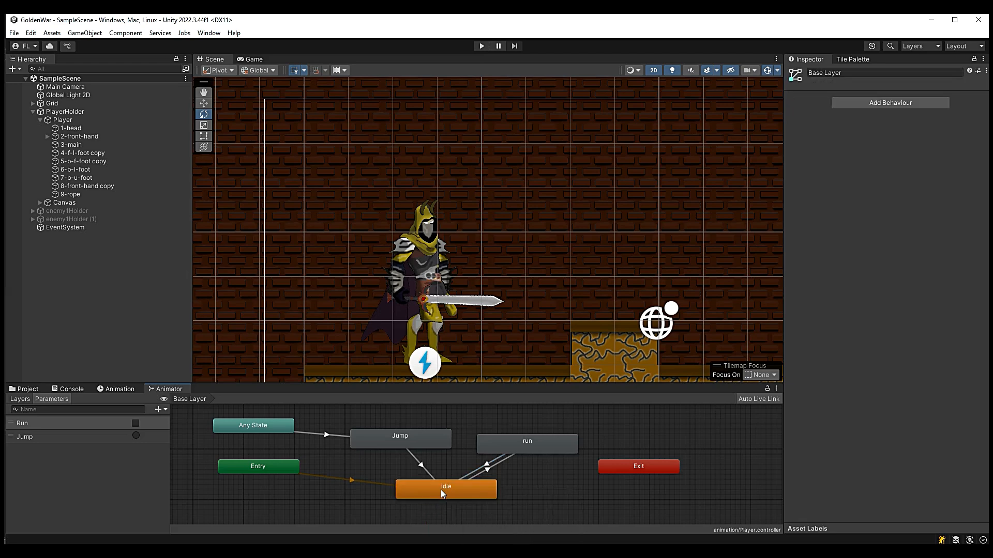
key(alt+Tab)
click(242, 323)
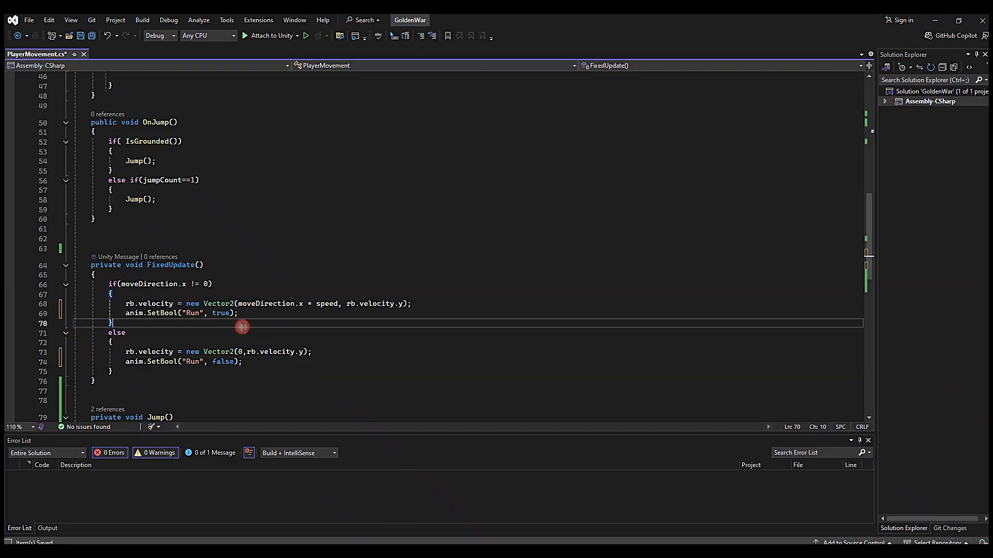
click(228, 362)
- Add anim.SetTrigger("Jump"); below jumpCount++ in the Jump() method and save the script
scroll(226, 360, down, 3)
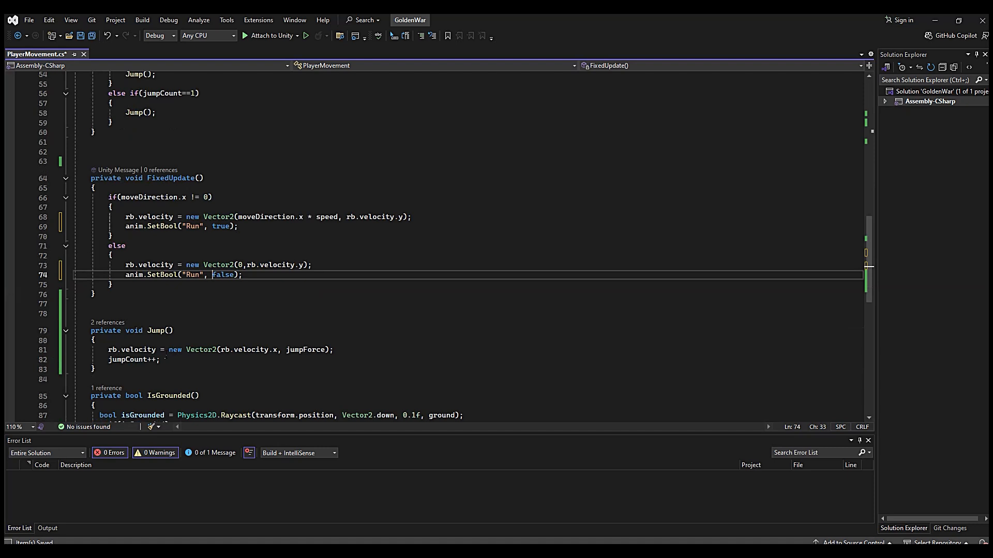
scroll(174, 359, down, 2)
click(325, 303)
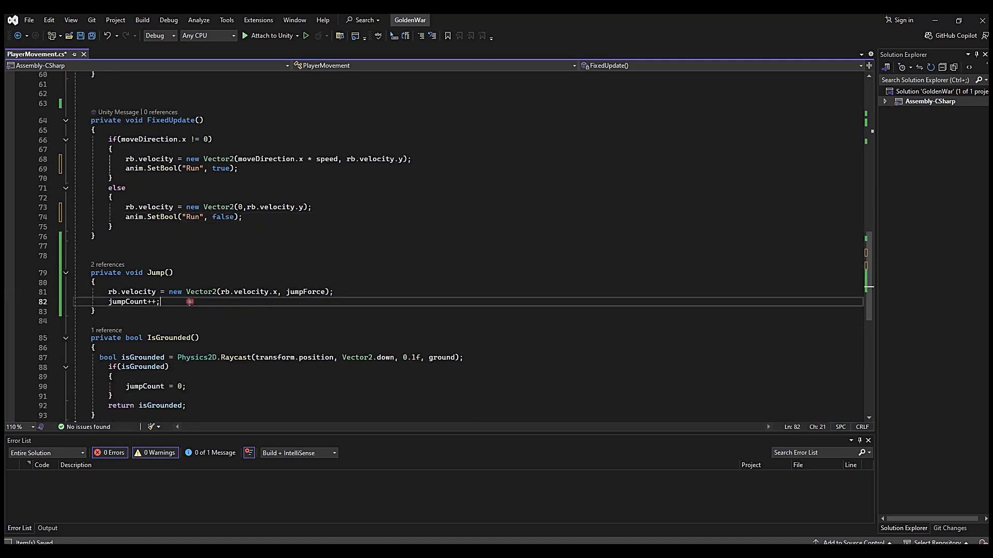
key(Return)
text(anim.)
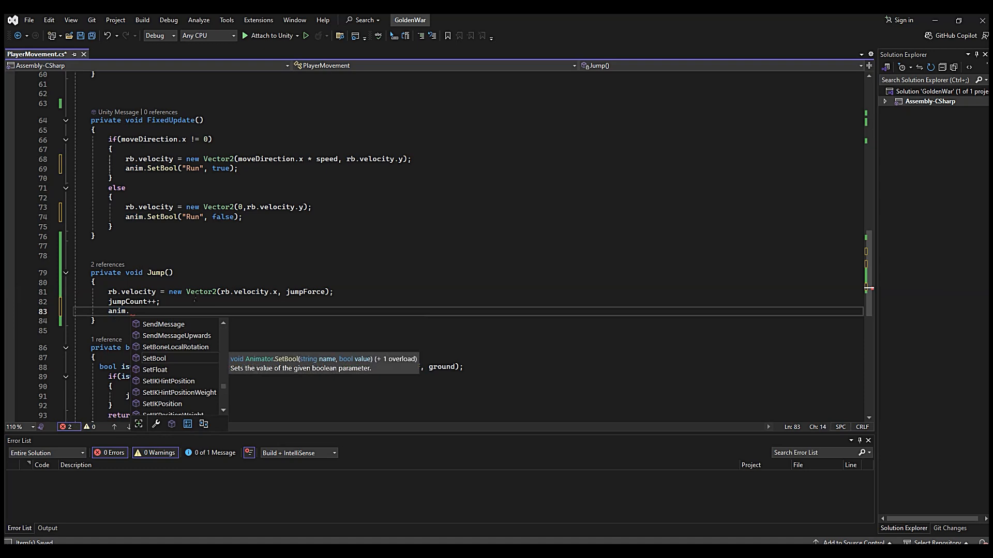
text(sett)
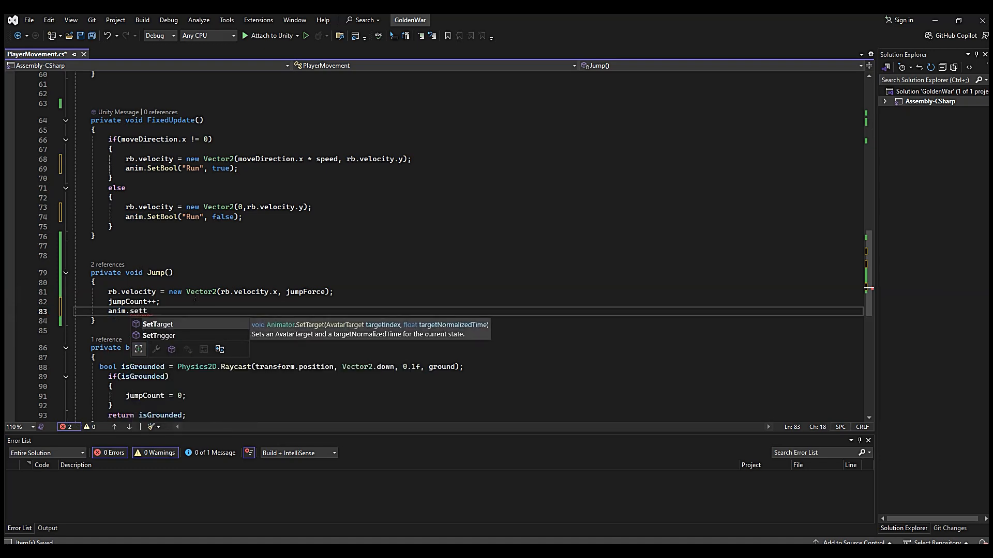
text(r(")
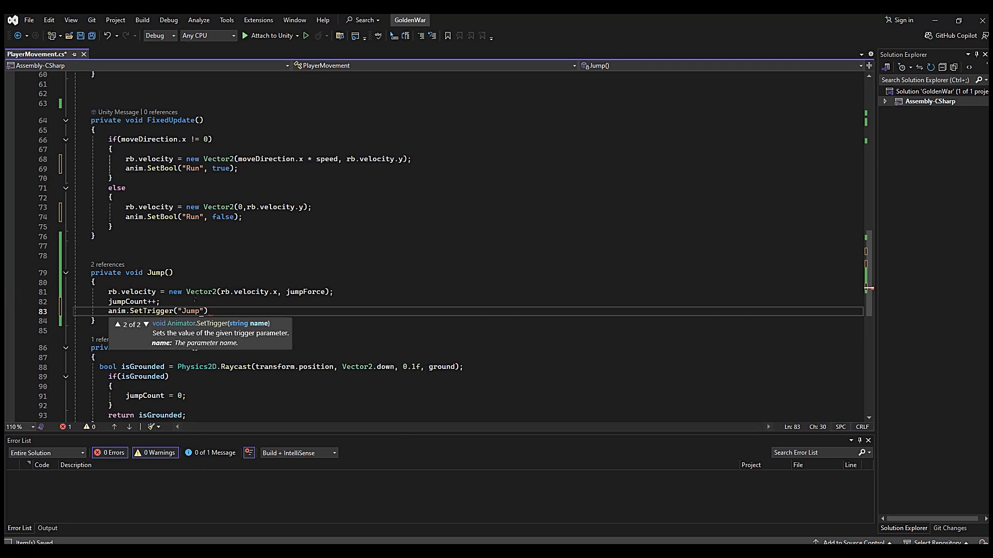
text(Jump");)
scroll(199, 220, down, 2)
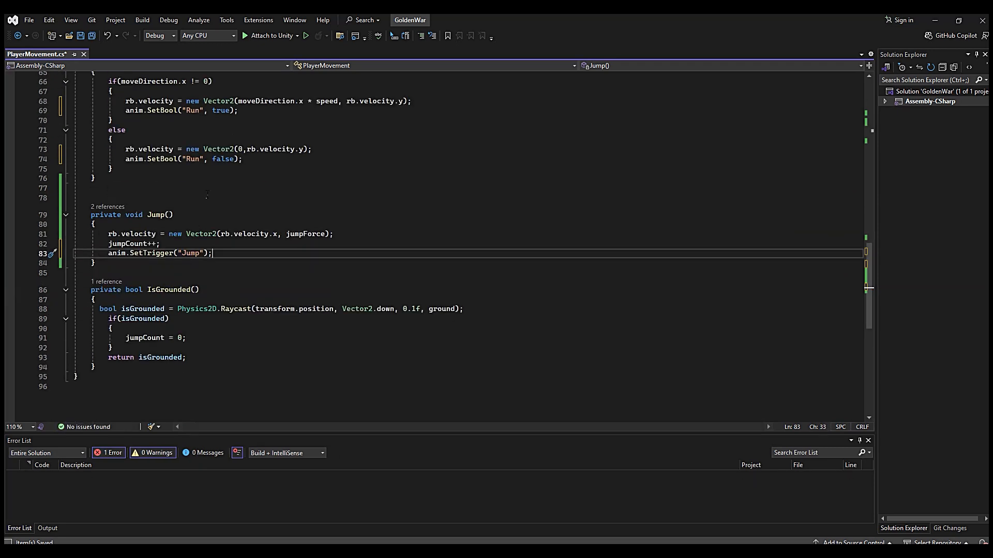
click(92, 35)
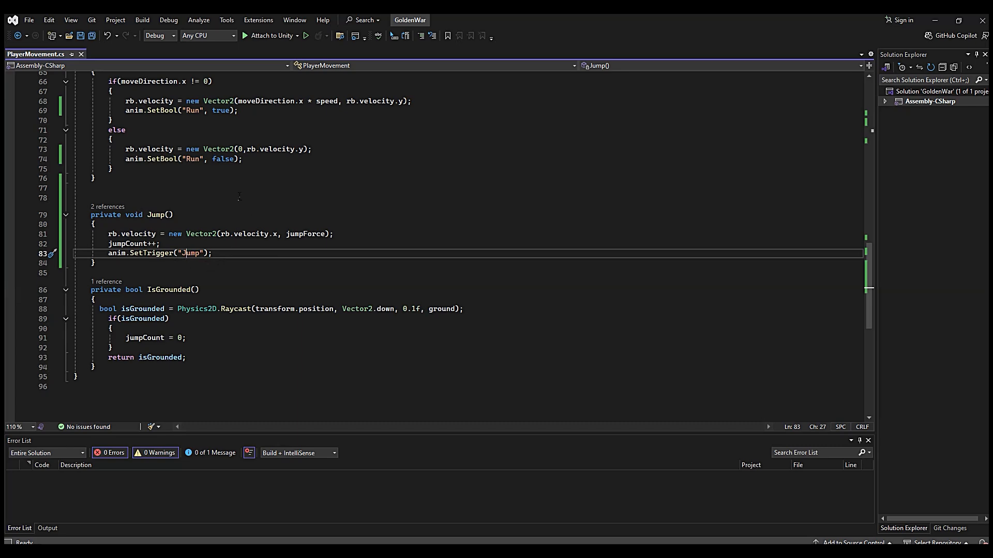
- Switch to Unity, inspect the Jump to idle transition, and play the game to test running both ways and single and double jumps
click(354, 551)
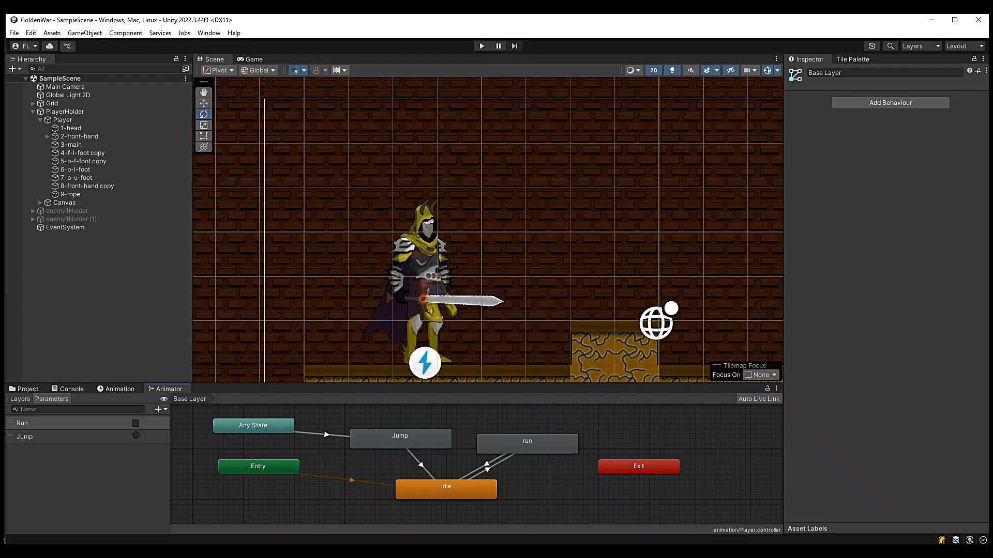
click(420, 467)
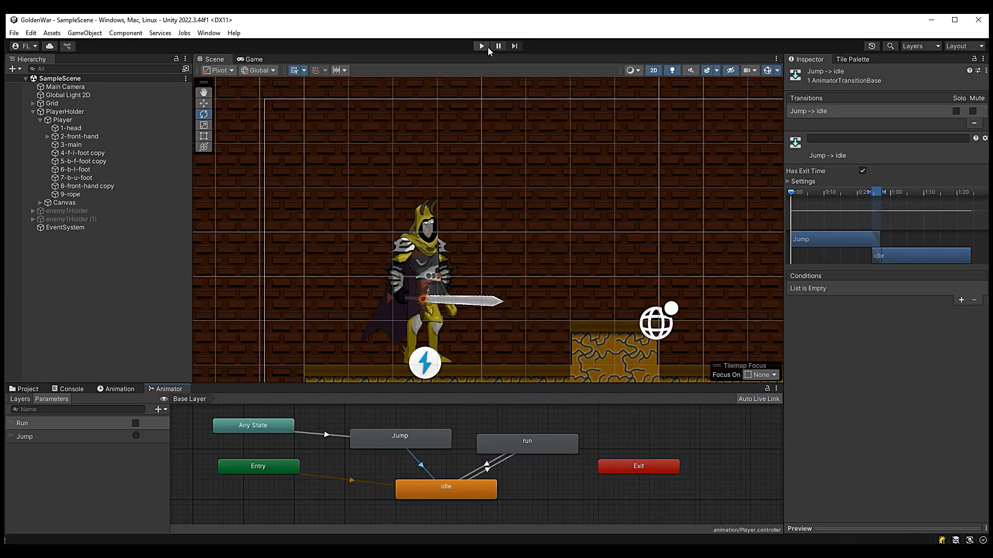
click(488, 48)
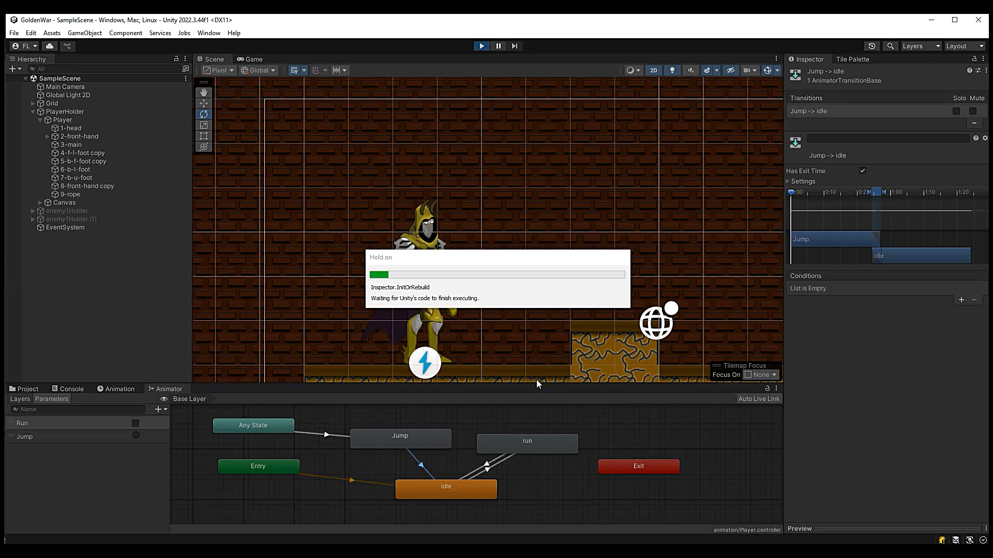
key(d)
key(a)
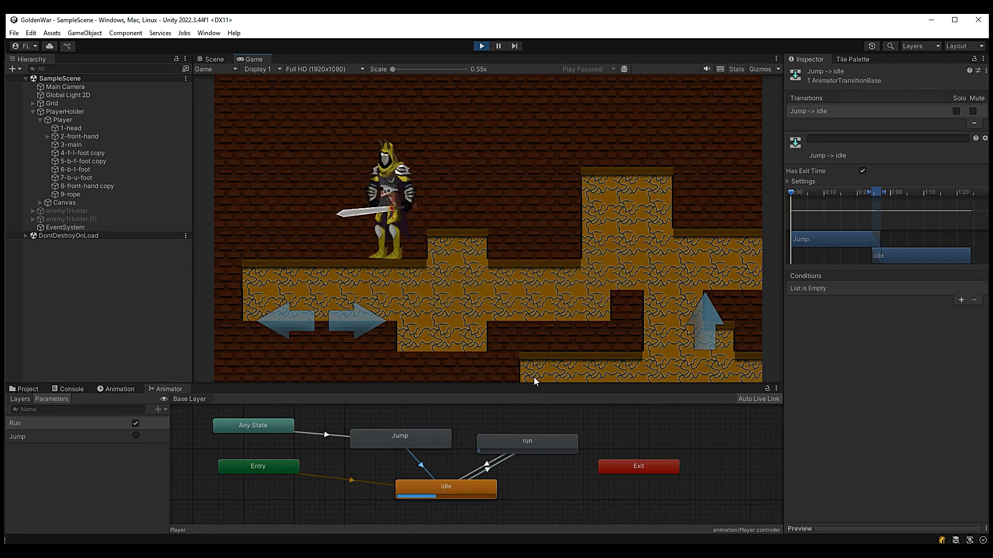
key(space)
key(d)
key(space)
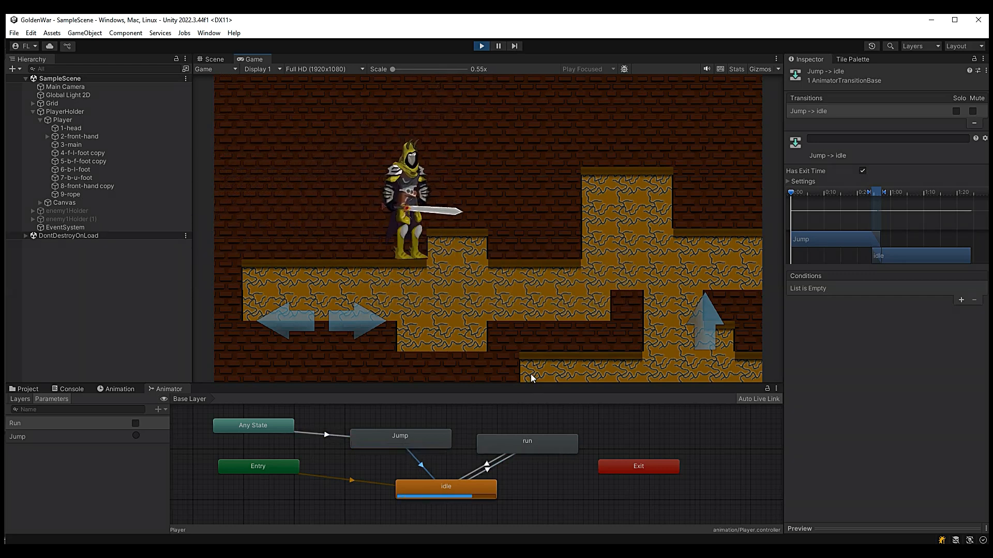
key(d)
key(space)
key(d)
key(space)
key(a)
key(space)
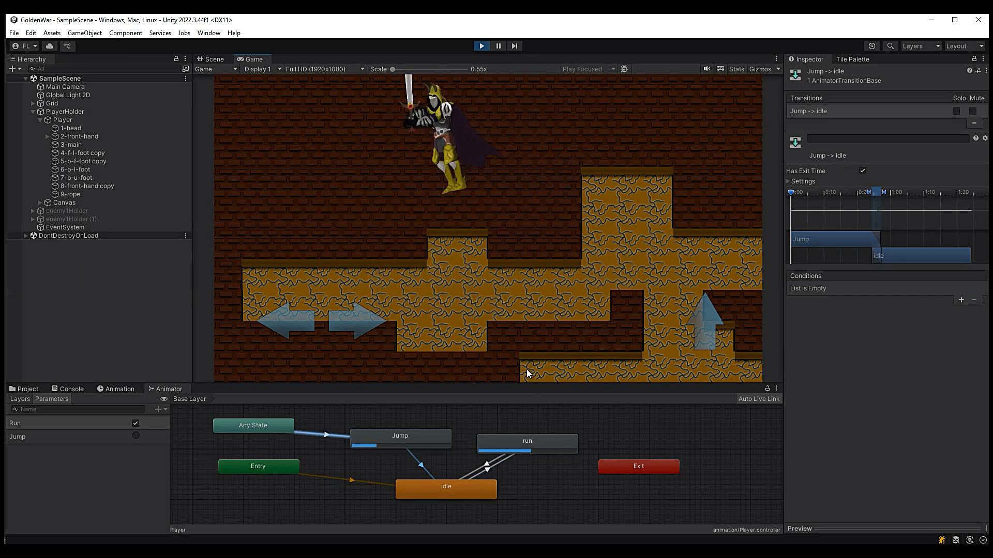
key(a)
key(space)
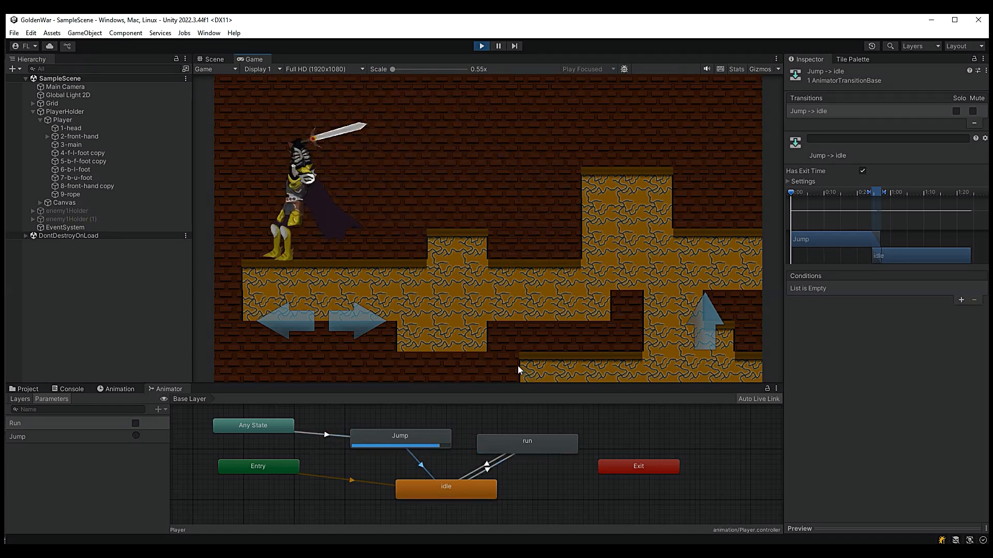
key(d)
key(space)
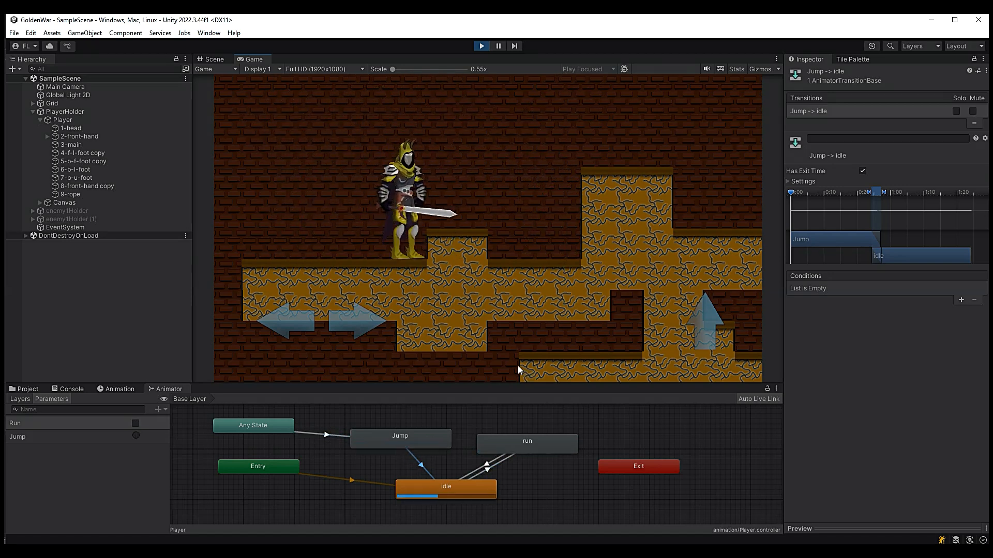
key(space)
key(space)
key(space)
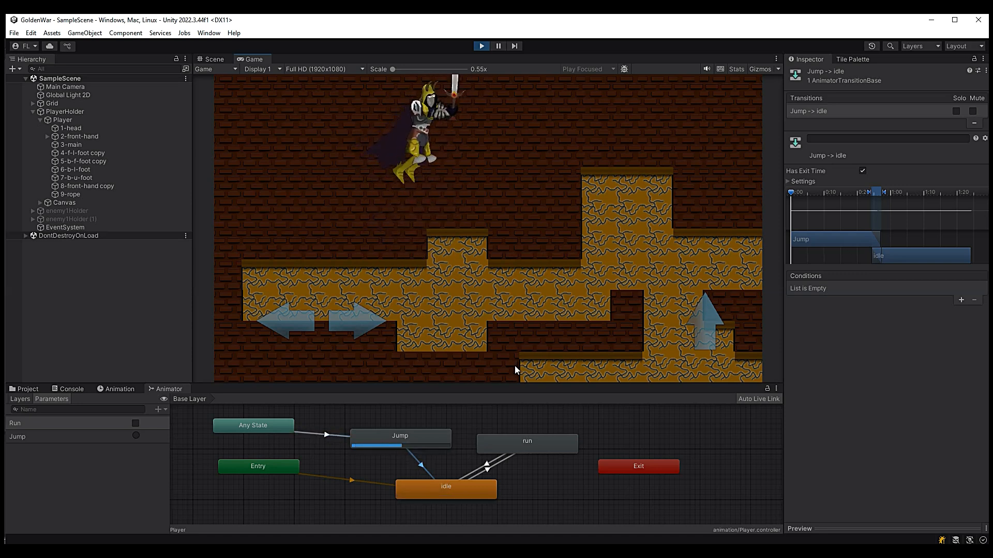
key(space)
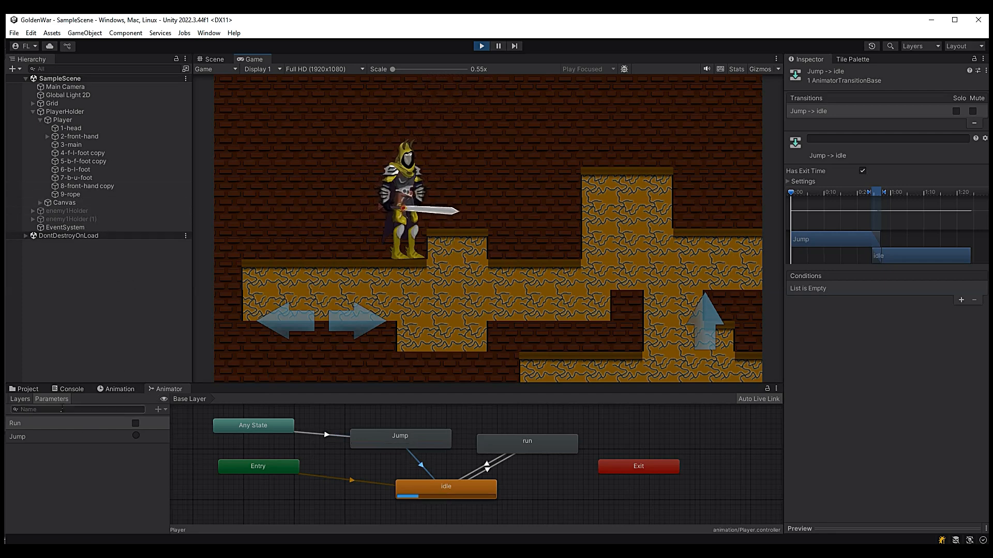
- Open the Player's Jump clip in the animation timeline and exit play mode
click(114, 389)
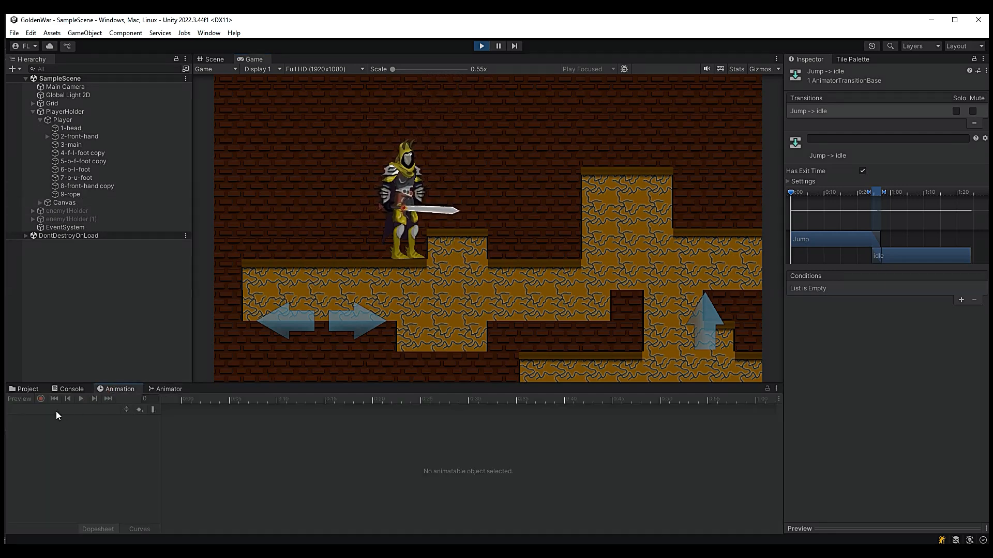
click(65, 121)
click(81, 410)
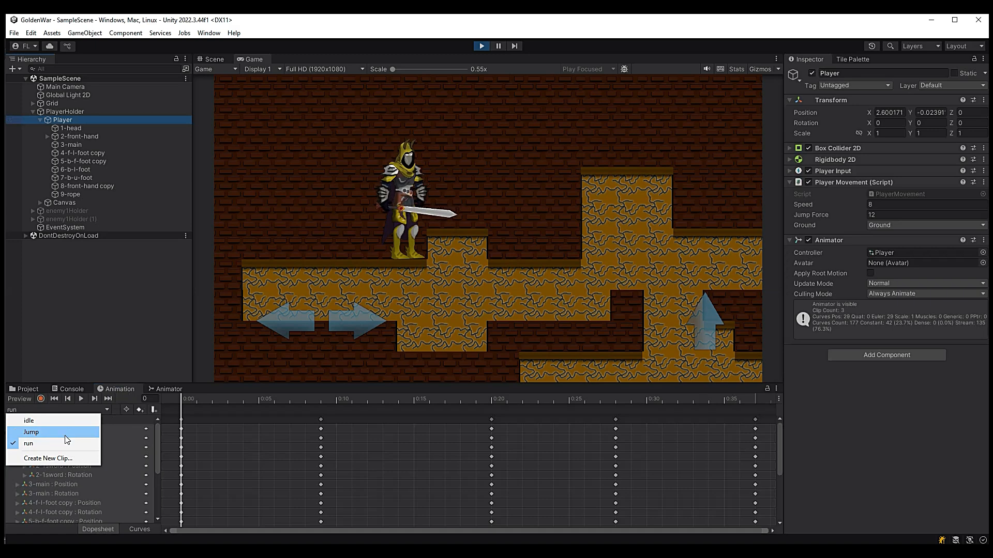
click(64, 434)
key(ctrl+p)
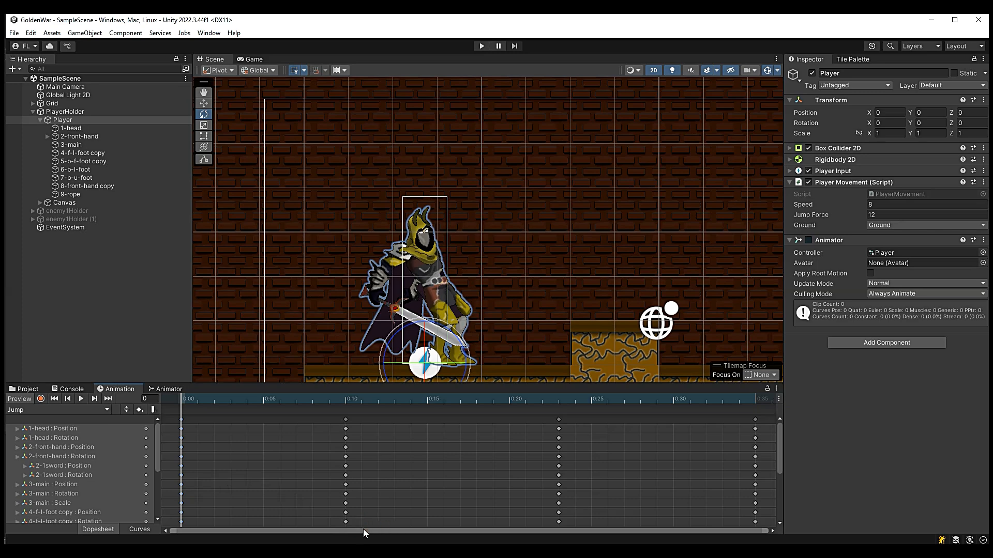
scroll(418, 477, down, 6)
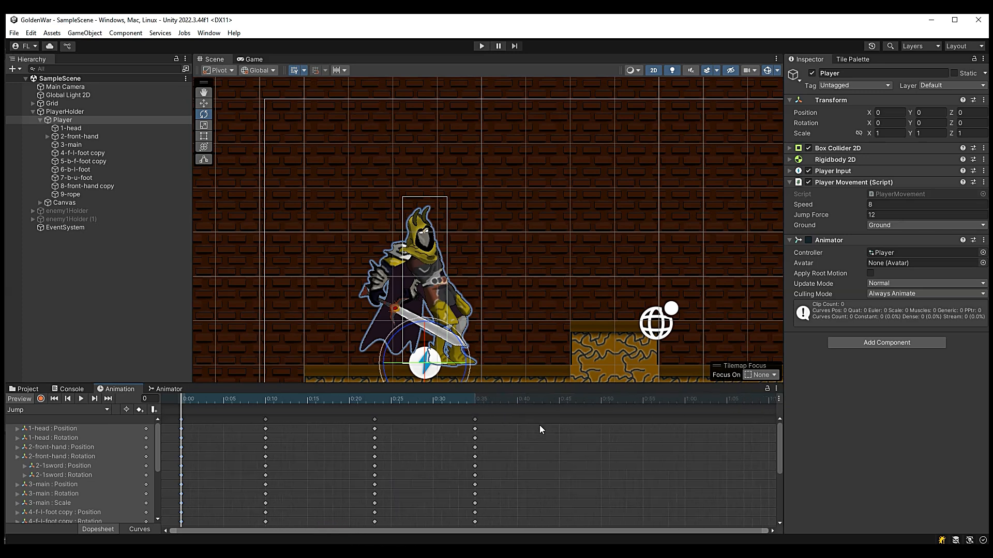
- Add a closing set of keyframes at 0:45 in the Jump clip and play the game to test running and jumping both ways
click(557, 402)
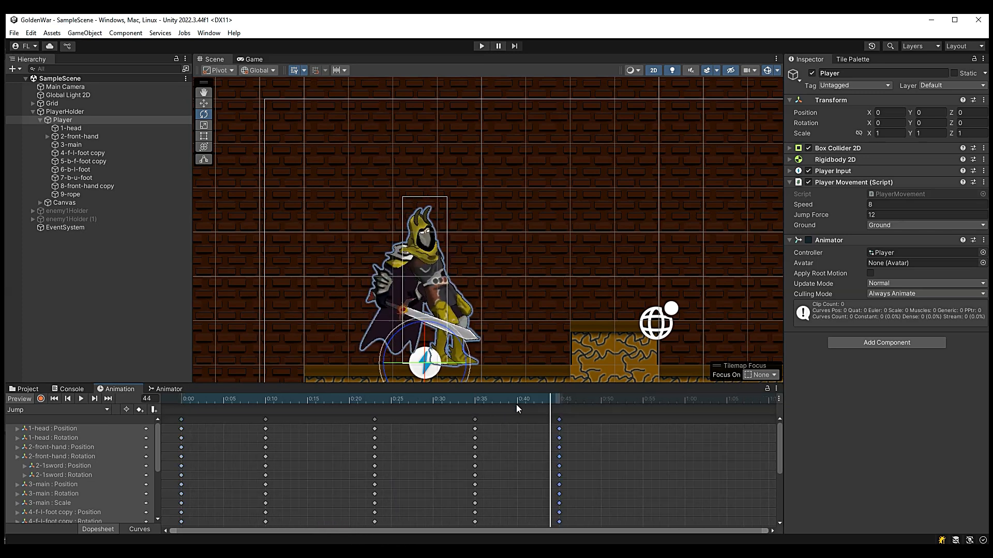
key(ctrl+p)
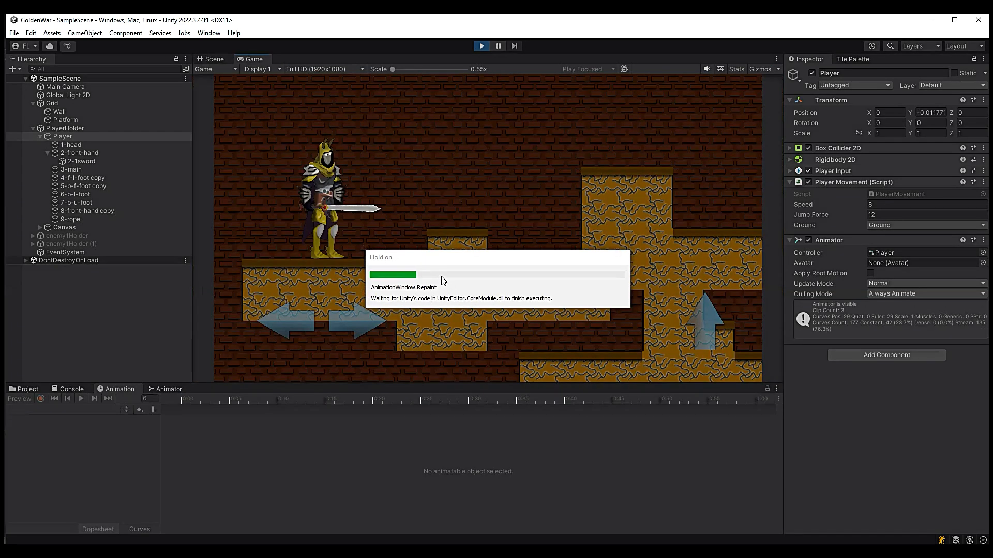
key(space)
key(d)
key(space)
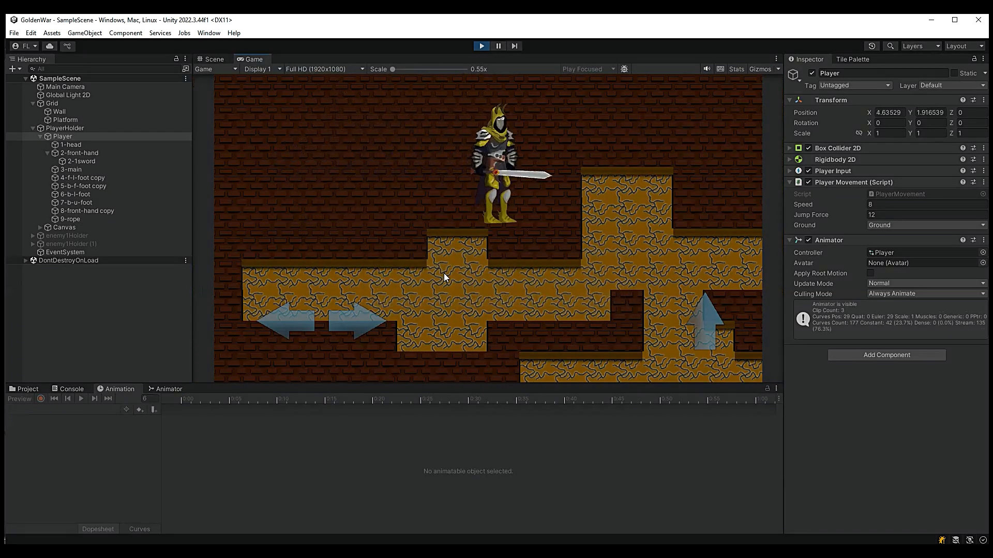
key(a)
key(space)
key(space)
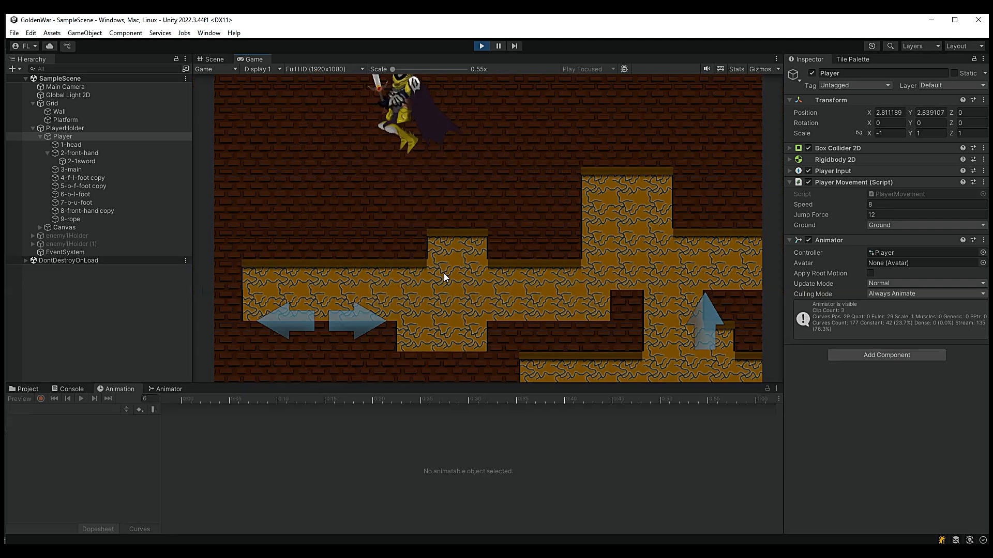
key(d)
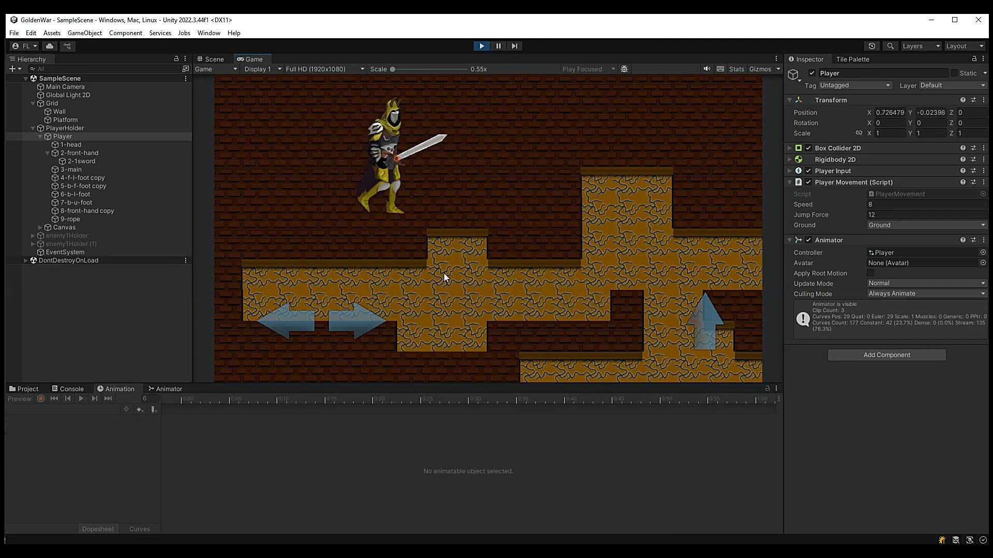
key(space)
key(space)
key(a)
key(d)
key(space)
key(a)
key(space)
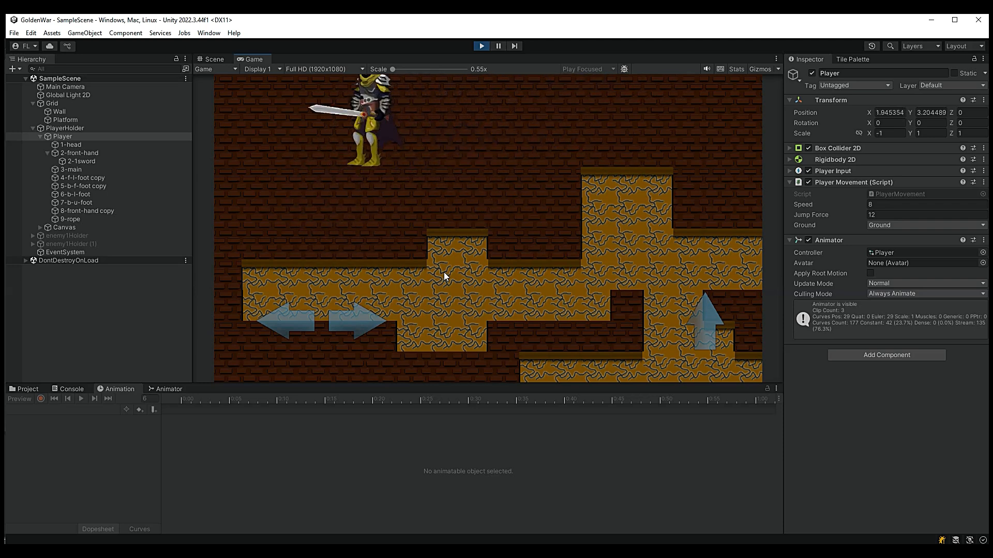
key(d)
key(space)
key(a)
key(space)
key(d)
key(space)
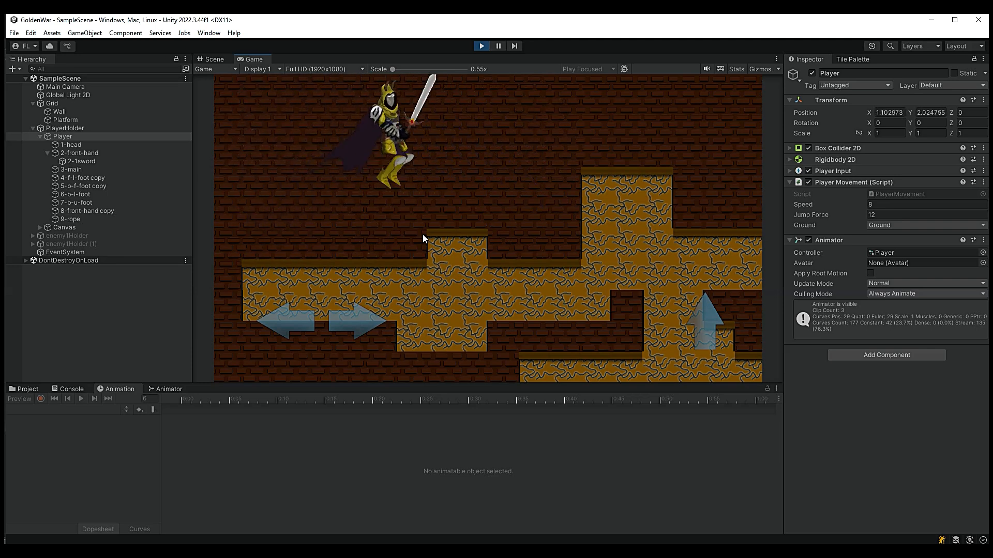
key(a)
key(space)
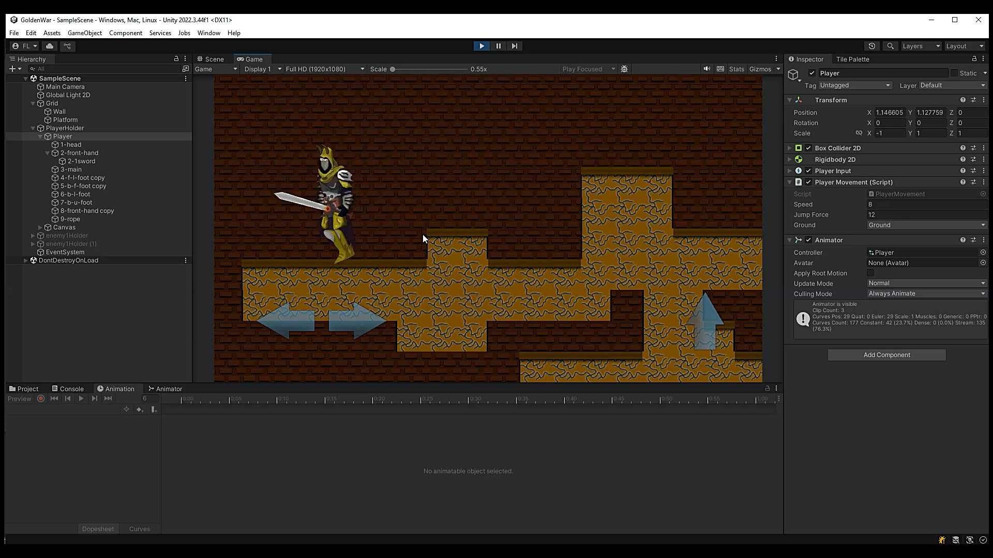
key(d)
key(space)
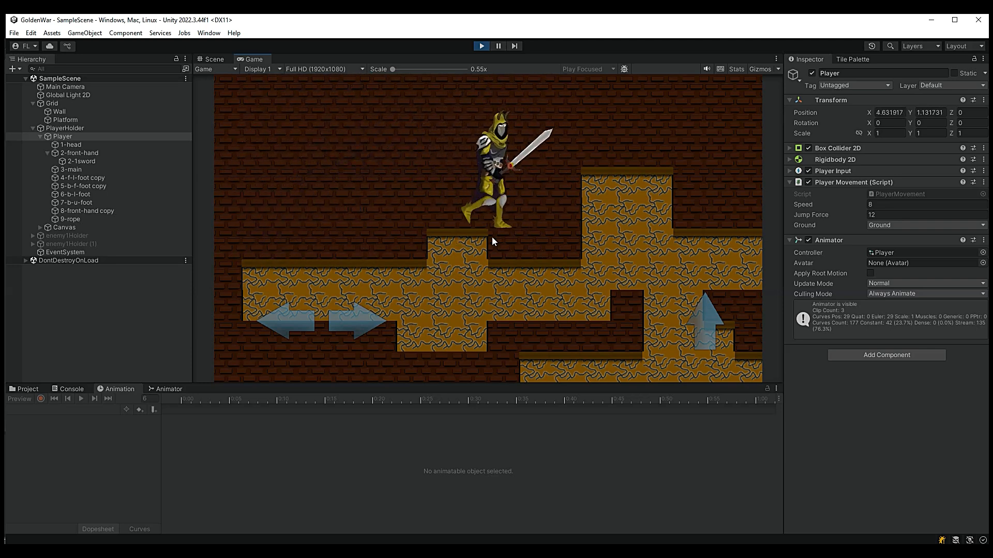
key(d)
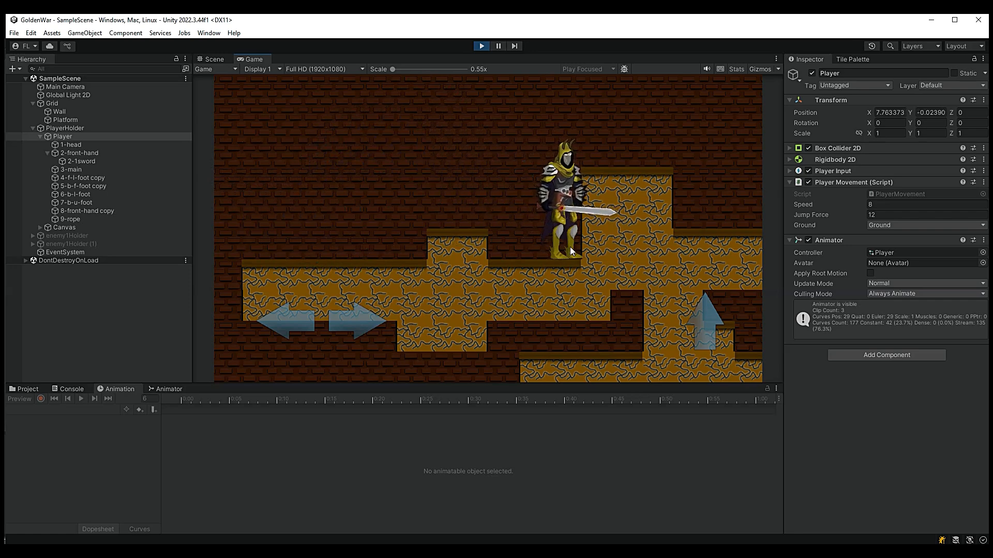
key(a)
key(space)
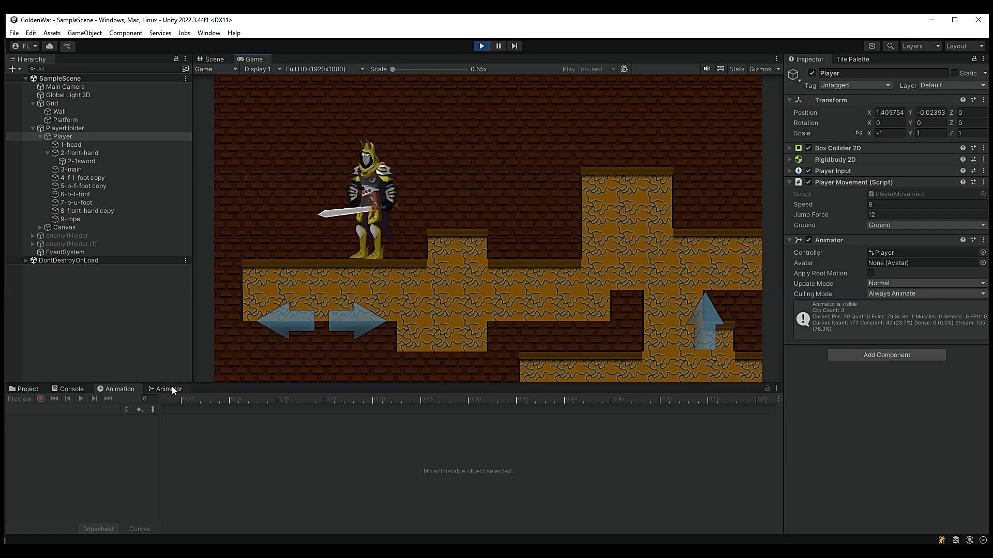
- Watch the Player's states in the Animator while running and jumping both ways, and exit play mode
click(168, 390)
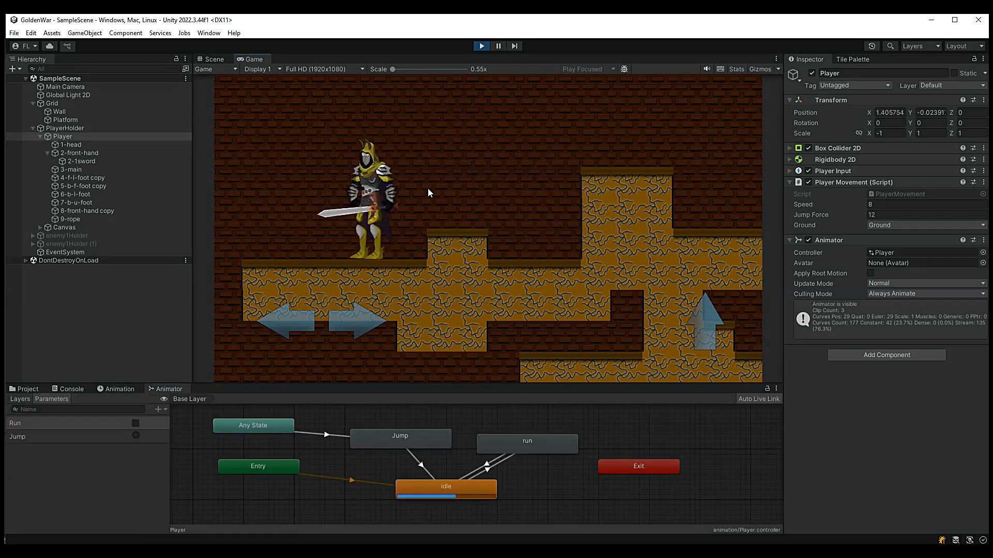
key(d)
key(space)
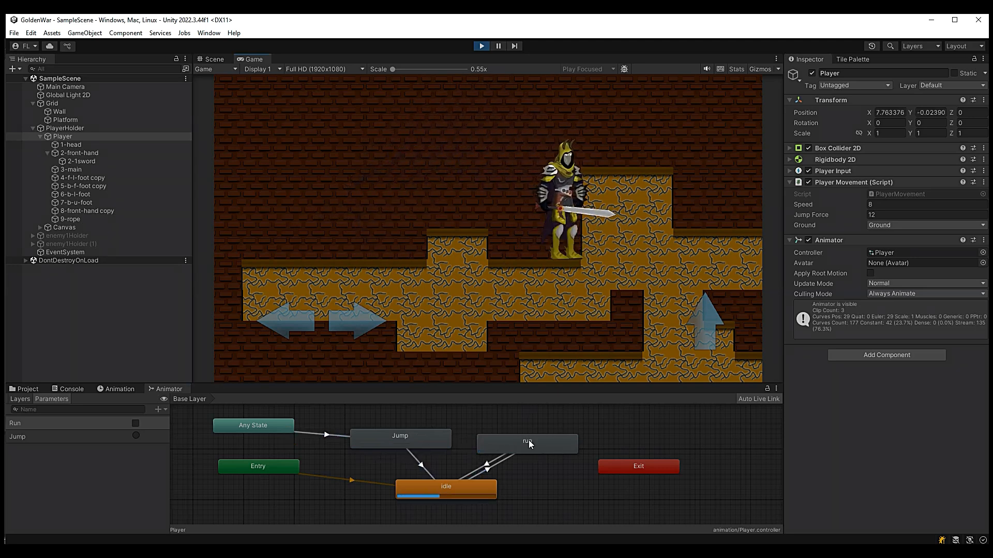
key(a)
key(space)
key(d)
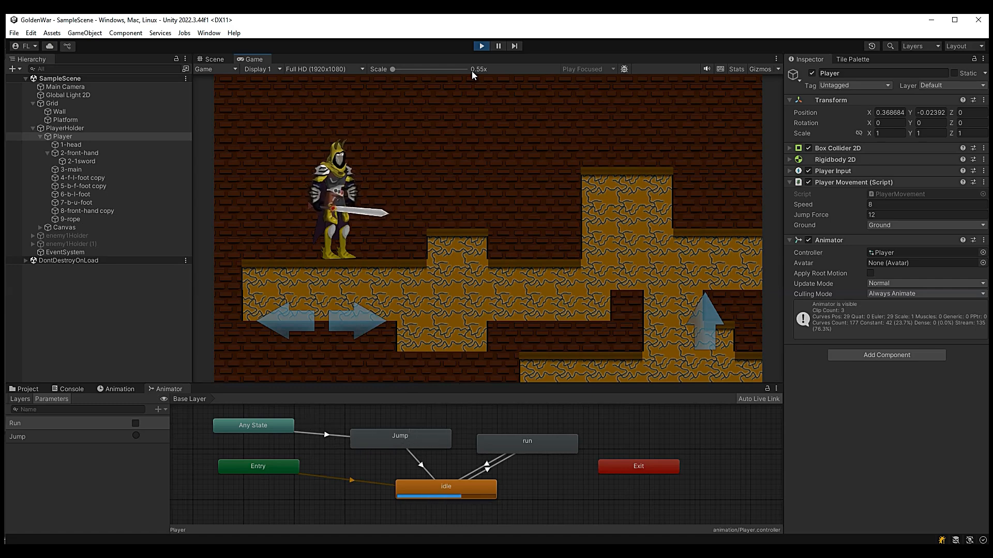
click(480, 50)
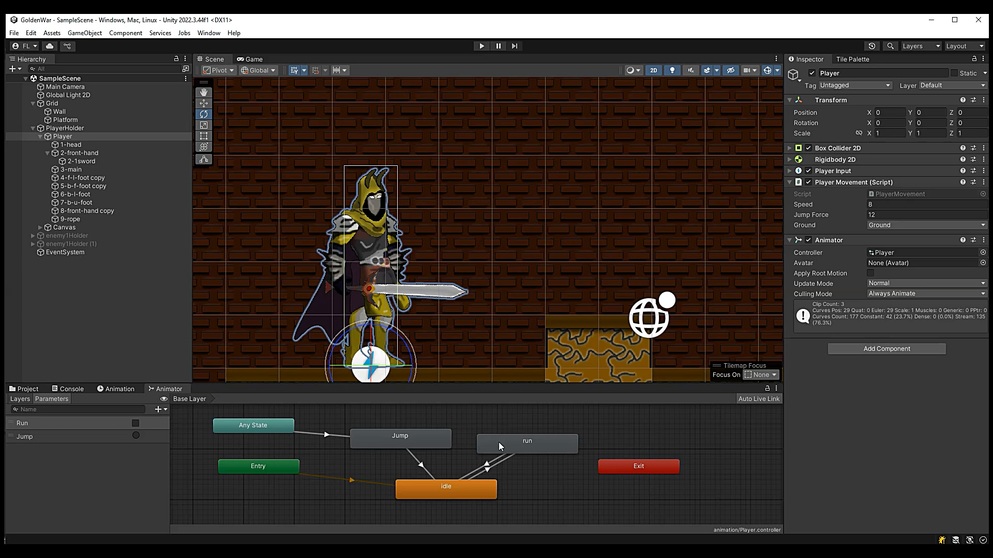
- Reselect the Player, view its run clip in the animation timeline, and return to the Animator state graph
click(110, 202)
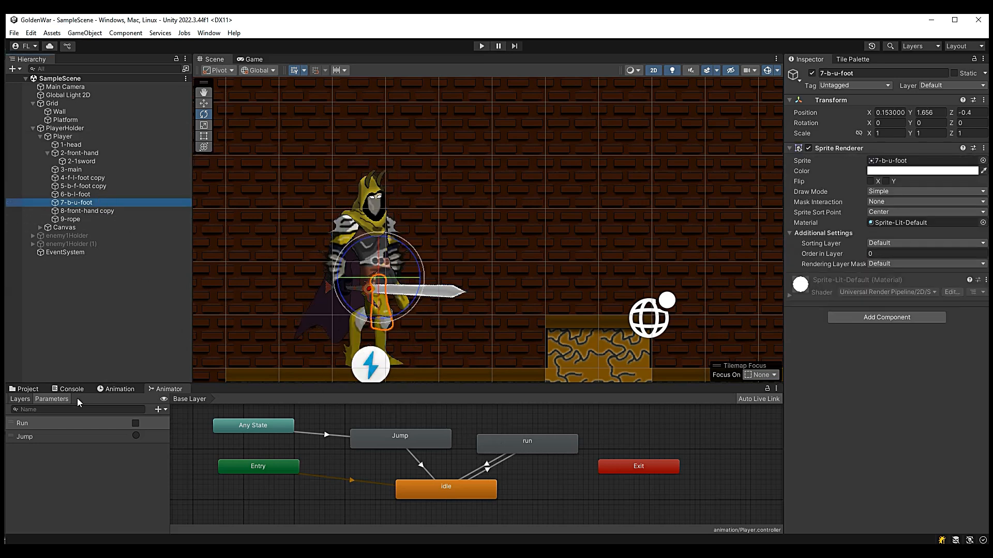
click(116, 389)
click(165, 389)
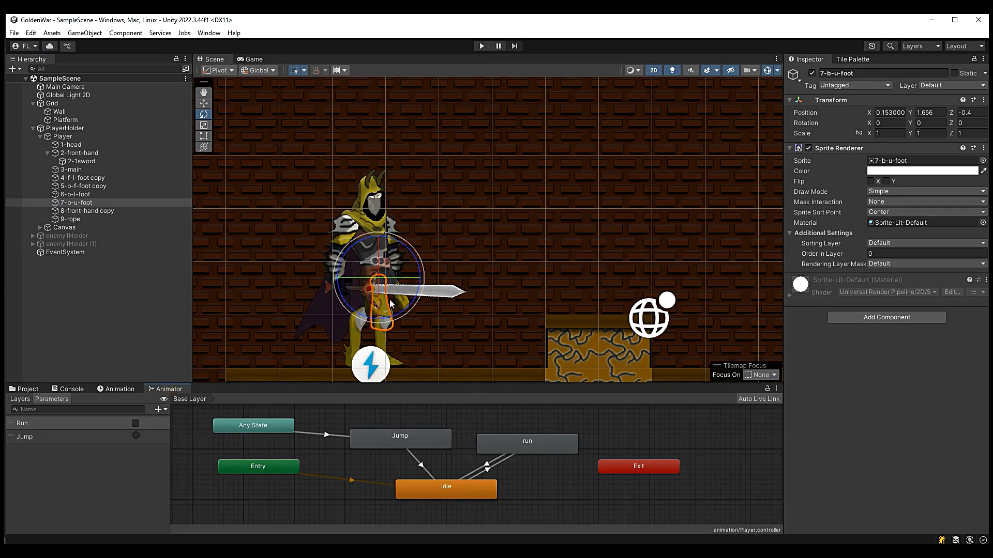
click(70, 135)
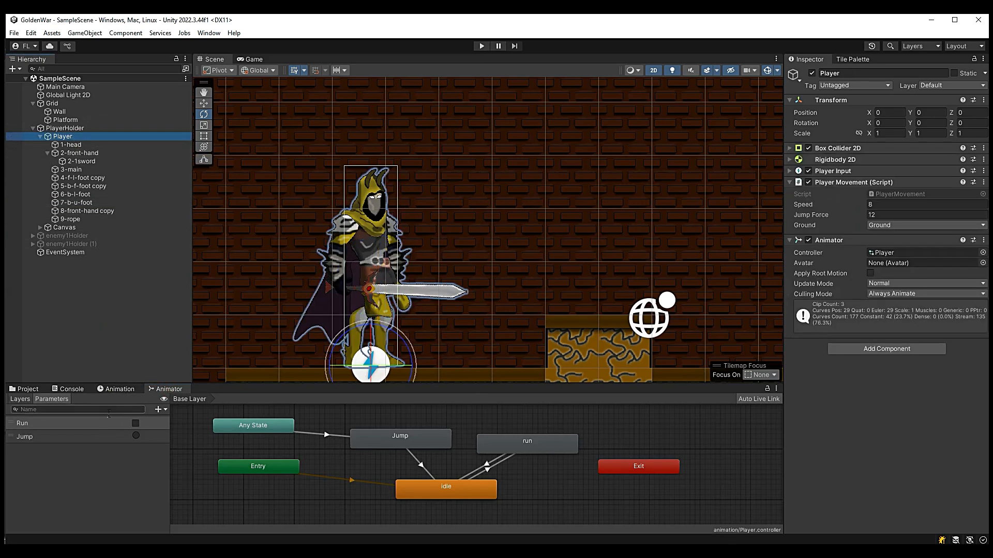
click(58, 424)
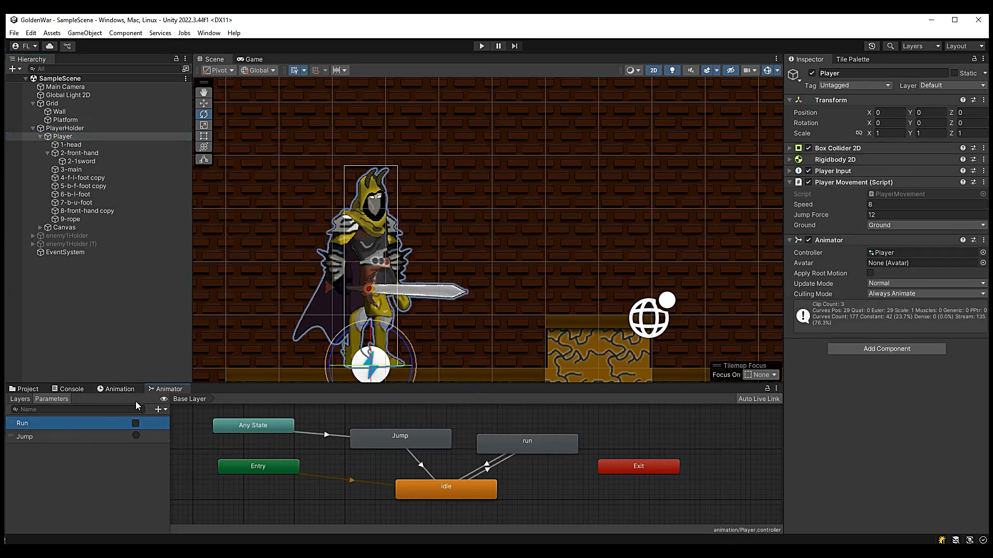
click(117, 389)
drag(201, 401, 154, 405)
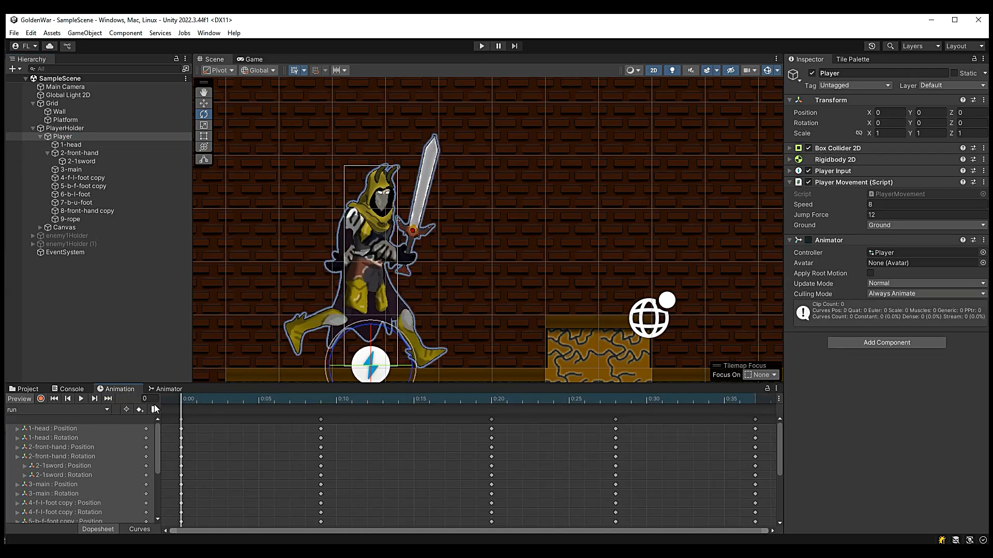
scroll(402, 305, down, 3)
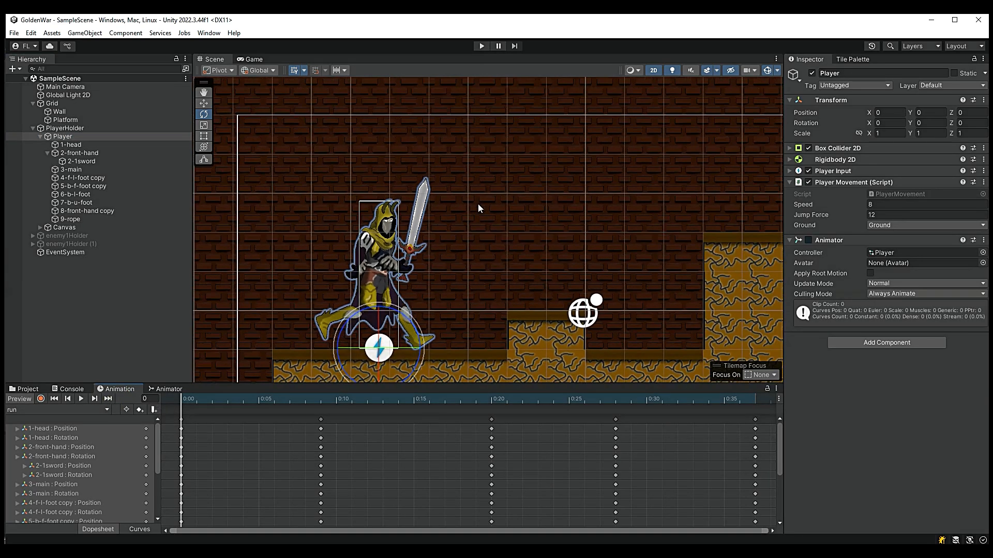
click(171, 389)
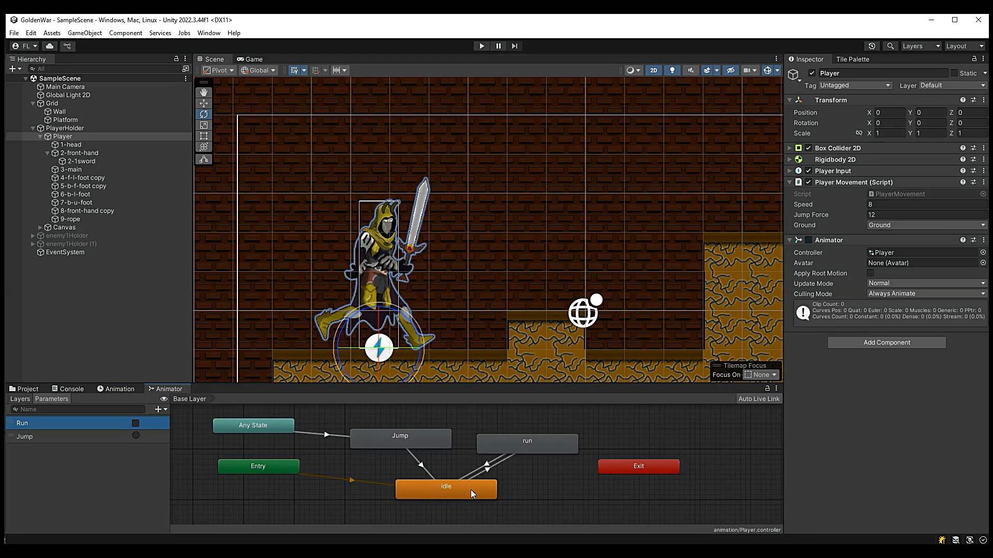
scroll(467, 488, down, 4)
scroll(510, 472, up, 3)
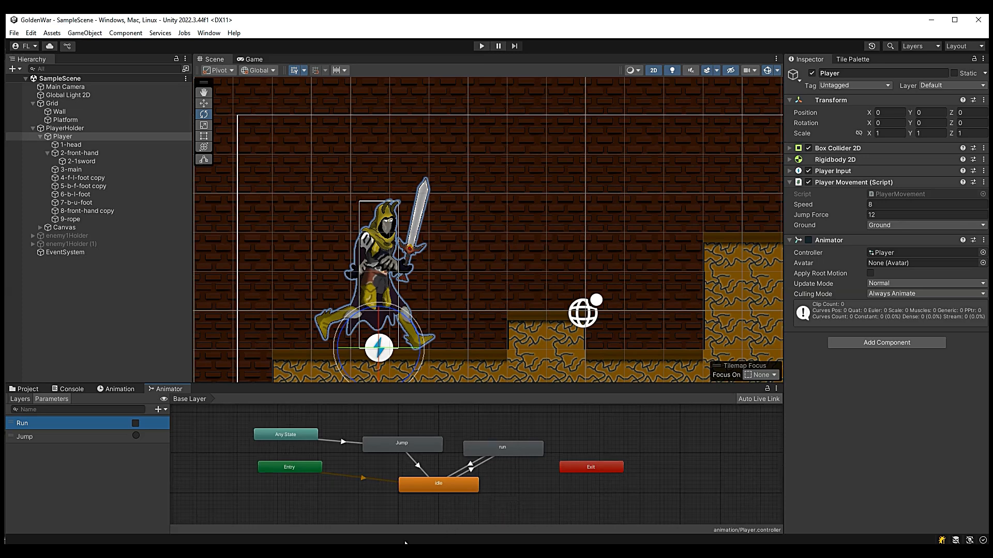
- Switch to Visual Studio and examine how FixedUpdate() sets rb.velocity and the Run bool, comparing it with the Animator graph in Unity
click(423, 550)
scroll(212, 278, up, 6)
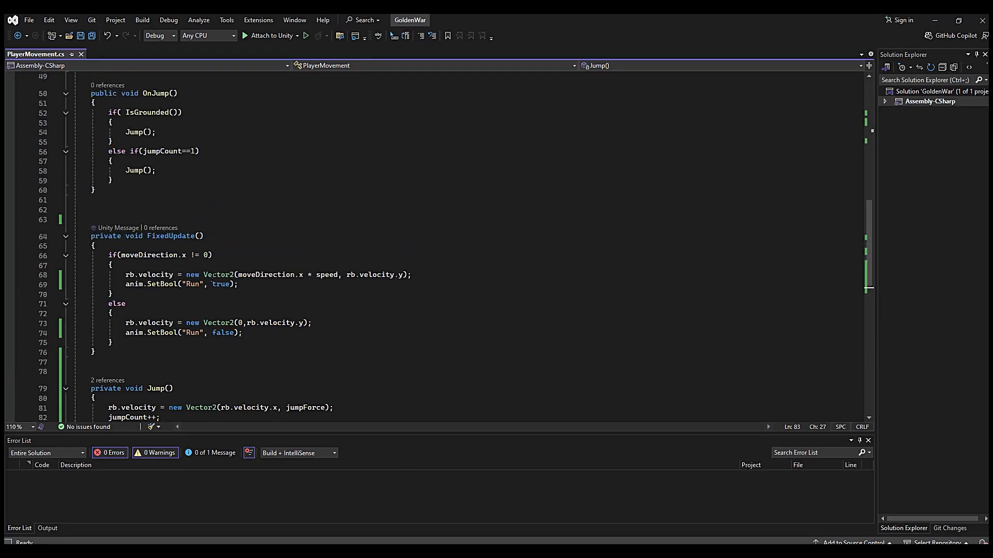
scroll(211, 282, down, 4)
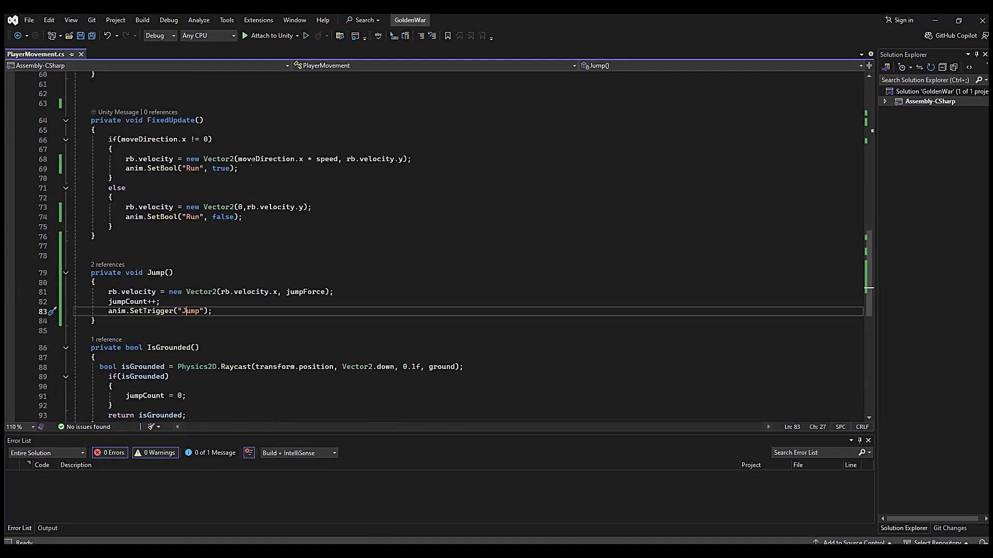
click(394, 159)
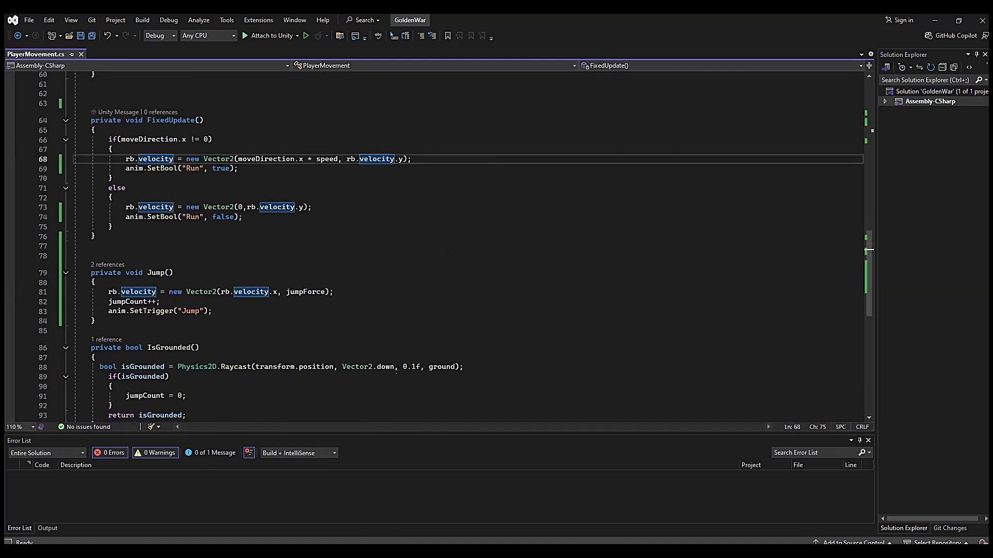
mouse_move(354, 551)
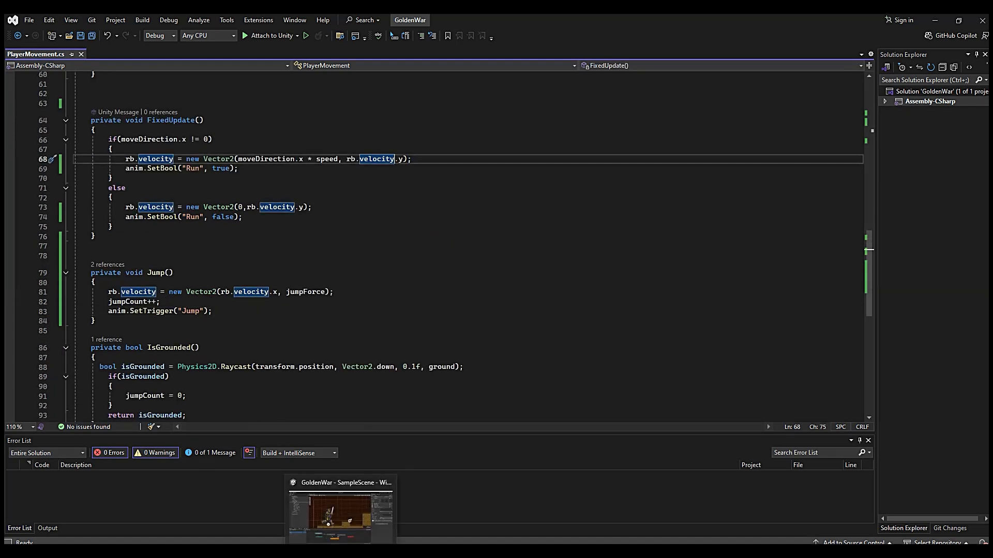
click(361, 515)
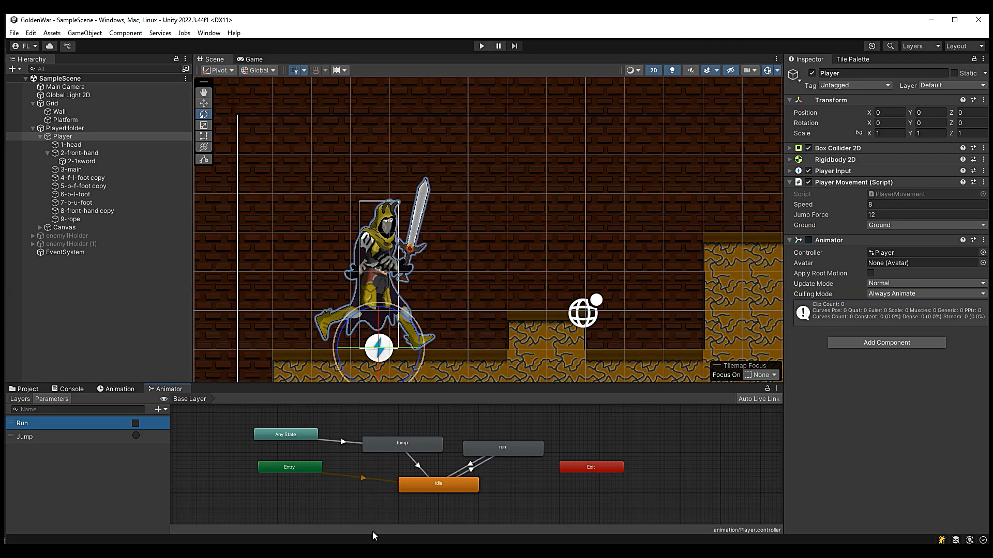
click(376, 549)
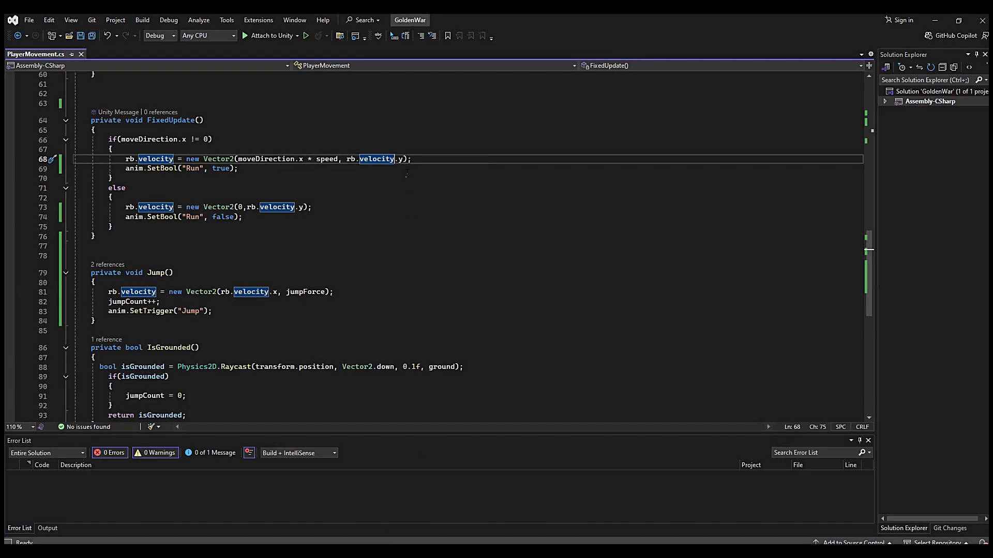
click(391, 166)
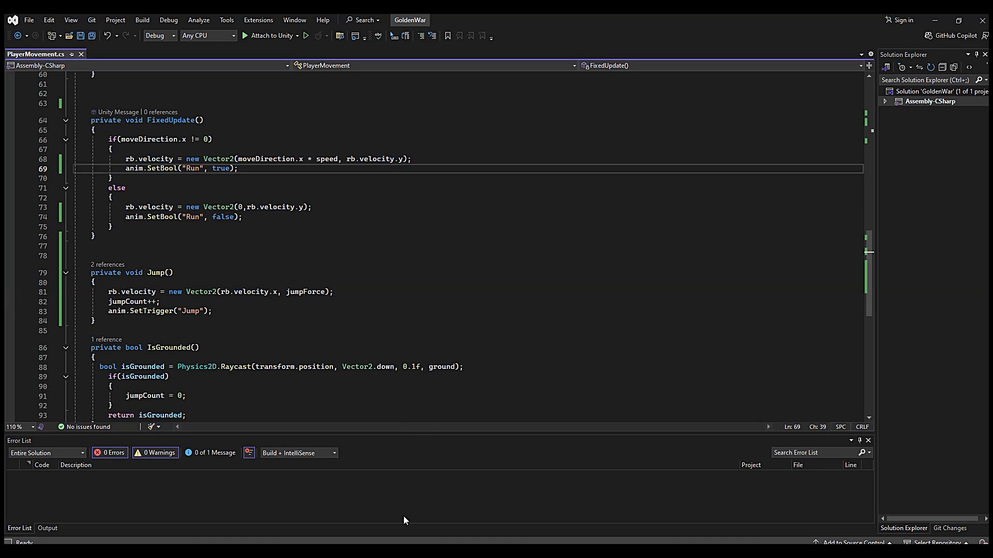
drag(403, 160, 399, 160)
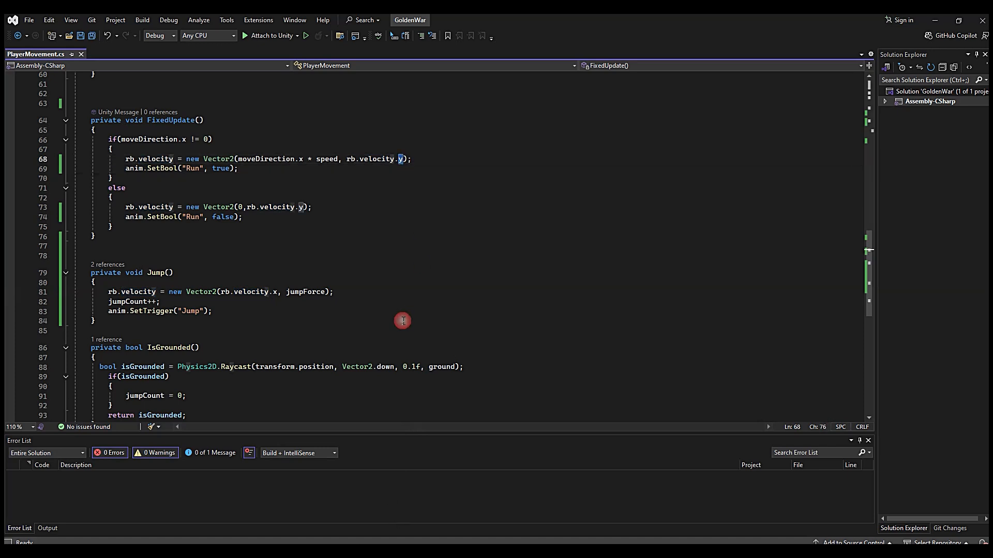
key(alt+Tab)
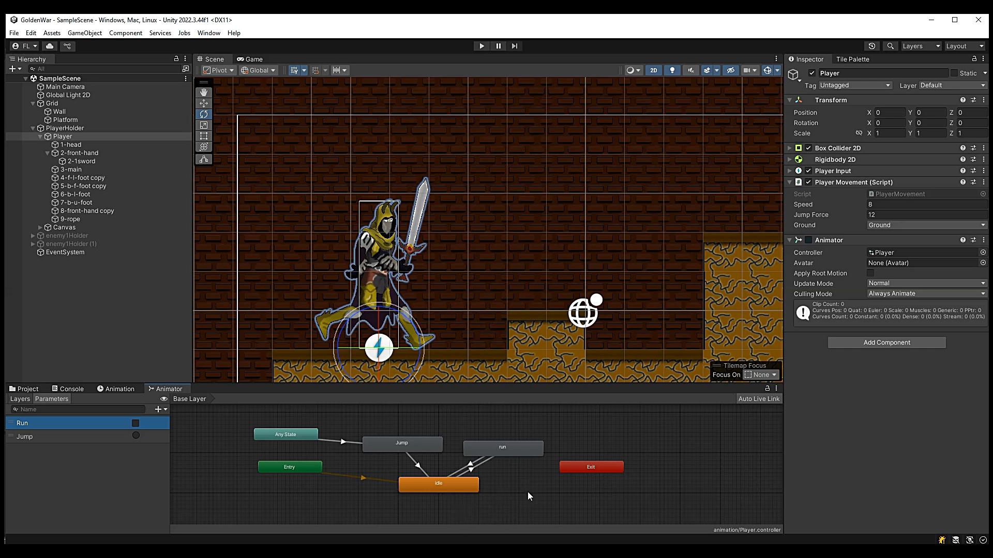
- Examine the rb.velocity and SetTrigger("Jump") lines of Jump() in Visual Studio and switch back to Unity
click(366, 550)
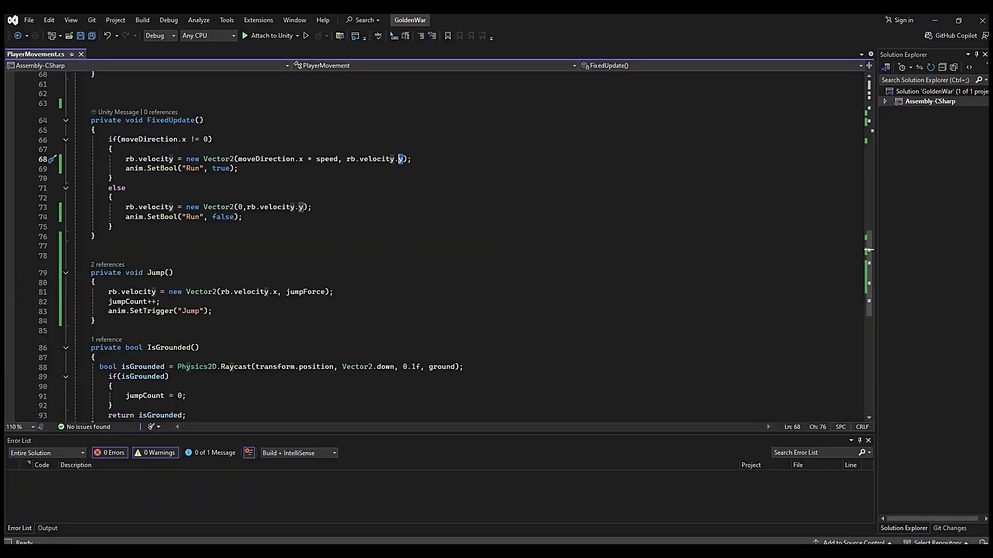
click(169, 311)
click(260, 293)
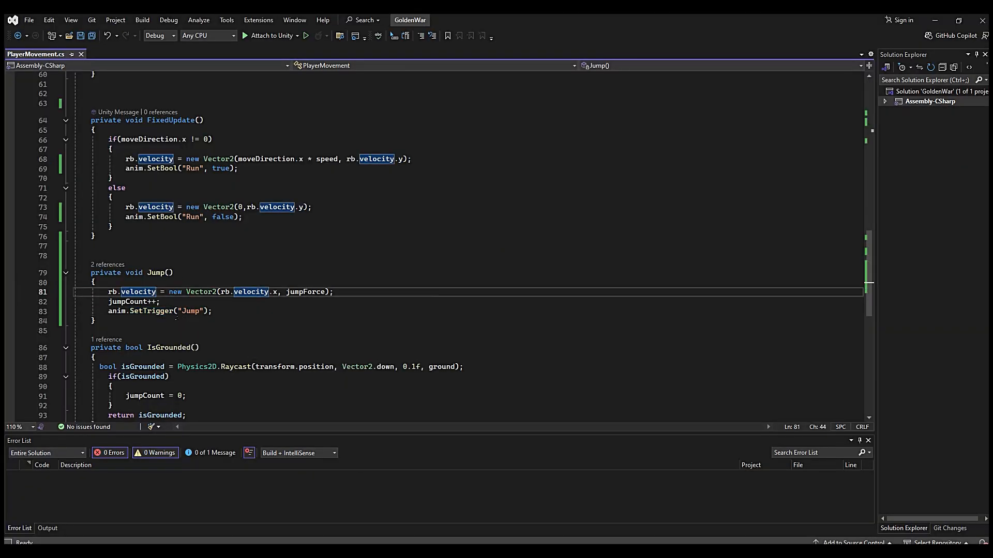
click(193, 314)
click(351, 550)
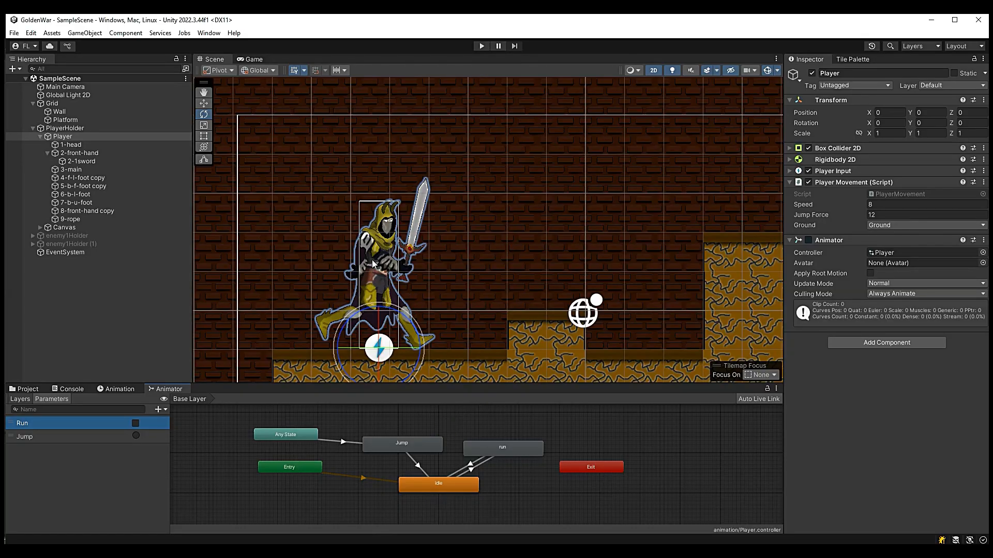
- View the Player's idle clip at frame 1 in the animation timeline, reselect the Player, and return to the Animator state graph
click(37, 438)
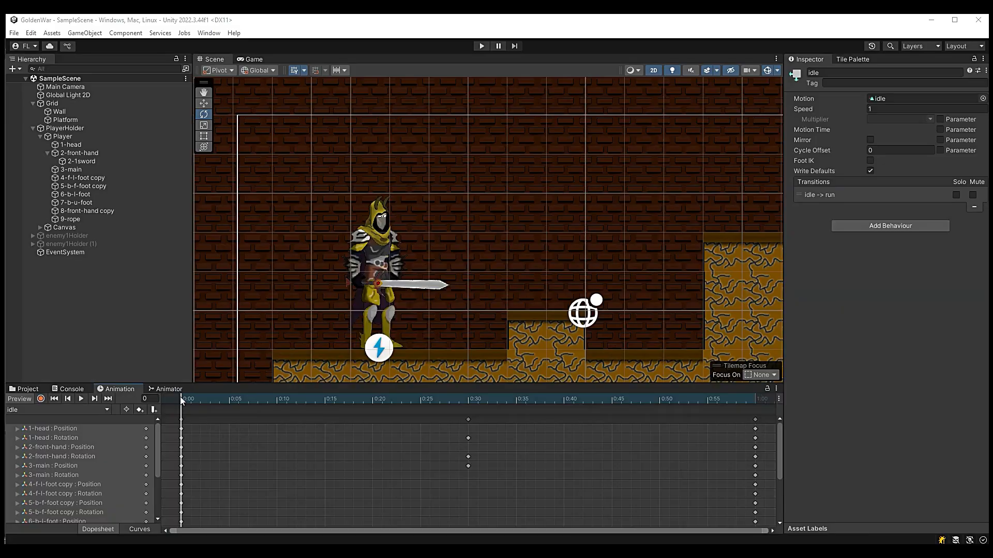
drag(180, 396, 190, 414)
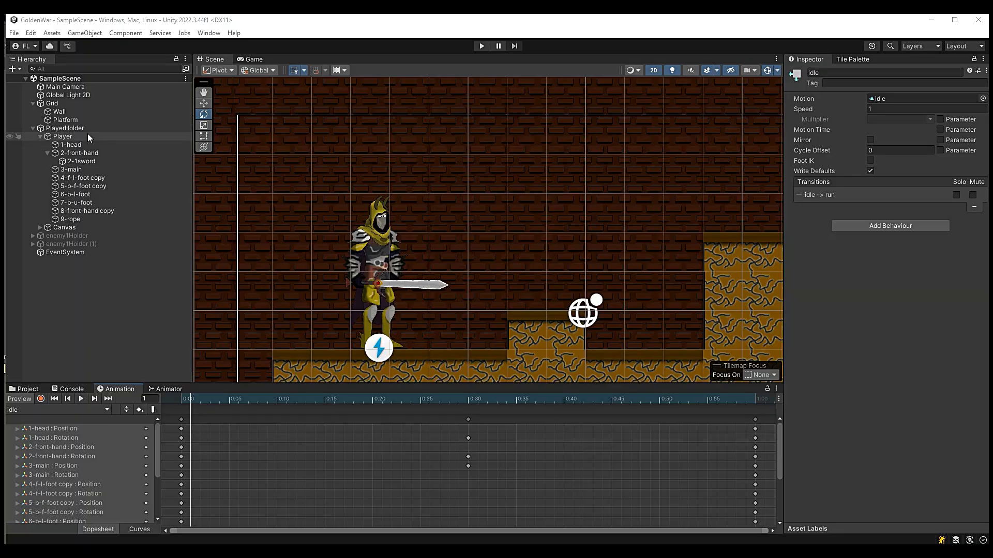
click(88, 135)
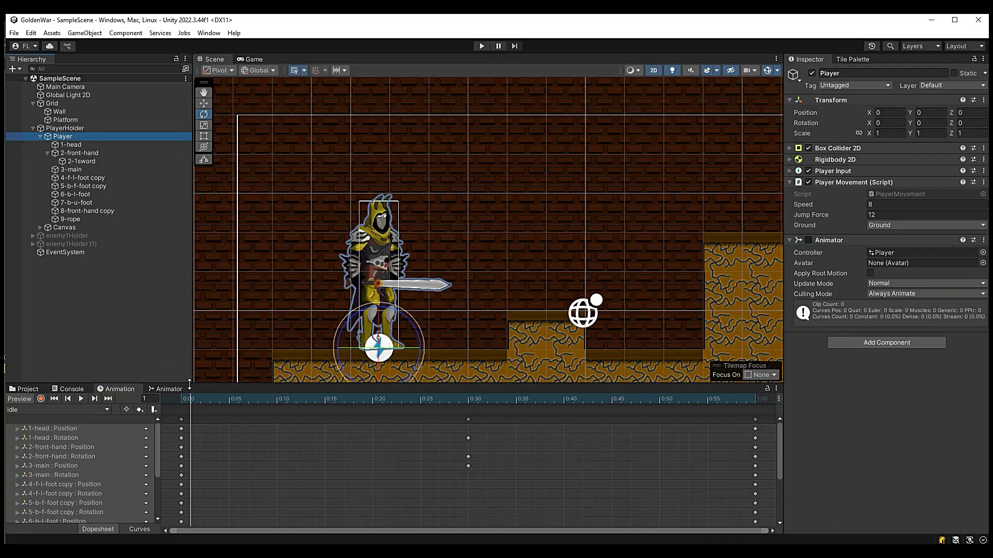
click(169, 390)
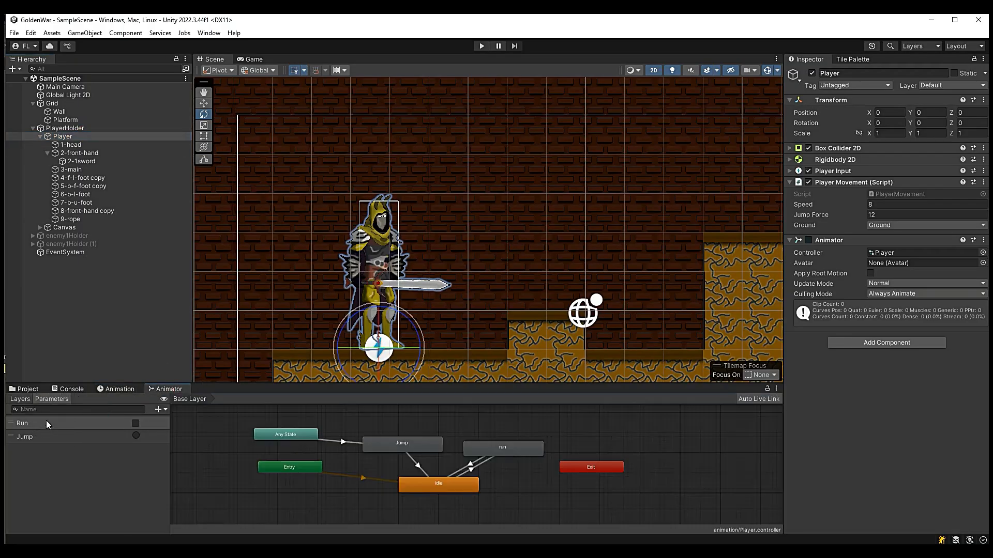
- Create a new animation clip for the Player named doubleJump in the Assets/animation/Player folder
click(118, 391)
click(64, 410)
click(57, 459)
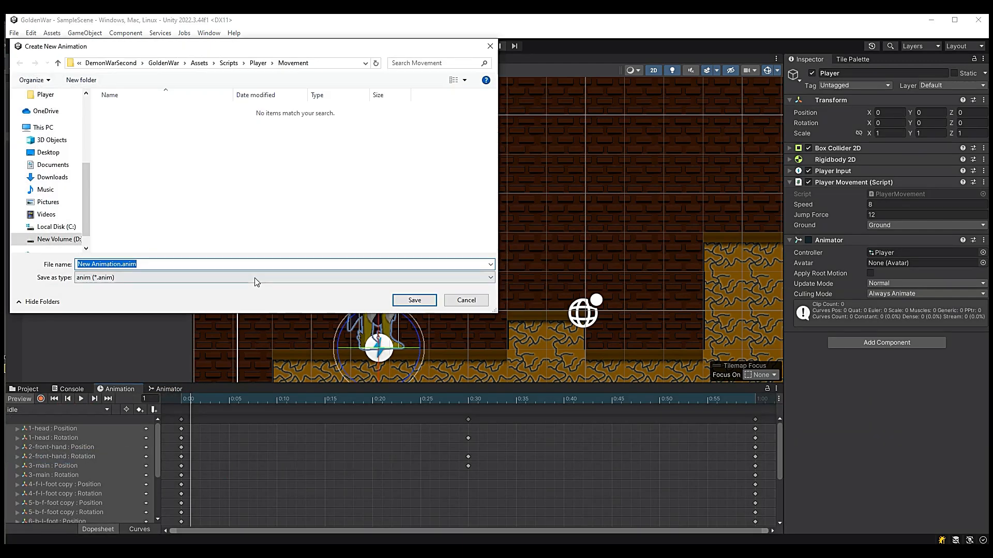
click(200, 63)
double_click(143, 109)
double_click(147, 111)
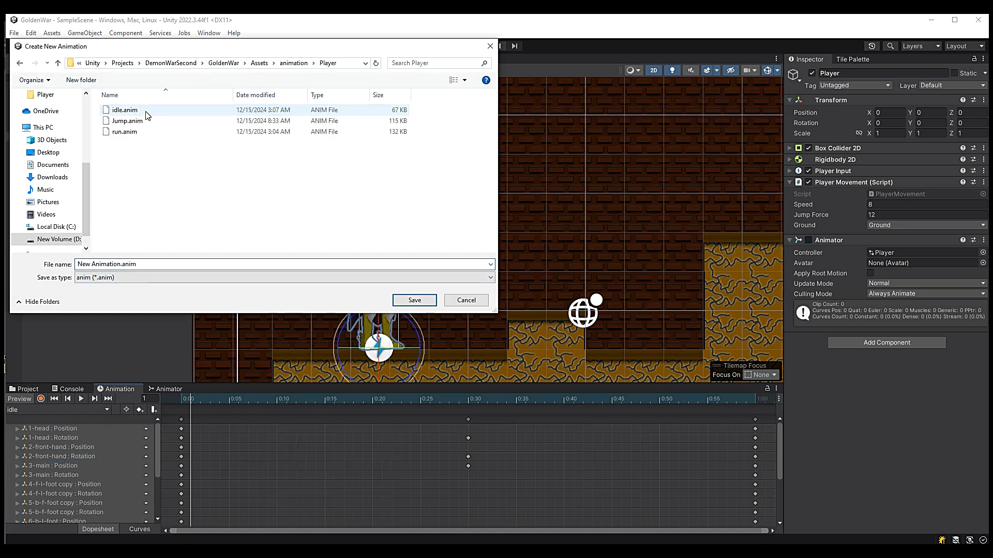
triple_click(155, 264)
text(doubleJum)
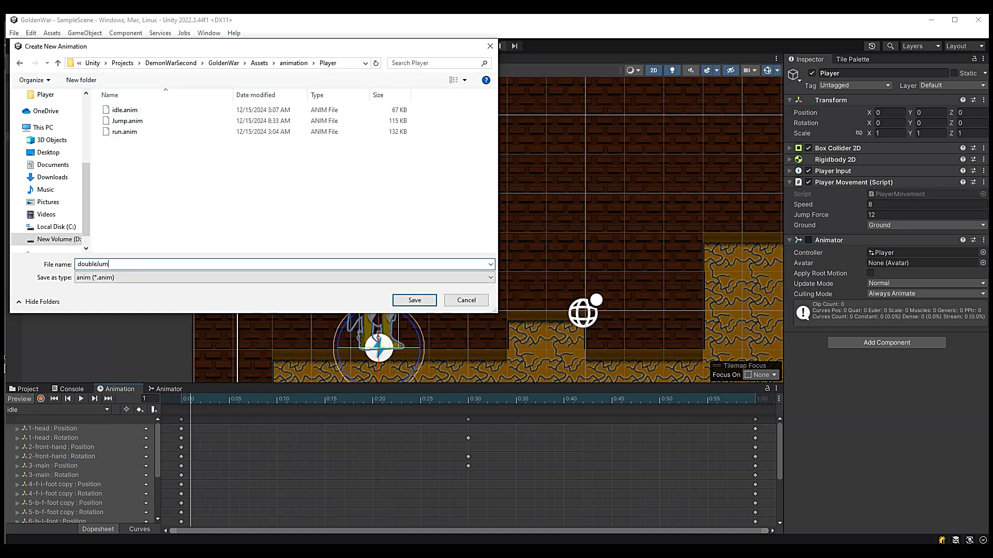
text(p)
click(413, 305)
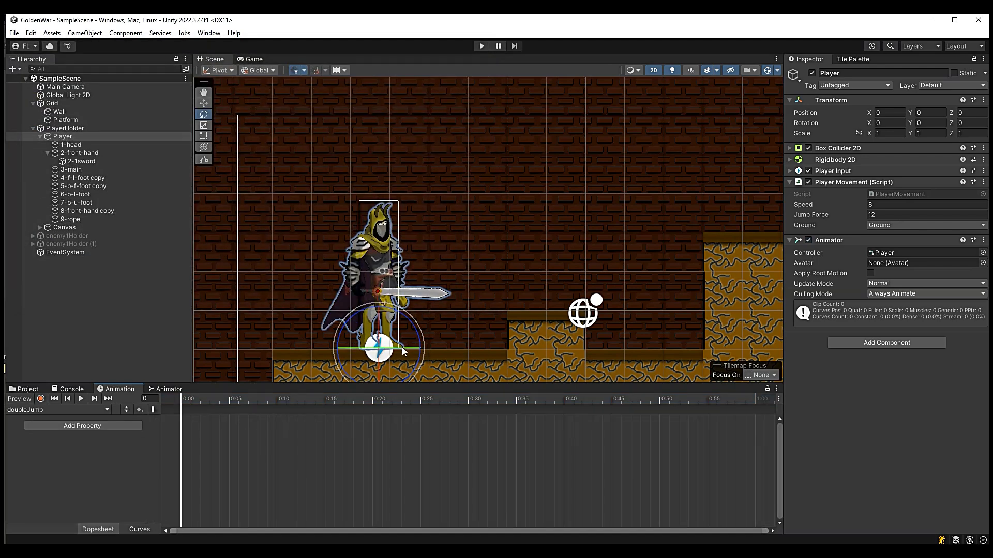
- Try rotating and shifting all the Player's body-part sprites together at frame 0 of the doubleJump clip, and undo both changes
mouse_move(184, 400)
mouse_down()
mouse_move(317, 400)
mouse_move(182, 400)
mouse_up()
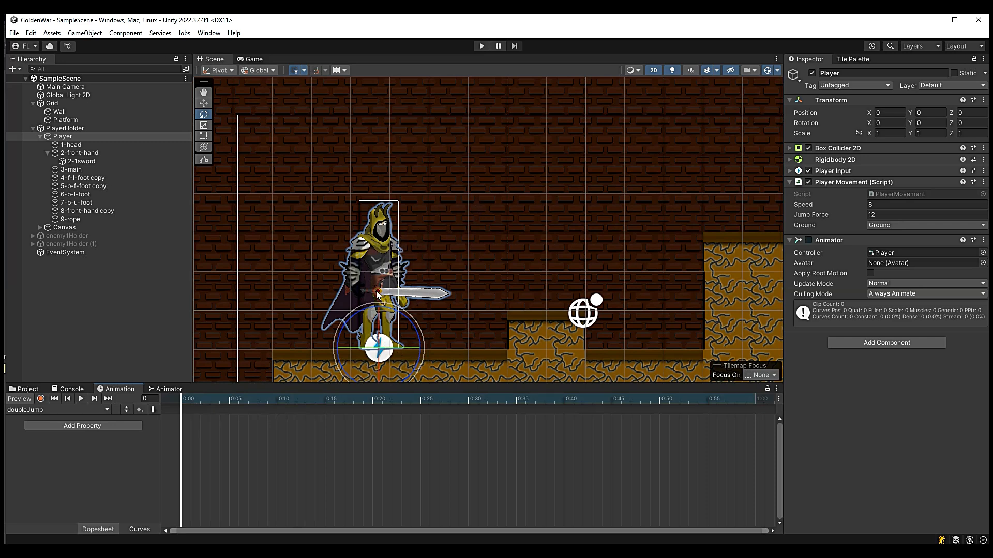
click(72, 145)
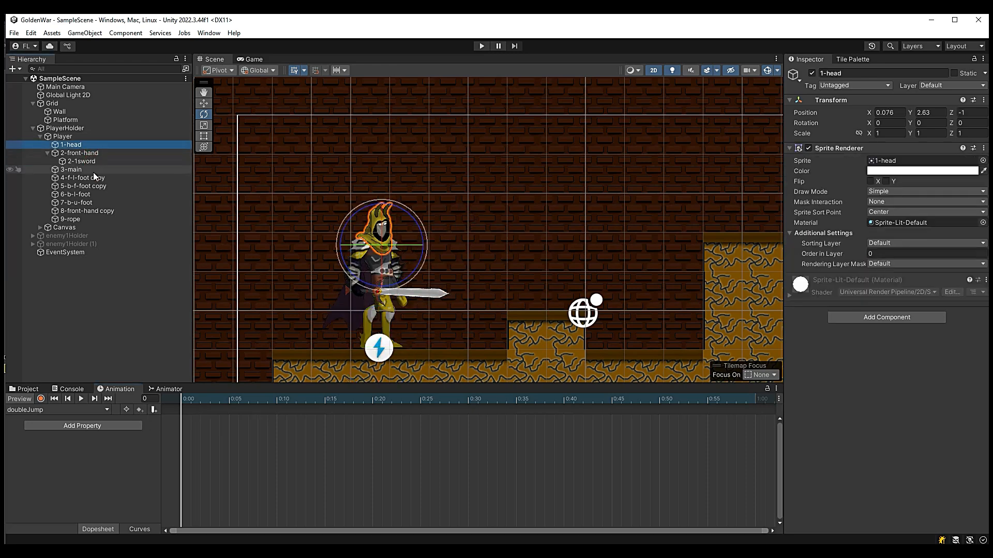
shift+click(101, 219)
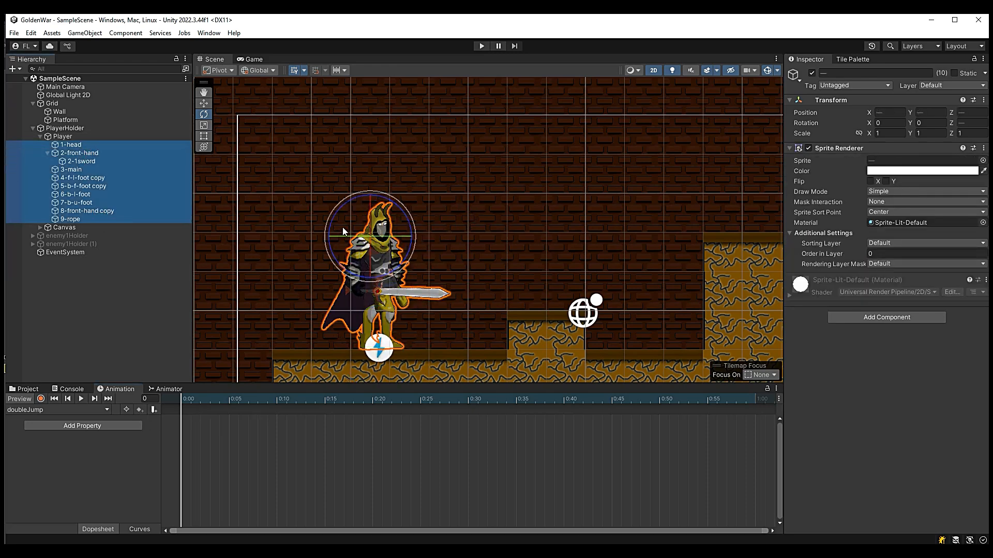
scroll(344, 279, up, 3)
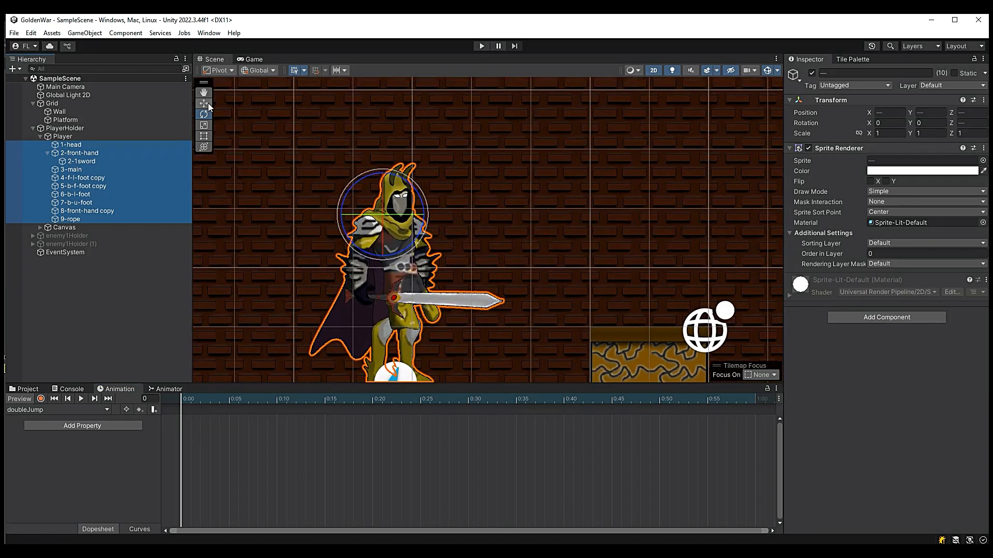
click(207, 105)
click(204, 114)
drag(422, 211, 422, 274)
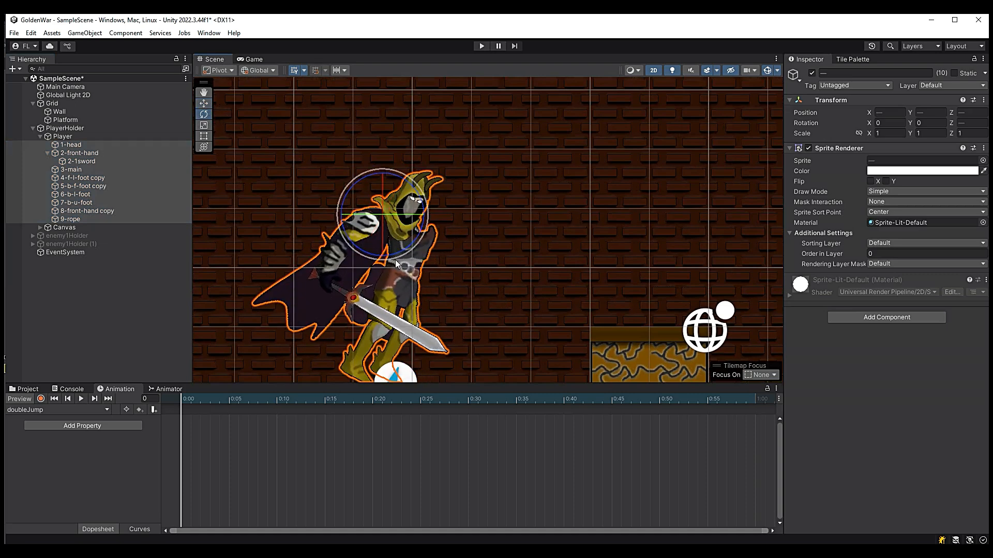
click(207, 105)
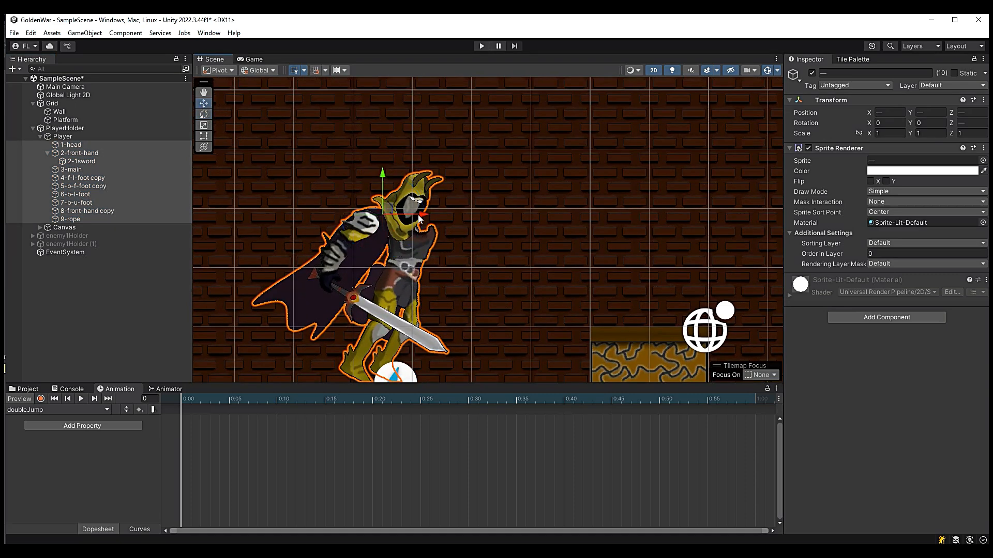
drag(418, 215, 442, 215)
key(ctrl+z)
key(ctrl+z)
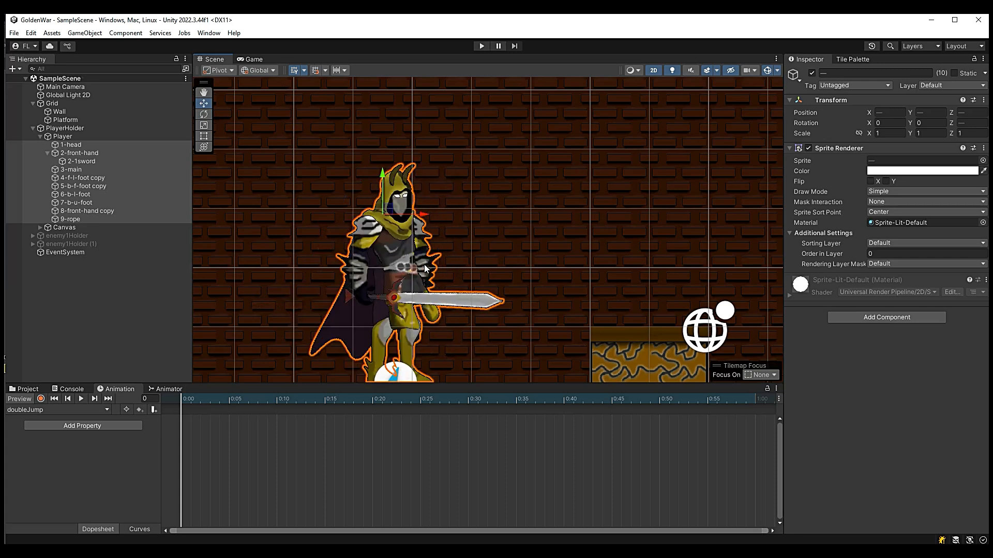
click(81, 145)
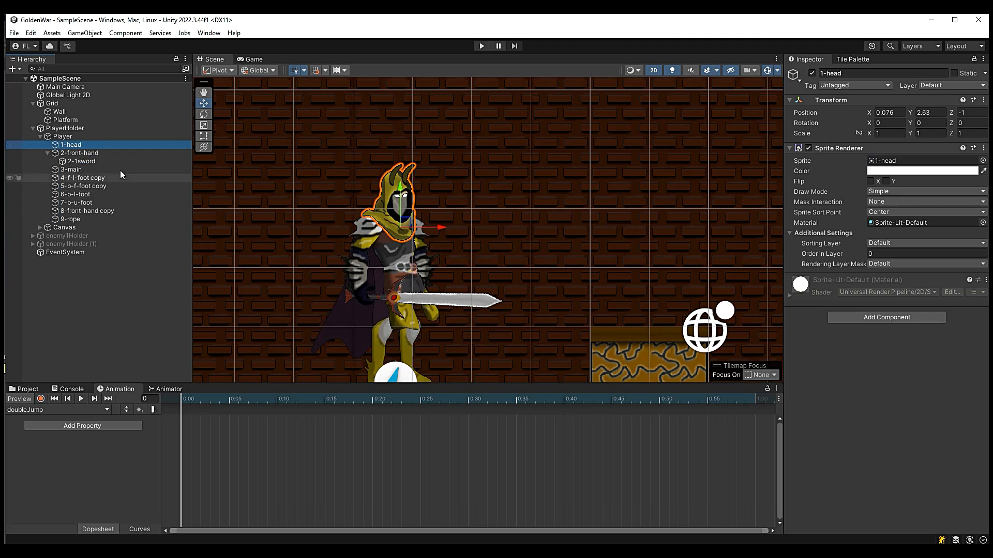
click(48, 153)
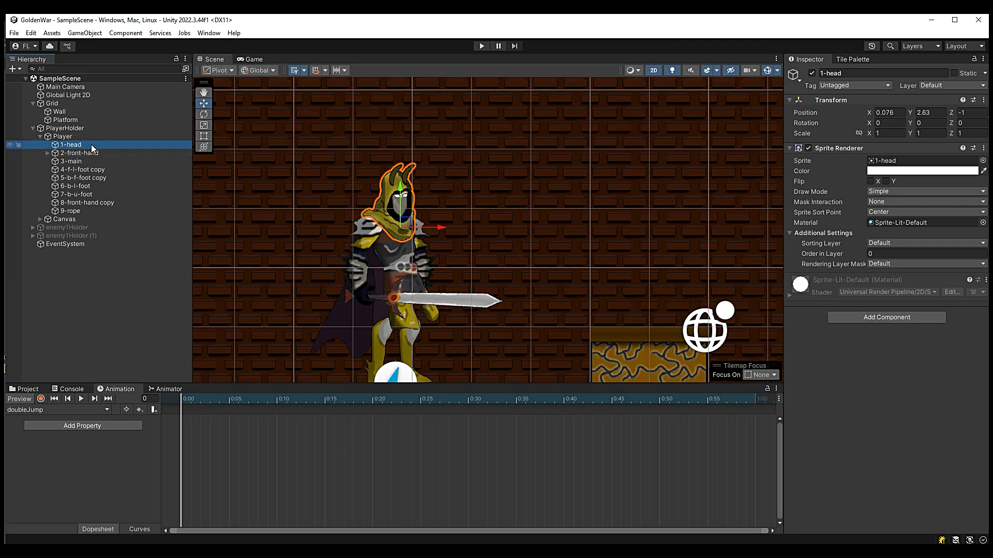
click(85, 170)
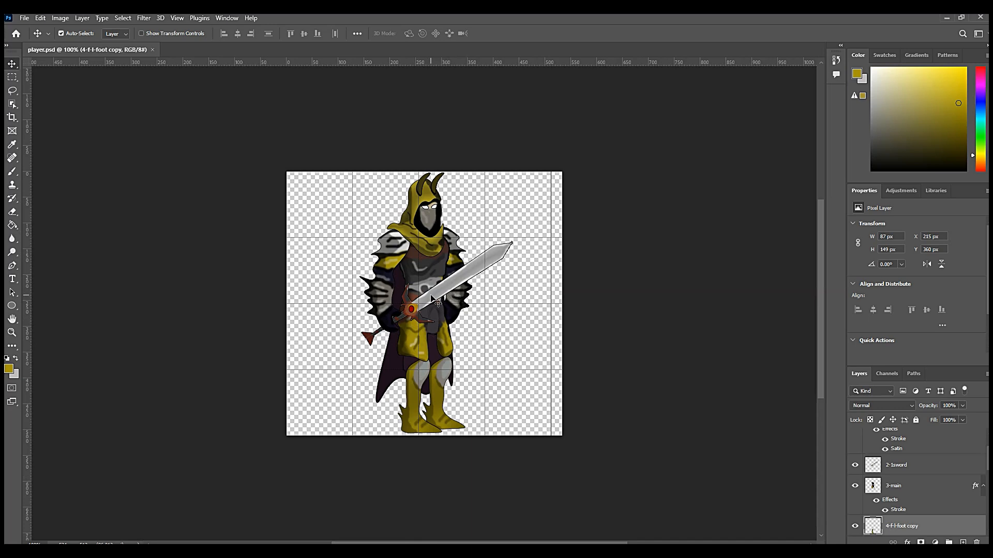
- In Photoshop, save the player.psd character under the new name double-jump, keeping the Photoshop format and maximized compatibility
click(24, 18)
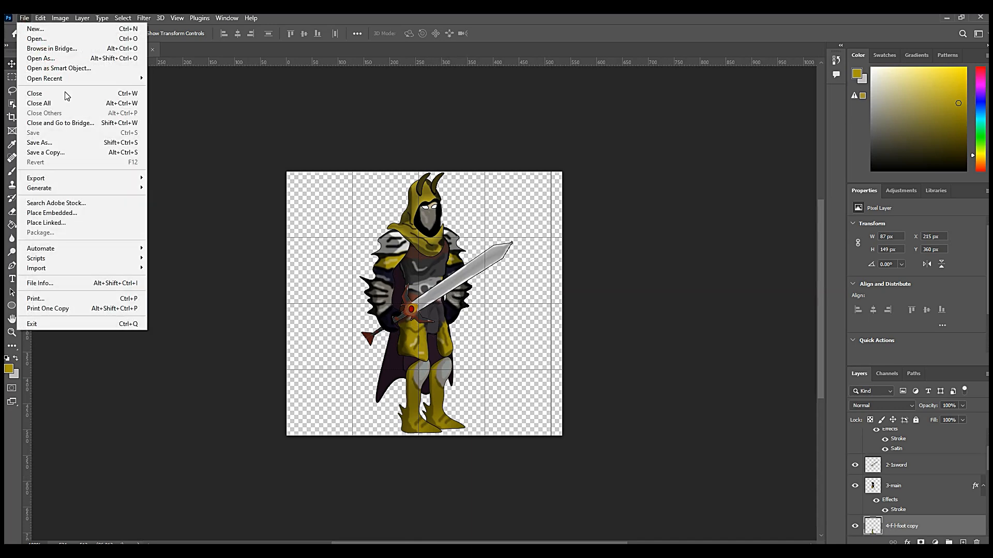
click(94, 142)
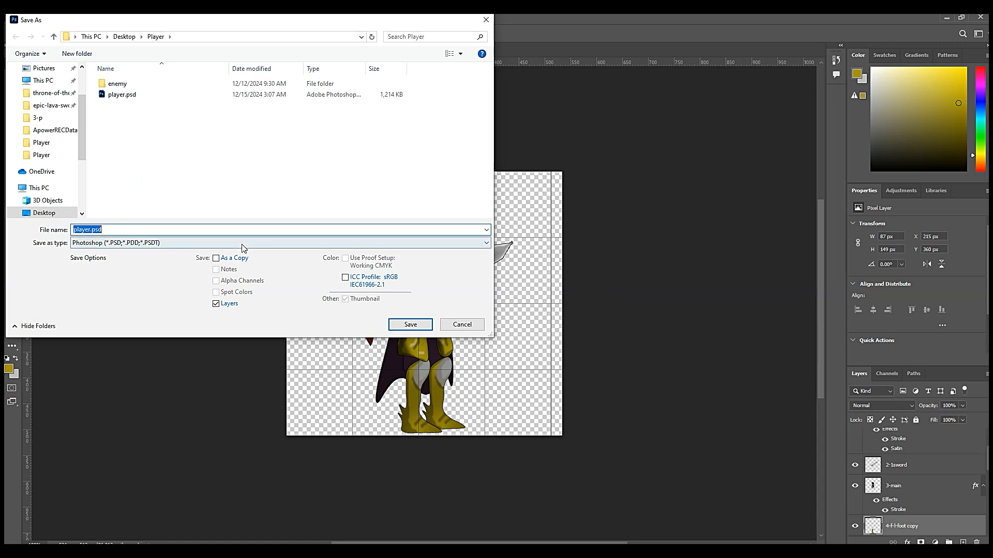
text(double-jump)
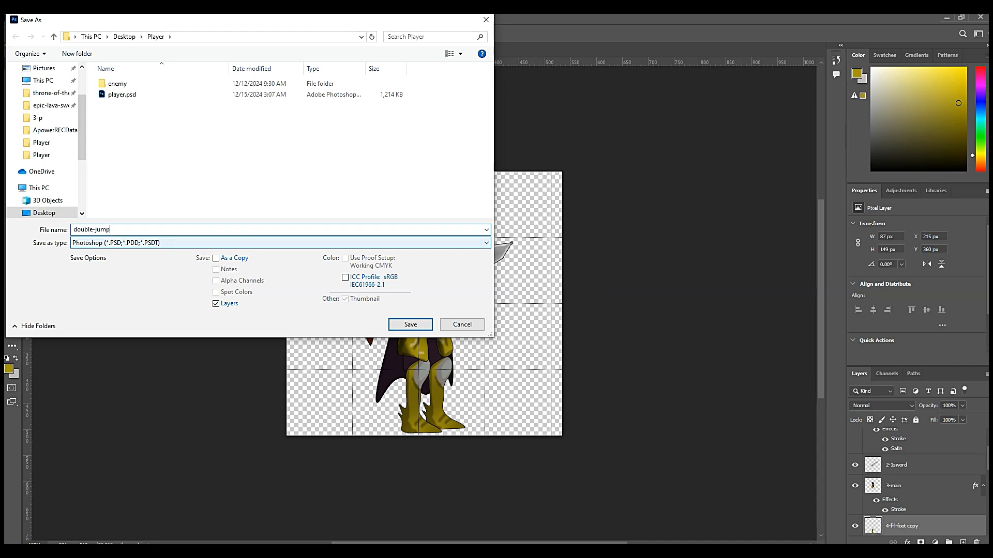
key(Return)
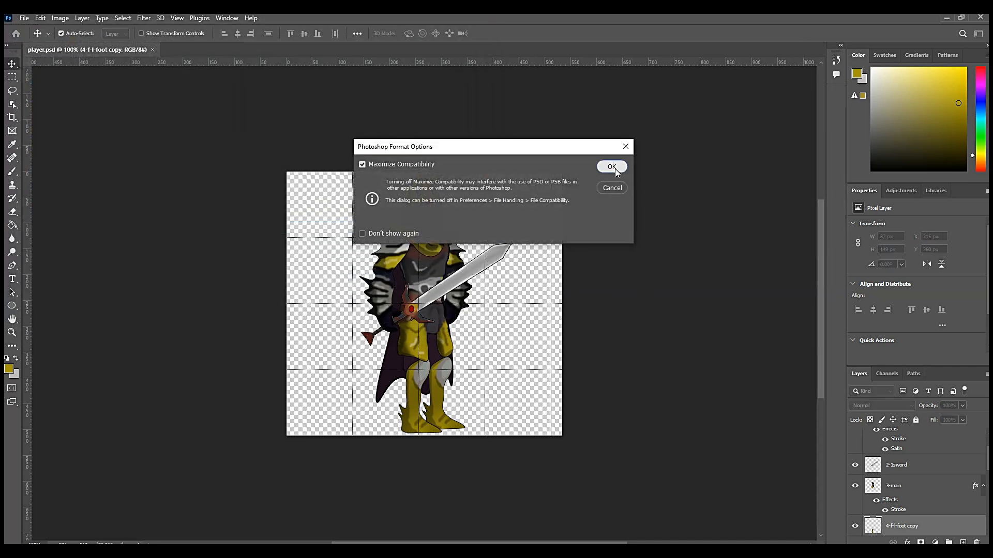
click(613, 168)
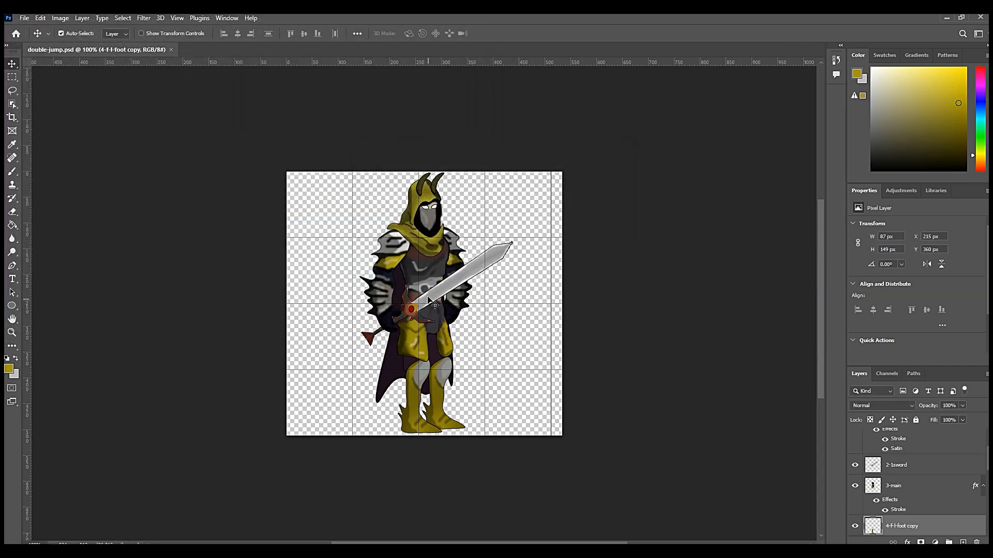
- Rotate the 1-head layer forward so the knight looks down, and lower it onto the shoulders
mouse_move(422, 219)
mouse_down()
mouse_move(435, 227)
mouse_move(432, 216)
mouse_up()
scroll(425, 258, up, 3)
scroll(425, 258, down, 2)
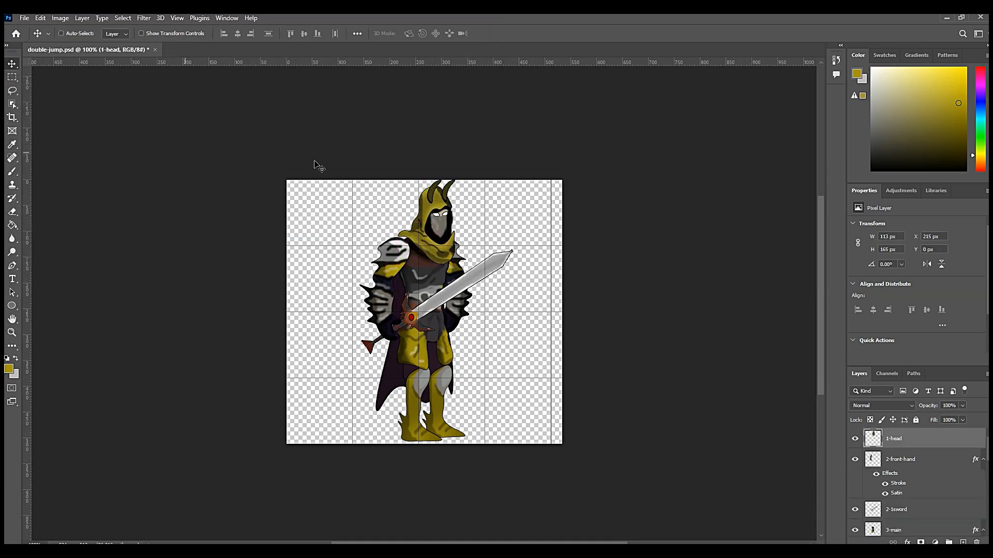
key(ctrl+t)
drag(478, 285, 434, 316)
drag(432, 237, 435, 247)
key(Return)
- Rotate the 2-front-hand layer so the forearm crosses the chest, and place that layer above 1-head
click(388, 301)
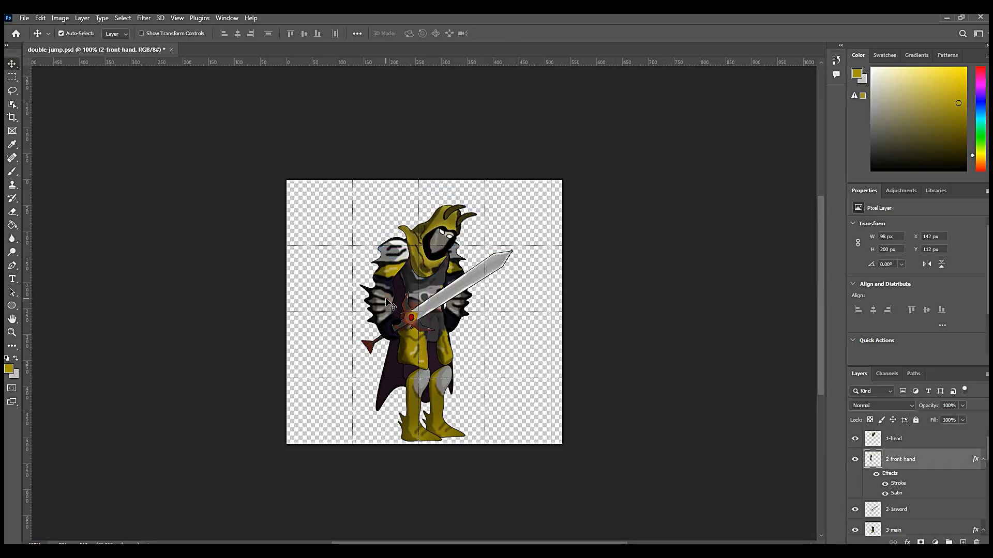
key(ctrl+t)
drag(339, 316, 377, 344)
drag(434, 277, 425, 282)
key(Return)
drag(903, 459, 906, 431)
- Move the 2-1sword layer to the front hand and rotate it nearly upright, and rotate the back arm behind it
drag(412, 335, 476, 304)
key(ctrl+t)
drag(591, 366, 612, 310)
drag(481, 315, 461, 305)
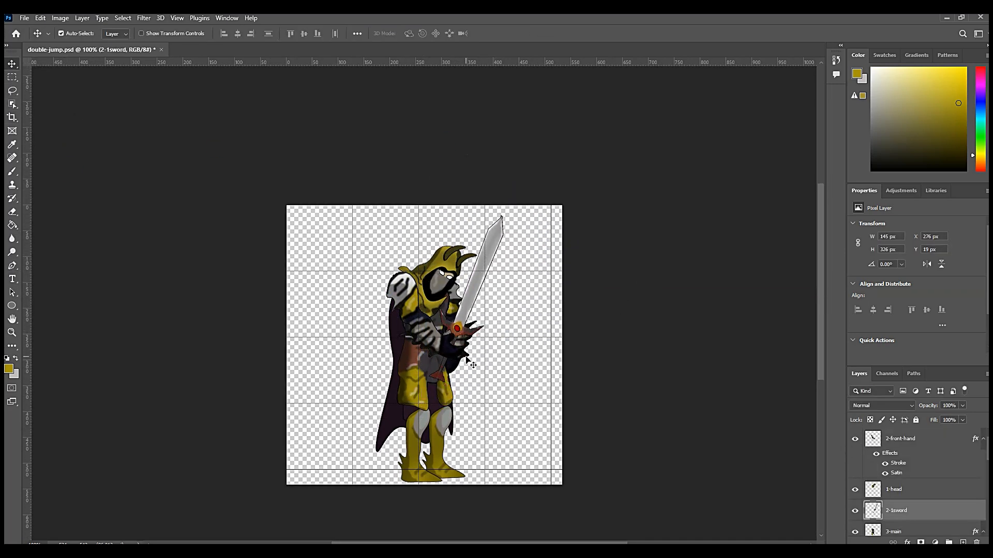
key(ctrl+t)
drag(488, 400, 450, 408)
scroll(449, 362, up, 1)
key(Return)
scroll(450, 362, down, 1)
- Rotate the back upper leg forward and raise it to hip height for the tucked pose
click(899, 456)
key(ctrl+t)
drag(483, 448, 558, 357)
drag(451, 398, 470, 357)
click(12, 64)
- Fold the 6-b-l-foot lower leg backward and raise it to meet the knee of the lifted back thigh
click(443, 449)
key(ctrl+t)
drag(507, 517, 402, 532)
drag(468, 433, 484, 370)
scroll(517, 404, up, 1)
drag(541, 423, 539, 428)
click(12, 64)
- Rotate the front upper leg forward and shift it up beneath the waist armour
click(416, 426)
key(ctrl+t)
drag(467, 493, 501, 398)
drag(410, 421, 435, 395)
drag(496, 453, 499, 447)
drag(430, 396, 433, 398)
click(11, 64)
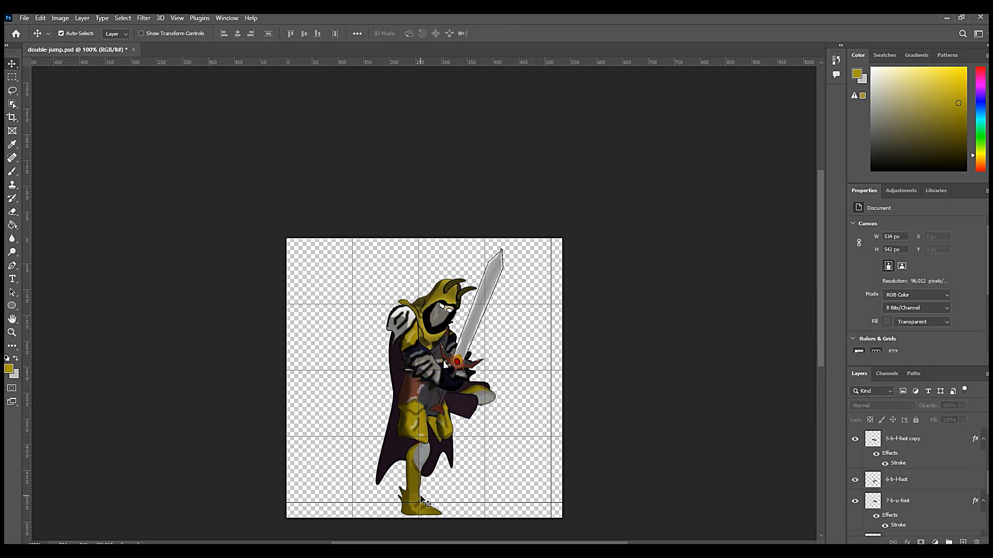
- Fold the 4-f-l-foot copy lower leg backward and raise it under the front thigh
click(421, 493)
key(ctrl+t)
scroll(459, 522, down, 1)
drag(459, 523, 387, 509)
drag(421, 469, 444, 408)
drag(506, 450, 499, 456)
scroll(449, 476, up, 2)
click(12, 64)
- Add a new layer above the cape layer 9-Layer 2, and shorten the cape to roughly the lower edge of the armour
click(402, 465)
scroll(928, 495, down, 3)
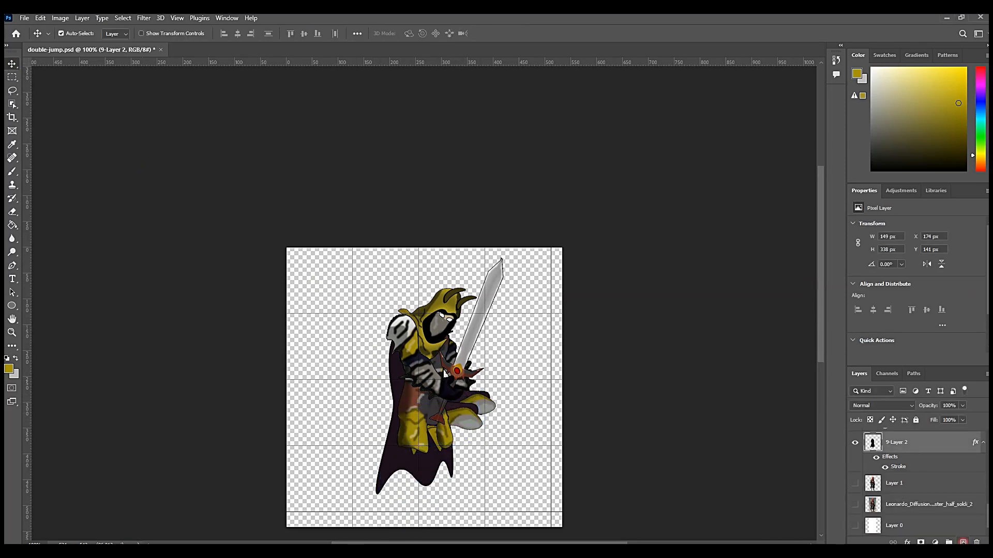
click(963, 542)
right_click(11, 265)
click(57, 285)
click(12, 63)
click(896, 464)
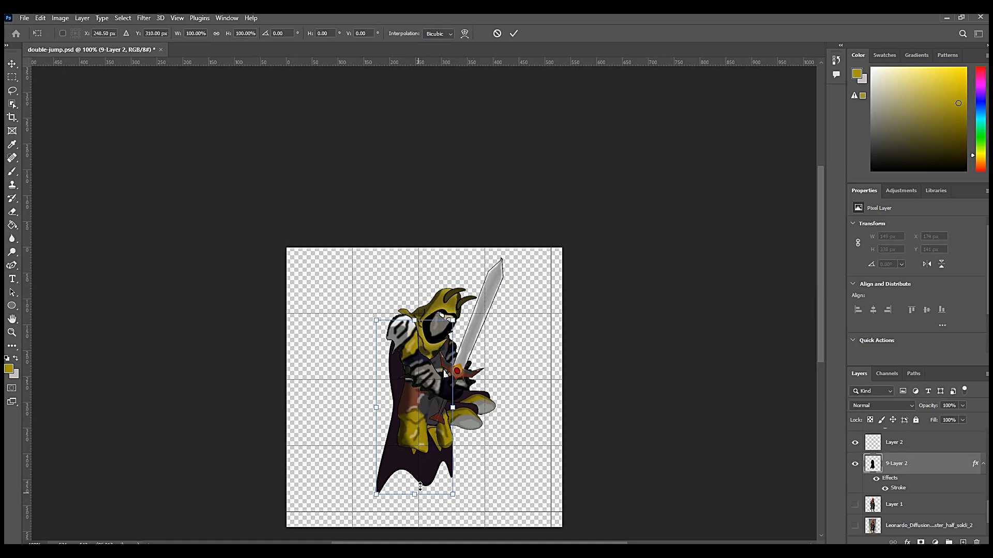
- Draw a curved cape-hem path below the armour on Layer 2 with the Curvature Pen and load it as a selection
click(903, 448)
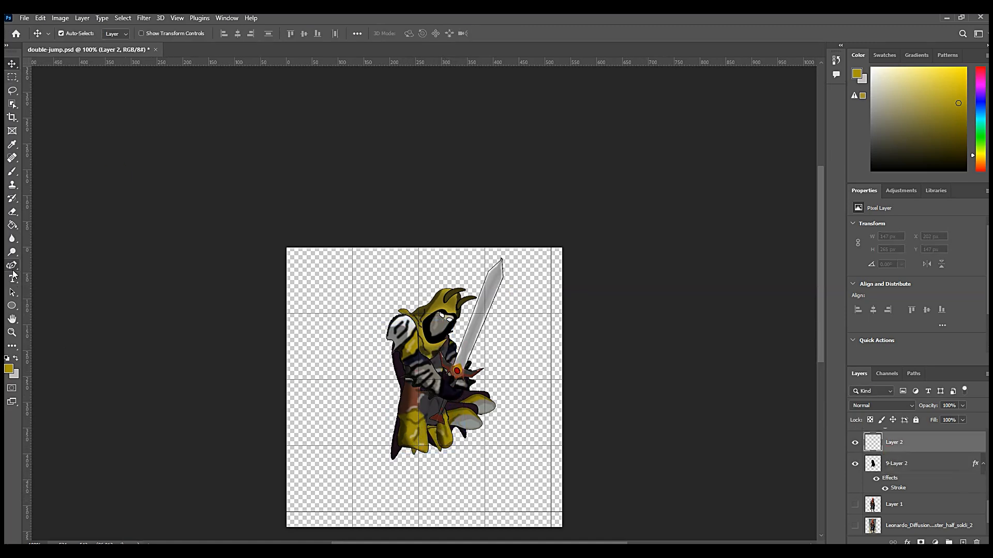
click(12, 265)
click(399, 427)
click(463, 460)
click(443, 438)
click(914, 373)
ctrl+click(860, 390)
click(858, 373)
- Sample the cape's dark colour 1e101d as the foreground and fill the hem selection on Layer 2 with it
click(8, 369)
click(396, 449)
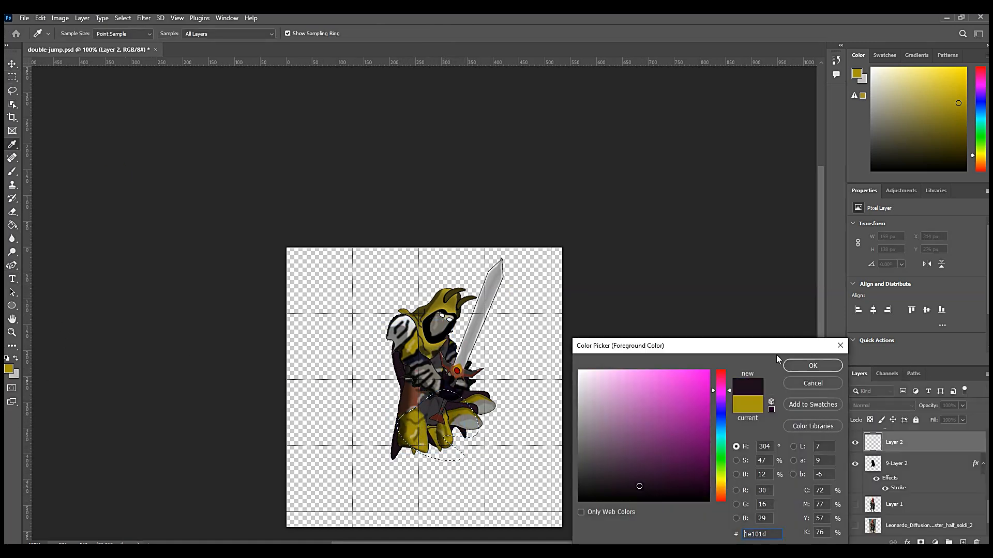
click(811, 365)
click(12, 225)
click(442, 453)
click(12, 63)
click(358, 470)
- Erase the leftover tip at the rear lower edge of the cape on 9-Layer 2
click(394, 455)
key(e)
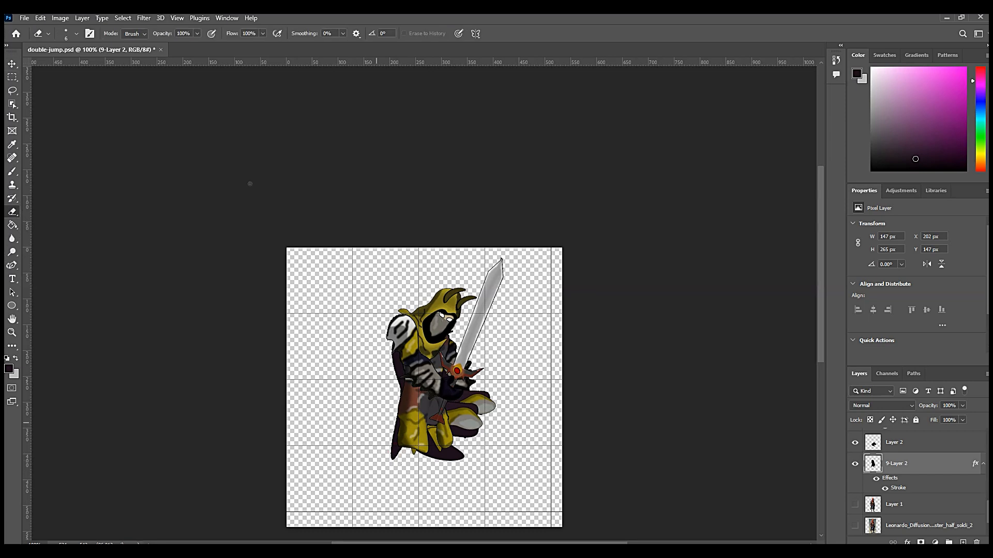
drag(389, 444, 397, 462)
scroll(492, 435, up, 1)
- Rotate and raise the torso with its waist armour, and shift the head and front arm forward to match
click(12, 63)
click(415, 427)
key(ctrl+t)
drag(497, 486, 477, 497)
drag(420, 417, 429, 400)
click(12, 64)
drag(436, 313, 452, 308)
drag(423, 394, 438, 391)
- Rotate the 9-Layer 2 cape by 6.25° and reposition it behind the back, and nudge the Layer 2 hem into line
click(405, 364)
key(ctrl+t)
drag(502, 472, 496, 476)
drag(405, 351, 408, 349)
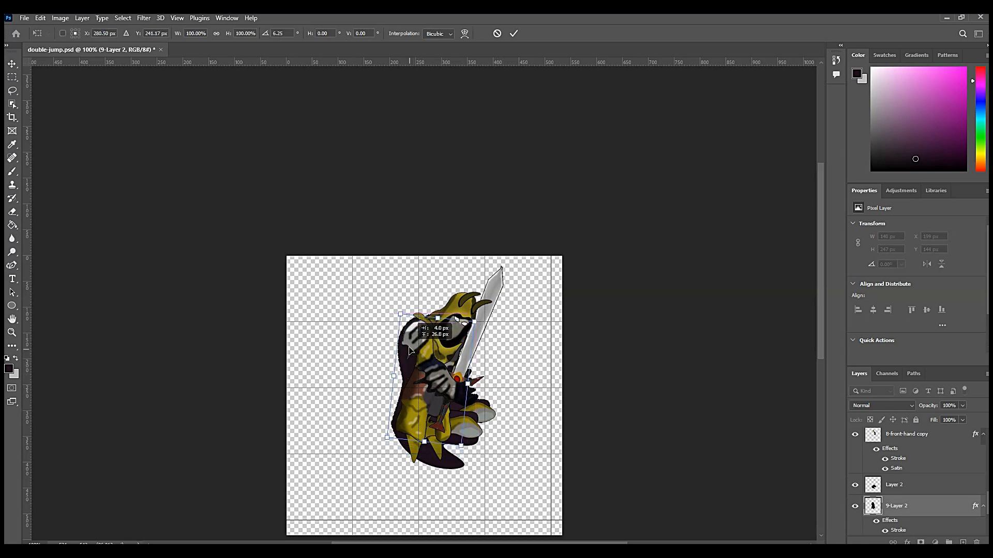
key(Return)
drag(453, 461, 450, 461)
- Tilt the head slightly and shift the sword with the front hand forward, clear of the face
click(469, 434)
key(ctrl+t)
key(Return)
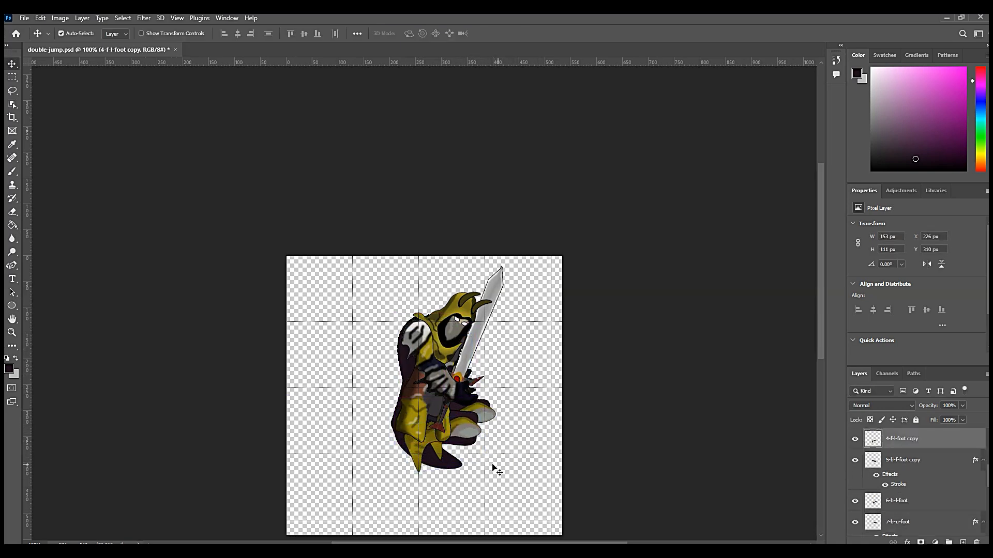
click(422, 436)
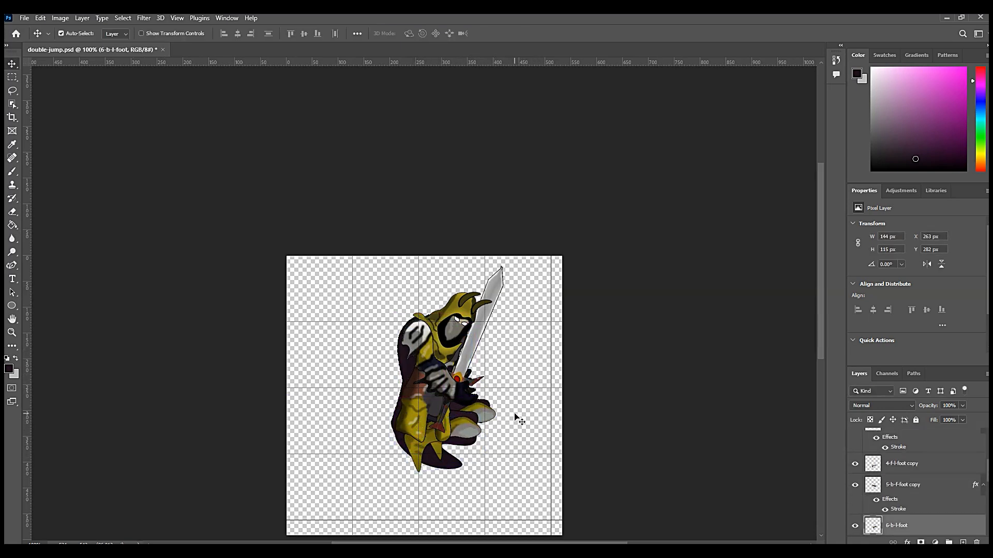
click(452, 324)
key(ctrl+t)
key(Return)
drag(449, 316, 503, 339)
click(533, 418)
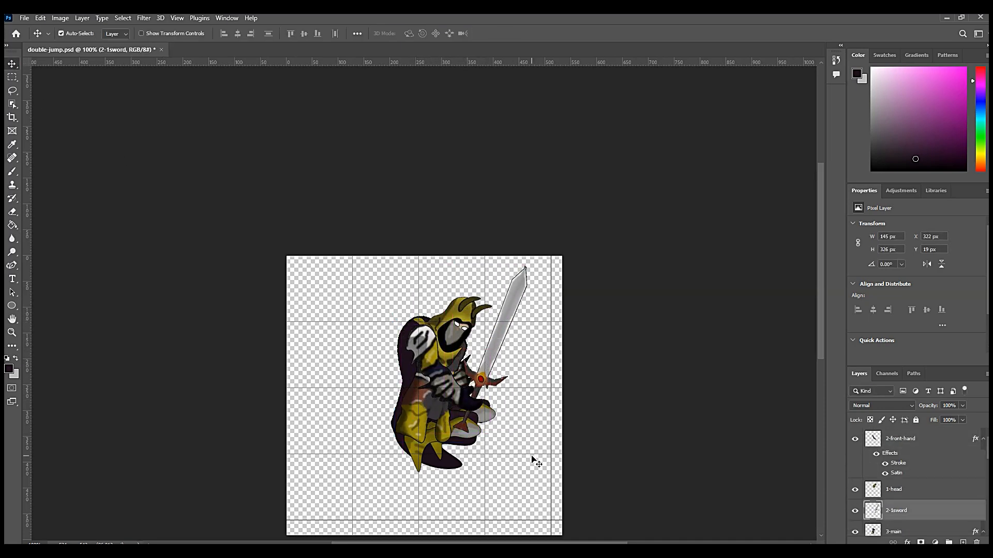
- Crop the canvas closely around the tucked character and its sword
click(533, 457)
scroll(470, 381, down, 2)
click(12, 122)
drag(287, 363, 331, 363)
drag(431, 222, 431, 225)
drag(520, 364, 505, 365)
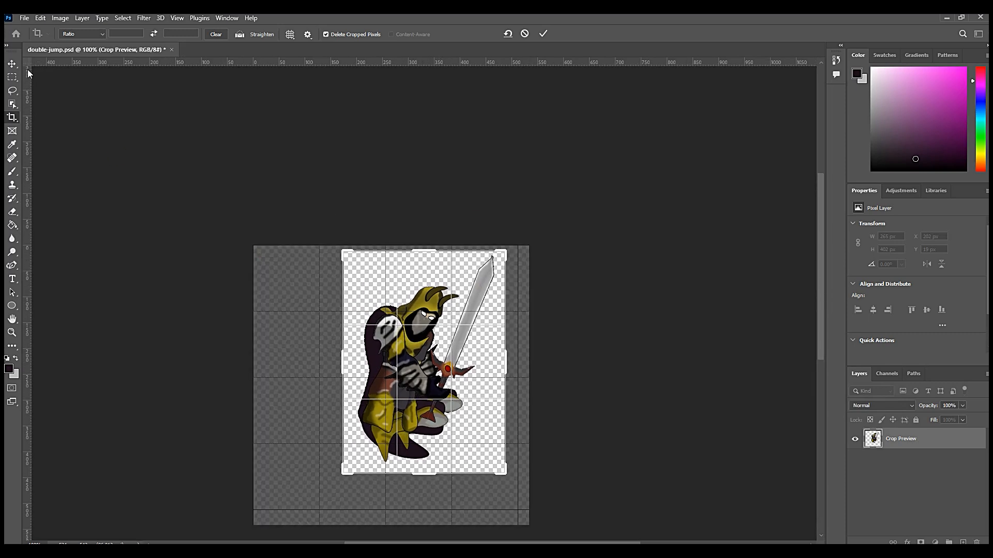
key(Return)
key(v)
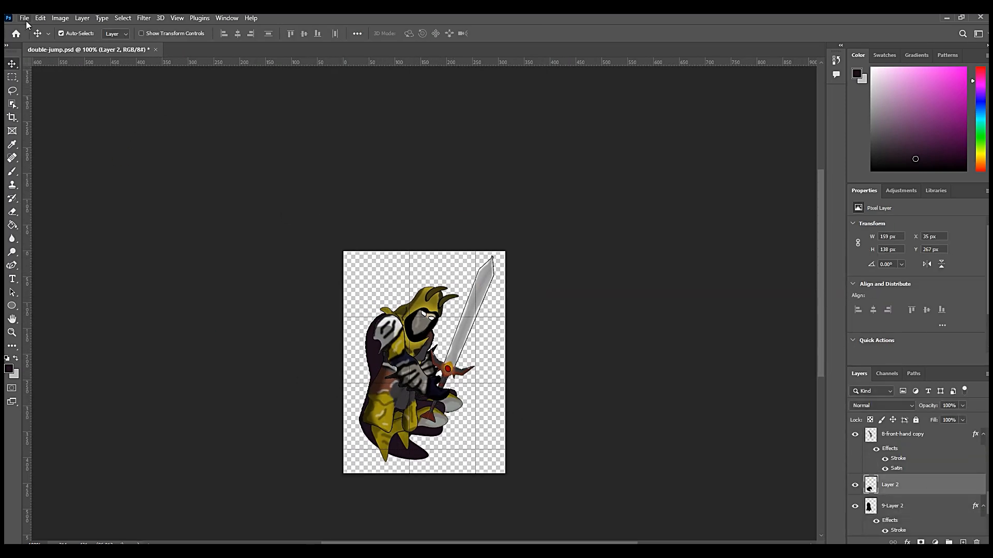
- Export the cropped pose for web as a transparent PNG-24 named double-jump into the project's Player art folder
click(25, 18)
mouse_move(78, 178)
click(183, 228)
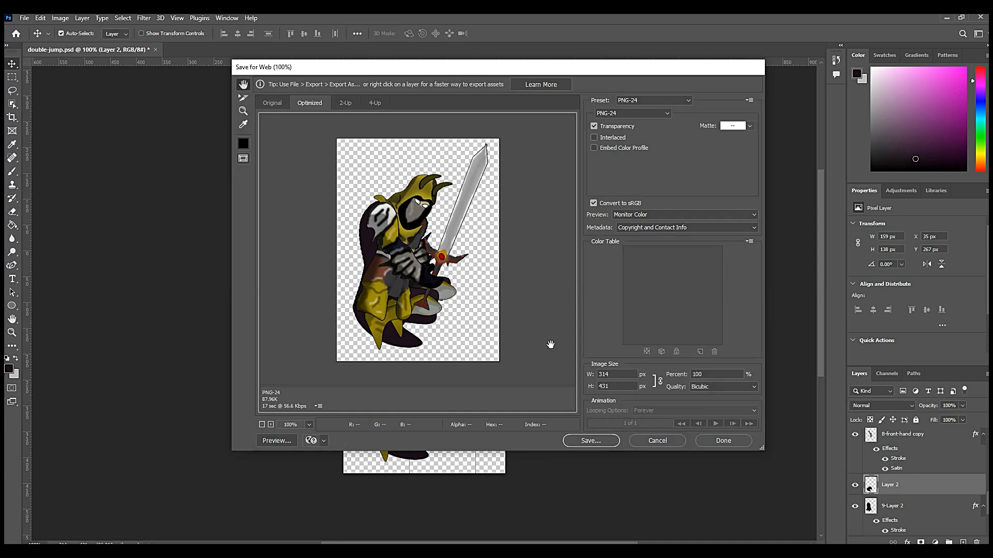
click(590, 440)
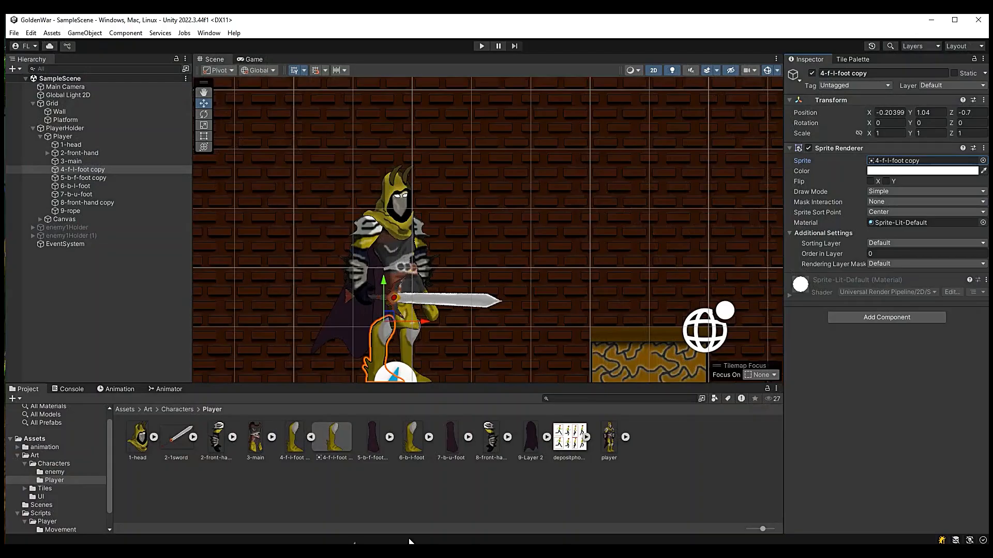
- Switch to Unity and apply 128 pixels per unit and Point (no filter) filtering to the double-jump texture
click(609, 439)
click(888, 140)
text(128)
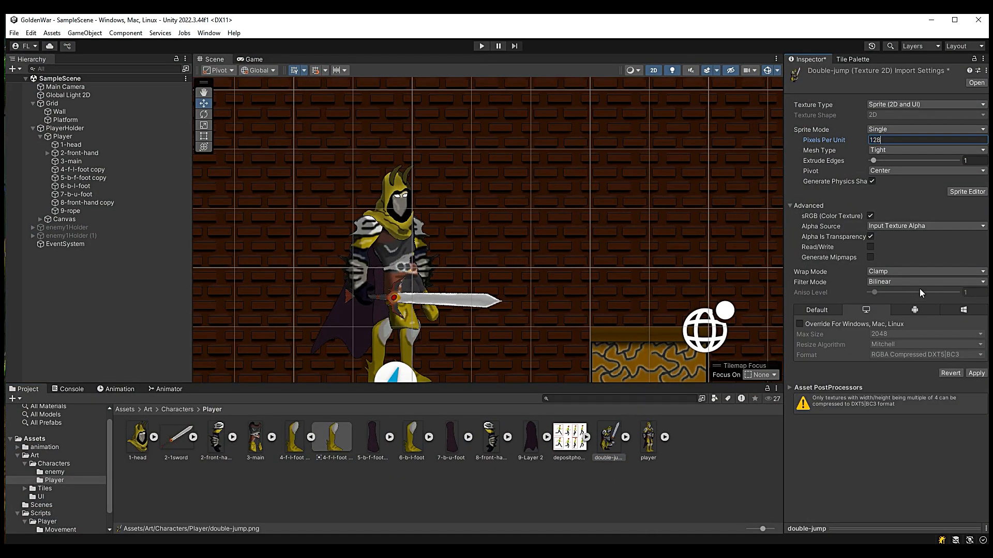
click(920, 282)
click(910, 291)
click(976, 373)
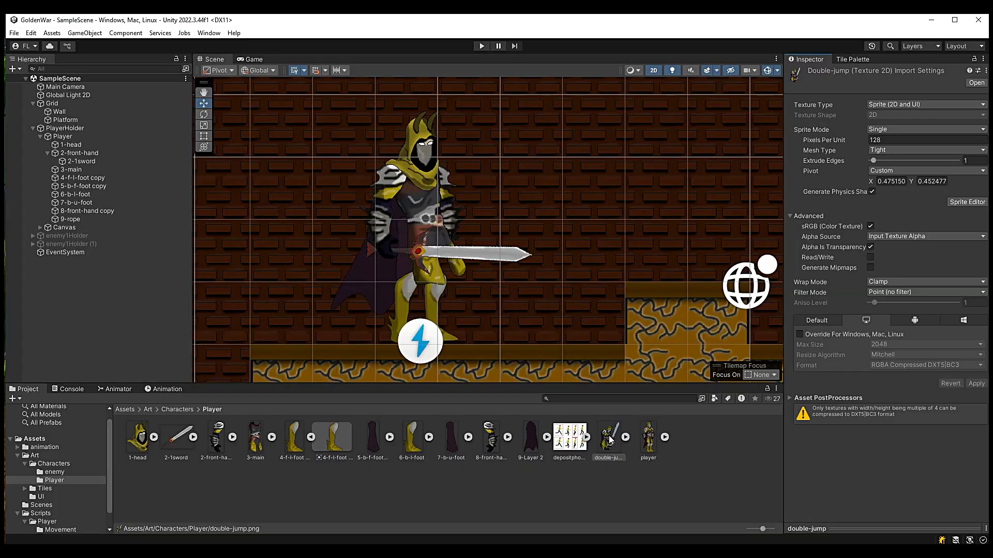
- Add the double-jump sprite as a child of Player, position it over the body at about X -0.029, Y 1.107, and deactivate it
drag(610, 441, 65, 139)
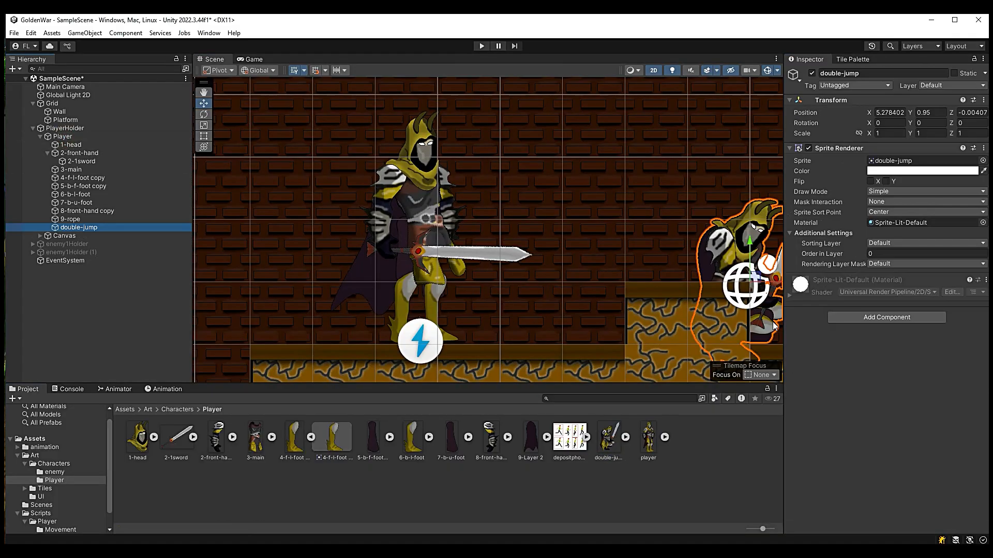
drag(775, 283, 445, 283)
drag(420, 246, 420, 234)
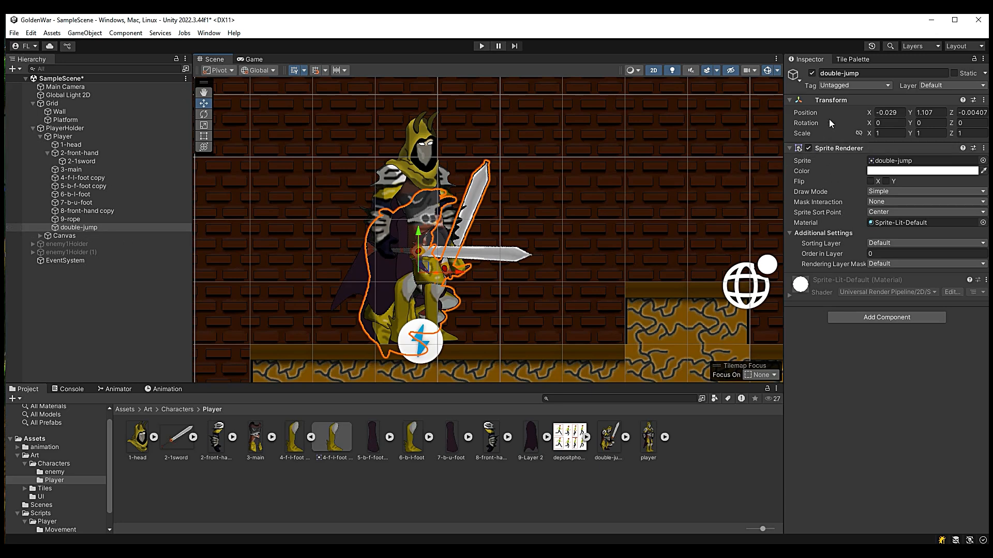
click(812, 73)
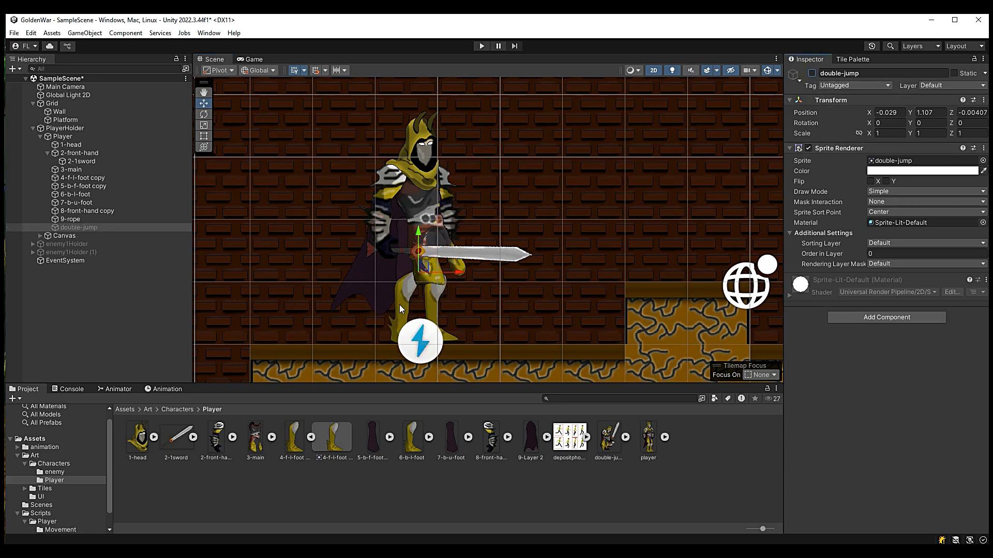
- Start recording the doubleJump clip and activate the double-jump object at frame 0
click(172, 390)
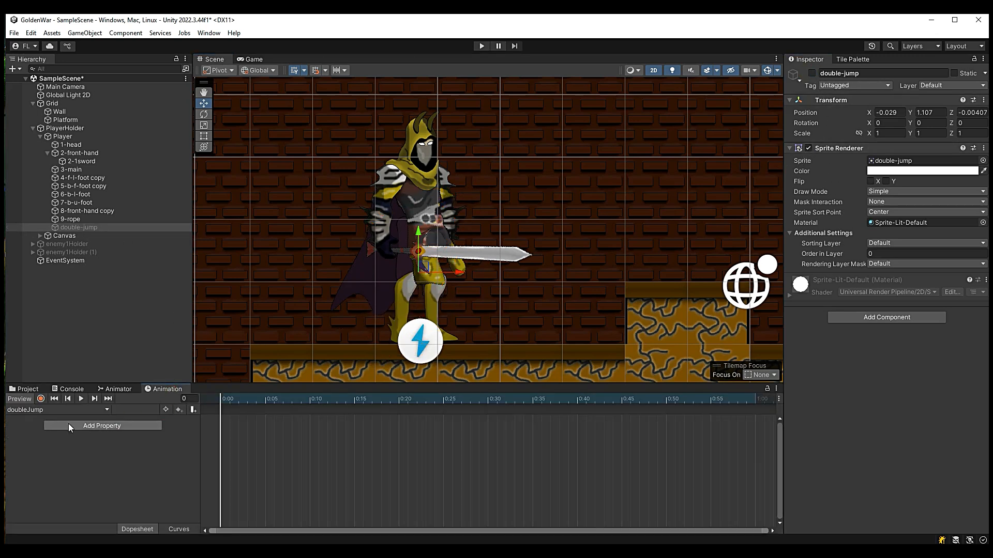
click(41, 398)
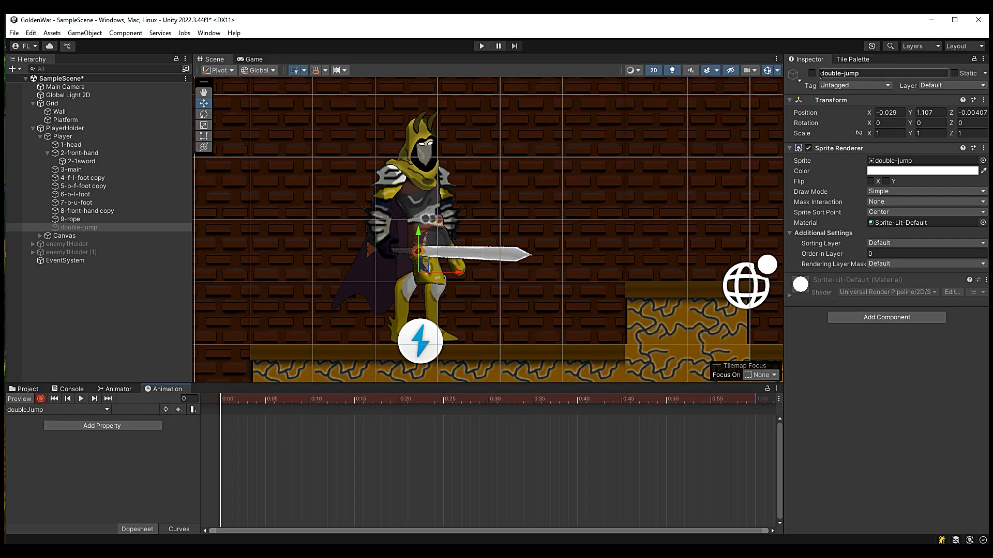
click(812, 72)
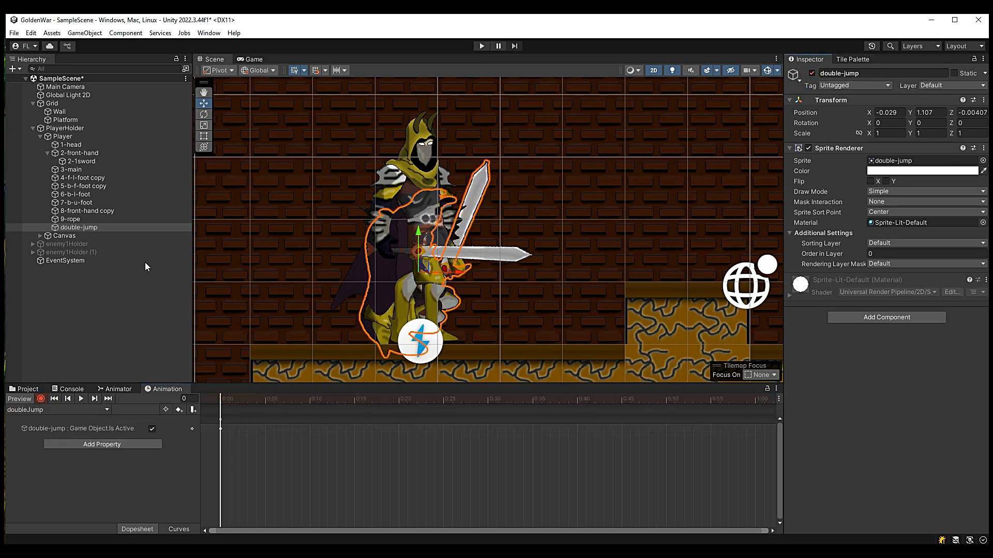
- Set the sprite colour alpha of all body parts from 1-head to 9-rope to 0 at frame 0
click(100, 223)
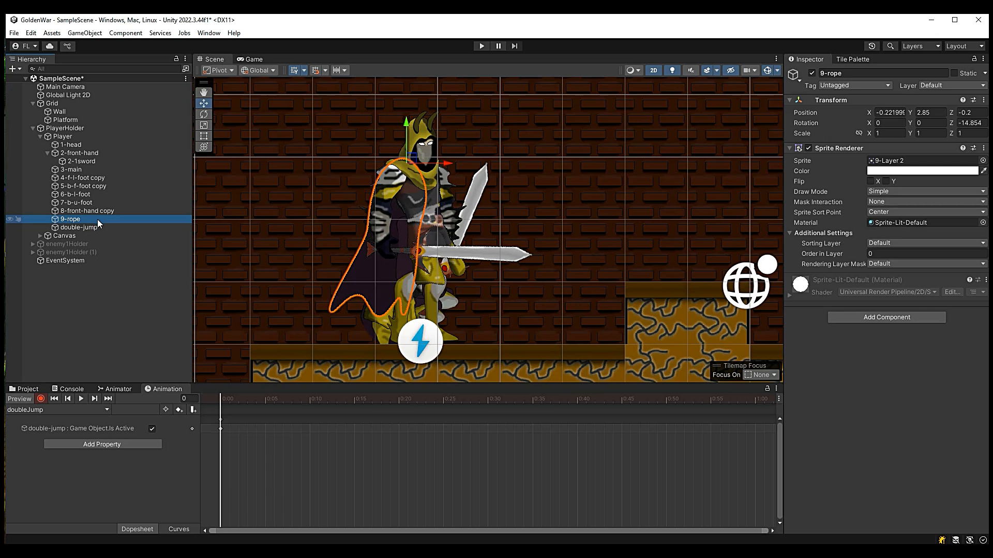
shift+click(91, 144)
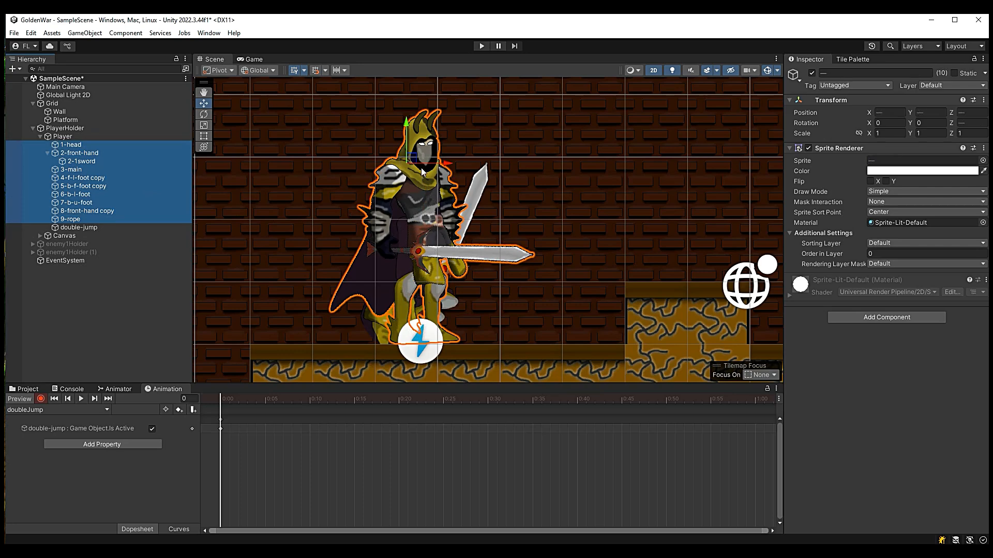
click(923, 171)
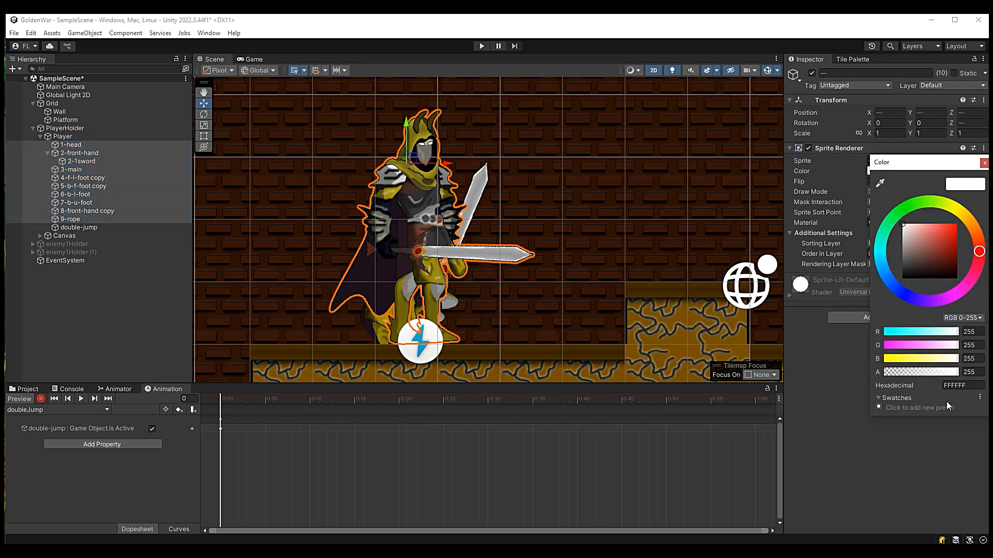
drag(923, 374, 858, 367)
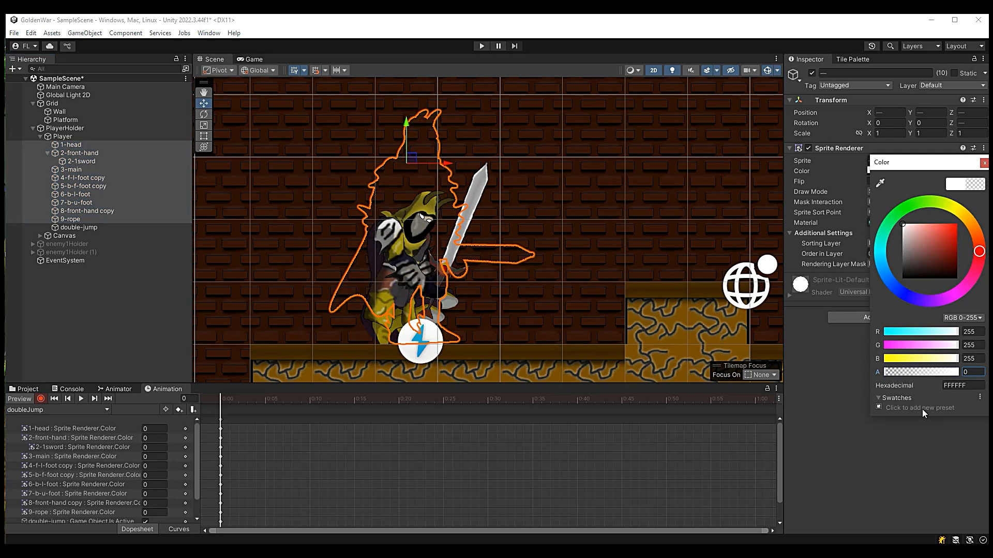
click(985, 163)
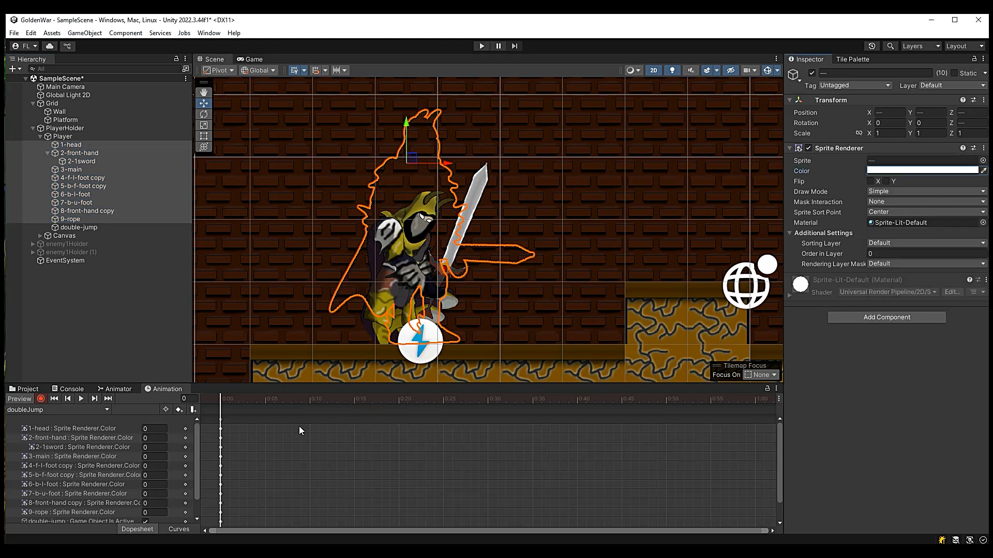
- Key the double-jump object's rotation at about Z -0.324 and its position at about Y 1.099 on frame 0
mouse_move(224, 400)
mouse_down()
mouse_move(287, 401)
mouse_move(213, 411)
mouse_move(492, 423)
mouse_move(220, 414)
mouse_up()
click(93, 228)
click(204, 114)
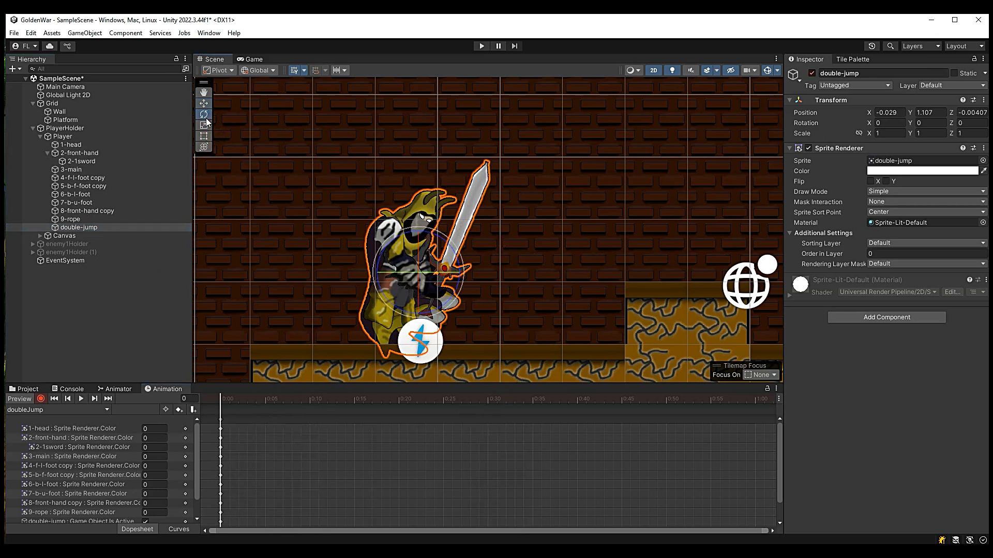
mouse_move(458, 256)
mouse_down()
mouse_move(466, 228)
mouse_move(455, 255)
mouse_up()
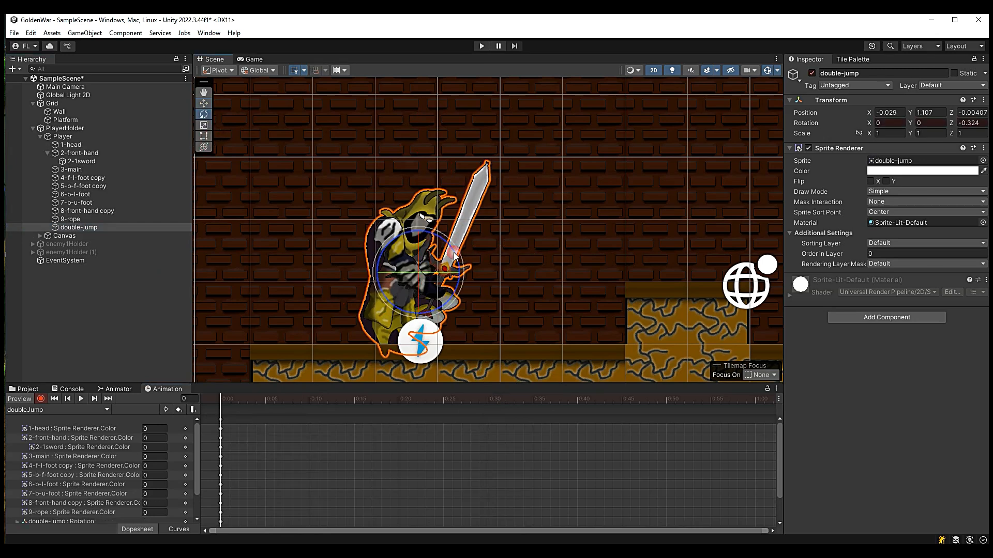
click(204, 103)
drag(422, 236, 422, 239)
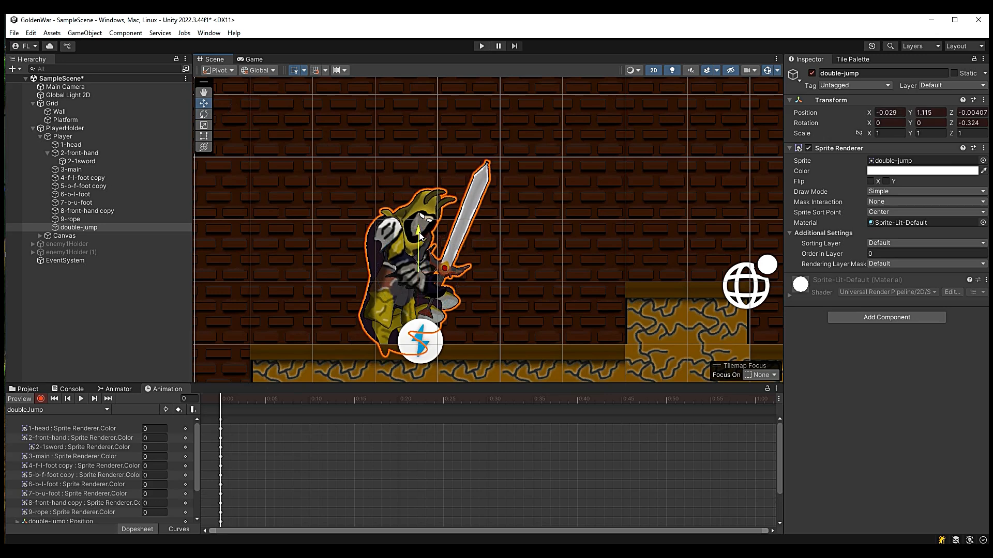
- Set the double-jump object's Z rotation to -360 at frame 30 and play the clip from frame 0
drag(224, 401, 486, 417)
click(203, 114)
drag(430, 238, 473, 382)
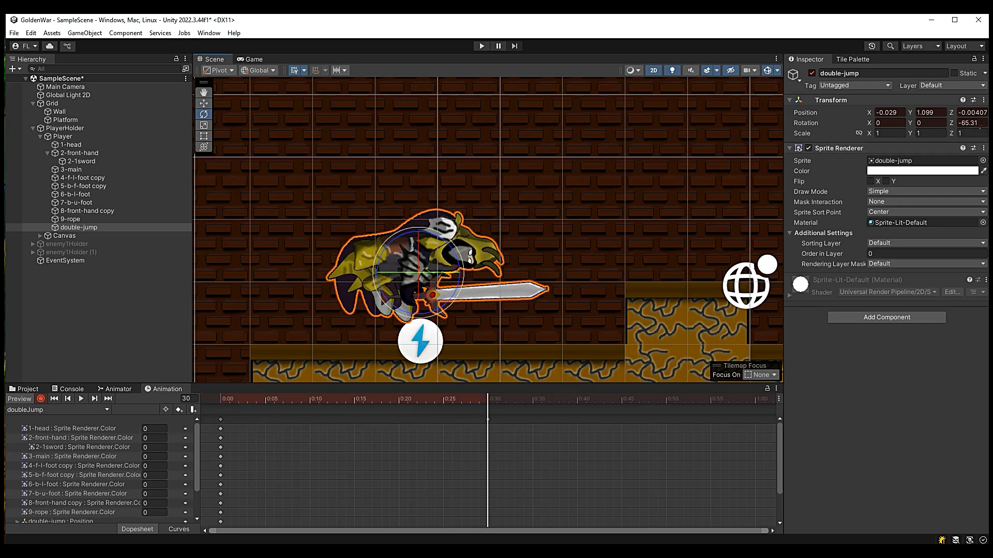
drag(448, 244, 459, 265)
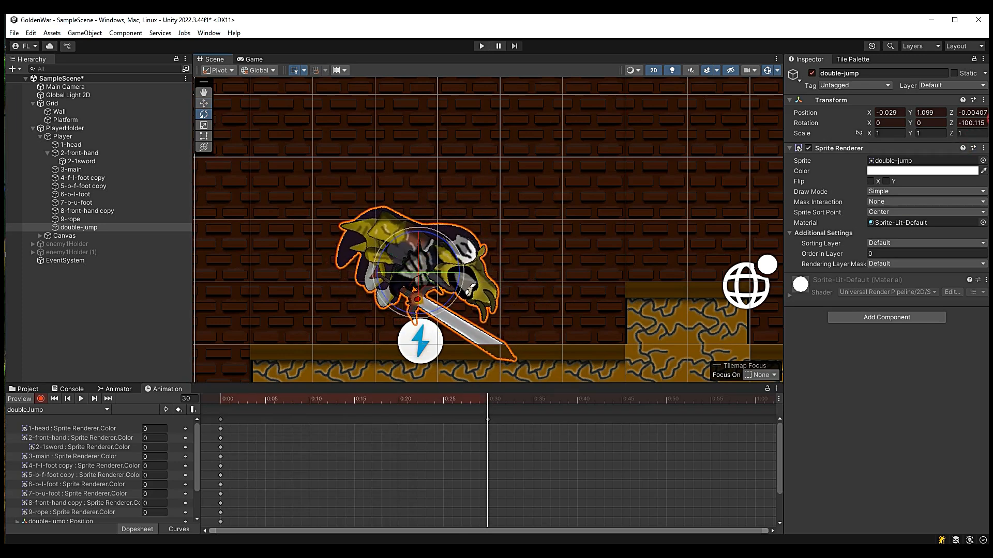
click(979, 123)
click(975, 123)
key(ctrl+a)
text(-360)
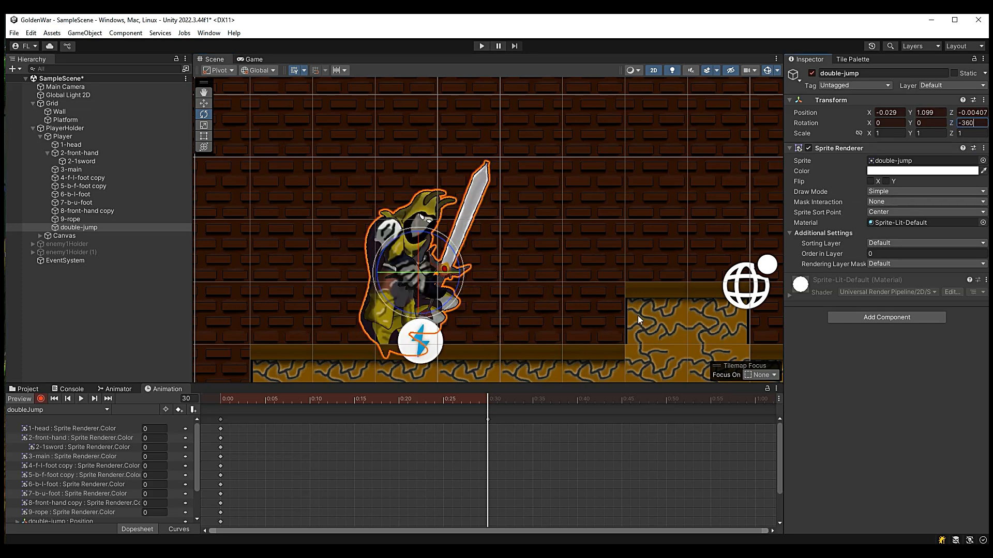
drag(522, 396, 221, 401)
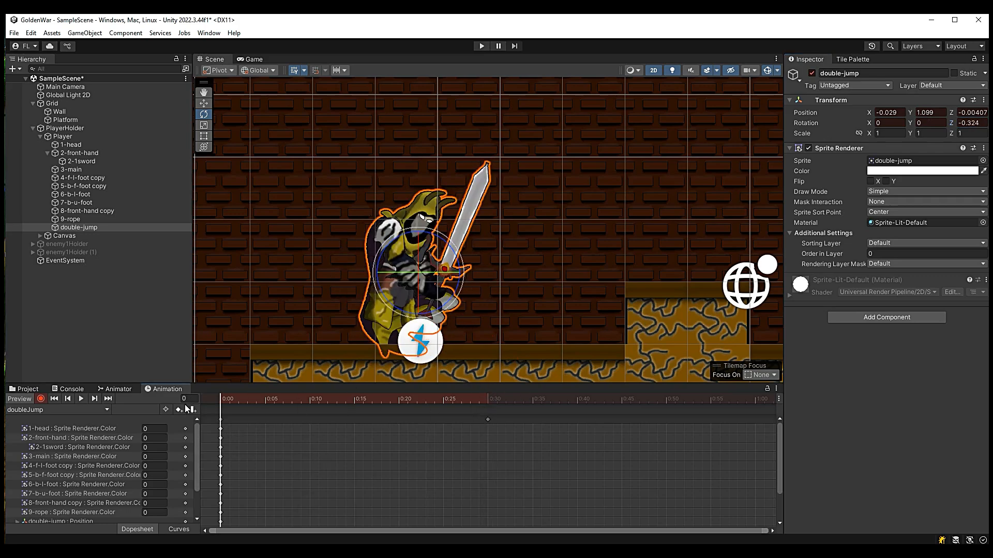
click(83, 399)
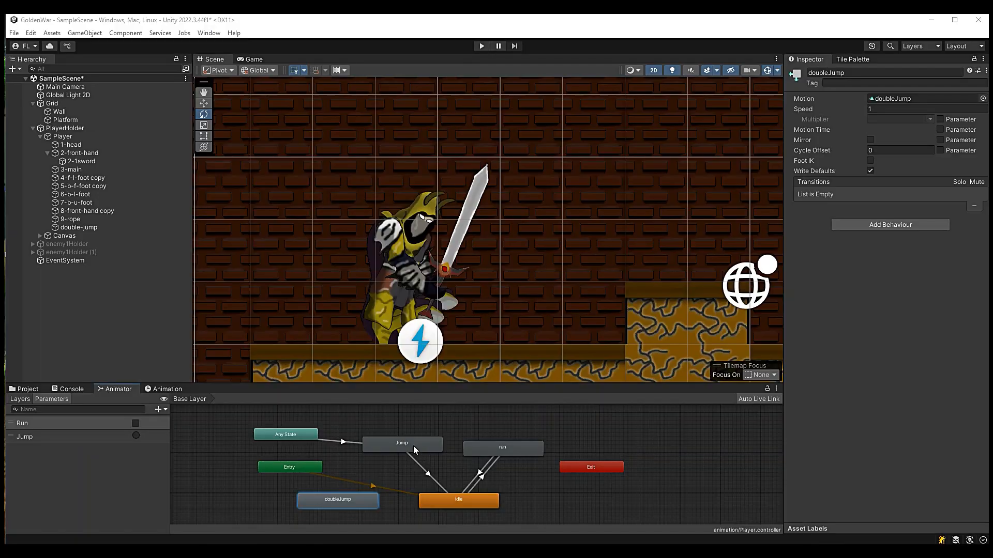
- Add a trigger parameter named DoubleJump to the Player animator controller
right_click(293, 433)
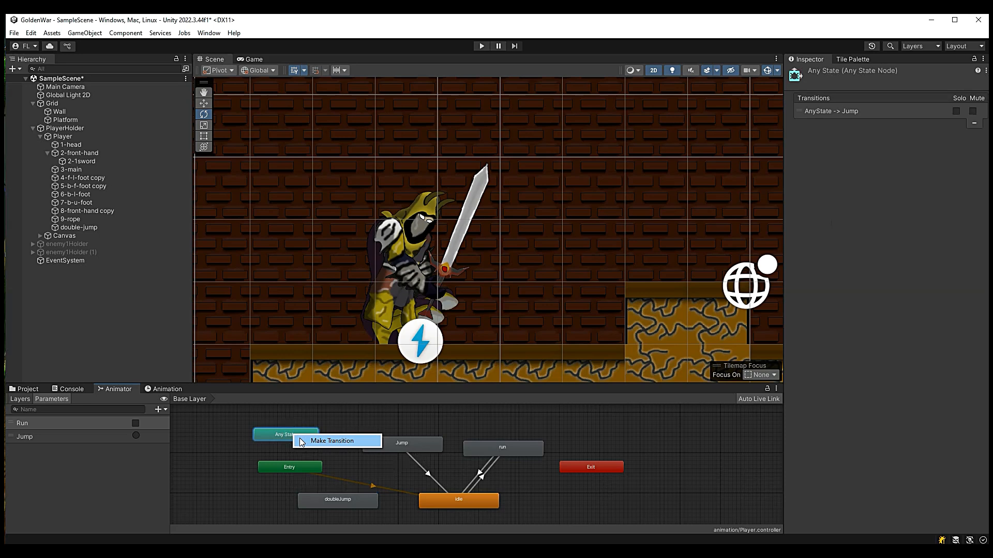
click(89, 467)
click(157, 410)
click(151, 455)
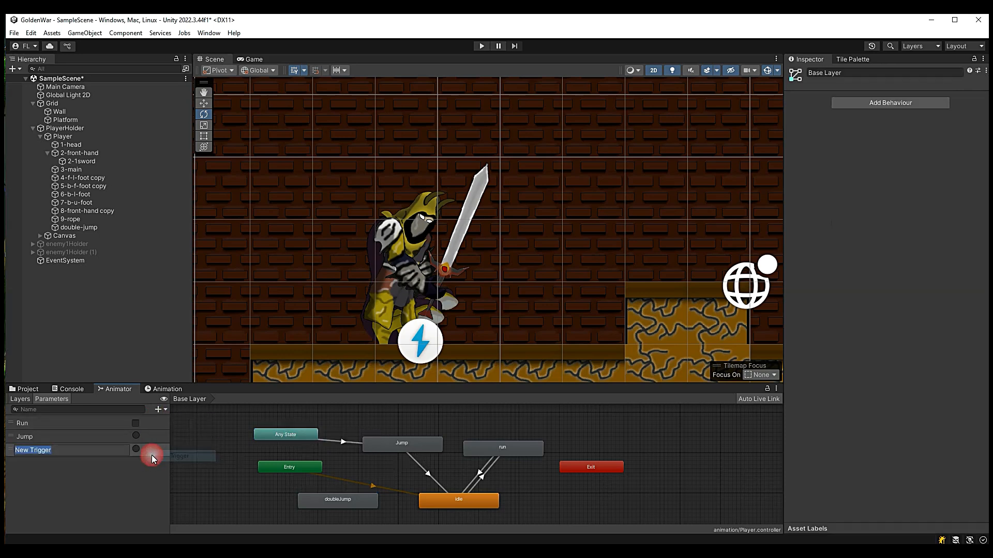
text(Doub)
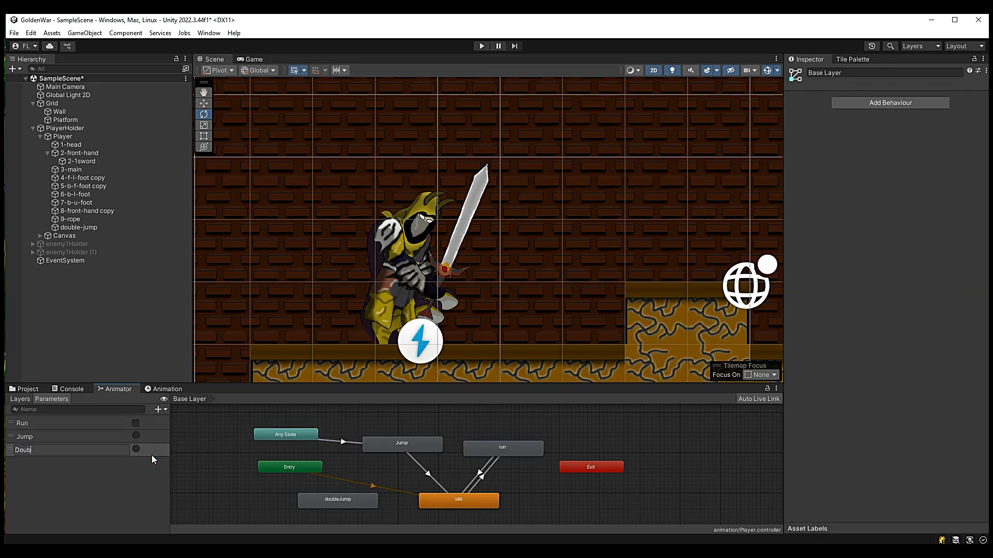
text(leJump)
double_click(58, 450)
key(Return)
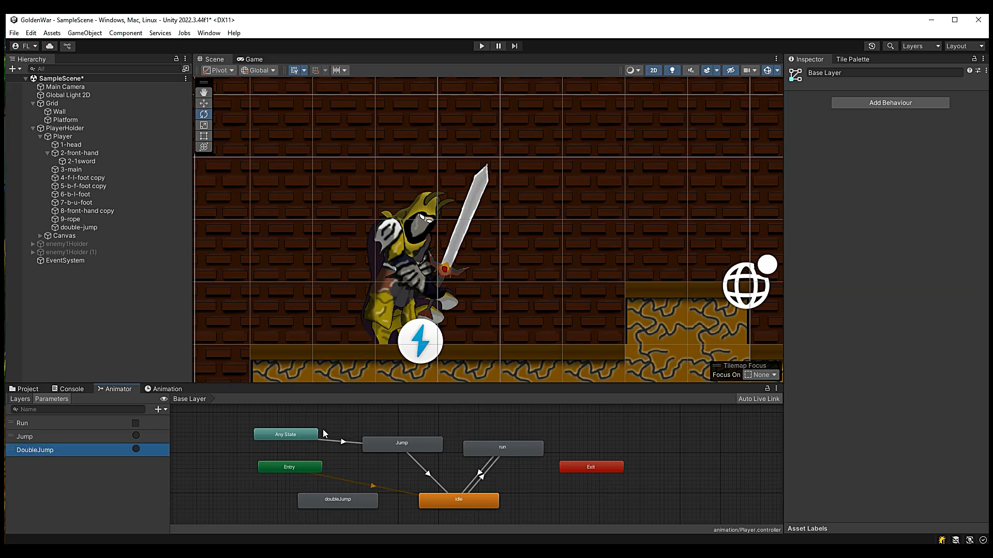
- Create a transition from Any State to the doubleJump state
right_click(309, 437)
click(336, 441)
click(337, 497)
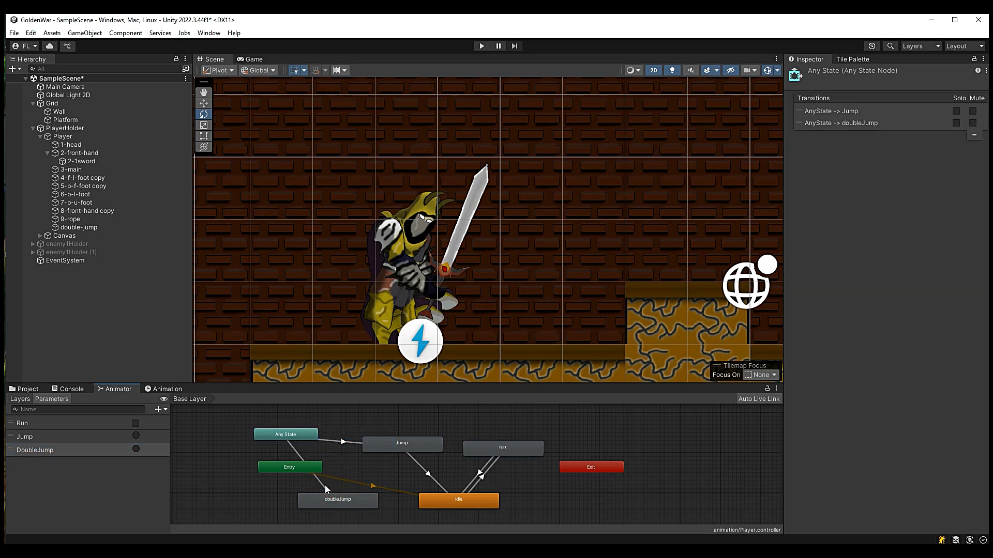
- Set the Any State to doubleJump transition's duration to 0 and add a DoubleJump condition to it
click(324, 485)
click(803, 182)
click(868, 212)
text(0)
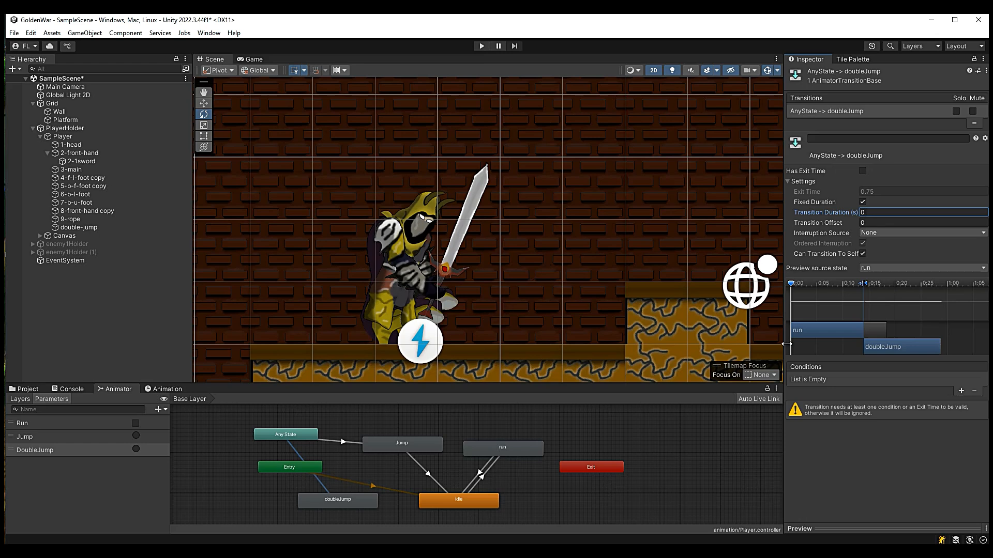
click(962, 391)
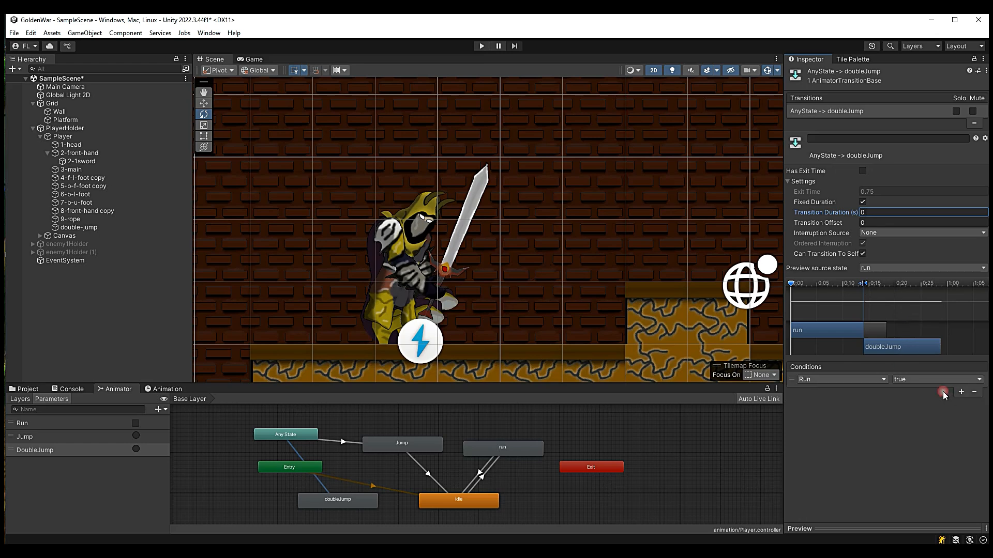
click(868, 380)
click(840, 430)
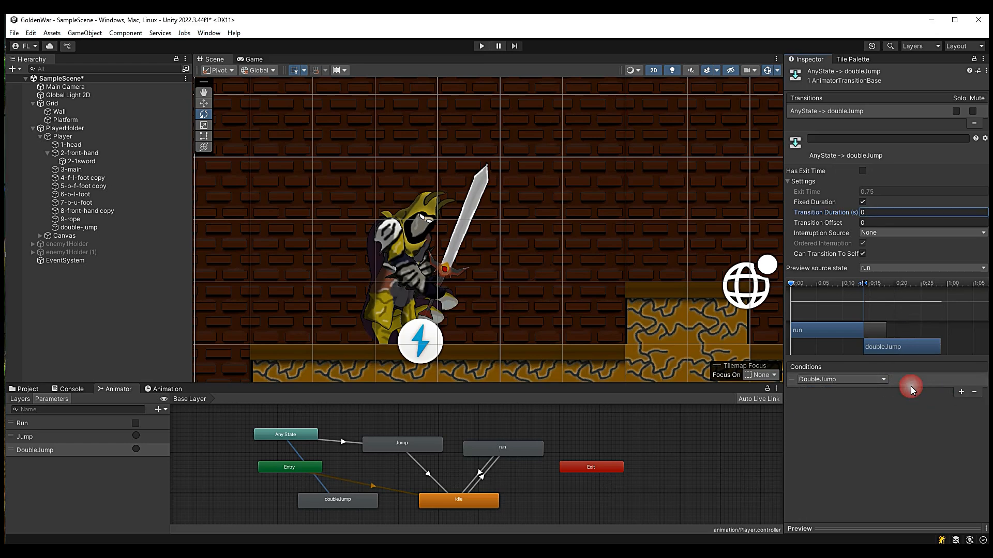
- Create a transition from the doubleJump state to the idle state
right_click(354, 497)
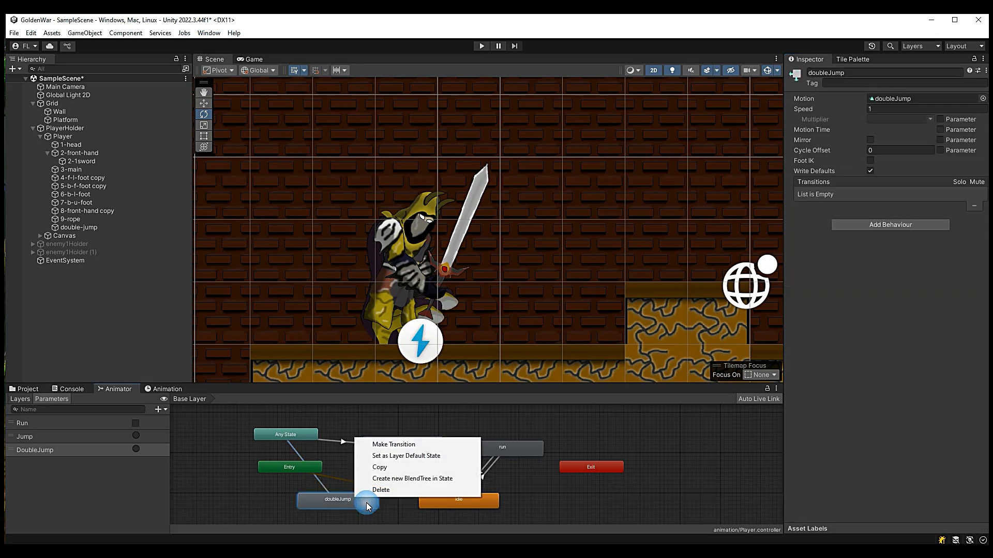
click(383, 442)
click(445, 504)
- Set the doubleJump to idle transition's exit time to 1 and its transition duration to 0
click(415, 503)
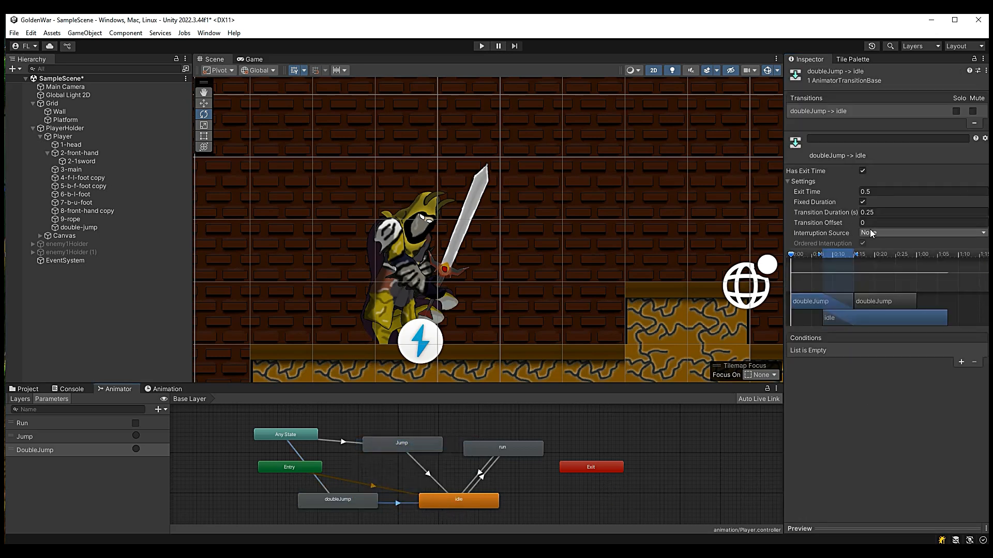
click(842, 193)
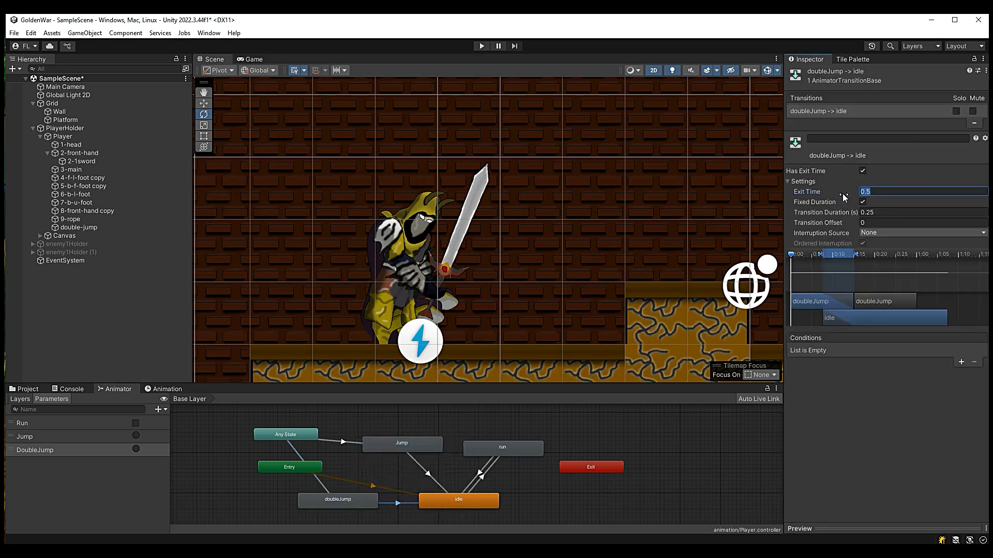
text(1)
click(862, 214)
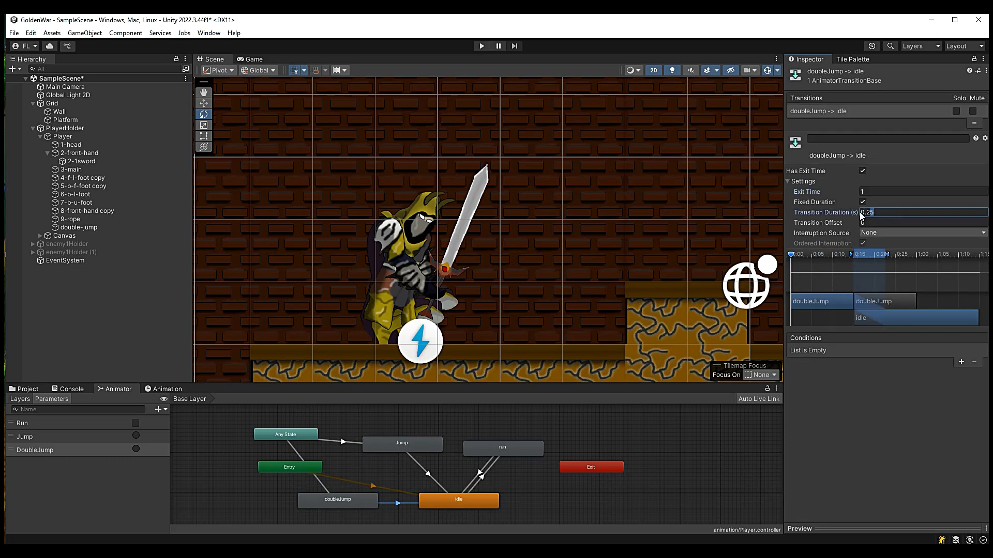
double_click(873, 213)
double_click(873, 214)
text(0)
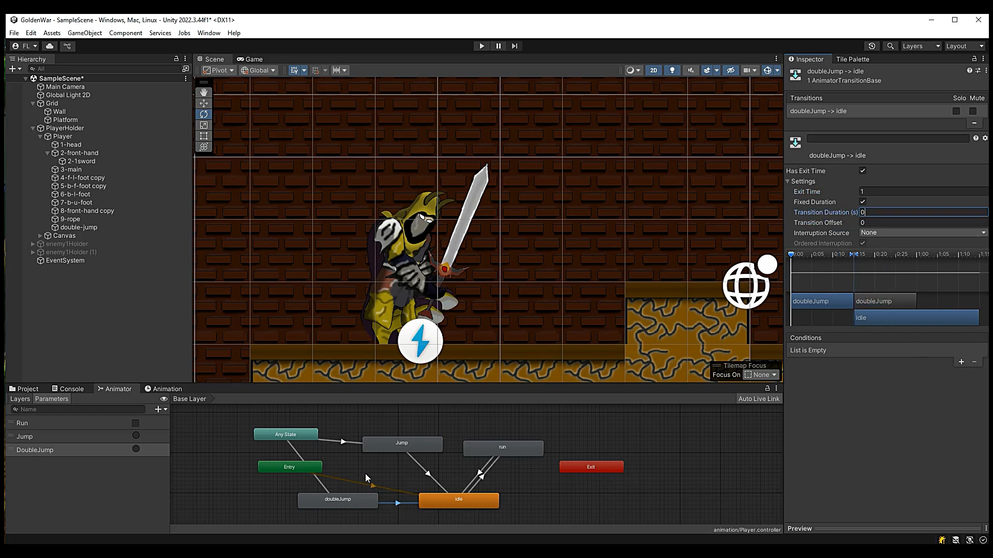
- Switch to PlayerMovement.cs in Visual Studio and examine the Jump method and where OnJump calls it
click(382, 552)
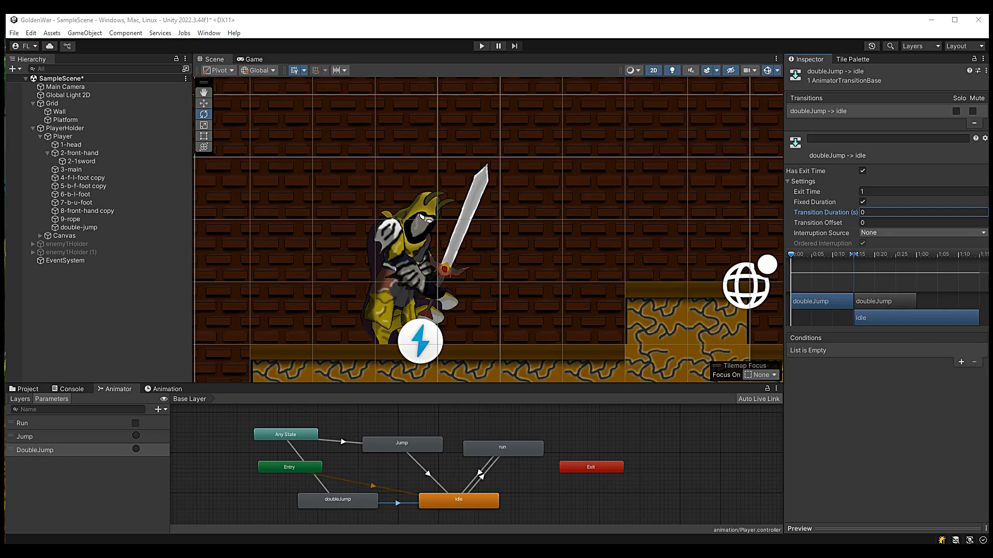
click(233, 286)
click(200, 302)
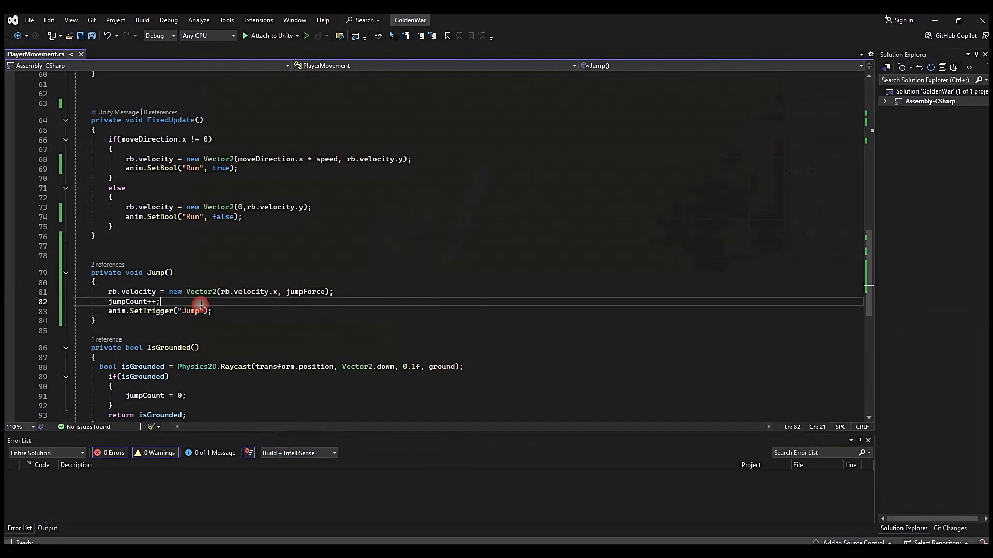
scroll(191, 325, down, 3)
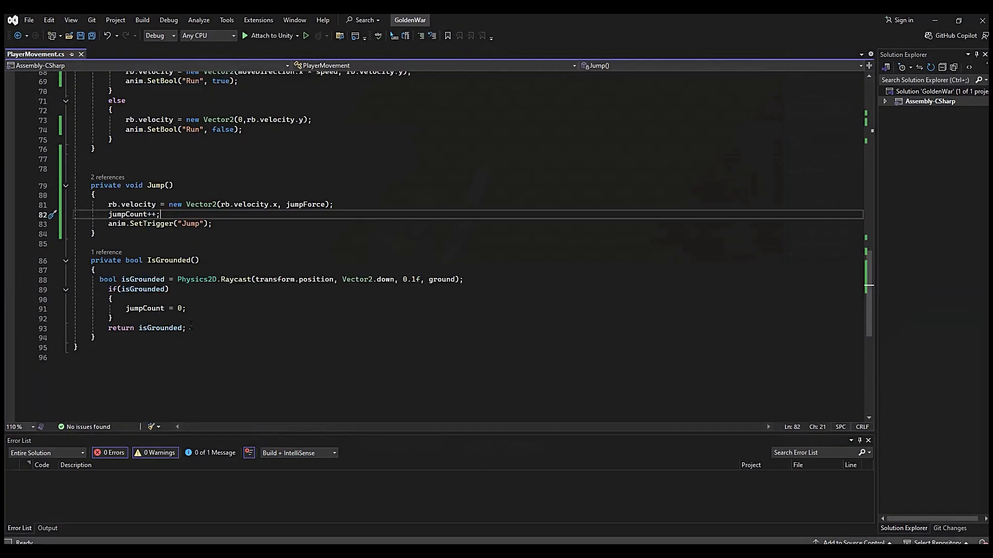
scroll(191, 325, up, 8)
click(147, 153)
key(Down)
key(Down)
key(Down)
key(Down)
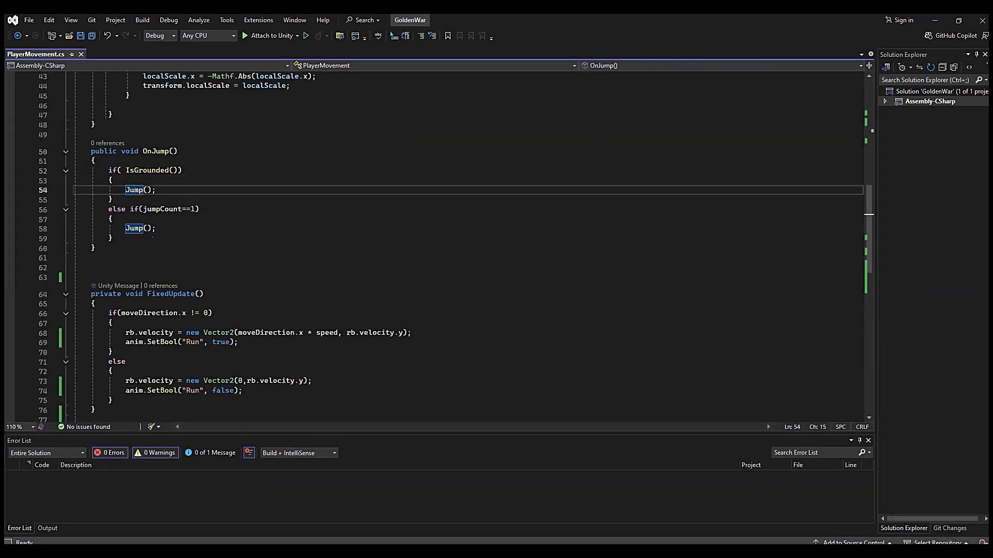
click(146, 229)
scroll(146, 233, down, 5)
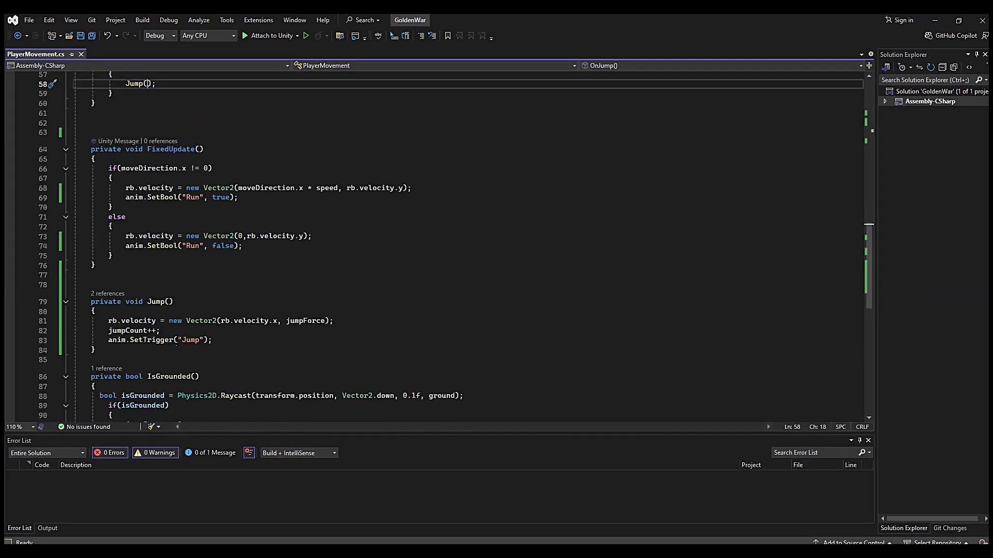
- Try to duplicate the Jump method beneath its SetTrigger line as a method named DoubleJump and close Jump with a brace
drag(108, 353, 78, 301)
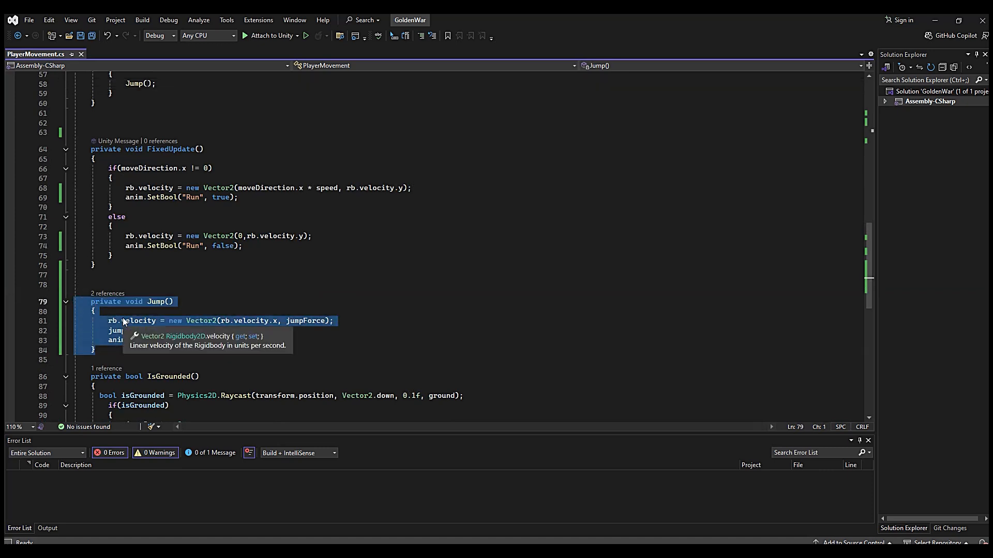
key(ctrl+c)
click(98, 350)
key(Return)
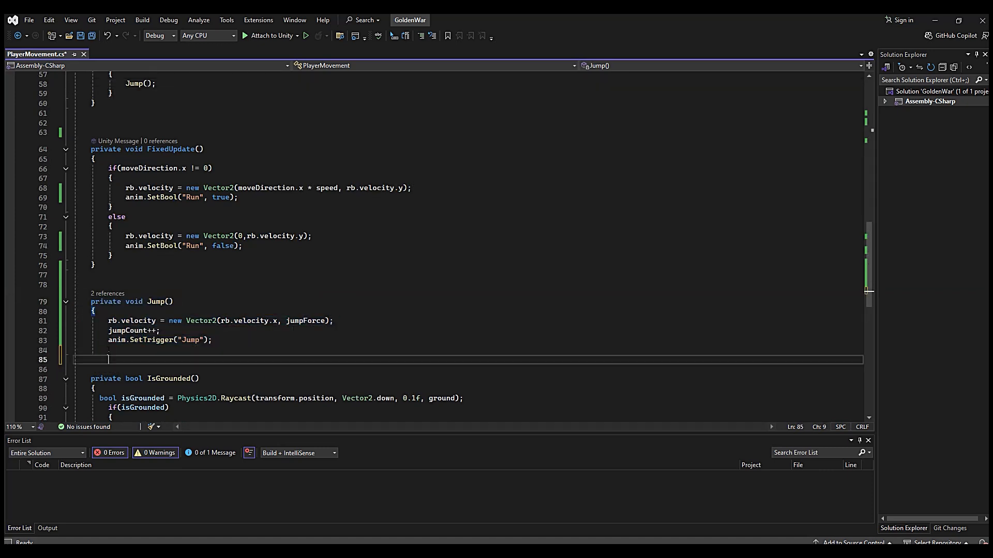
key(ctrl+v)
scroll(115, 353, down, 1)
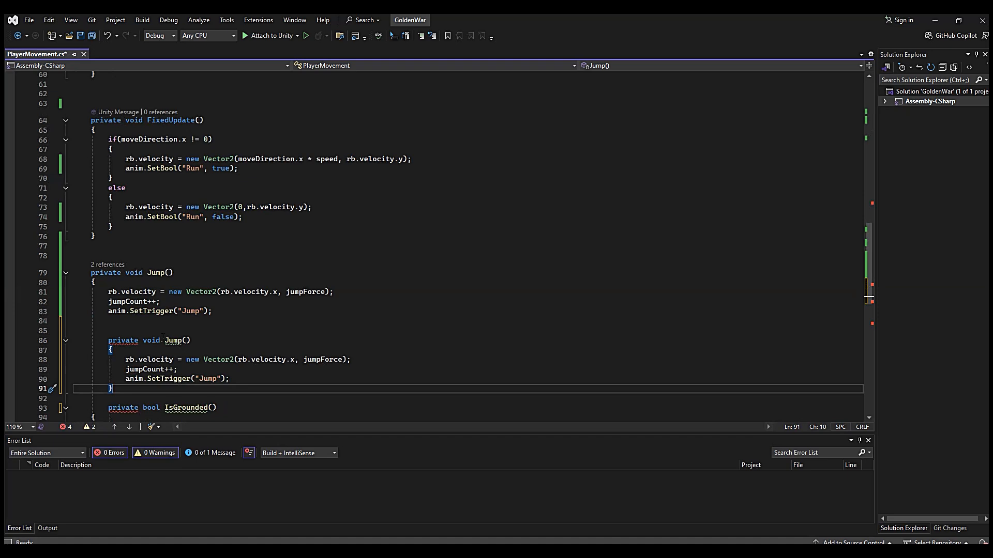
click(164, 340)
text(Double)
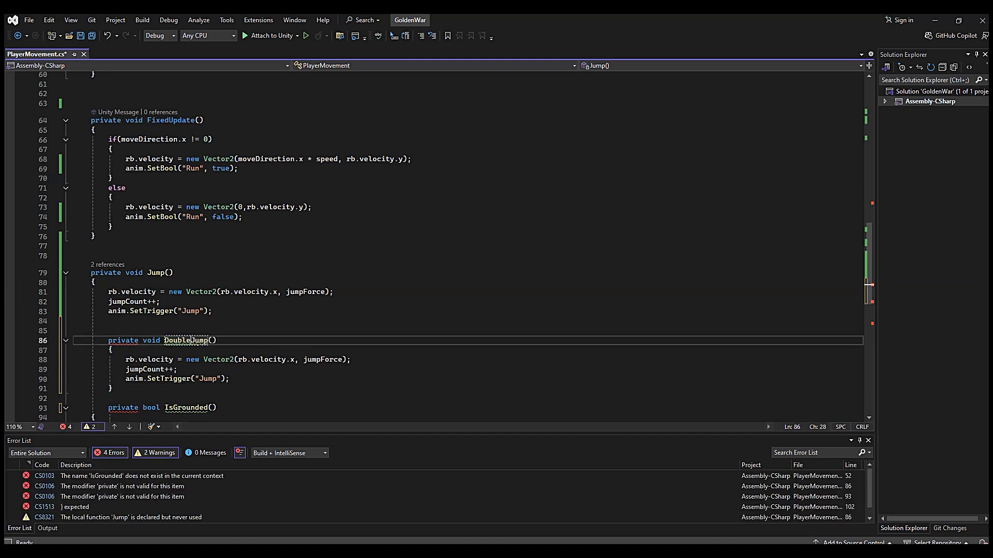
click(205, 360)
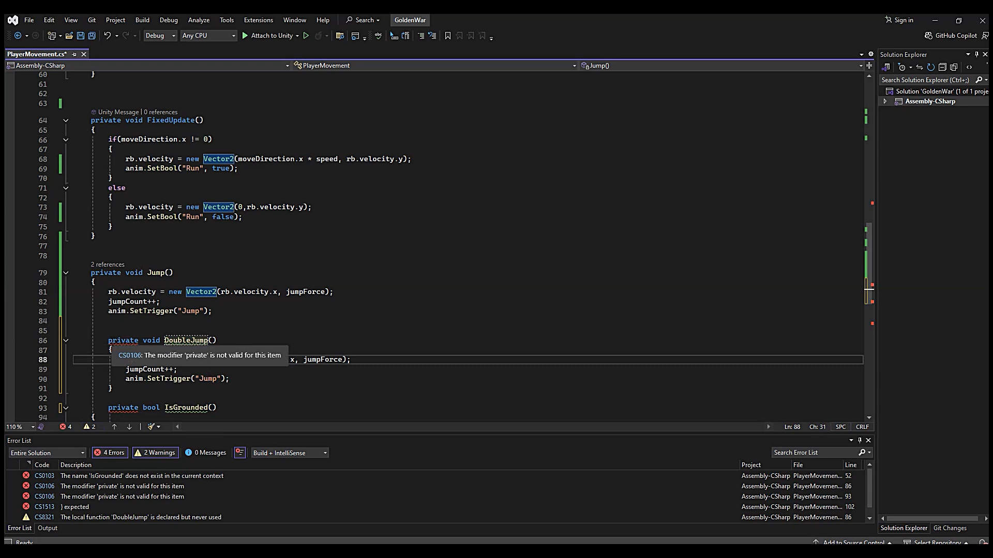
click(118, 331)
text(})
scroll(108, 341, down, 2)
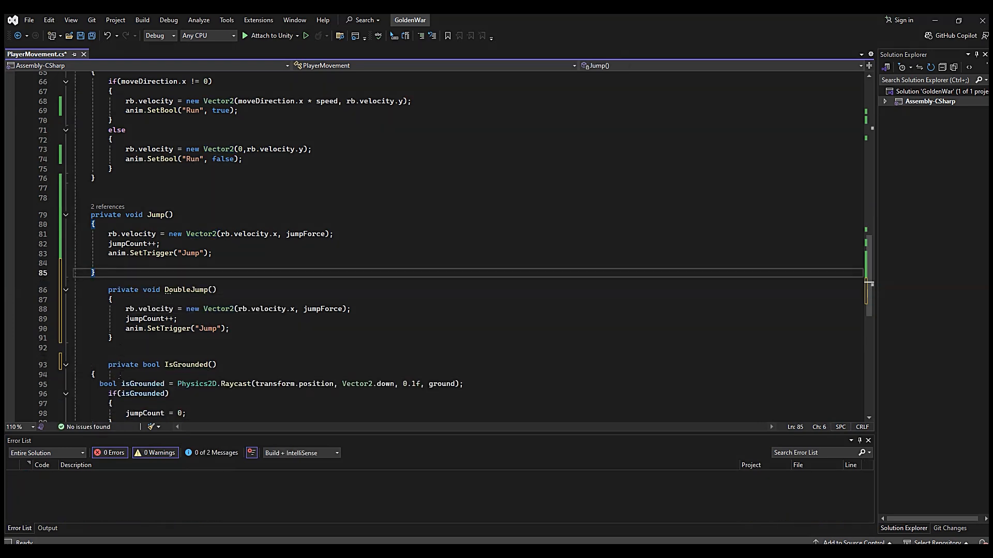
- Undo the pasted DoubleJump method and the brace edits, back to the original Jump method
click(106, 37)
click(104, 36)
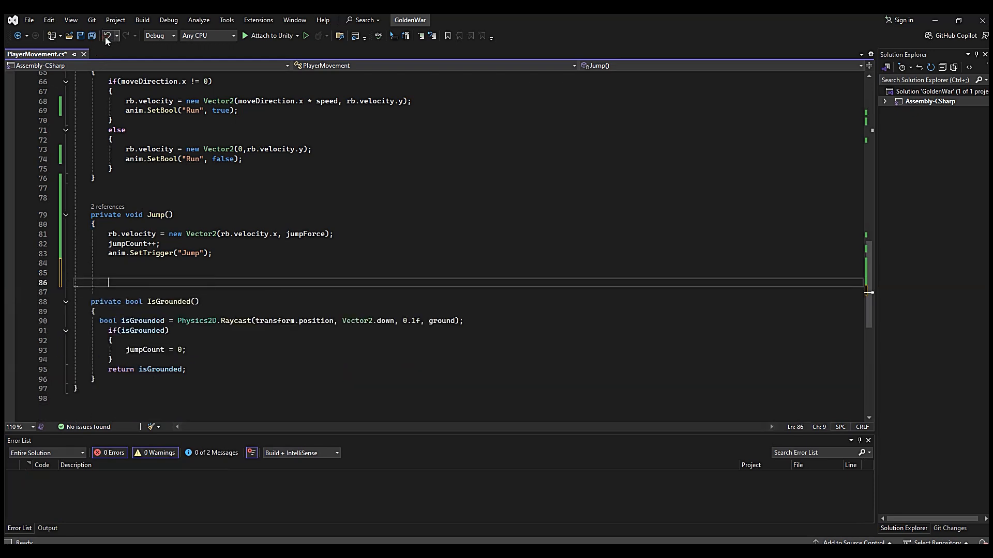
click(104, 36)
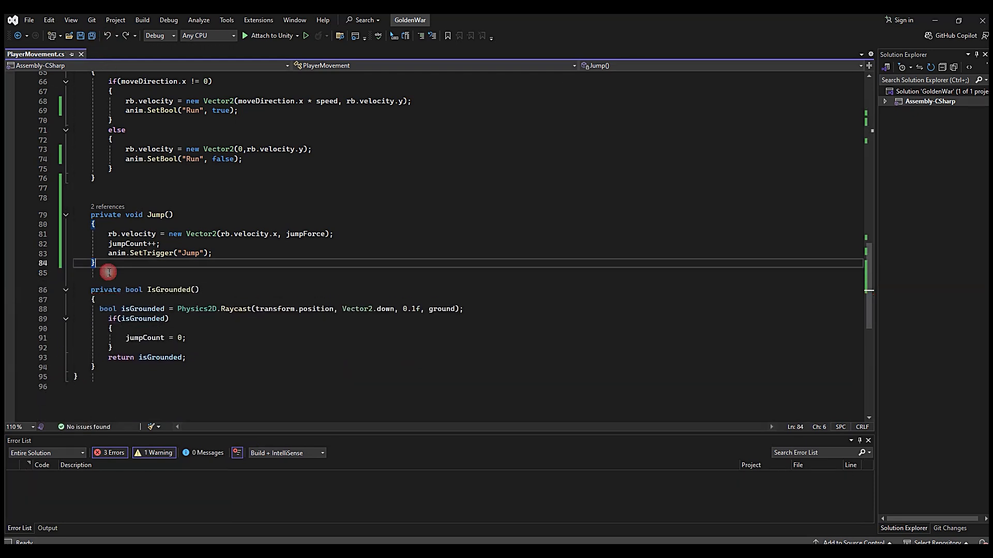
- Duplicate the whole Jump method between Jump and IsGrounded and rename the copy DoubleJump
drag(97, 264, 80, 217)
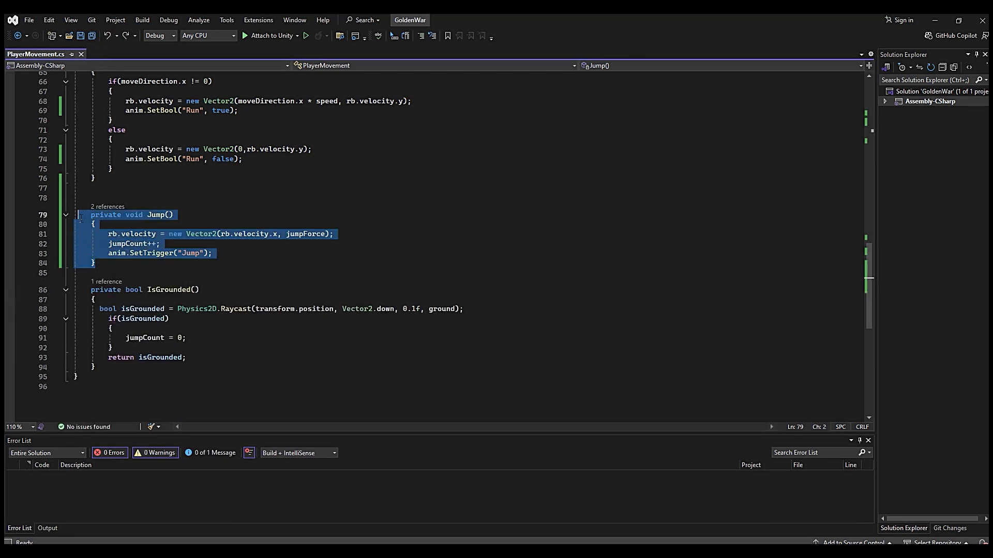
key(ctrl+c)
click(101, 267)
key(Return)
key(Return)
key(ctrl+v)
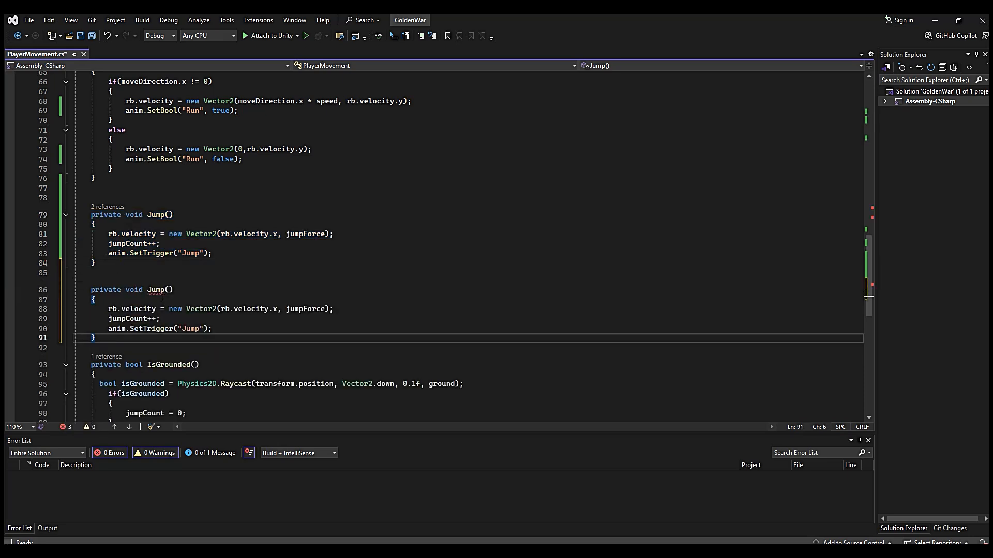
double_click(157, 290)
text(DoubleJump)
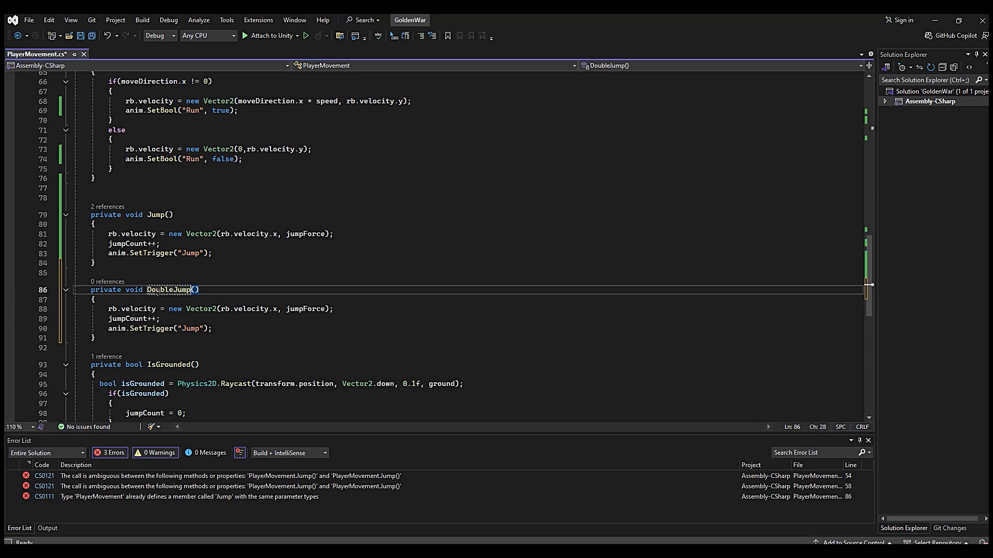
- Change the trigger name in the DoubleJump method's SetTrigger call to "DoubleJump"
double_click(190, 329)
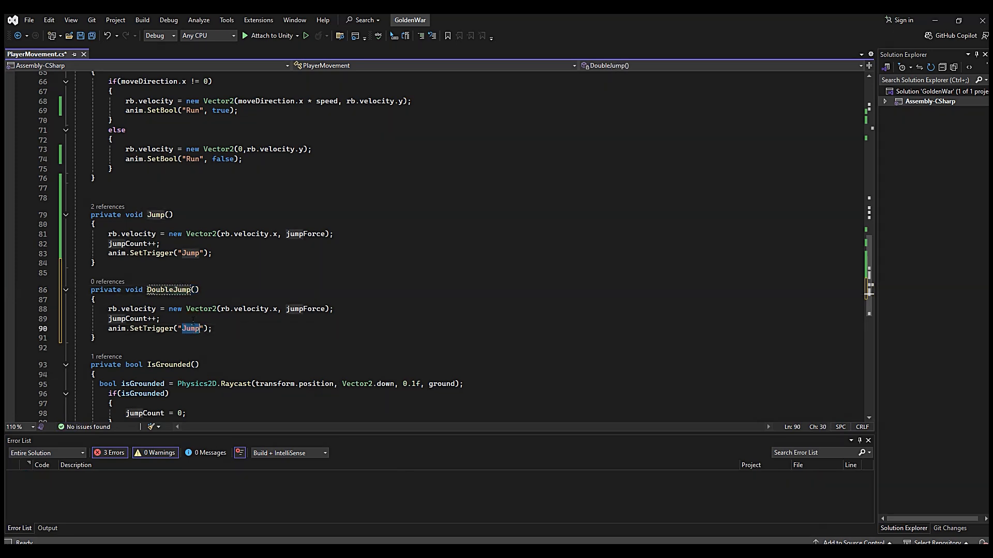
text(Double)
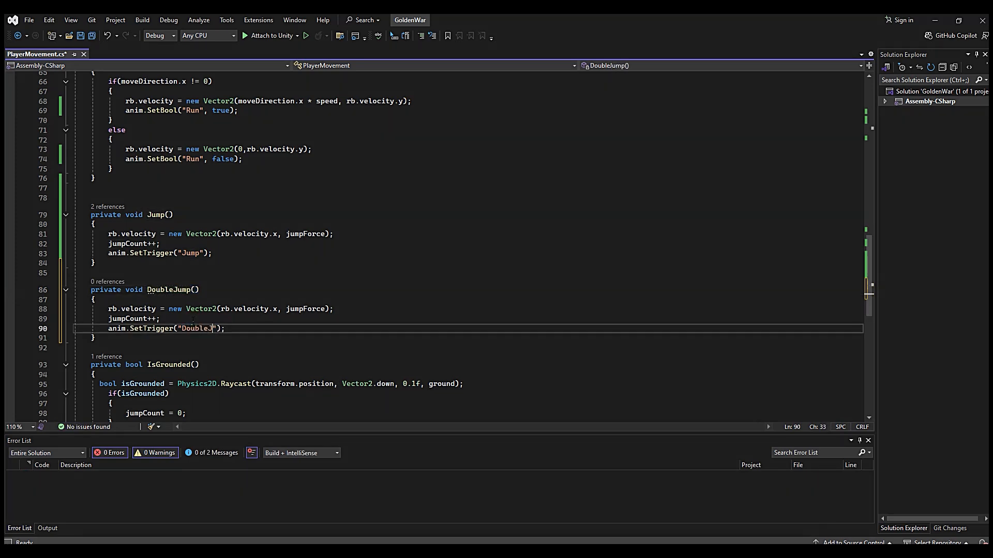
click(173, 326)
- Duplicate the serialized jumpForce field declaration at the top of the class and set the copy's value to 8
click(263, 310)
double_click(306, 309)
scroll(305, 298, up, 12)
scroll(310, 285, up, 9)
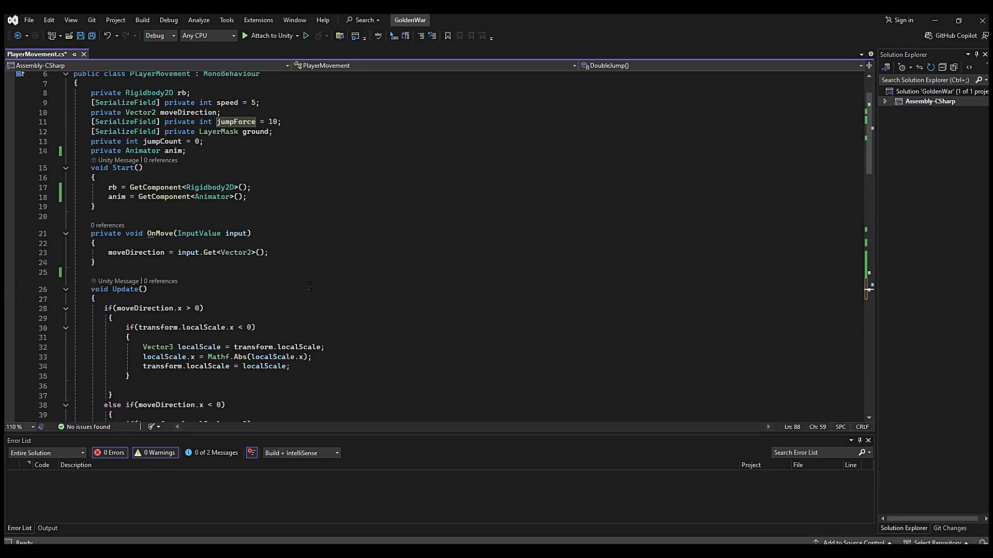
click(293, 180)
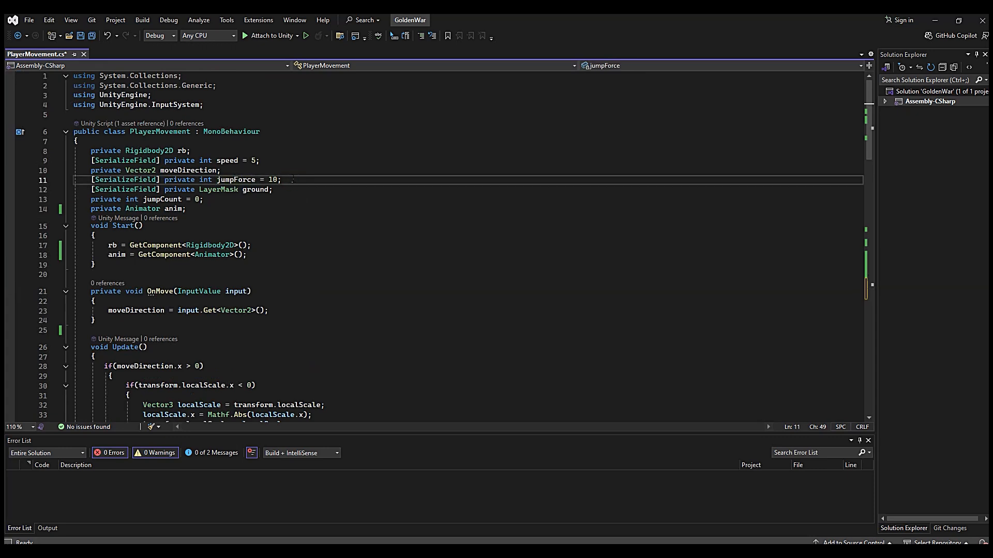
key(ctrl+d)
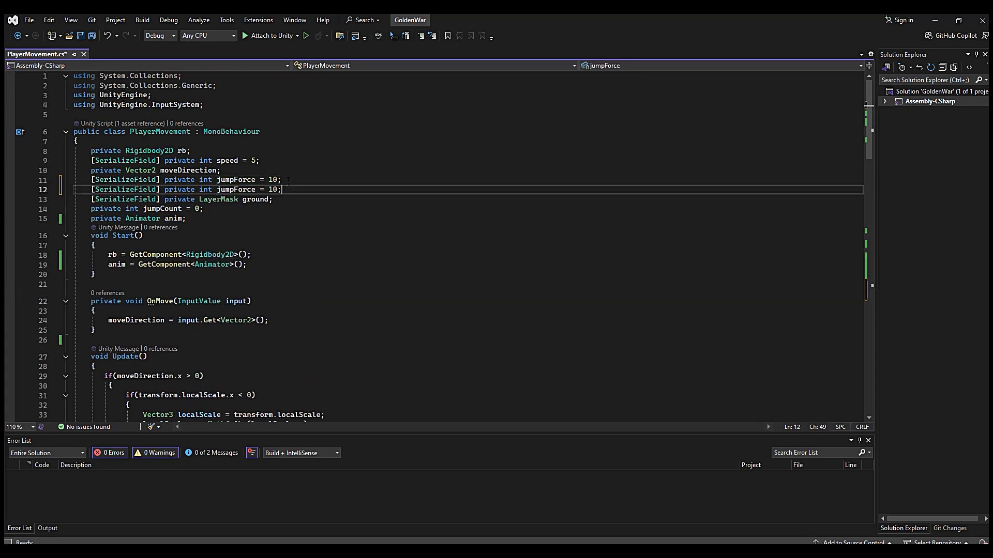
click(269, 189)
key(Delete)
key(Delete)
text(8)
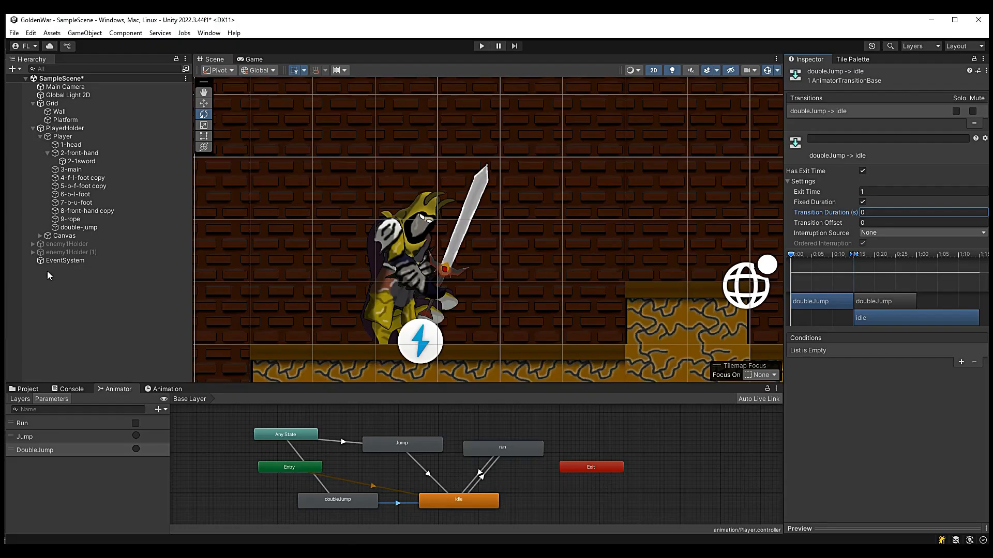
- In Unity, select the Player object and enable its Animator component
click(65, 137)
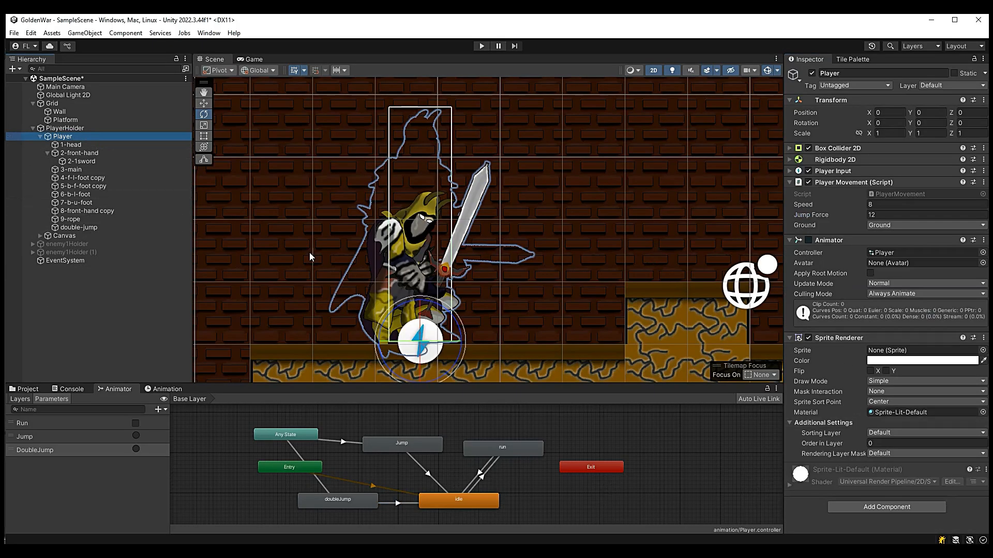
click(809, 241)
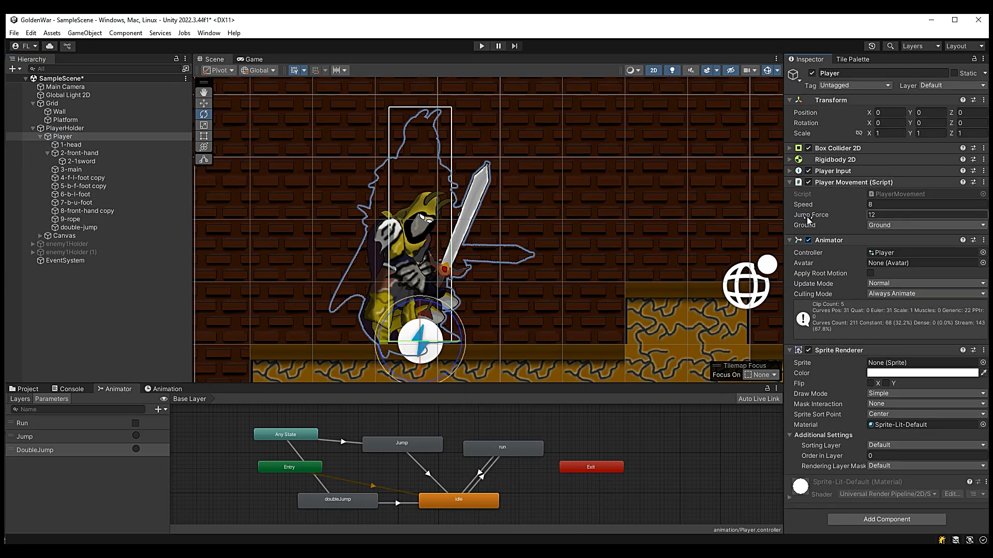
- Switch back to PlayerMovement.cs in Visual Studio and set the first jumpForce field's default value to 12
click(356, 547)
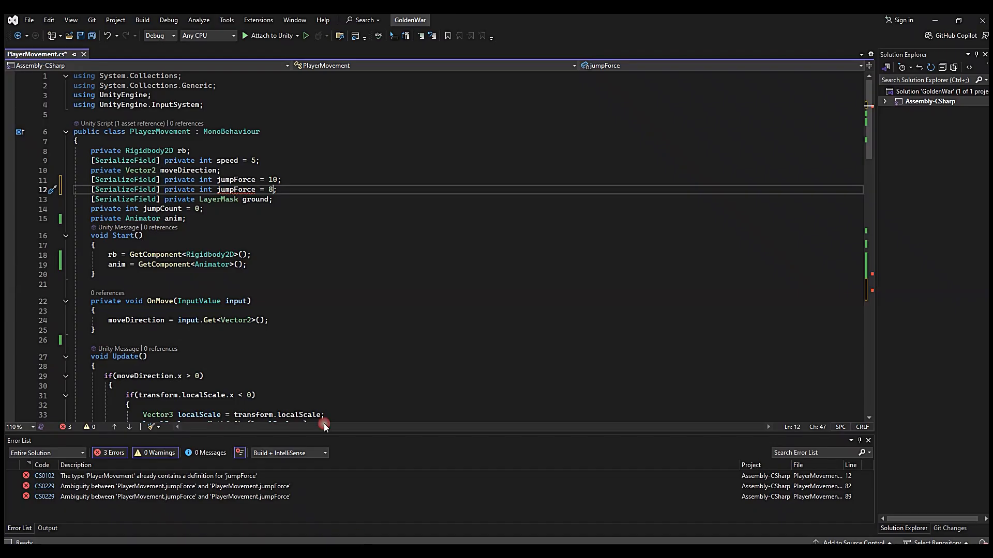
click(274, 179)
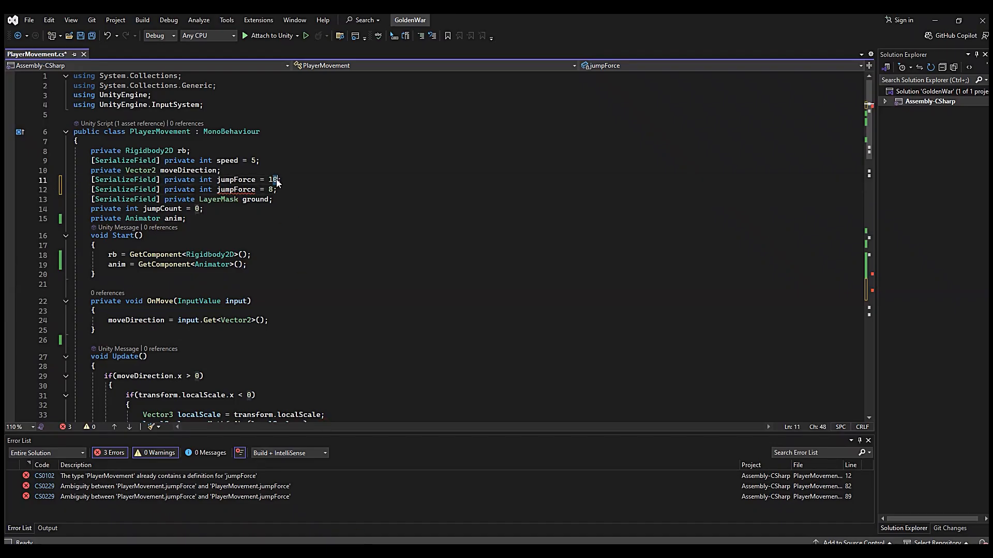
key(BackSpace)
text(2)
click(268, 190)
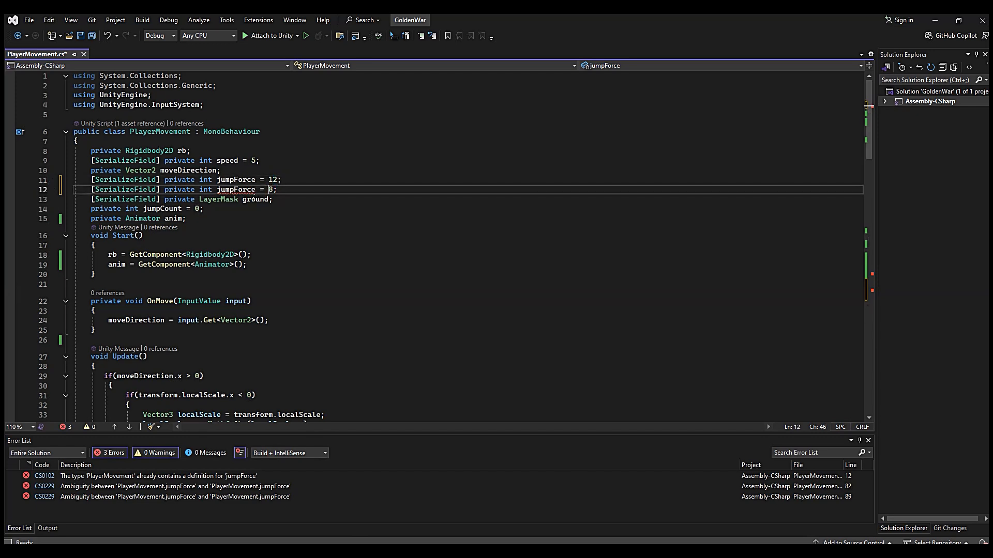
- Rename the duplicated serialized field to jumpForce2 and use it in place of jumpForce in the DoubleJump method's velocity line
click(257, 189)
double_click(253, 190)
right_click(247, 192)
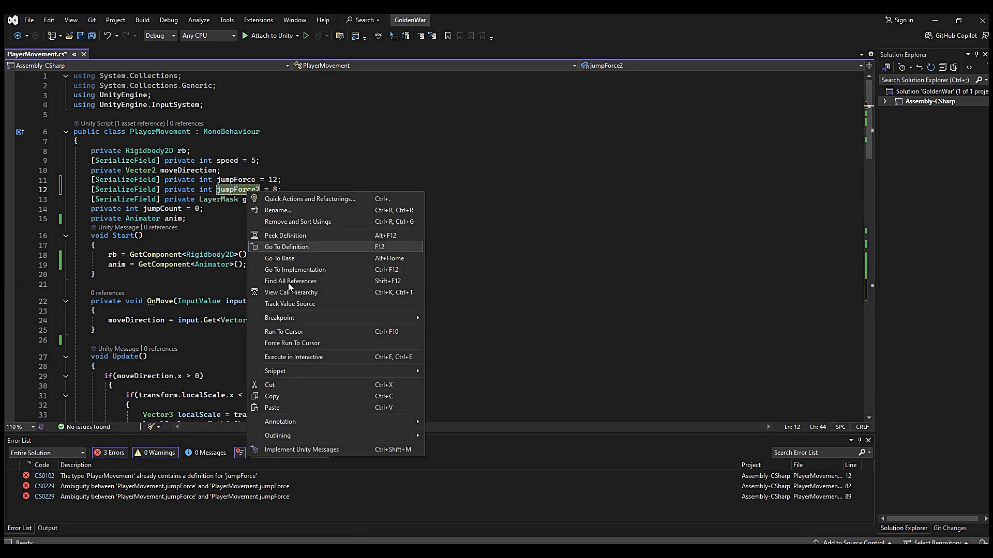
click(279, 394)
scroll(270, 260, down, 5)
scroll(270, 261, down, 17)
click(274, 319)
double_click(300, 319)
key(ctrl+v)
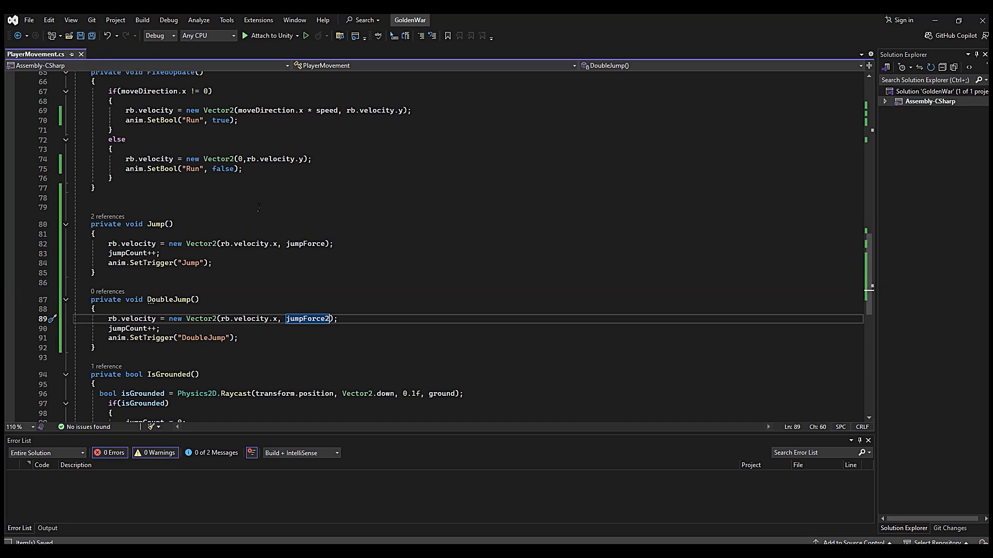
- In OnJump, replace the Jump() call in the else-if jumpCount==1 branch with DoubleJump() and save the script
click(160, 169)
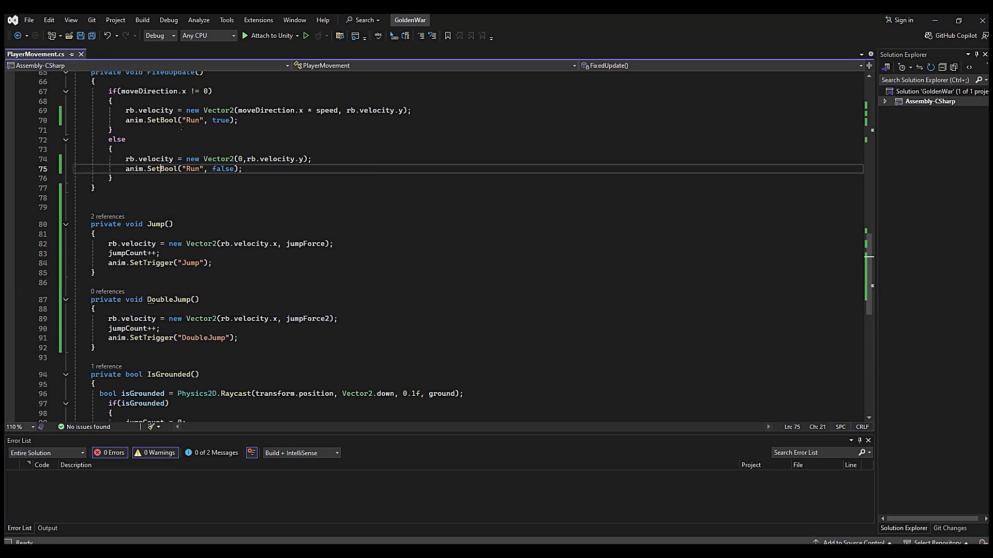
click(207, 273)
scroll(191, 284, up, 2)
scroll(175, 300, down, 2)
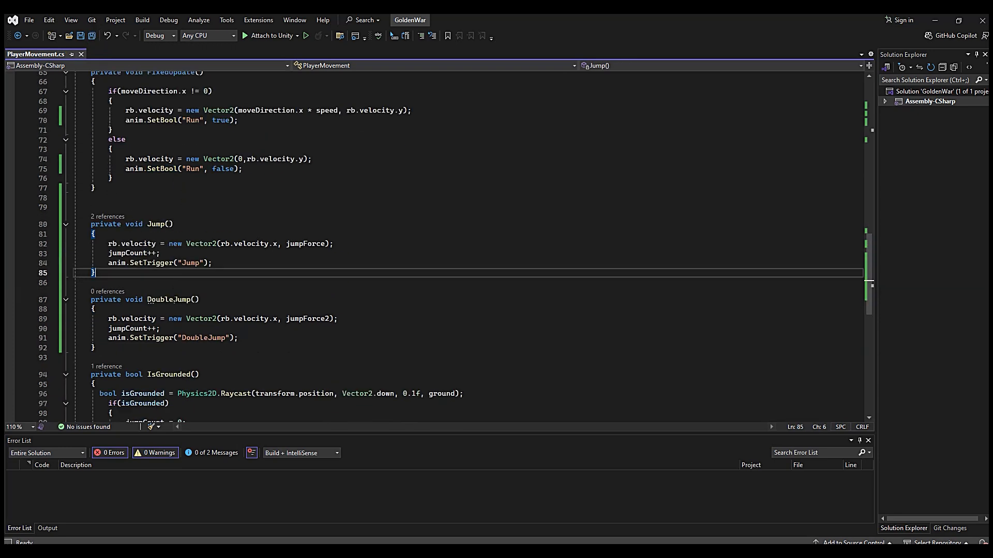
drag(148, 300, 228, 302)
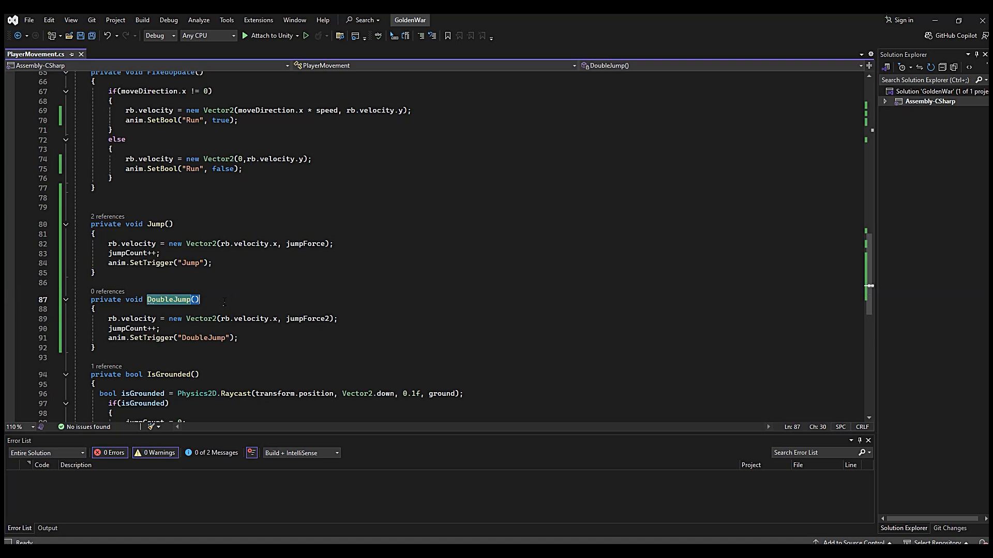
scroll(198, 291, up, 7)
click(149, 160)
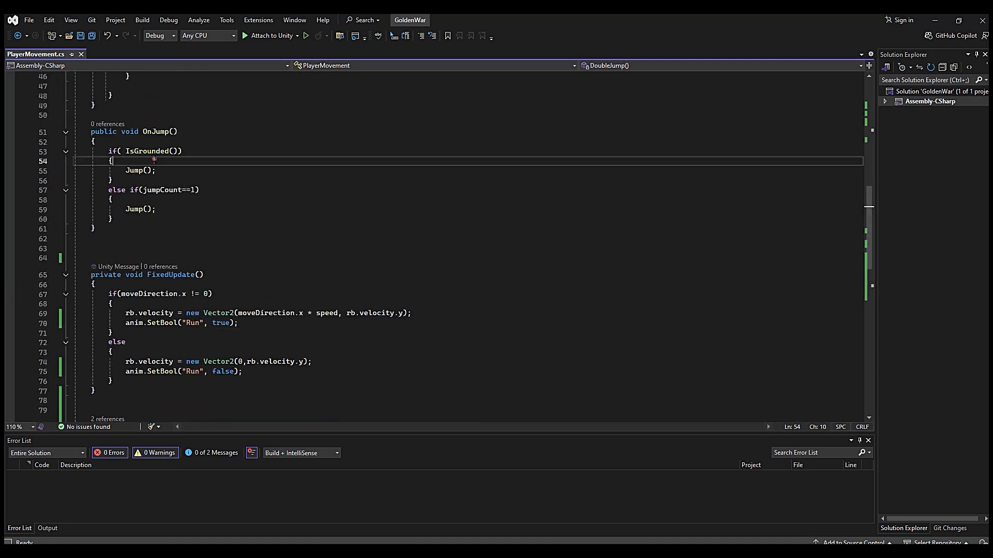
click(147, 209)
drag(122, 209, 156, 209)
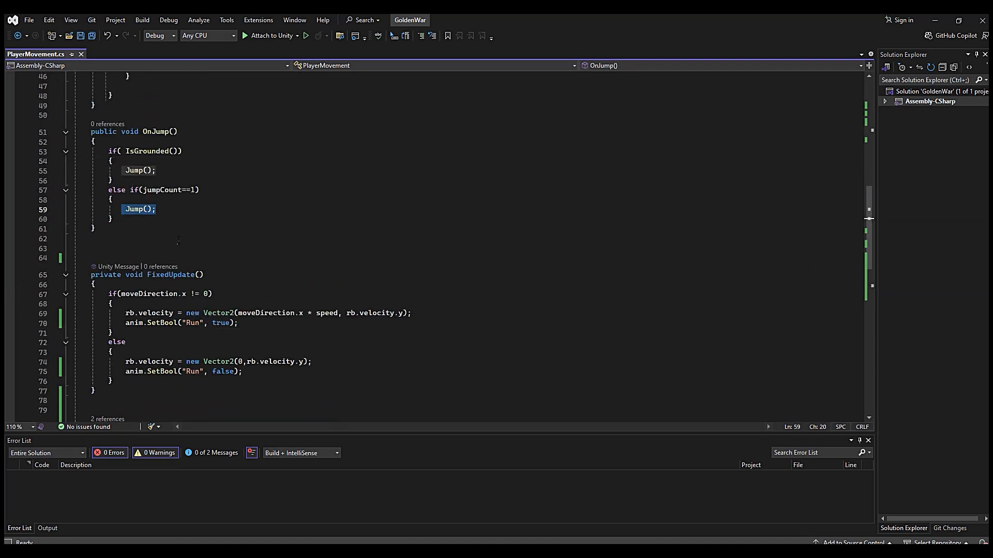
key(ctrl+v)
click(89, 36)
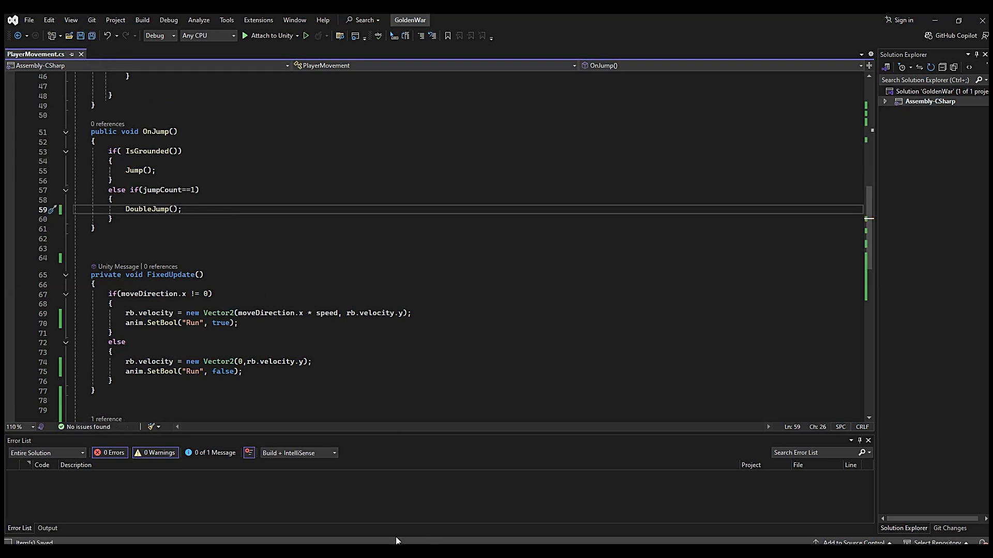
- Switch to Unity, start Play mode and make the player double-jump on the spot
mouse_move(340, 550)
mouse_move(316, 530)
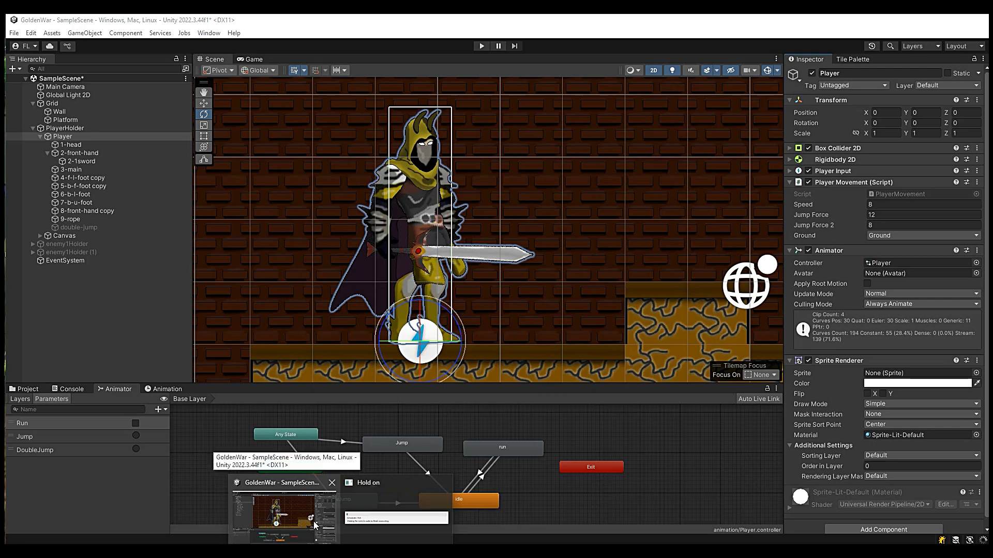
click(312, 516)
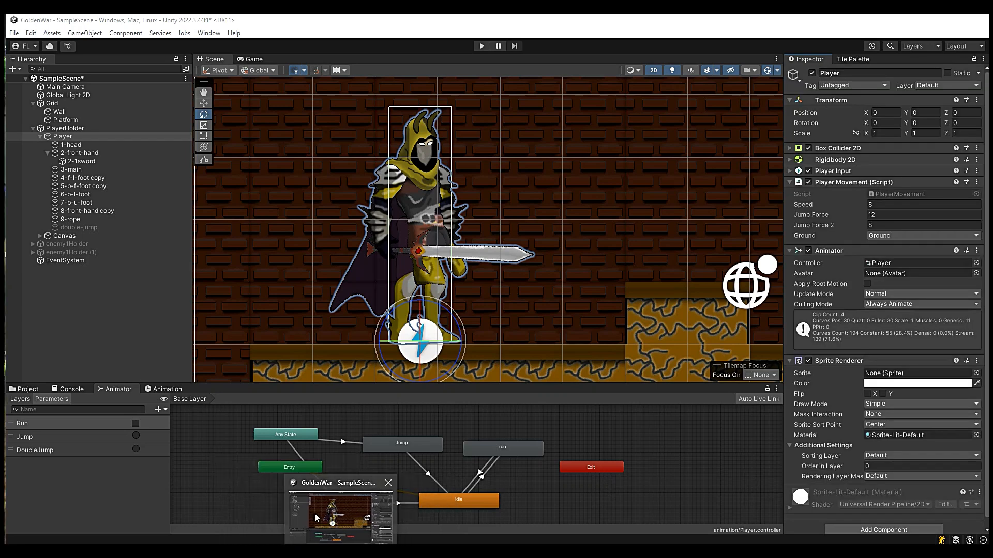
click(481, 46)
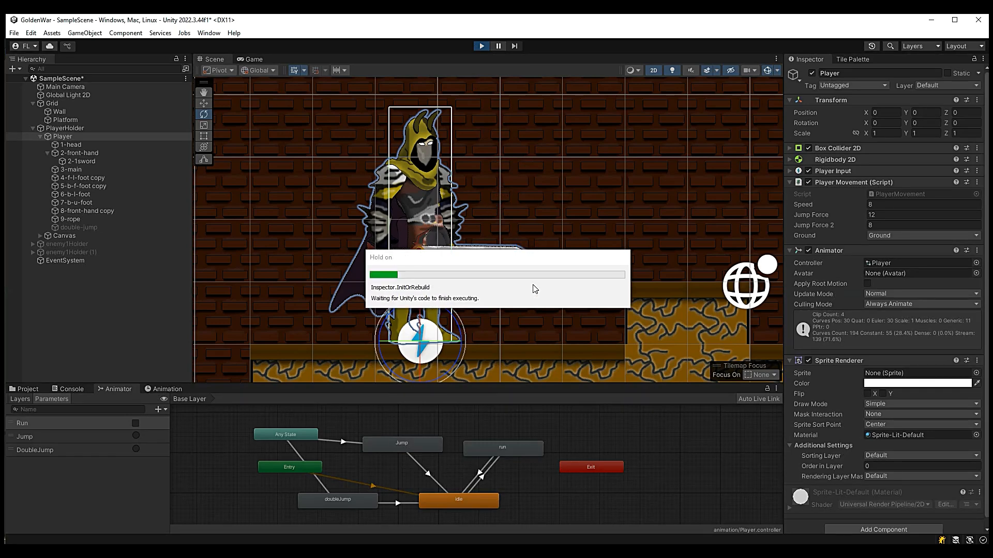
key(space)
key(space)
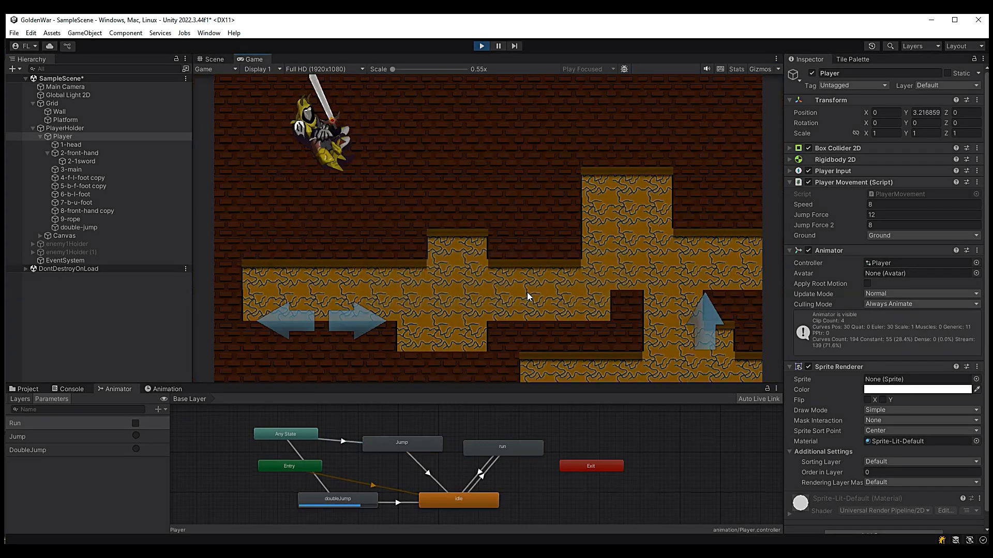
- Test the animations by running the player in both directions while jumping and double-jumping
key(d)
key(space)
key(space)
key(a)
key(space)
key(d)
key(space)
key(a)
key(space)
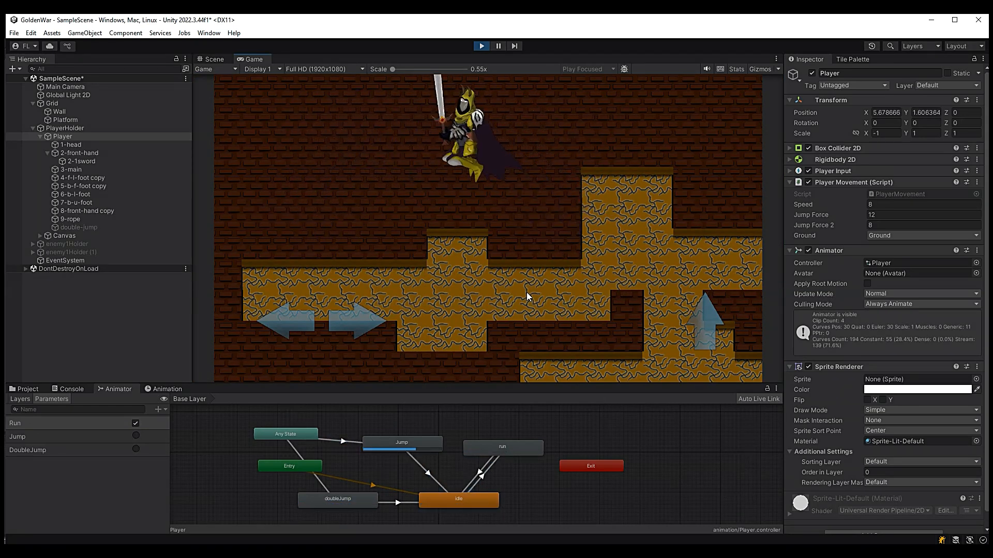
key(d)
key(space)
key(space)
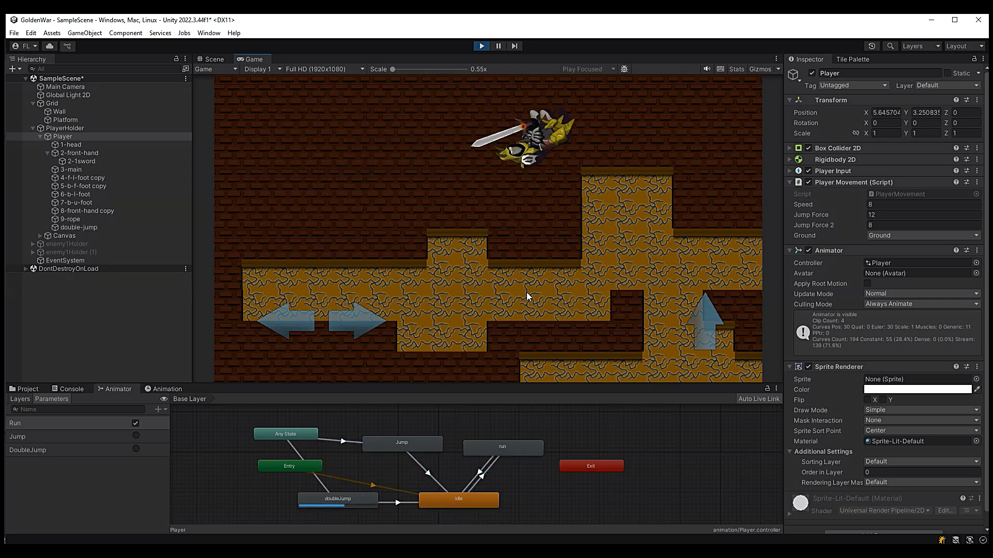
key(a)
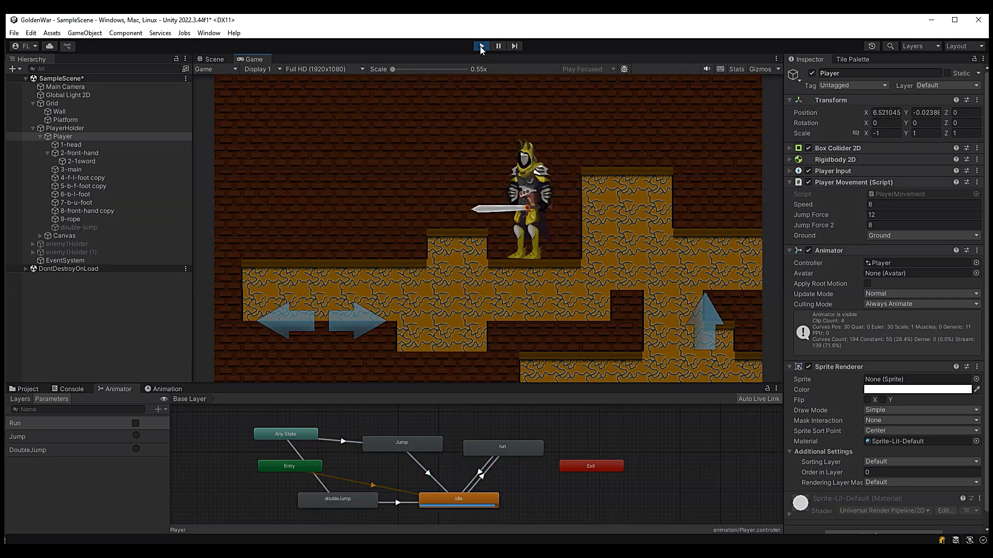
- While the game is playing, set the Player Movement component's Jump Force 2 to 12
scroll(834, 312, down, 2)
click(879, 211)
text(12)
click(634, 246)
- Test running jumps and double jumps with the higher second jump force, and stop Play mode
key(space)
key(space)
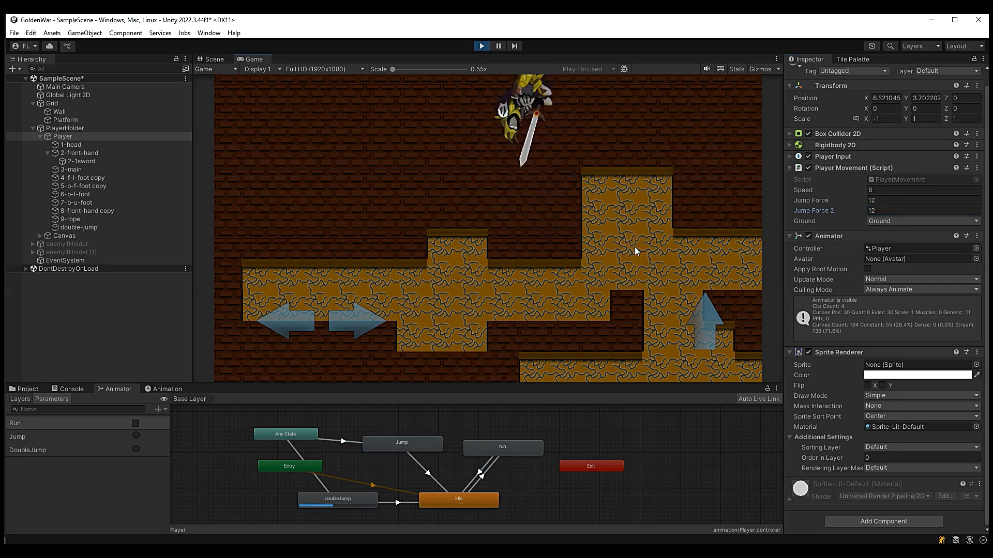
key(a)
key(d)
key(space)
key(space)
key(a)
key(d)
key(space)
key(space)
key(a)
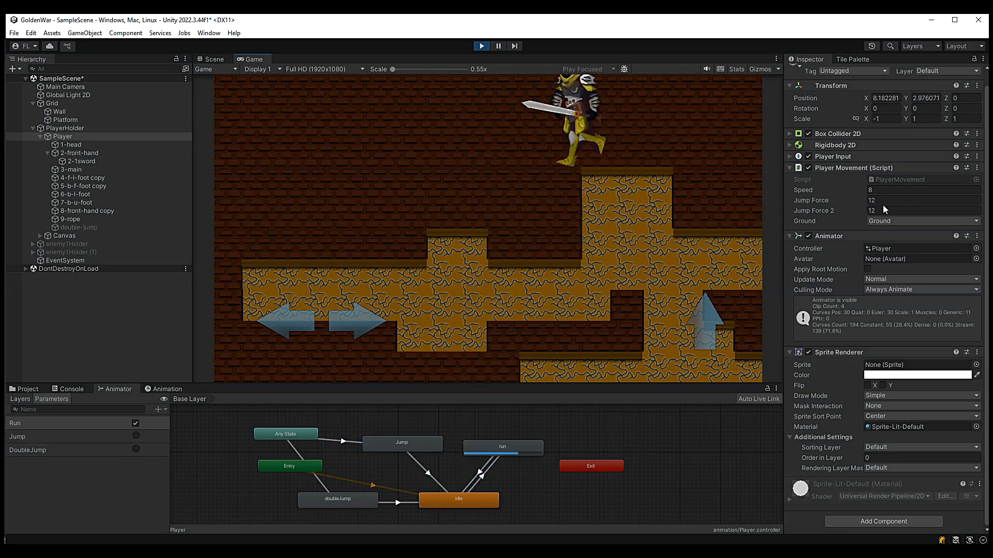
click(481, 46)
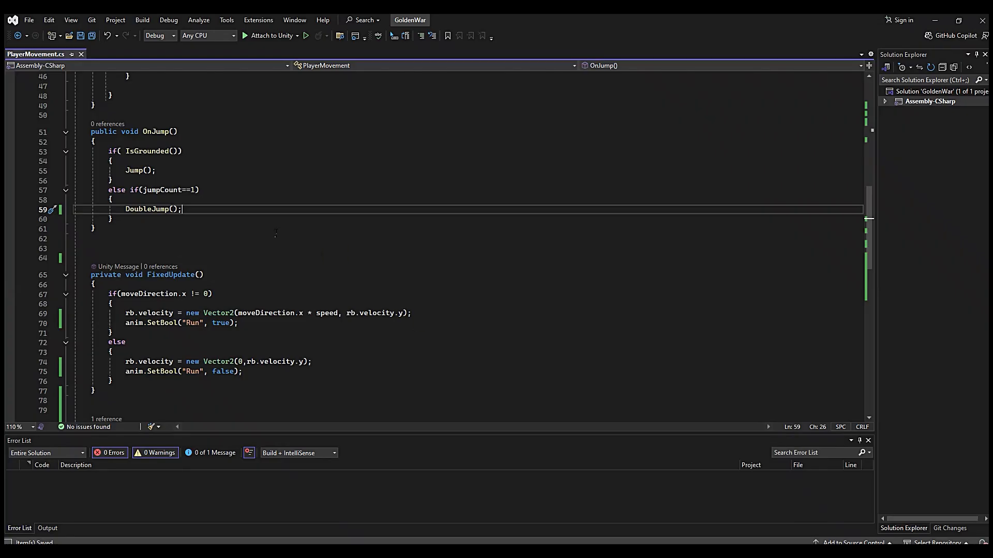
- In PlayerMovement.cs, delete the serialized jumpForce2 field declaration and its empty line at the top of the class
scroll(266, 190, up, 14)
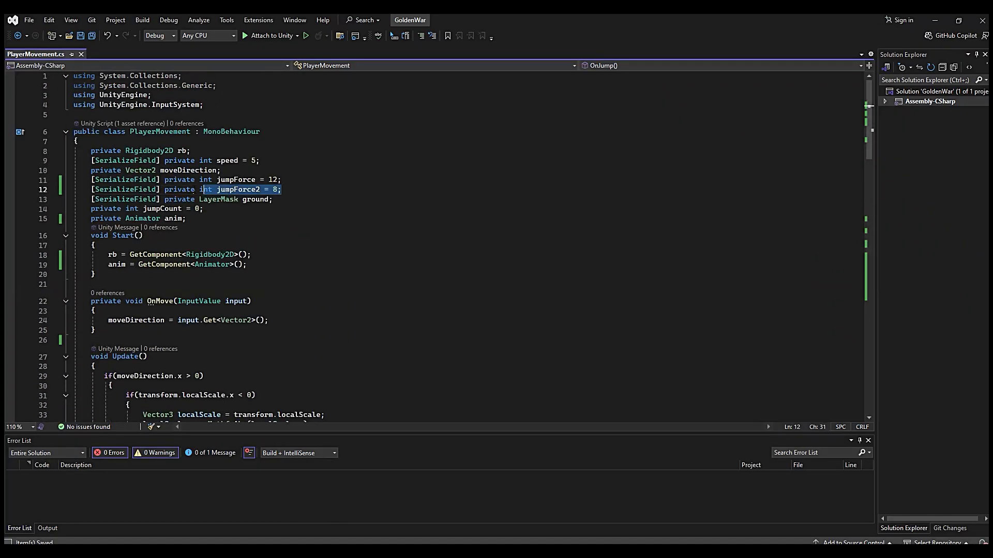
drag(283, 190, 83, 189)
key(BackSpace)
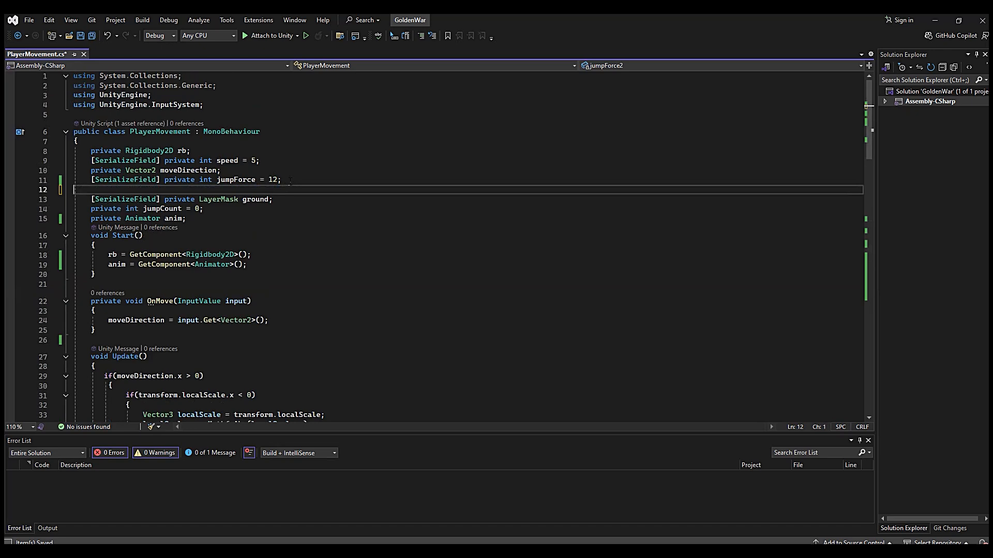
key(BackSpace)
- Change jumpForce2 back to jumpForce in the DoubleJump method's velocity line and save the script
scroll(279, 258, down, 16)
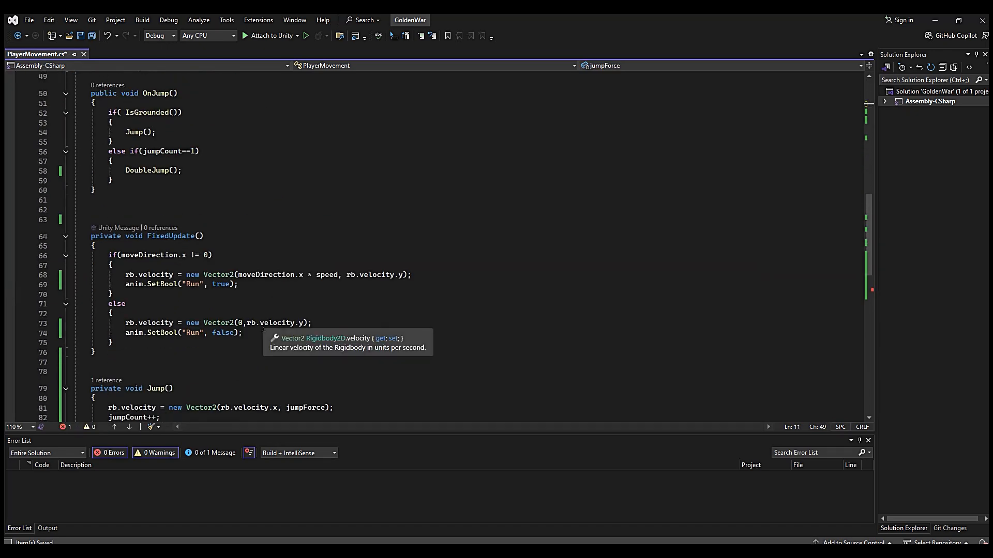
scroll(264, 328, down, 5)
click(330, 309)
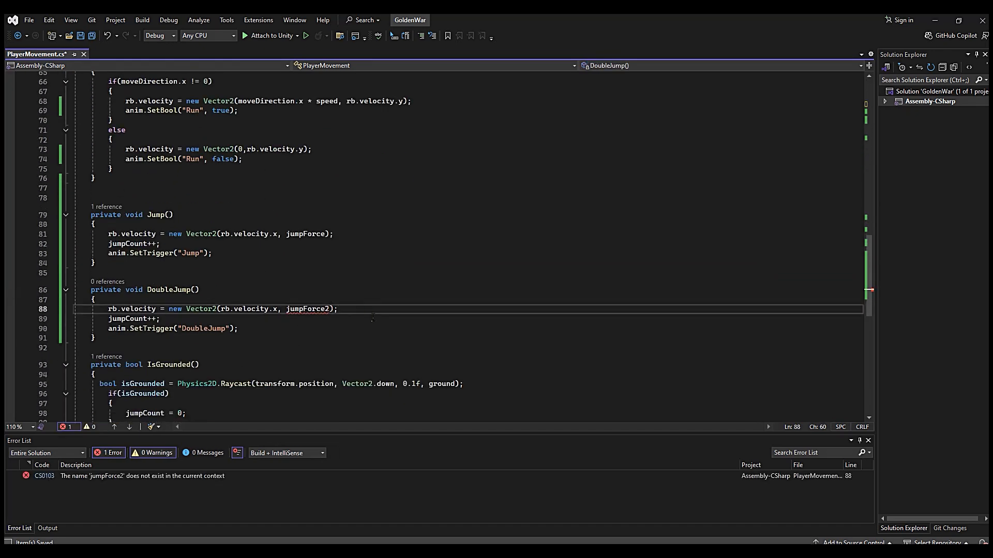
key(ctrl+s)
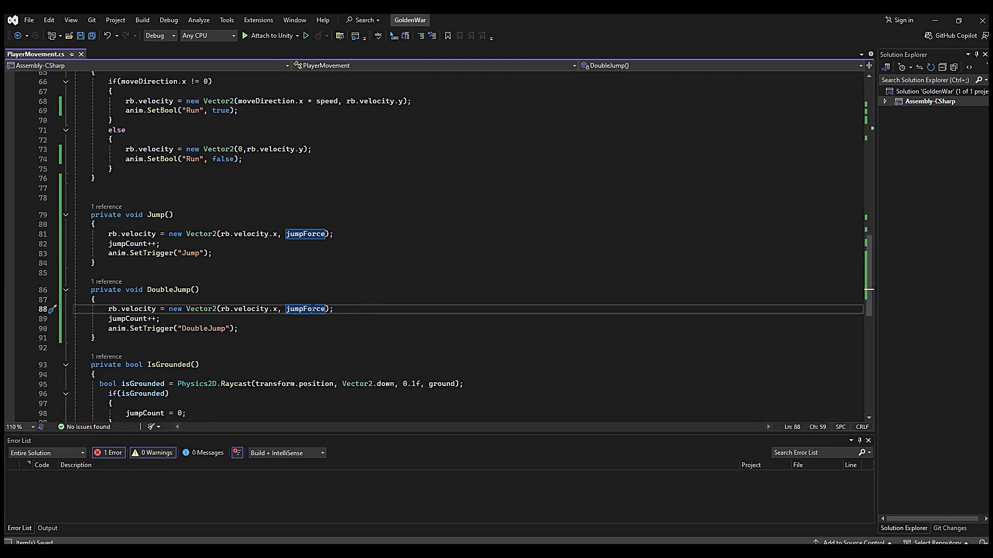
key(Down)
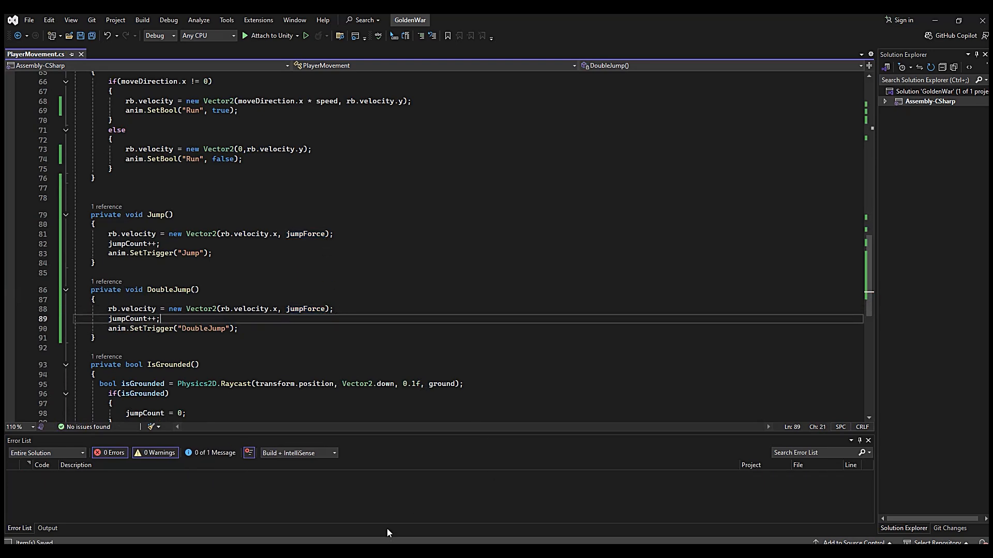
- Switch back to the Unity editor showing the GoldenWar SampleScene
mouse_move(340, 552)
mouse_move(309, 516)
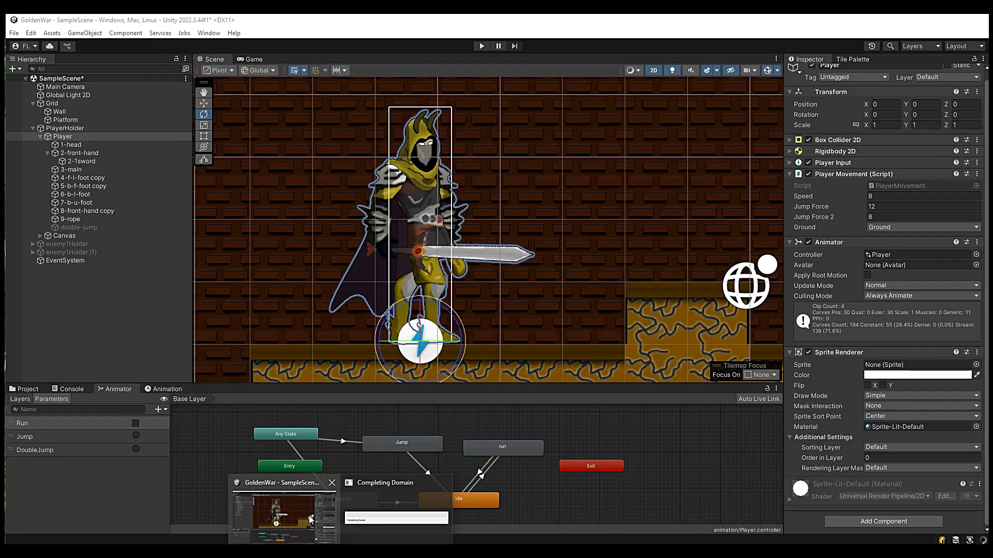